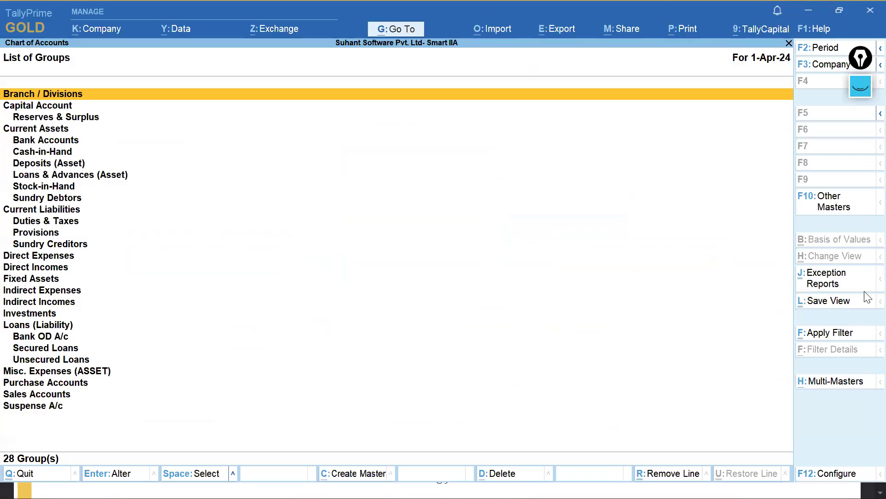
# - Start creating multiple groups under Sundry Debtors and enter Debtors West Zone as the first group
pyautogui.click(833, 381)
pyautogui.press('Return')
pyautogui.write('Sun')
pyautogui.press('Down')
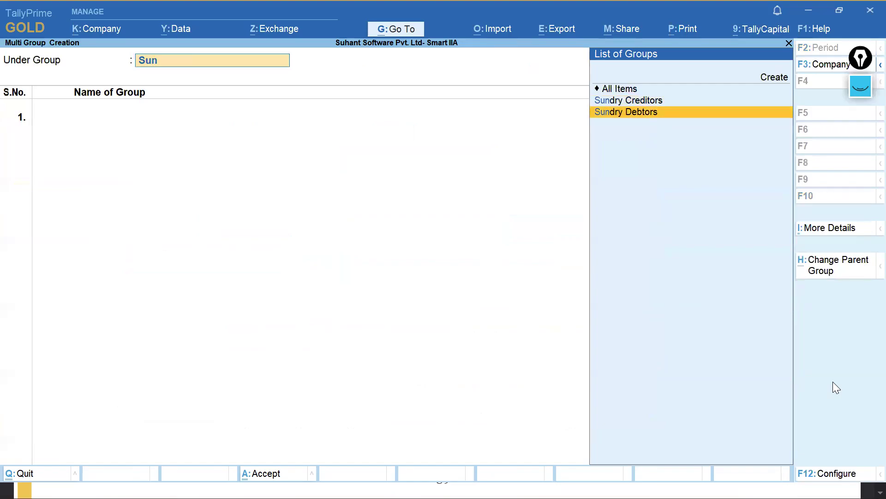
pyautogui.press('Return')
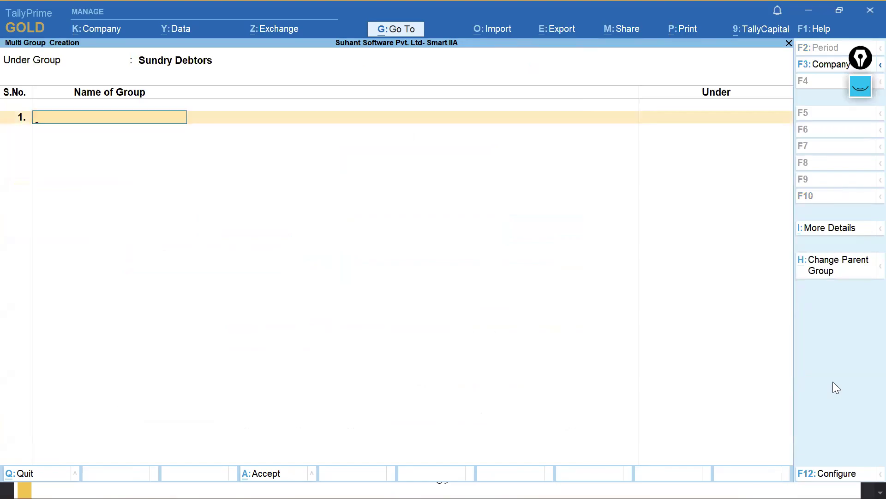
pyautogui.write('Debtors West Zon')
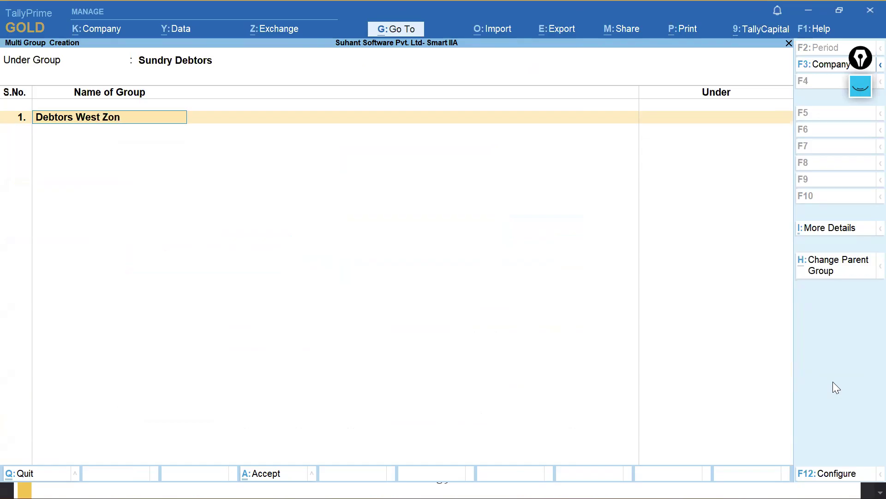
pyautogui.press('Return')
# - Add Debtors Est Zone as the second group under Sundry Debtors
pyautogui.write('Debtors Est')
pyautogui.press('BackSpace')
pyautogui.press('BackSpace')
pyautogui.press('BackSpace')
pyautogui.write('ebtors Est')
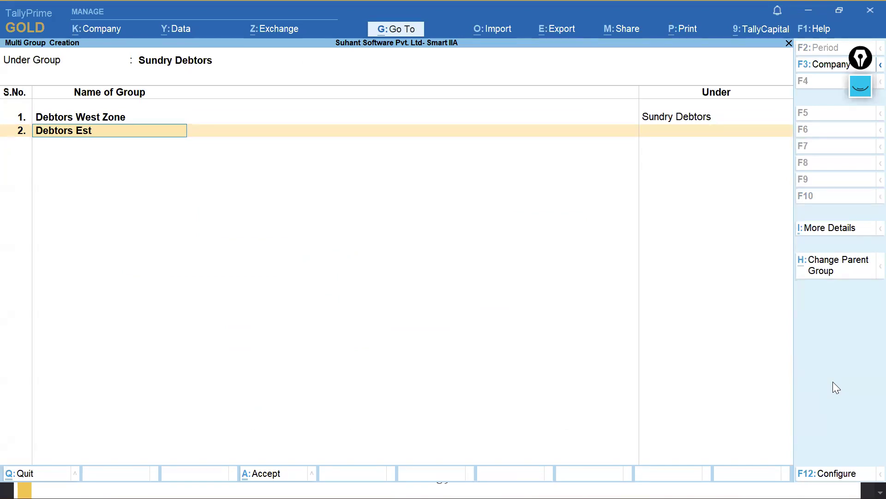
pyautogui.write(' Zone')
pyautogui.press('Return')
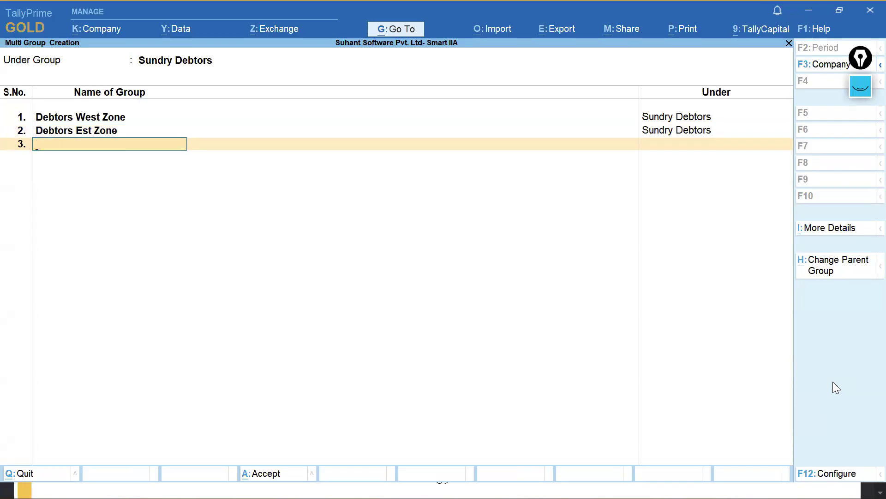
# - Add the groups Debtors South Zone and Debtors North Zone under Sundry Debtors and save the list
pyautogui.write('Debtors South Zone')
pyautogui.press('Return')
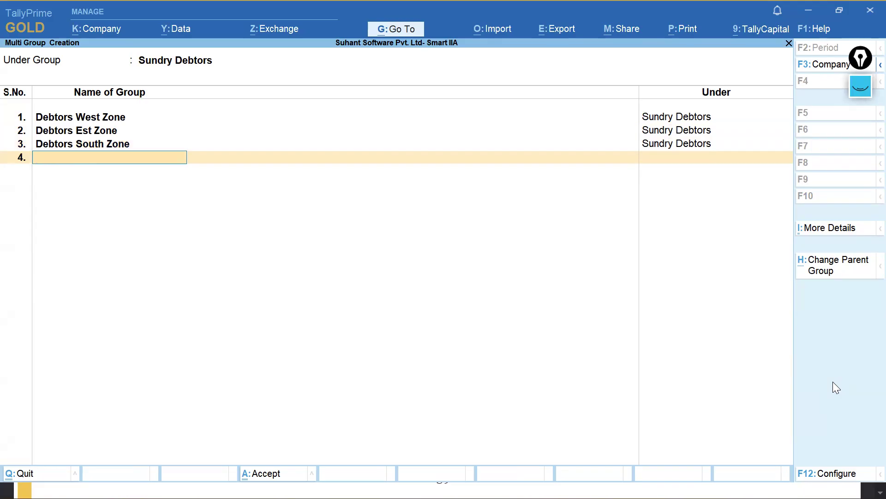
pyautogui.write('Debtors North Zone')
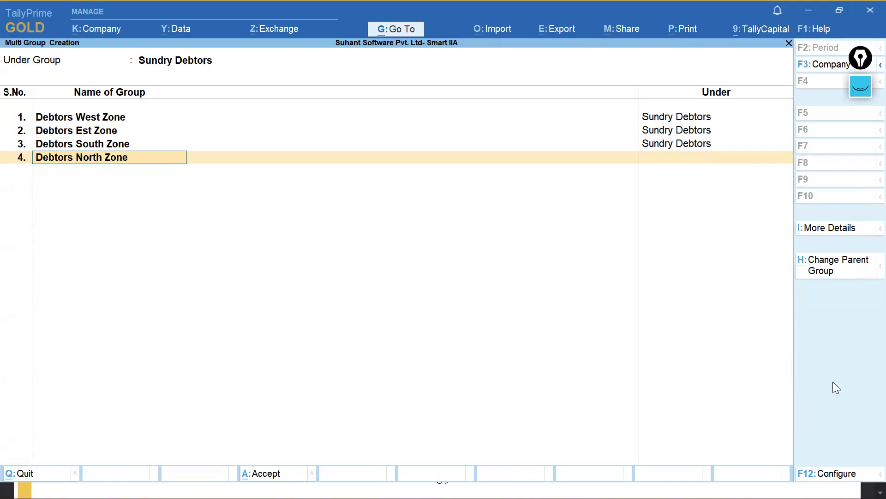
pyautogui.press('Return')
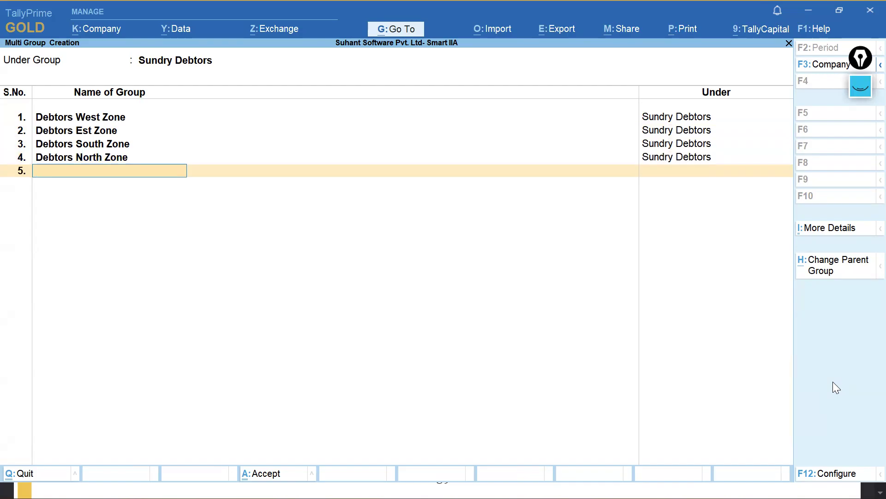
pyautogui.press('Return')
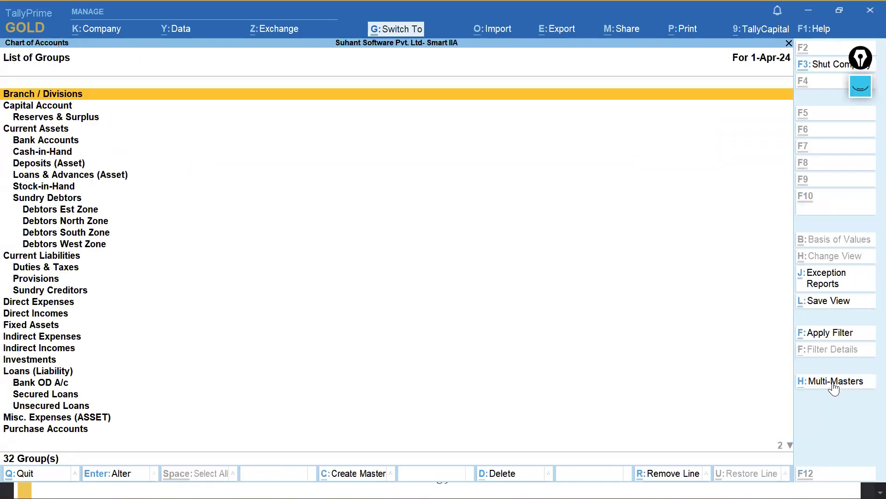
# - Switch to the TallyEssential Level 1 PDF in Chrome and copy the ledger name Owner's Capital Account from Table 3.4
pyautogui.hotkey('alt', 'Tab')
pyautogui.scroll(-10, 519, 301)
pyautogui.scroll(-10, 468, 303)
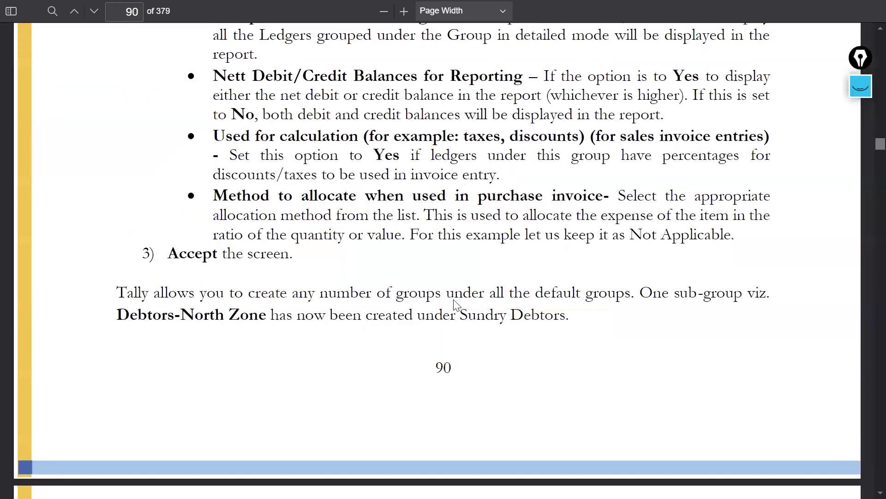
pyautogui.scroll(-12, 453, 304)
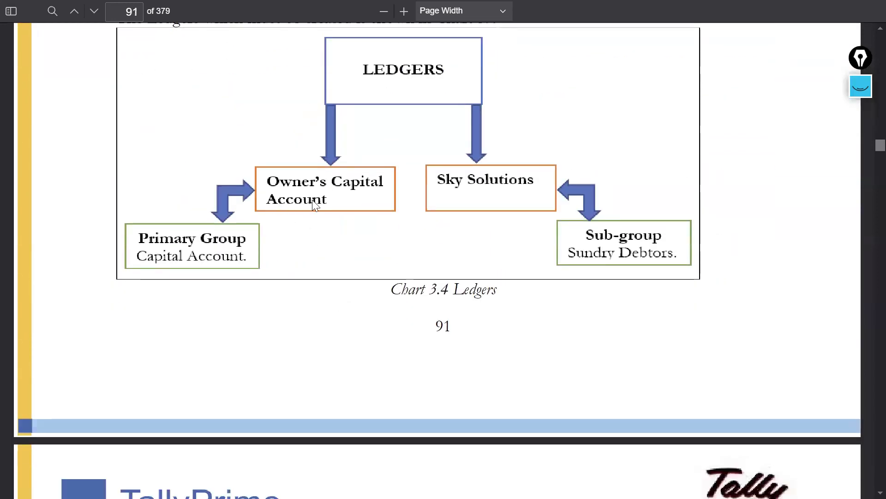
pyautogui.scroll(-7, 332, 226)
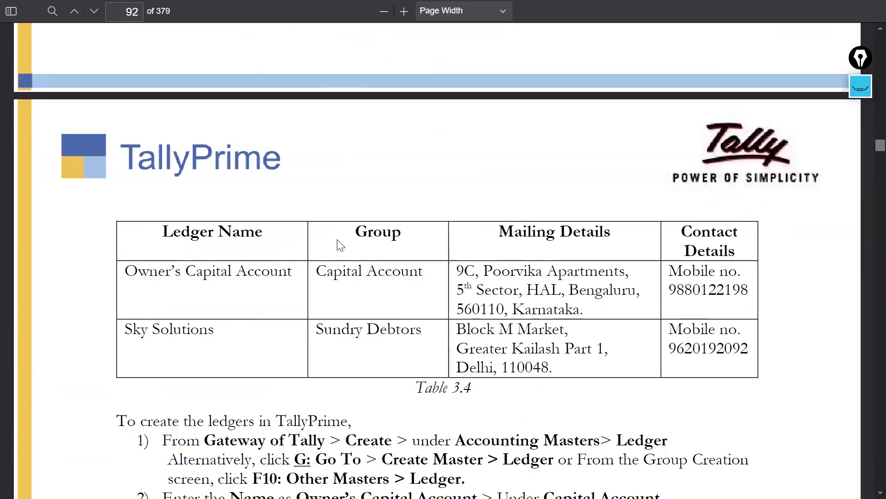
pyautogui.moveTo(130, 269); pyautogui.dragTo(240, 280)
pyautogui.click(225, 322)
pyautogui.moveTo(128, 264); pyautogui.dragTo(227, 293)
pyautogui.click(228, 293)
pyautogui.moveTo(126, 267); pyautogui.dragTo(293, 269)
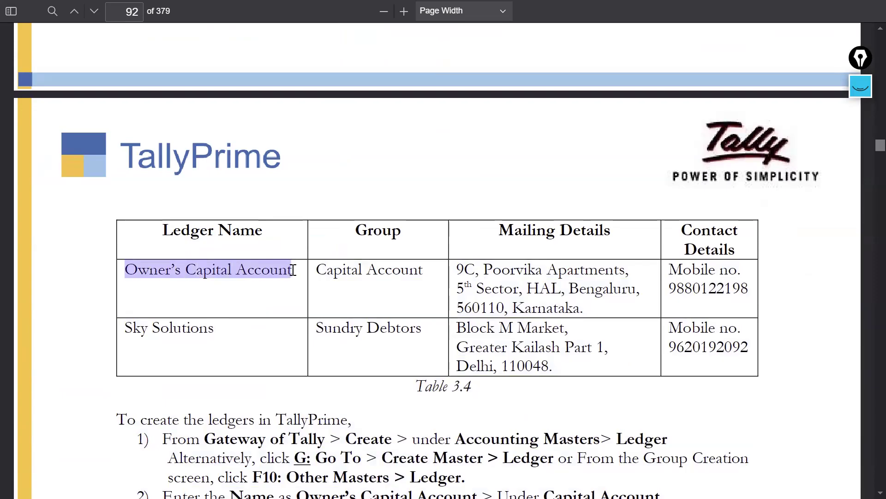
# - Switch back to TallyPrime and open the list of ledgers in the Chart of Accounts
pyautogui.hotkey('alt', 'Tab')
pyautogui.press('Escape')
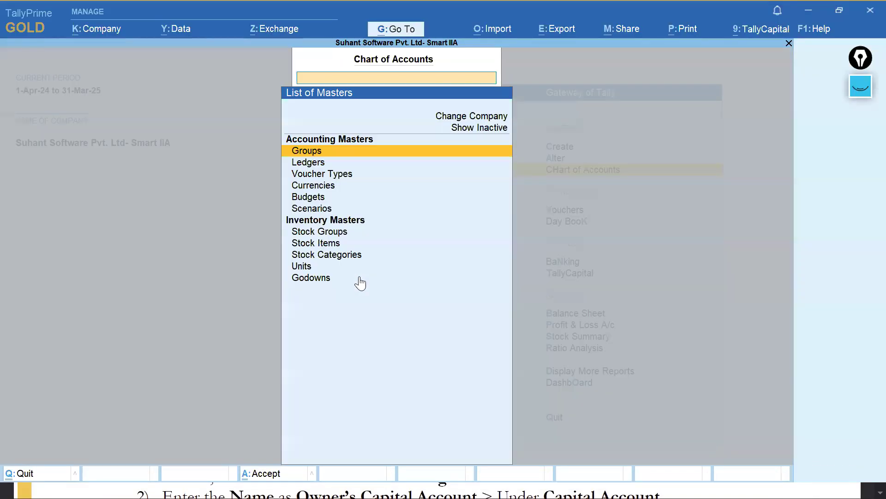
pyautogui.press('Down')
pyautogui.press('Down')
pyautogui.press('Down')
pyautogui.press('Down')
pyautogui.press('Down')
pyautogui.press('Down')
pyautogui.press('Down')
pyautogui.press('Down')
pyautogui.press('Up')
pyautogui.press('Up')
pyautogui.press('Up')
pyautogui.press('Up')
pyautogui.press('Up')
pyautogui.press('Up')
pyautogui.press('Up')
pyautogui.press('Return')
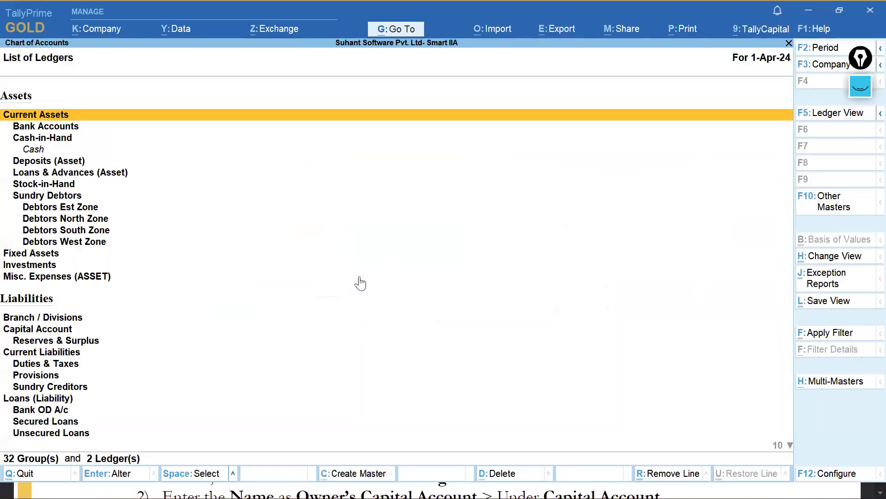
# - Start creating multiple ledgers for All Items and add Owner's Capital Account under Capital Account without an opening balance
pyautogui.click(860, 384)
pyautogui.press('Return')
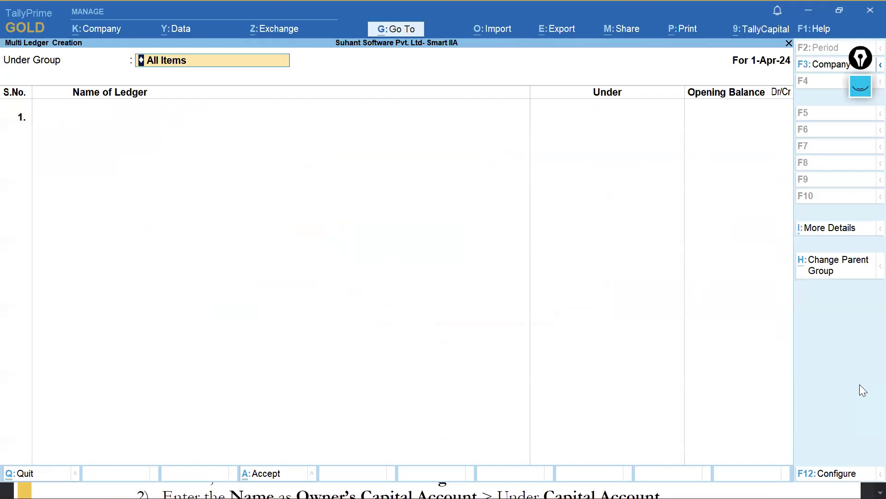
pyautogui.press('Return')
pyautogui.hotkey('ctrl', 'alt', 'v')
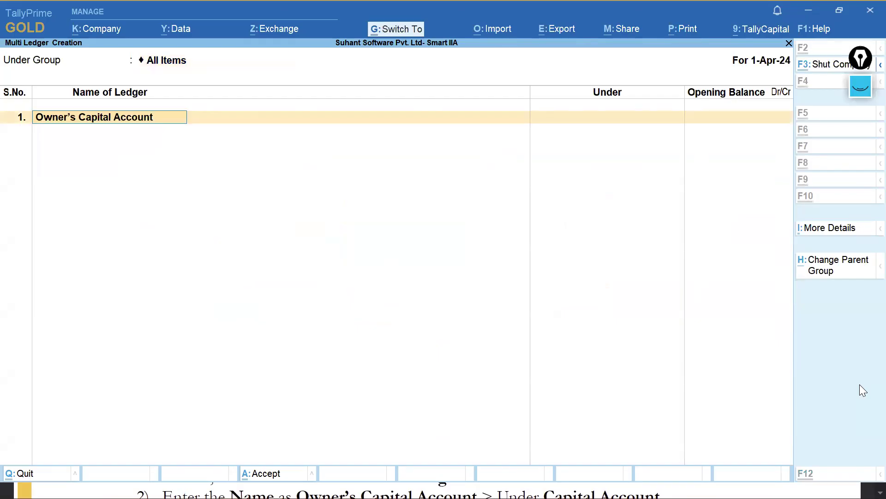
pyautogui.press('Return')
pyautogui.write('Ca')
pyautogui.press('Down')
pyautogui.press('Return')
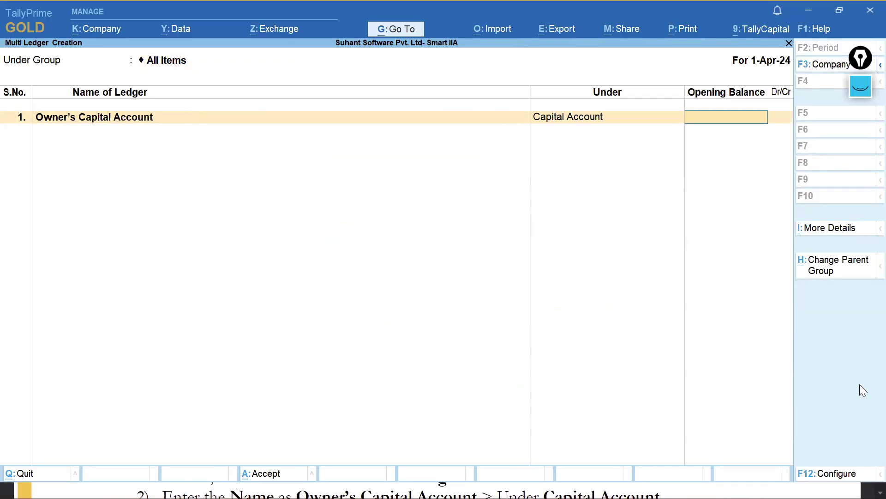
pyautogui.press('Return')
# - Add the ledger Sky Solutions under Sundry Debtors and save both new ledgers
pyautogui.write('Sk')
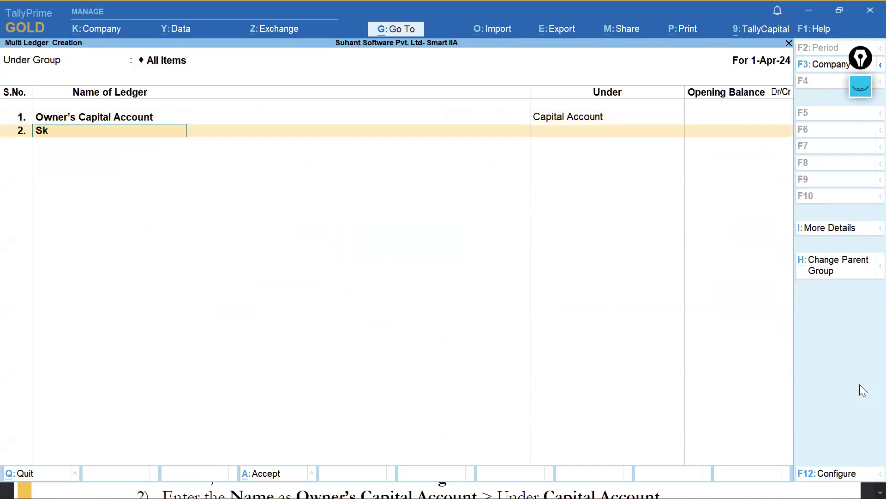
pyautogui.write('y Solutions')
pyautogui.press('Return')
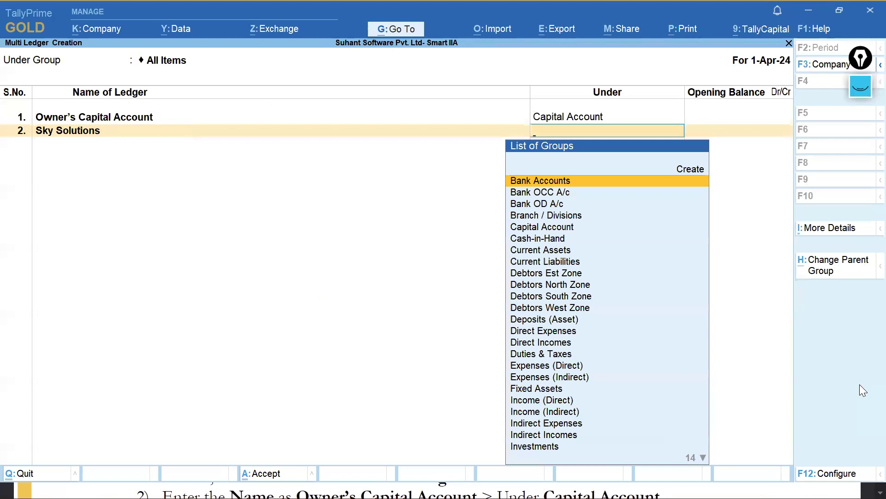
pyautogui.write('Sun')
pyautogui.press('Down')
pyautogui.press('Return')
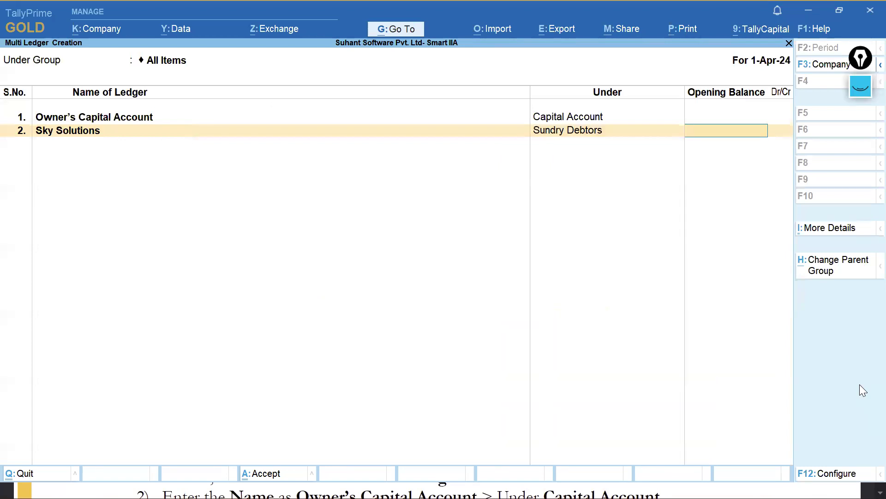
pyautogui.hotkey('ctrl', 'a')
# - Switch to the PDF in Chrome and look up the stock group chart in the inventory section
pyautogui.hotkey('alt', 'Tab')
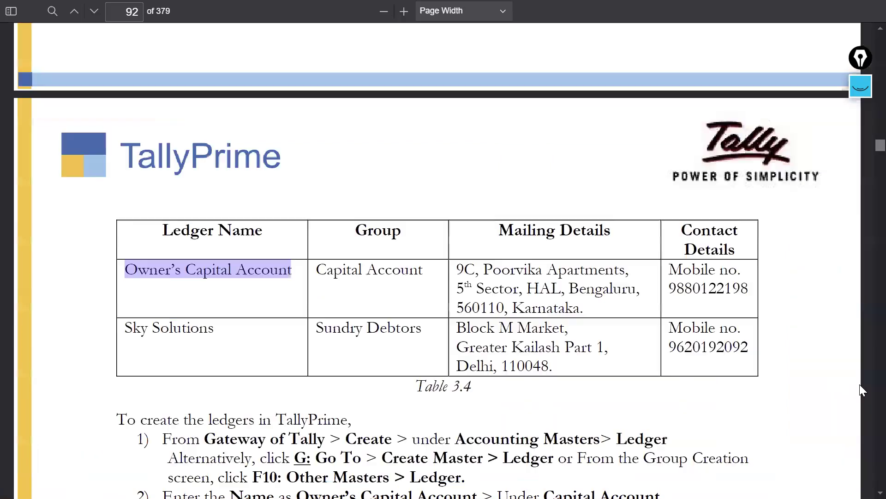
pyautogui.scroll(-15, 509, 368)
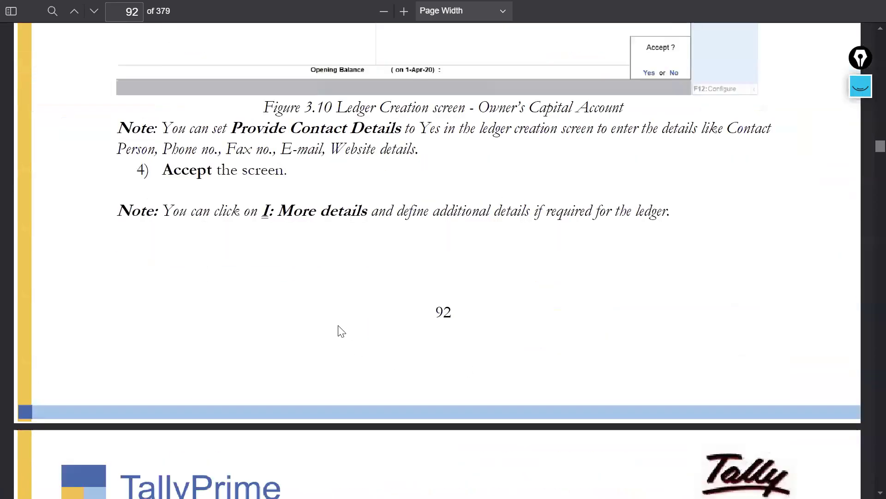
pyautogui.scroll(-20, 340, 331)
pyautogui.scroll(-5, 339, 329)
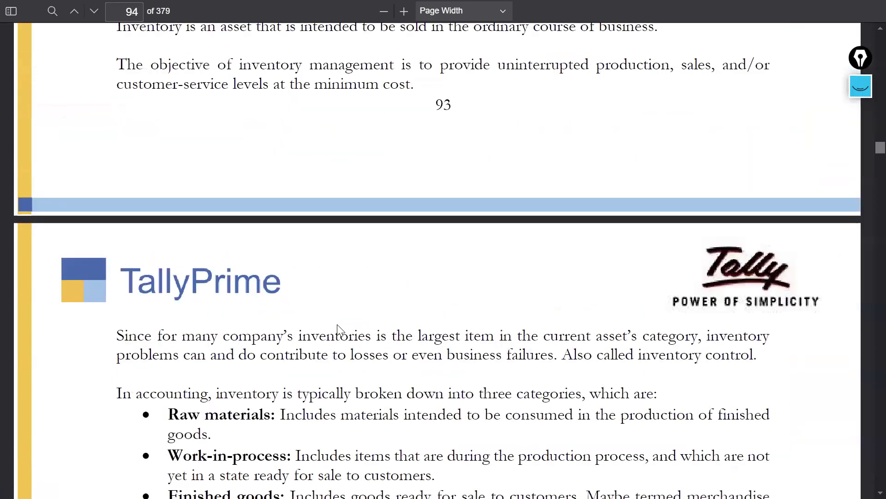
pyautogui.scroll(-10, 339, 329)
pyautogui.scroll(-10, 339, 329)
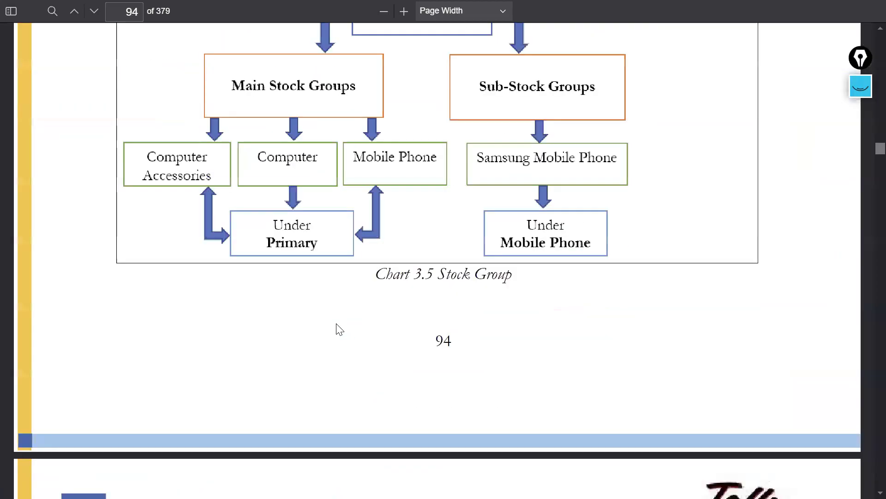
# - Return to TallyPrime and open the list of stock groups in the Chart of Accounts
pyautogui.hotkey('alt', 'Tab')
pyautogui.hotkey('alt', 'Tab')
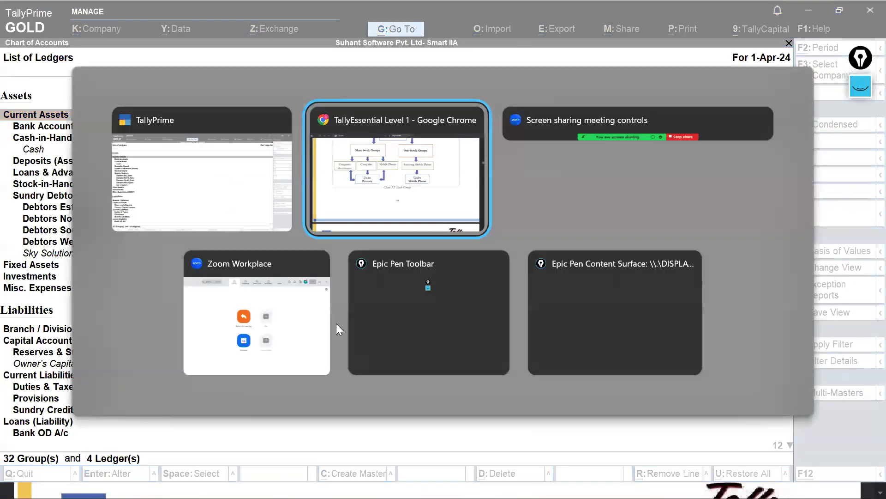
pyautogui.hotkey('alt', 'Tab')
pyautogui.hotkey('alt', 'Tab')
pyautogui.hotkey('alt', 'shift', 'Tab')
pyautogui.hotkey('alt', 'shift', 'Tab')
pyautogui.hotkey('alt', 'Tab')
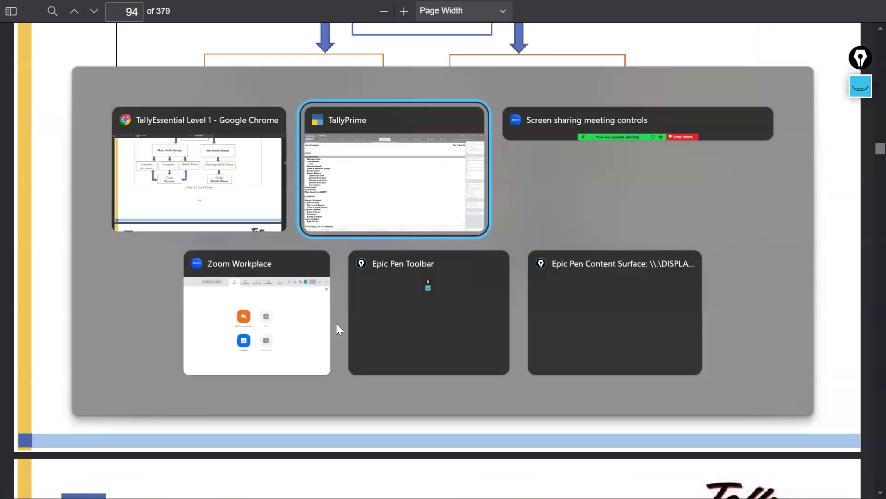
pyautogui.press('Escape')
pyautogui.press('Down')
pyautogui.press('Down')
pyautogui.press('Down')
pyautogui.press('Down')
pyautogui.press('Down')
pyautogui.press('Down')
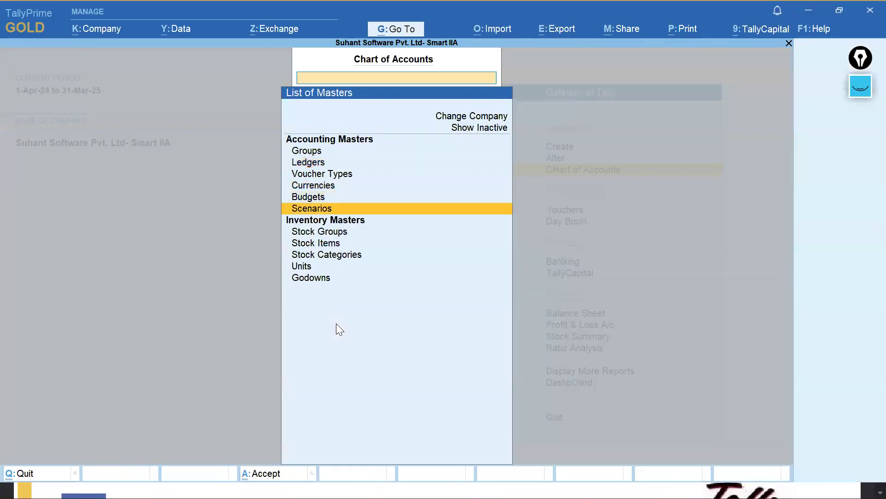
pyautogui.press('Return')
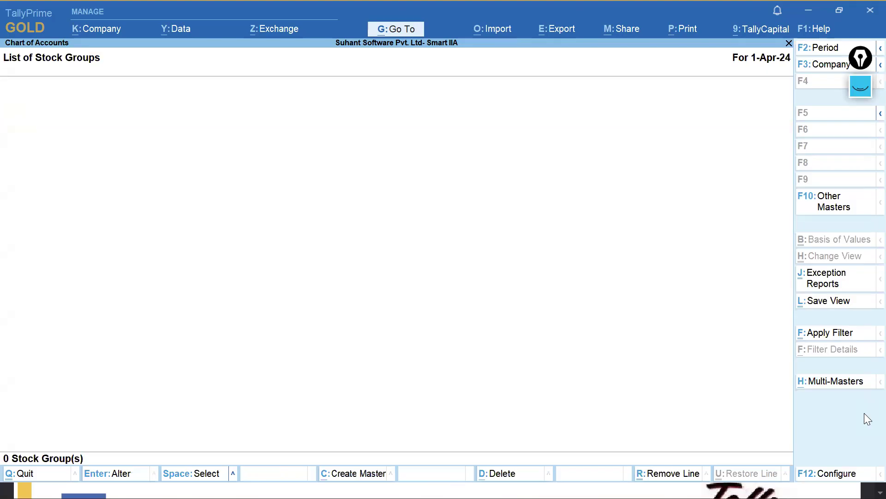
# - Start creating multiple stock groups with All Items as the parent group
pyautogui.click(831, 382)
pyautogui.press('Return')
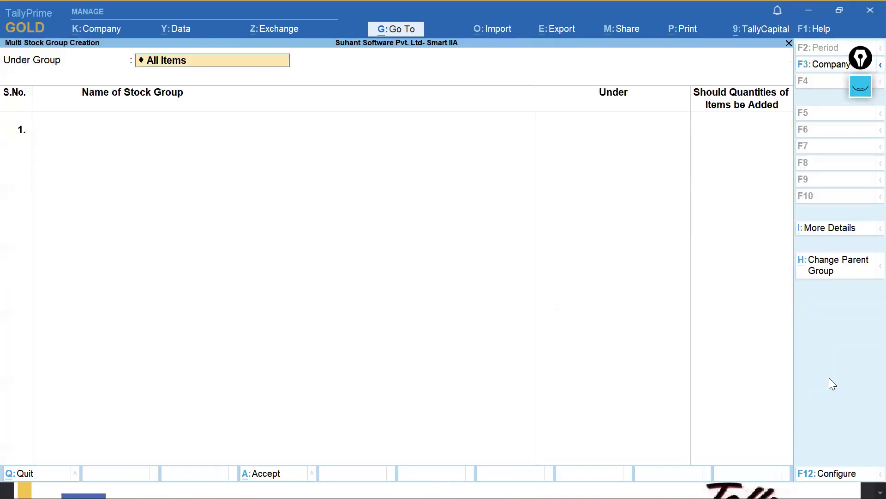
pyautogui.press('Return')
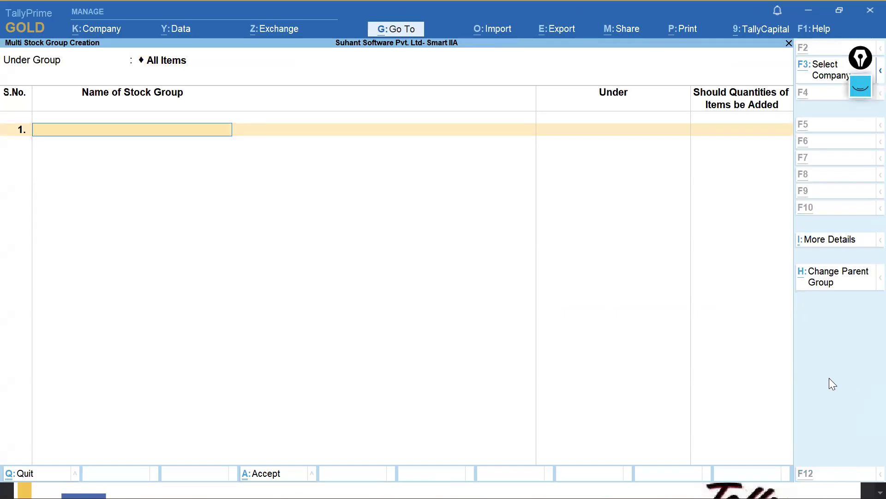
# - Switch to the PDF in Chrome and copy the stock group name Computer Accessories from Table 3.6
pyautogui.hotkey('alt', 'Tab')
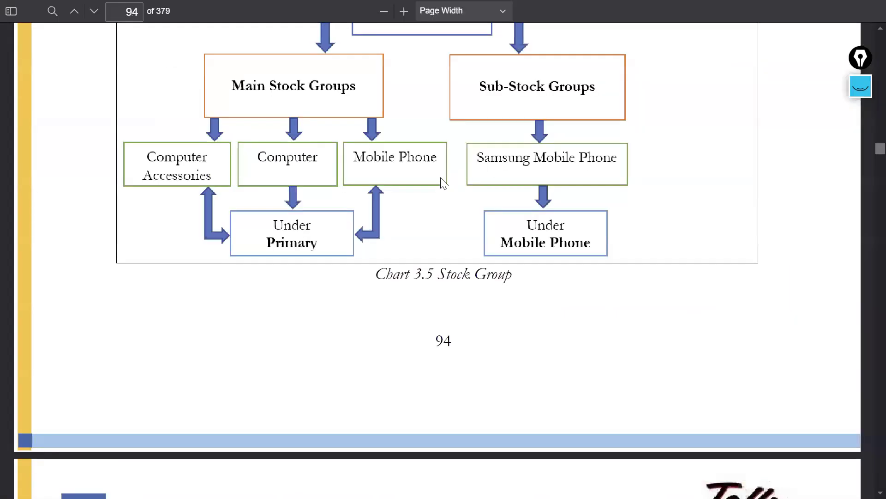
pyautogui.scroll(-10, 323, 189)
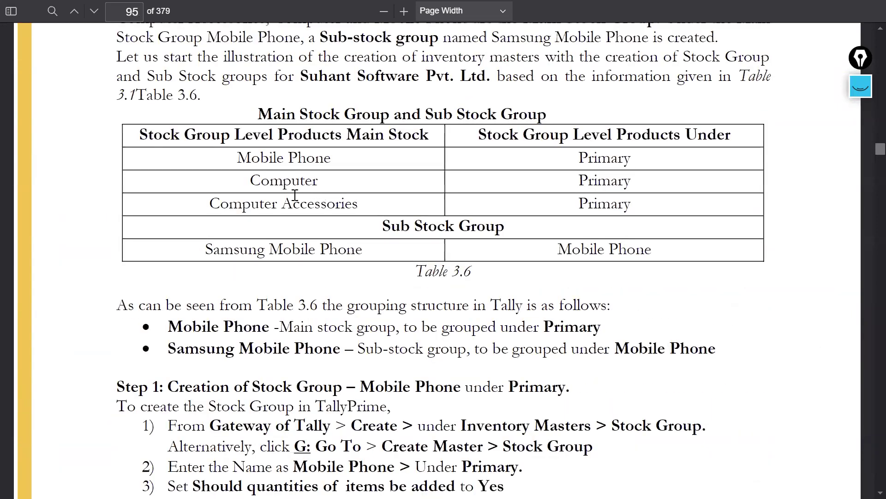
pyautogui.moveTo(237, 157); pyautogui.dragTo(338, 160)
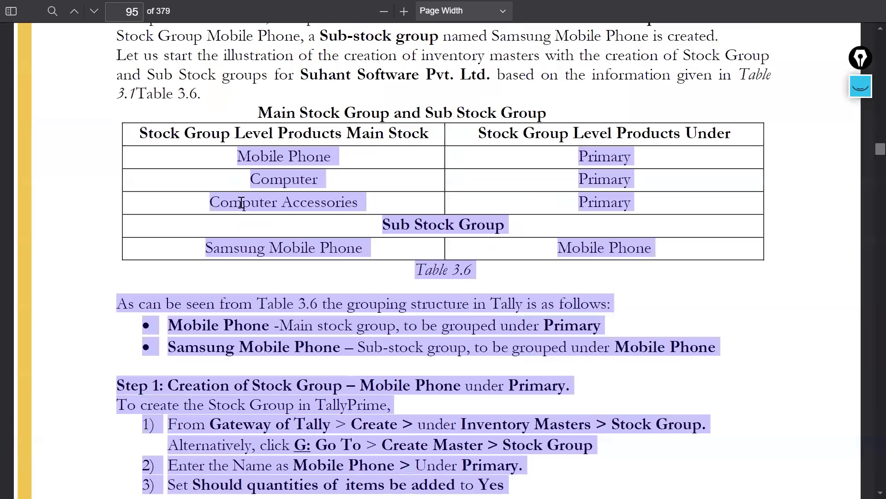
pyautogui.click(229, 193)
pyautogui.moveTo(211, 202); pyautogui.dragTo(360, 208)
pyautogui.hotkey('ctrl', 'c')
# - Switch to TallyPrime and add the stock group Computer Accessories under Primary, with adding item quantities set to No
pyautogui.hotkey('alt', 'Tab')
pyautogui.hotkey('ctrl', 'v')
pyautogui.press('Return')
pyautogui.press('Return')
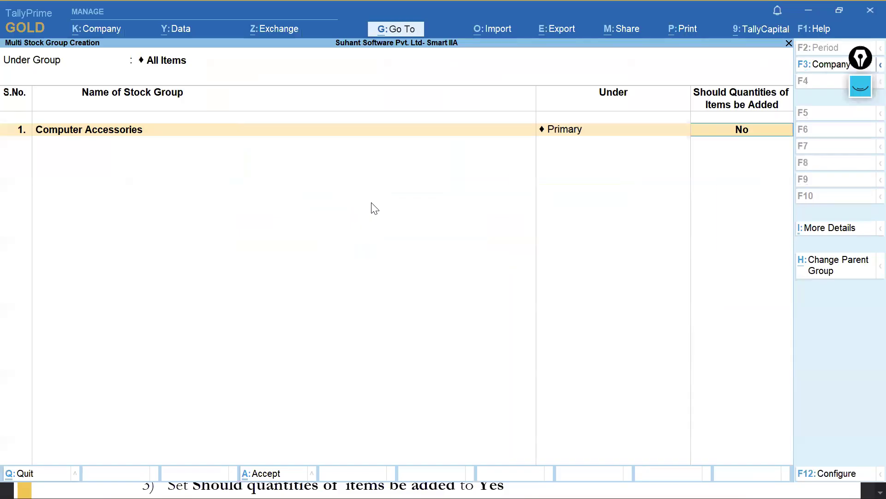
pyautogui.press('Return')
# - Add the stock group Mobile Phone under Primary, with adding item quantities set to No
pyautogui.write('Mobile N')
pyautogui.press('BackSpace')
pyautogui.write('Phone')
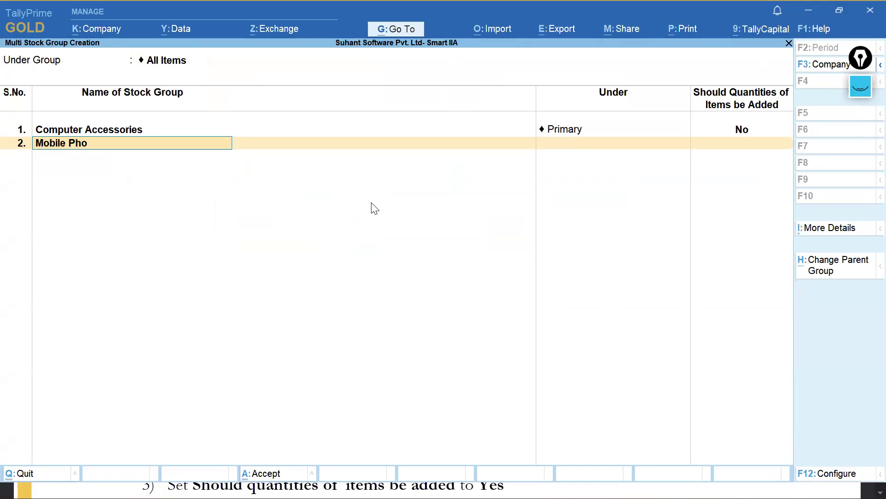
pyautogui.press('Return')
pyautogui.press('Return')
pyautogui.press('Return')
# - Add the stock group Computer under Primary, with adding item quantities set to No, and save the stock groups
pyautogui.hotkey('alt', 'Tab')
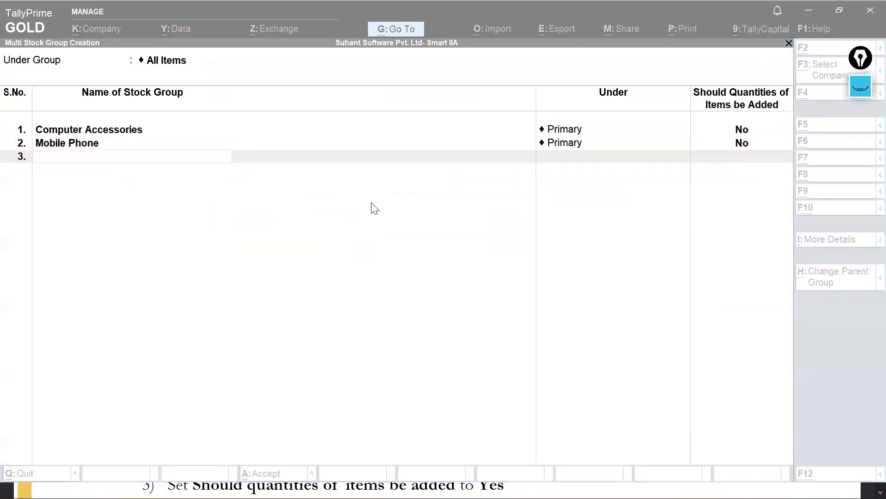
pyautogui.hotkey('alt', 'Tab')
pyautogui.click(374, 208)
pyautogui.write('Compute')
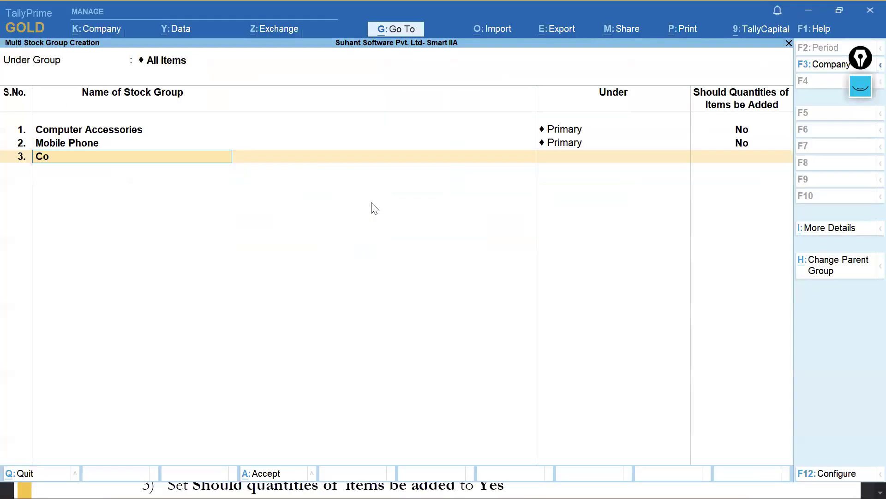
pyautogui.press('Return')
pyautogui.press('Return')
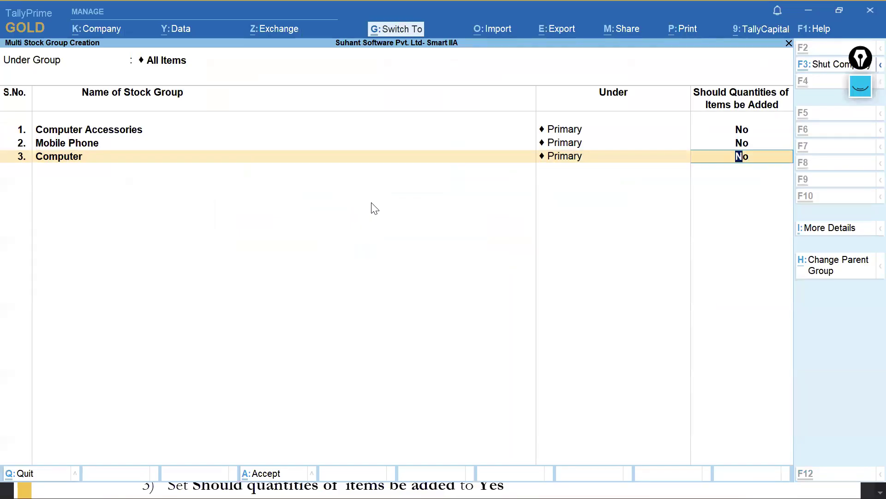
pyautogui.hotkey('ctrl', 'a')
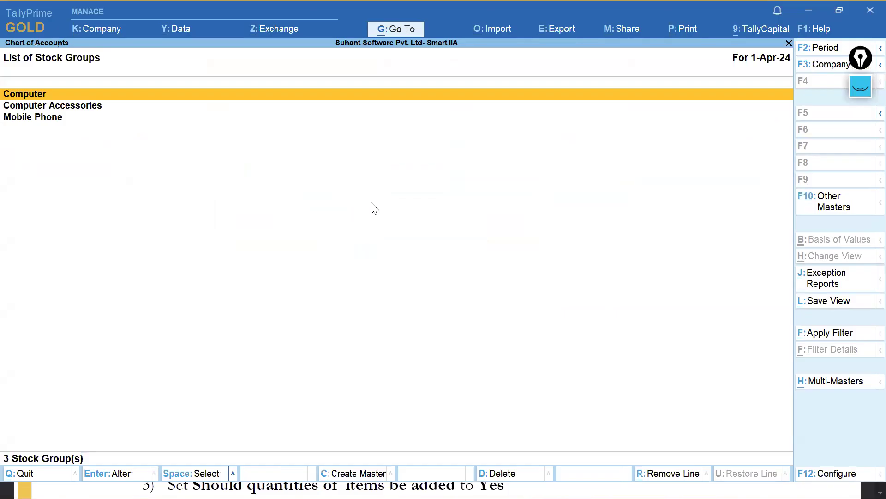
# - Start another creation of multiple stock groups with Mobile Phone as the parent group
pyautogui.click(829, 388)
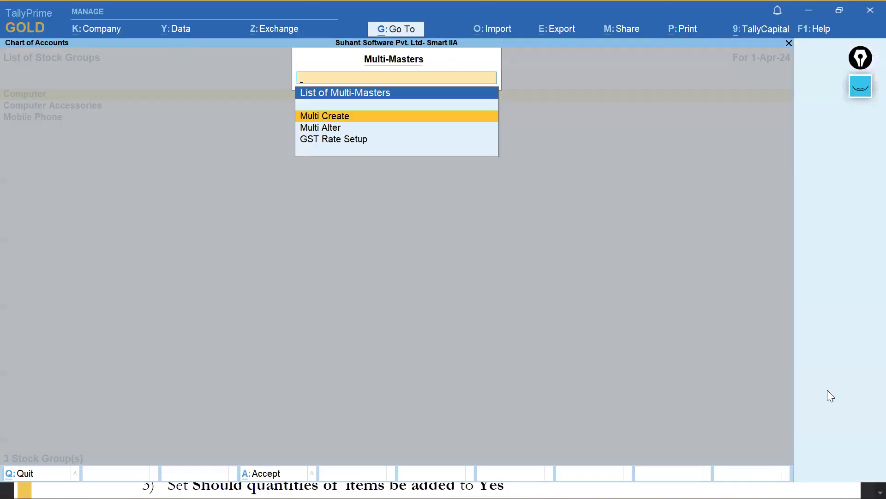
pyautogui.press('Return')
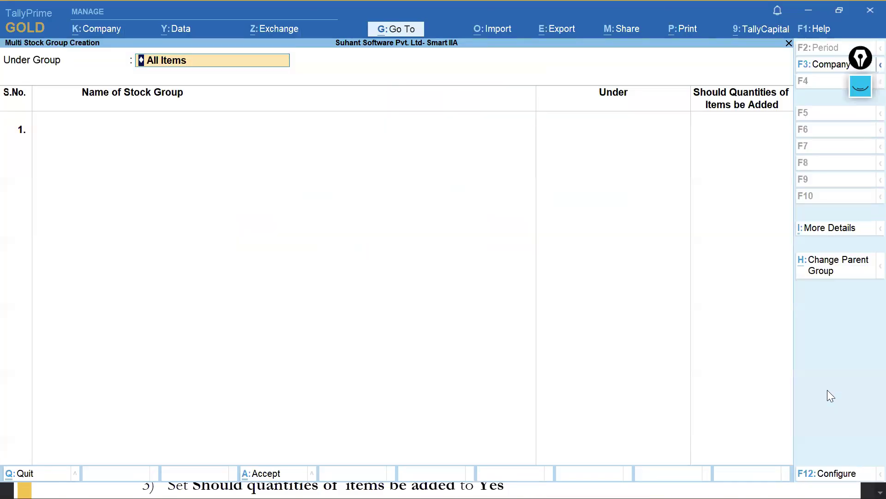
pyautogui.write('mo')
pyautogui.press('Up')
pyautogui.press('Down')
pyautogui.press('Return')
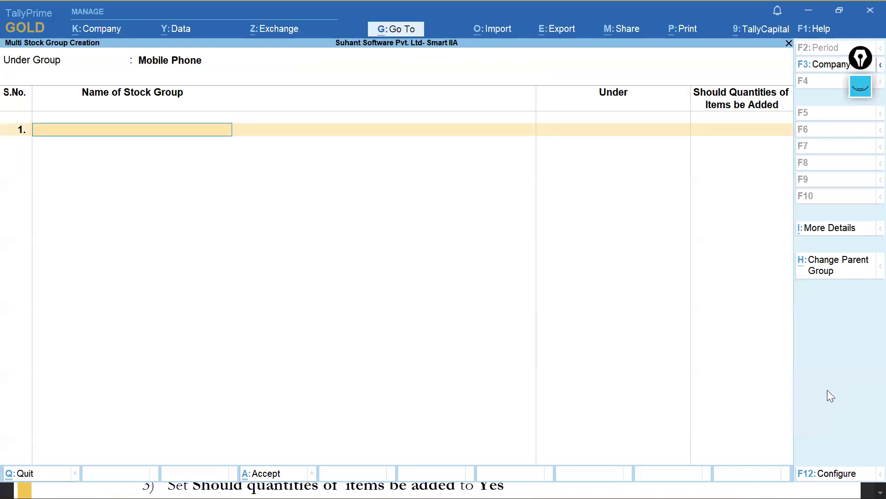
# - Switch to the PDF in Chrome and copy the sub-stock group name Samsung Mobile Phone from Table 3.6
pyautogui.hotkey('alt', 'Tab')
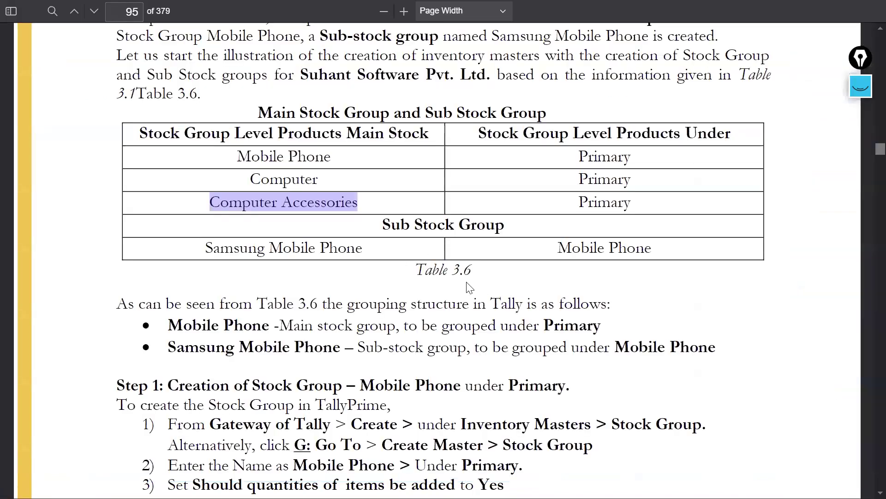
pyautogui.hotkey('alt', 'Tab')
pyautogui.hotkey('alt', 'Tab')
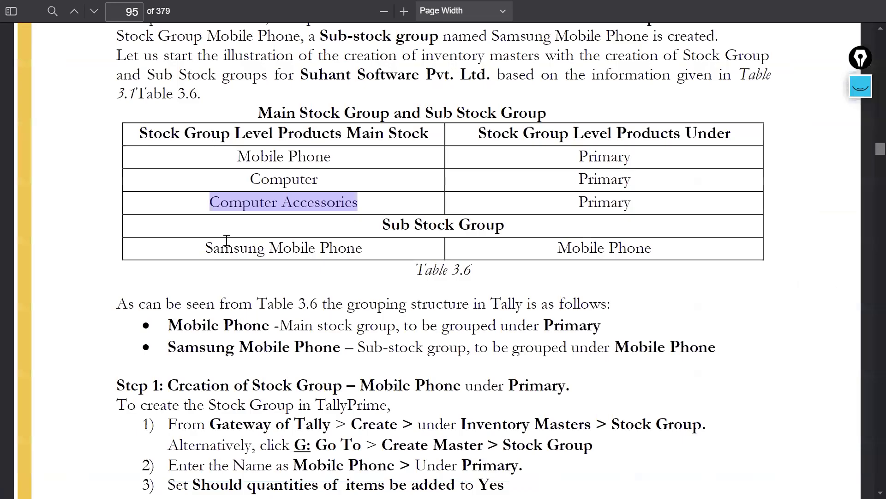
pyautogui.click(217, 246)
pyautogui.moveTo(271, 252); pyautogui.dragTo(371, 243)
pyautogui.click(351, 244)
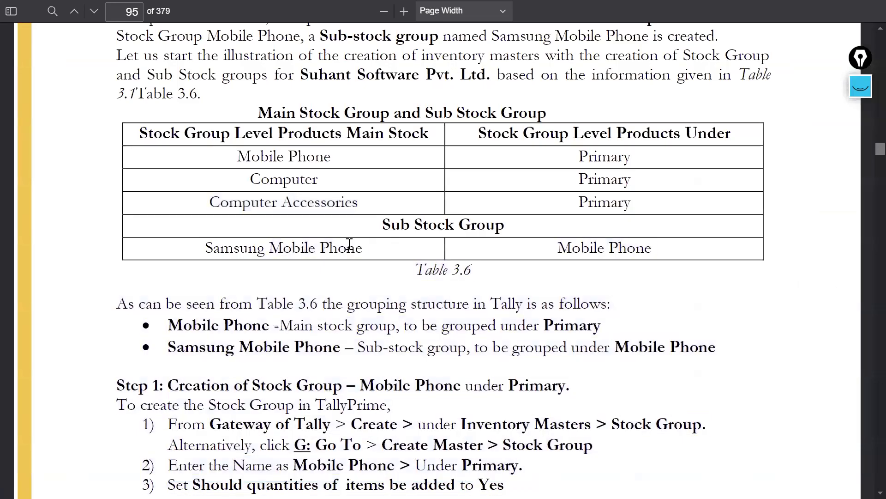
pyautogui.moveTo(208, 247); pyautogui.dragTo(368, 252)
pyautogui.hotkey('ctrl', 'c')
# - Return to TallyPrime and save the stock group Samsung Mobile Phone under Mobile Phone, with adding item quantities set to Yes
pyautogui.hotkey('alt', 'Tab')
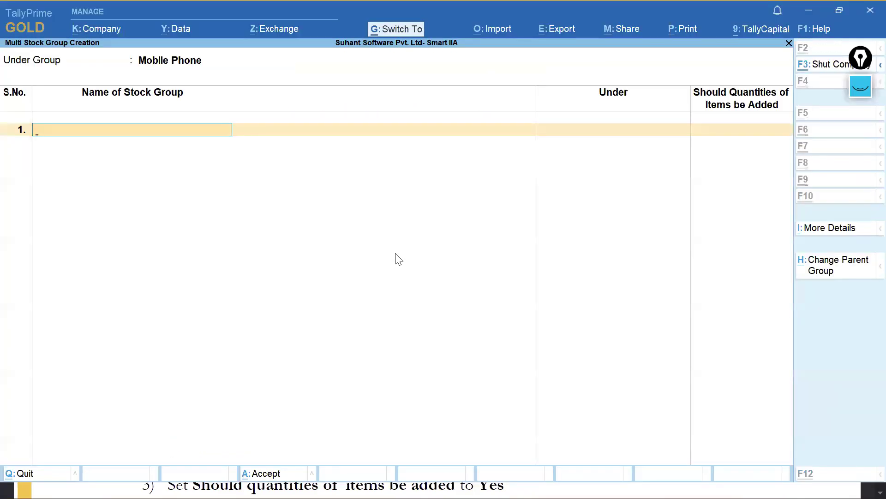
pyautogui.hotkey('ctrl', 'v')
pyautogui.press('Return')
pyautogui.press('Return')
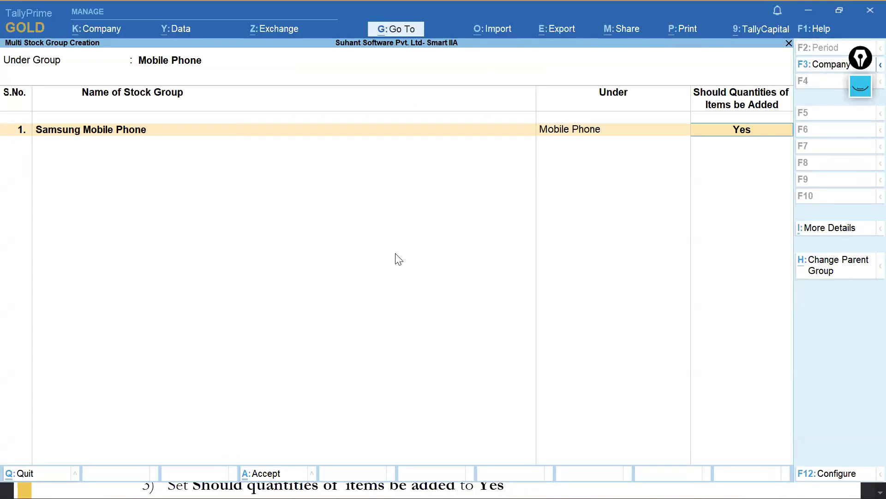
pyautogui.hotkey('ctrl', 'a')
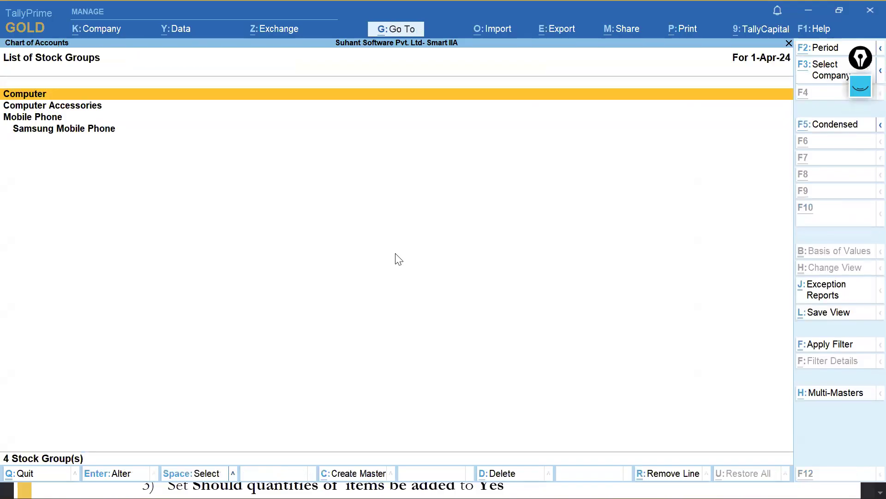
# - Switch to the PDF in Chrome and select the sub-stock group name Sony Mobile Phone in the activity on page 97
pyautogui.hotkey('alt', 'Tab')
pyautogui.scroll(-15, 390, 231)
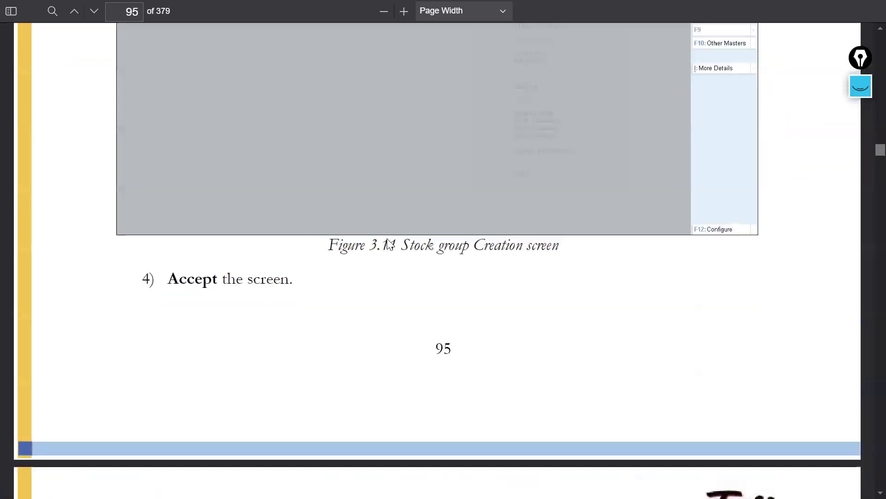
pyautogui.scroll(-20, 390, 245)
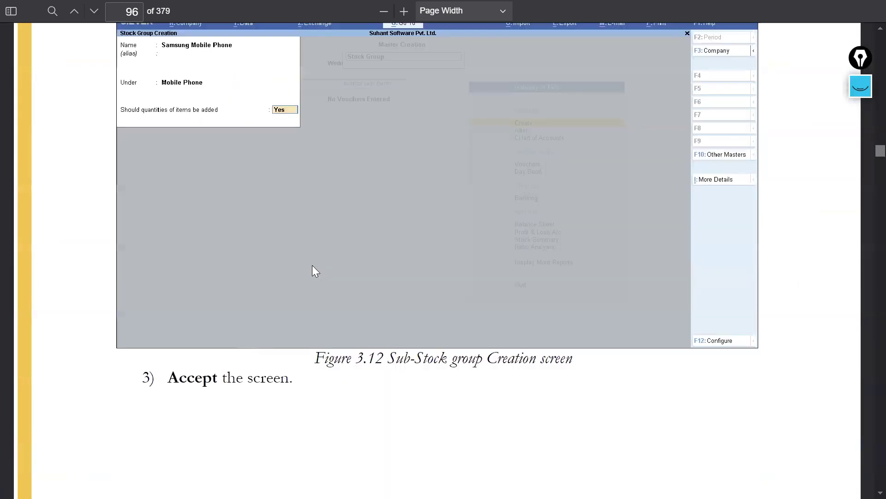
pyautogui.scroll(-5, 310, 287)
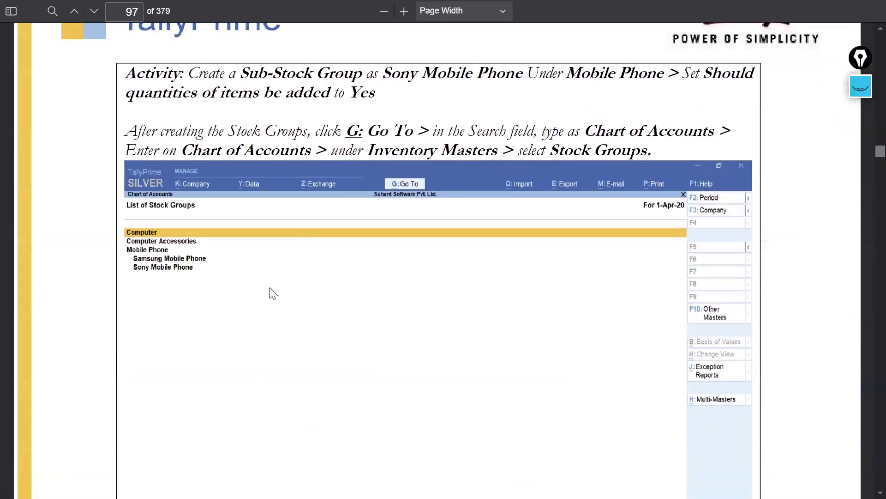
pyautogui.scroll(3, 272, 289)
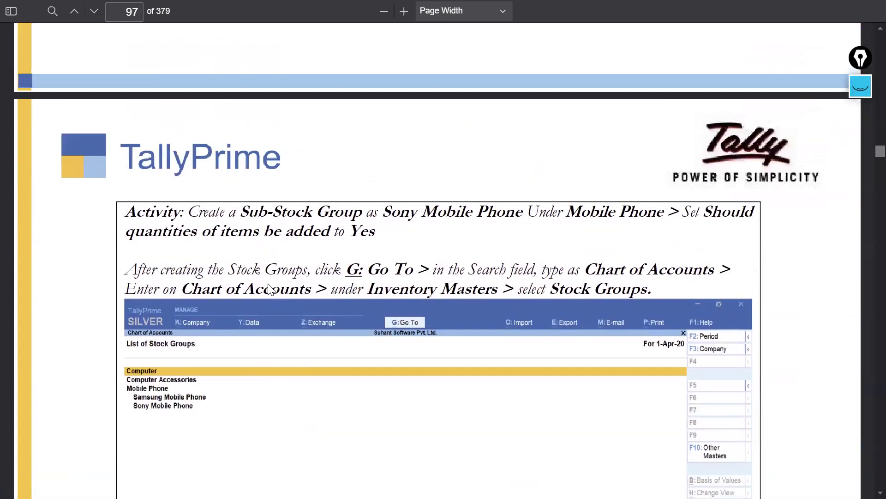
pyautogui.moveTo(385, 212); pyautogui.dragTo(522, 217)
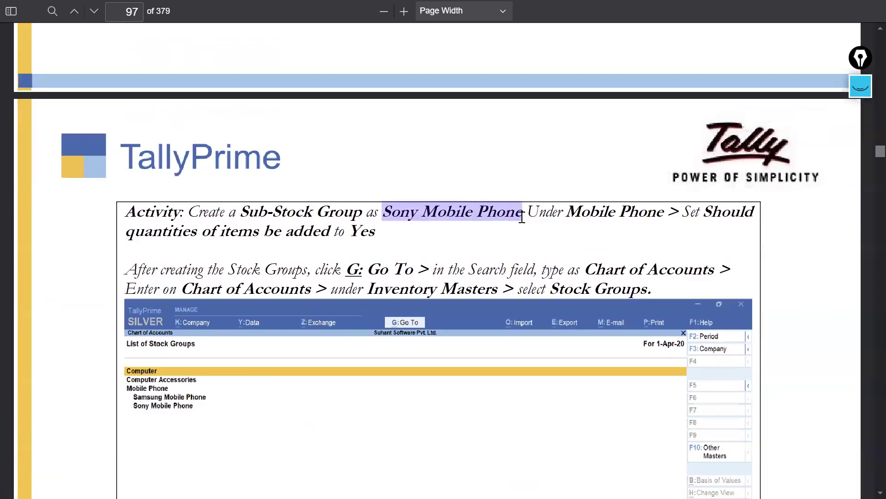
# - Return to TallyPrime and create the stock group Sony Mobile Phone through multiple creation with Mobile Phone as the parent group
pyautogui.hotkey('alt', 'Tab')
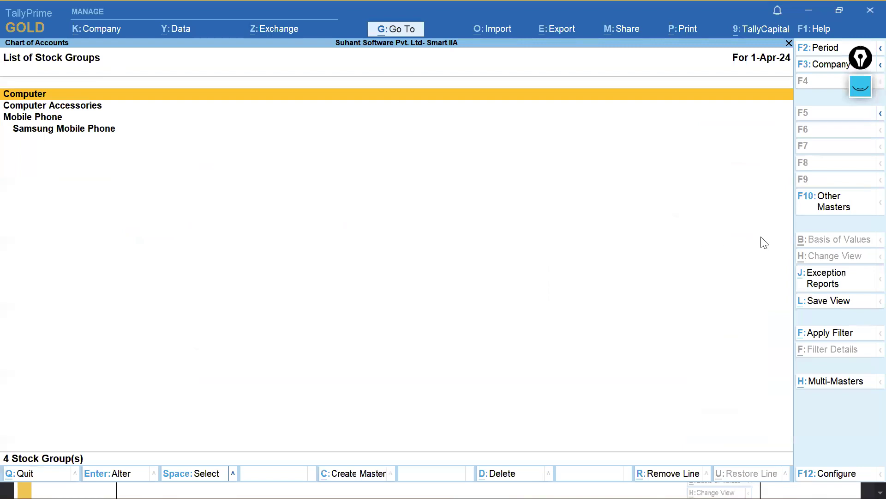
pyautogui.click(827, 383)
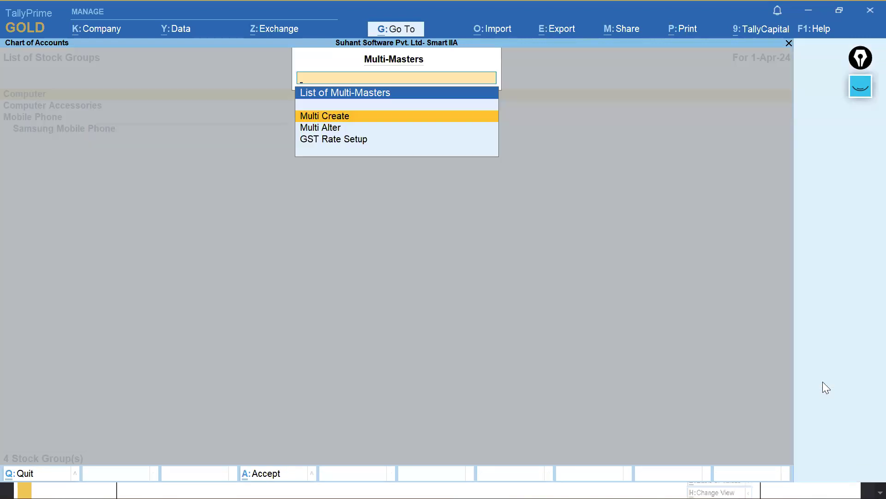
pyautogui.press('Return')
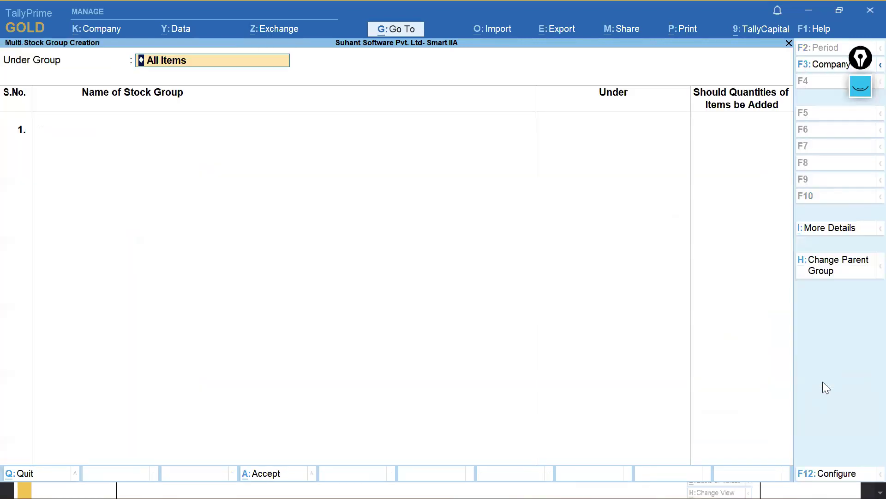
pyautogui.write('Mo')
pyautogui.press('Return')
pyautogui.write('Sony Mobile Phone')
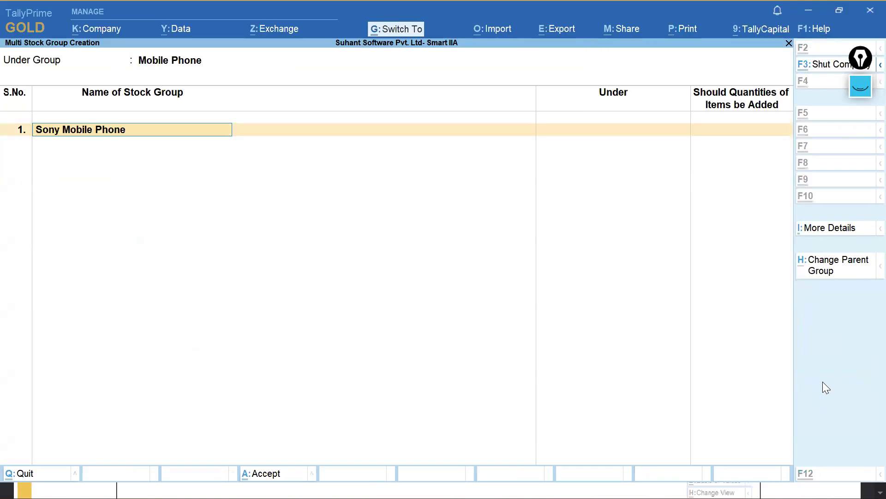
pyautogui.press('Return')
pyautogui.press('Return')
pyautogui.press('Return')
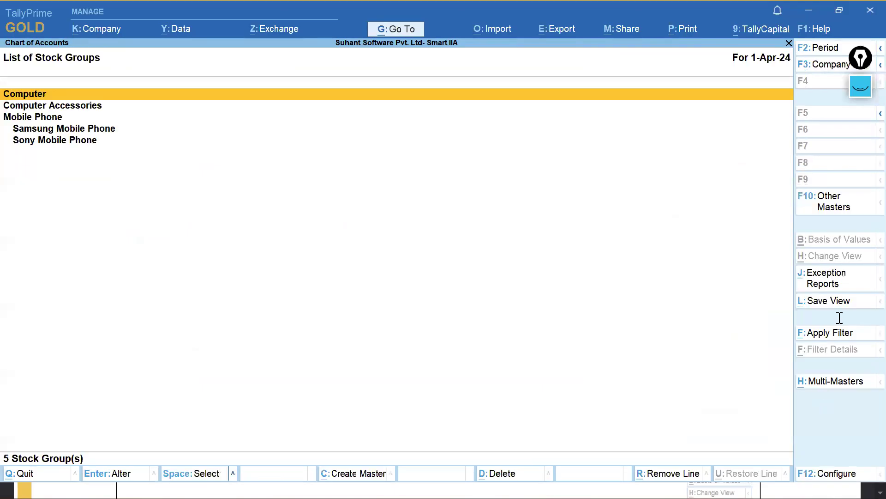
# - Switch to the PDF in Chrome and examine the stock categories in Chart 3.6 and Table 3.8 on page 98
pyautogui.hotkey('alt', 'Tab')
pyautogui.scroll(-12, 591, 273)
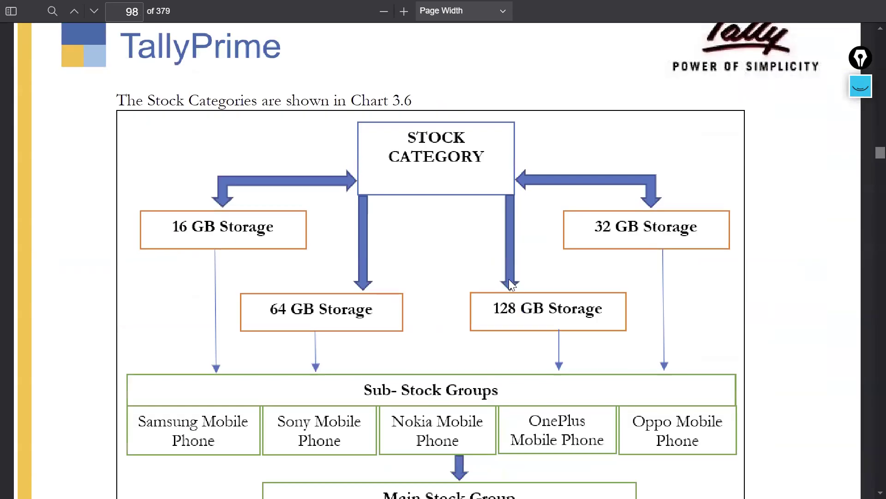
pyautogui.scroll(-6, 328, 284)
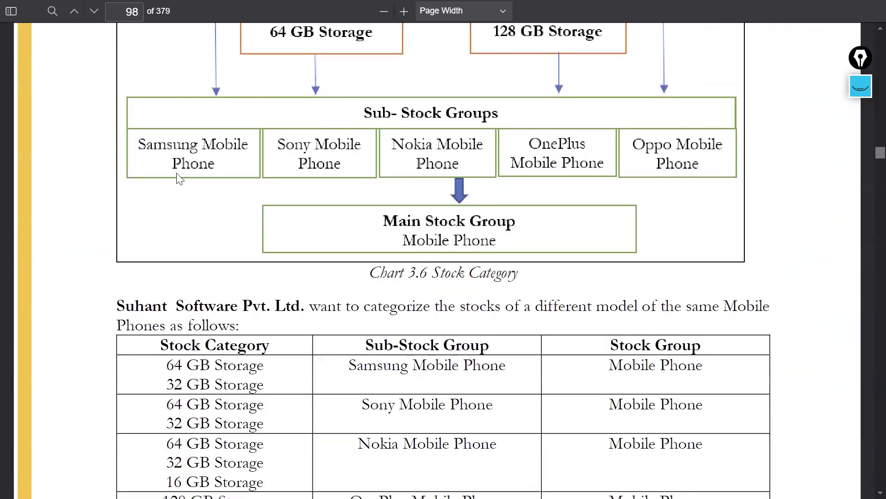
pyautogui.scroll(-2, 176, 291)
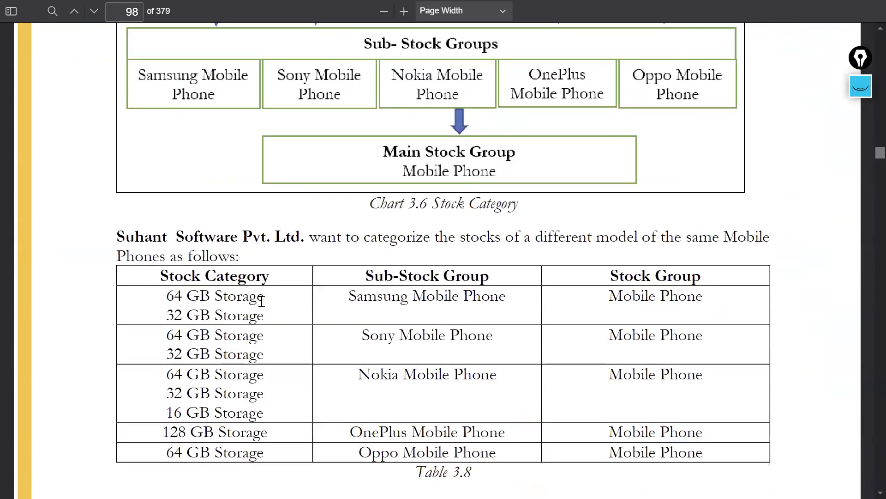
pyautogui.scroll(4, 261, 301)
pyautogui.scroll(-4, 257, 320)
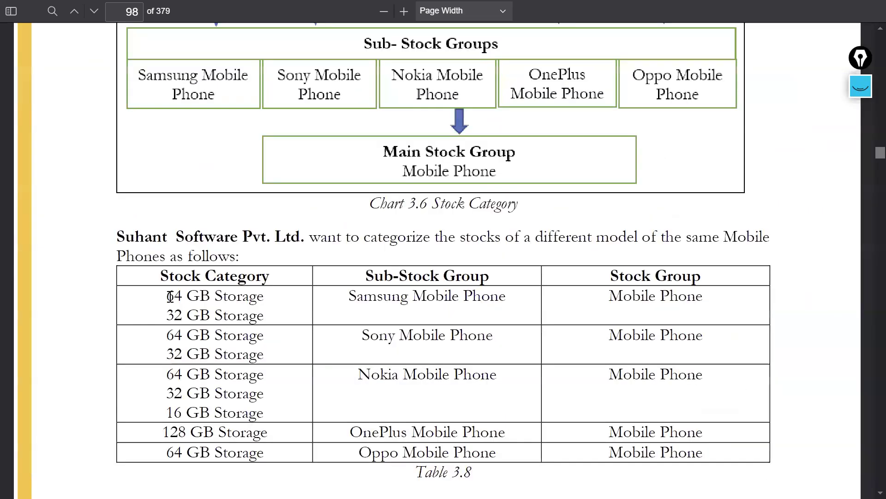
pyautogui.moveTo(170, 296); pyautogui.dragTo(256, 297)
pyautogui.tripleClick(263, 300)
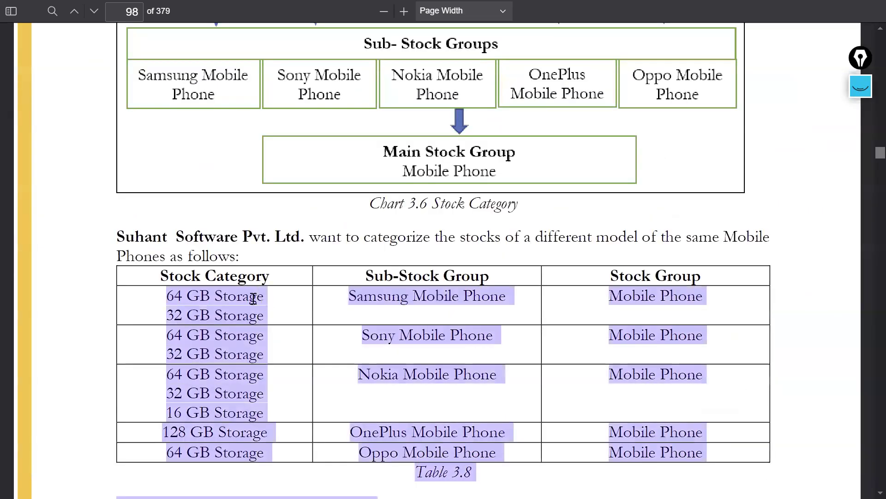
pyautogui.click(250, 298)
pyautogui.doubleClick(249, 298)
pyautogui.moveTo(186, 296); pyautogui.dragTo(266, 296)
pyautogui.scroll(5, 265, 297)
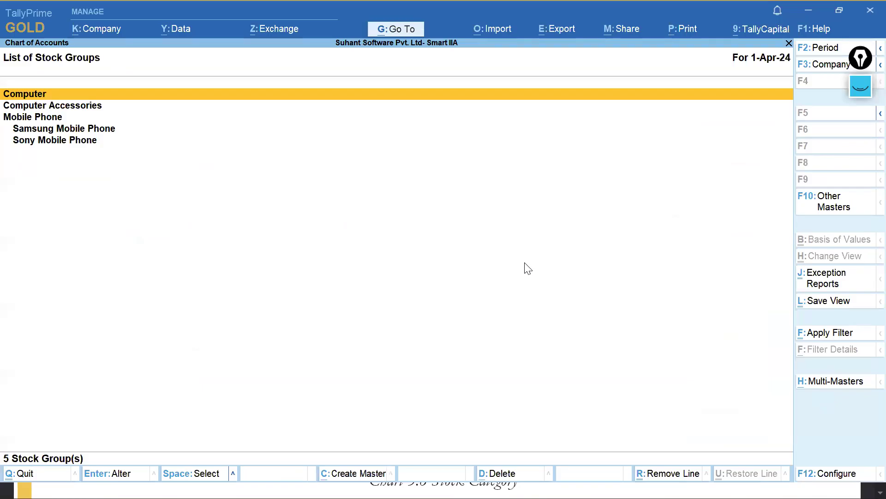
# - Return to TallyPrime and open the list of stock categories in the Chart of Accounts
pyautogui.press('Escape')
pyautogui.press('Down')
pyautogui.press('Down')
pyautogui.press('Return')
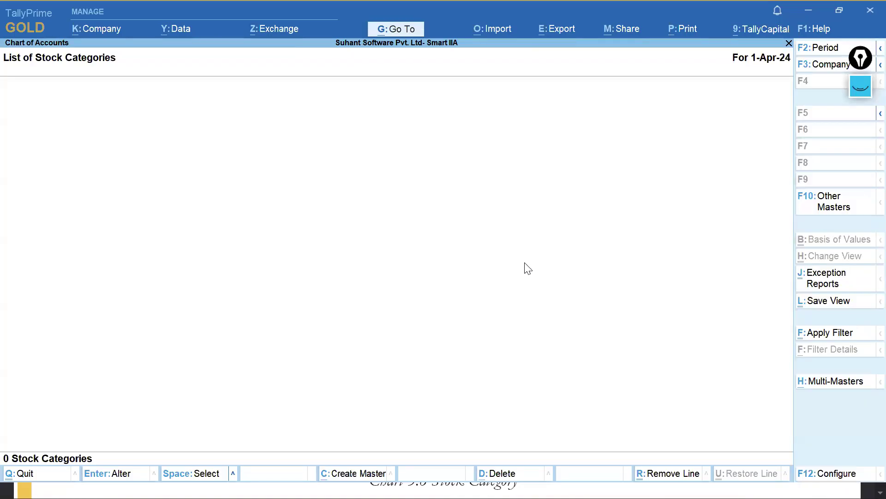
# - Start creating multiple stock categories under All Items and enter 16 GB Storage and 32 GB Storage, each under Primary
pyautogui.click(816, 384)
pyautogui.press('Return')
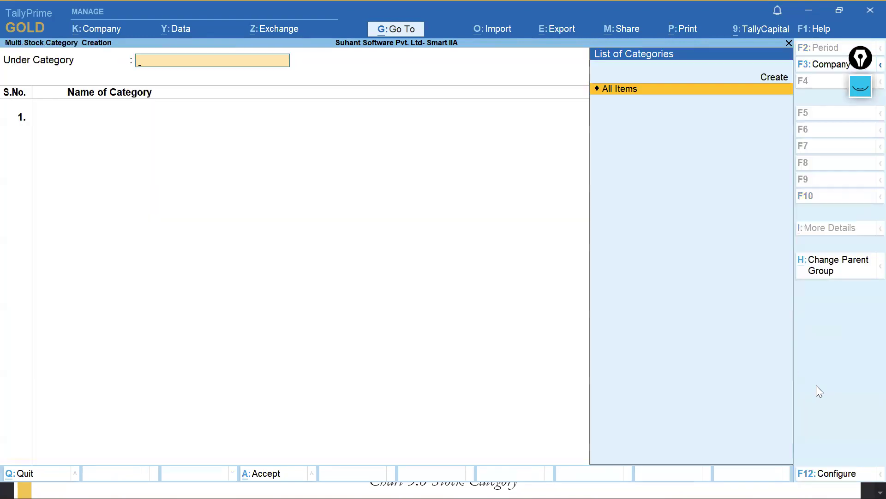
pyautogui.press('Return')
pyautogui.write('16 GB Storage')
pyautogui.press('Return')
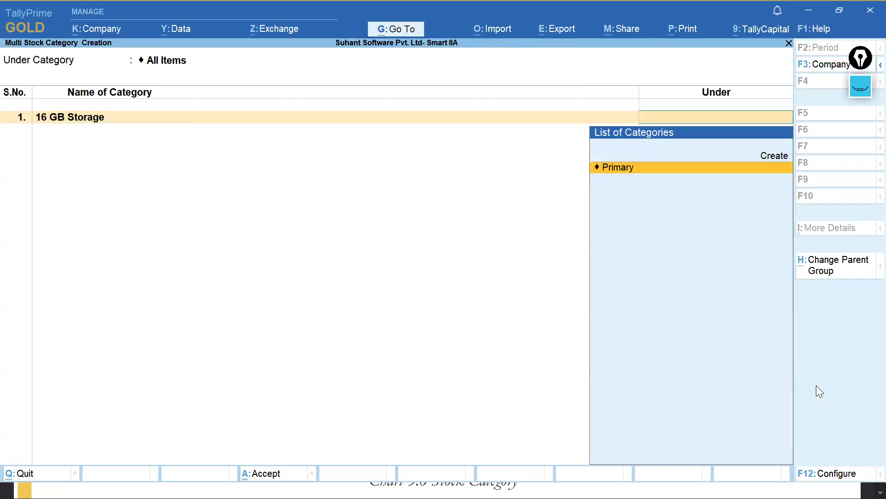
pyautogui.press('Return')
pyautogui.write('32')
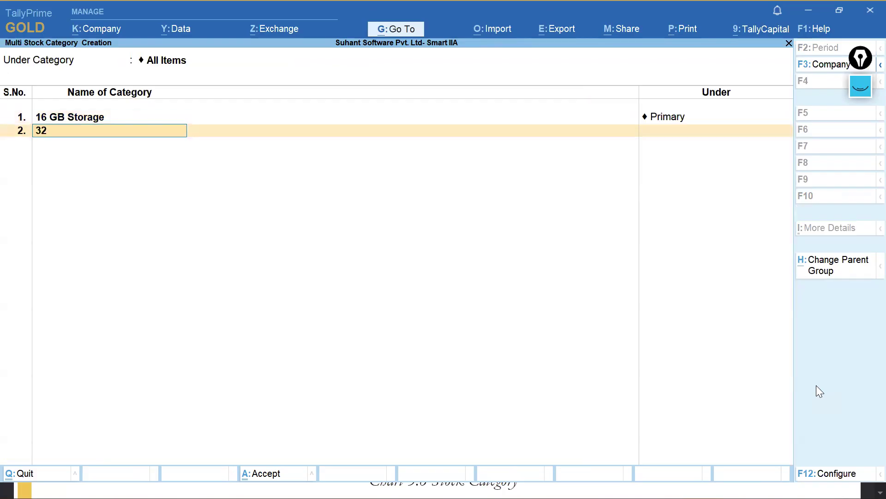
pyautogui.write(' GB Storage')
pyautogui.press('Return')
pyautogui.press('Return')
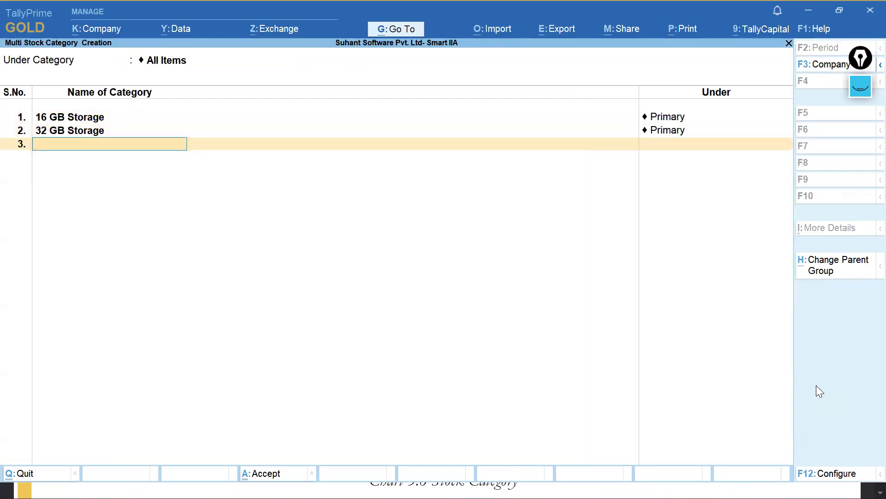
# - Add the stock categories 64 GB Storage and 128 GB Storage under Primary and save the list
pyautogui.write('64 GB Storage')
pyautogui.press('Return')
pyautogui.press('Return')
pyautogui.write('128 GB Storage')
pyautogui.press('Return')
pyautogui.press('Return')
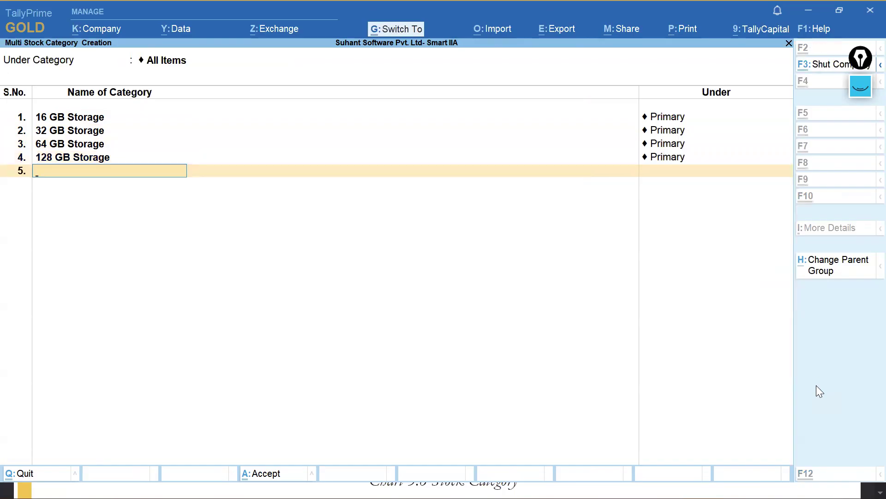
pyautogui.hotkey('ctrl', 'a')
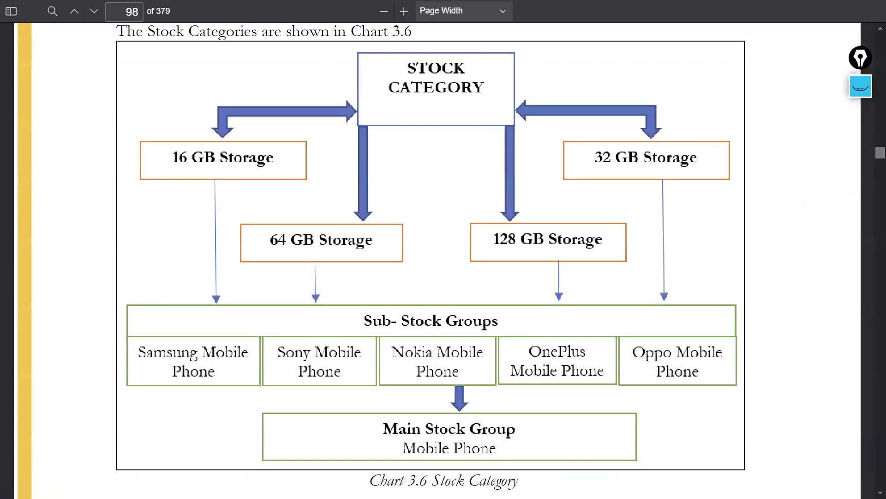
# - Switch to the PDF in Chrome and examine the section on creating units of measure with Chart 3.7 on page 100
pyautogui.scroll(-8, 307, 330)
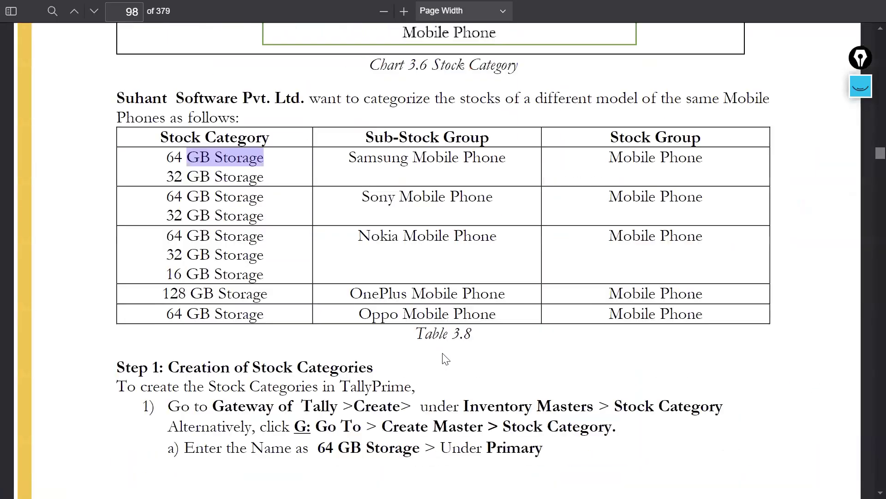
pyautogui.scroll(4, 306, 330)
pyautogui.scroll(-2, 307, 330)
pyautogui.scroll(-15, 307, 331)
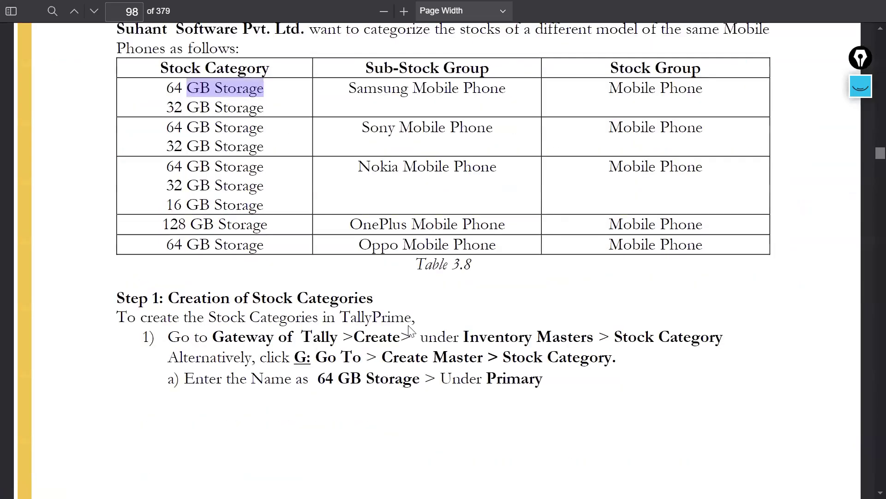
pyautogui.scroll(-20, 255, 322)
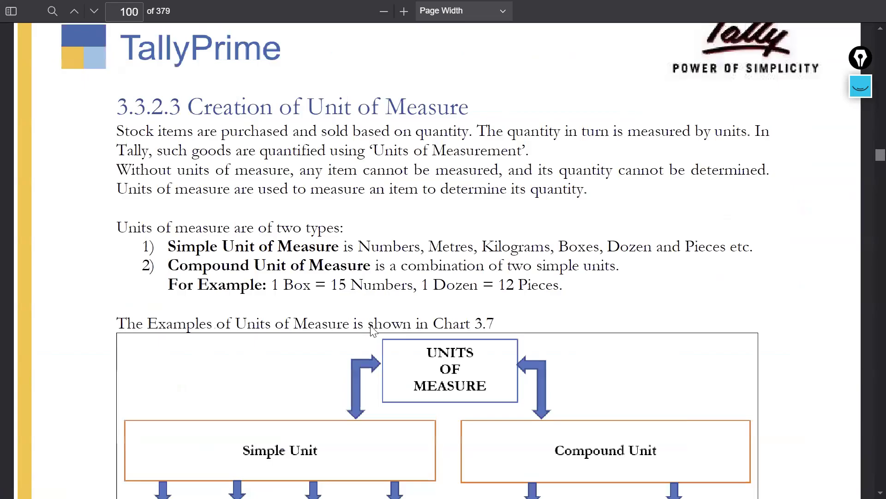
pyautogui.scroll(-5, 376, 332)
# - Return to TallyPrime, leave the Chart of Accounts and open the creation form for a new unit of measure
pyautogui.hotkey('alt', 'Tab')
pyautogui.press('Escape')
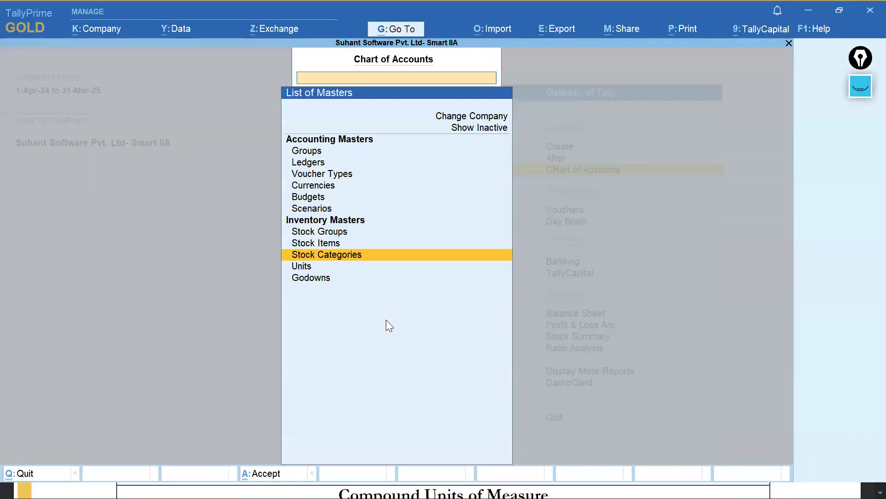
pyautogui.press('Up')
pyautogui.press('Down')
pyautogui.press('Down')
pyautogui.press('Escape')
pyautogui.press('Up')
pyautogui.press('Up')
pyautogui.press('Return')
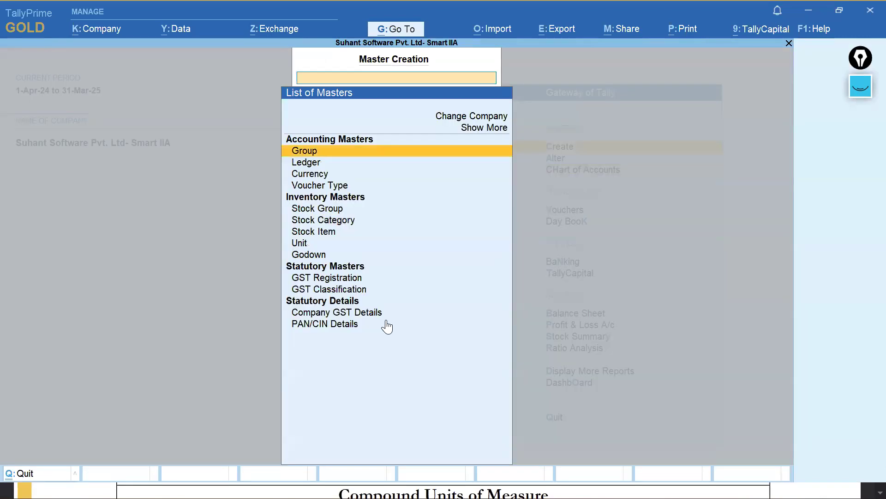
pyautogui.press('Down')
pyautogui.press('Down')
pyautogui.press('Down')
pyautogui.press('Down')
pyautogui.press('Down')
pyautogui.press('Down')
pyautogui.press('Down')
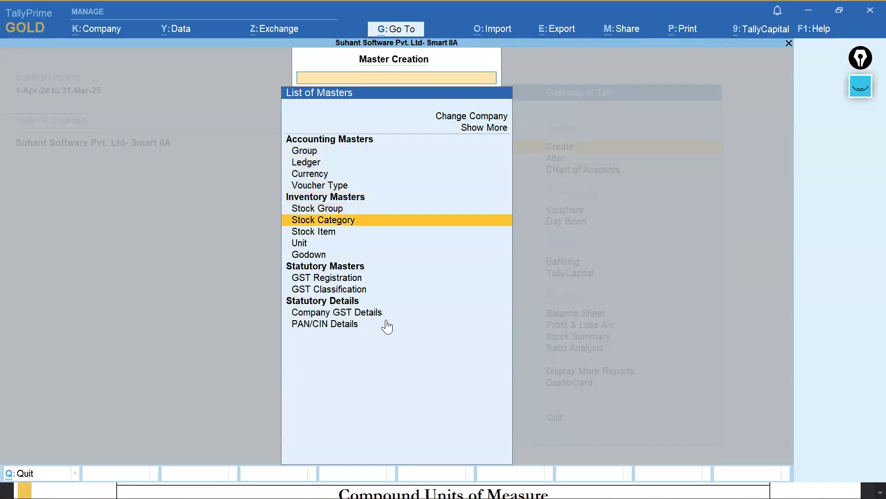
pyautogui.press('Return')
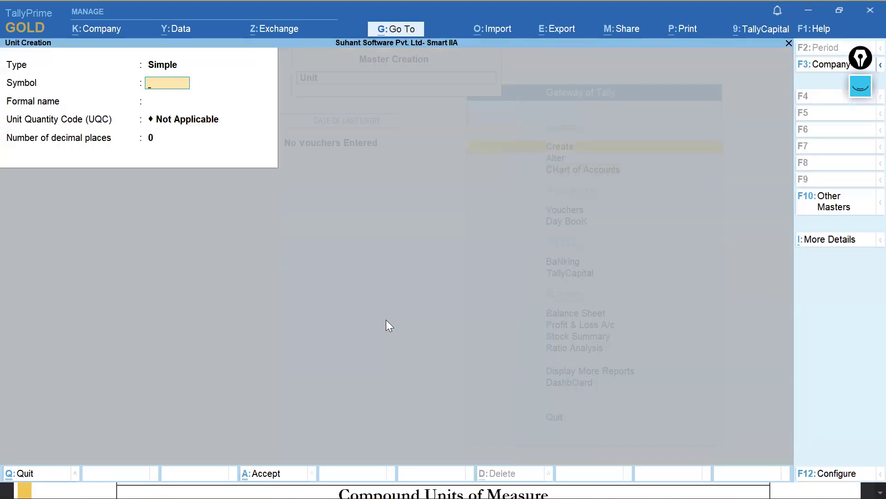
# - Check Chart 3.7 in the Chrome PDF, then create the simple unit nos in TallyPrime with the unit quantity code NOS-NUMBERS
pyautogui.hotkey('alt', 'Tab')
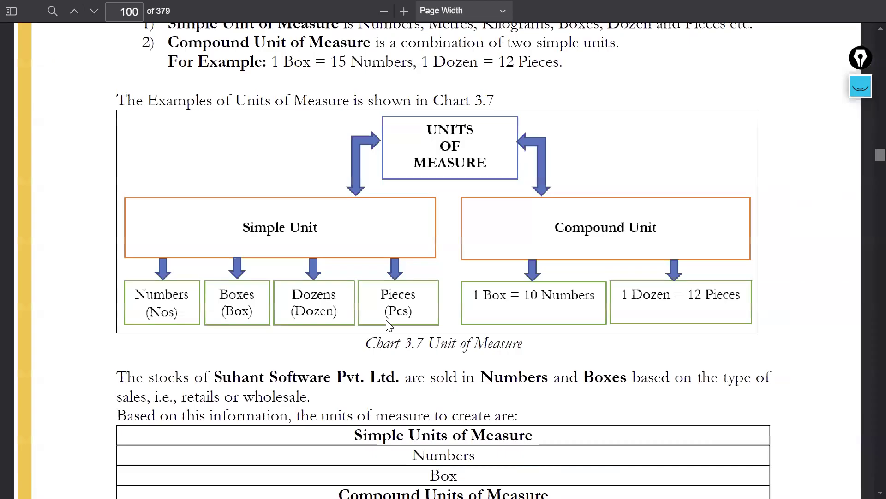
pyautogui.hotkey('alt', 'Tab')
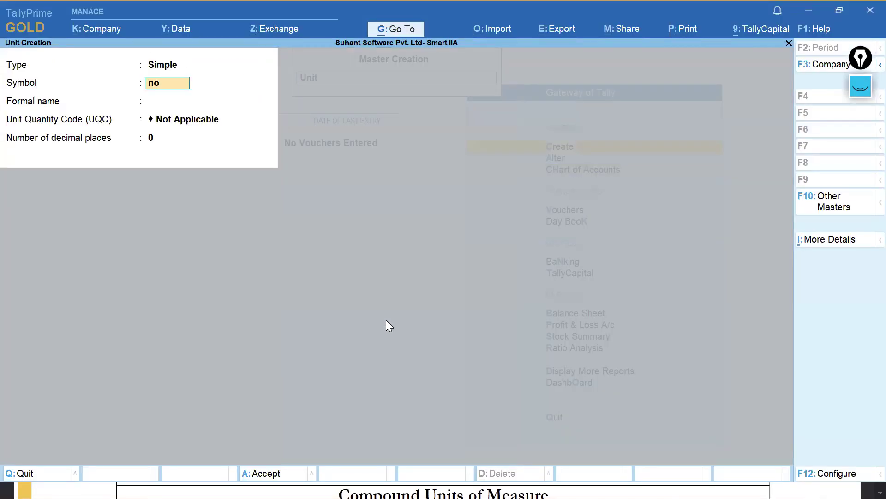
pyautogui.write('nos')
pyautogui.press('Return')
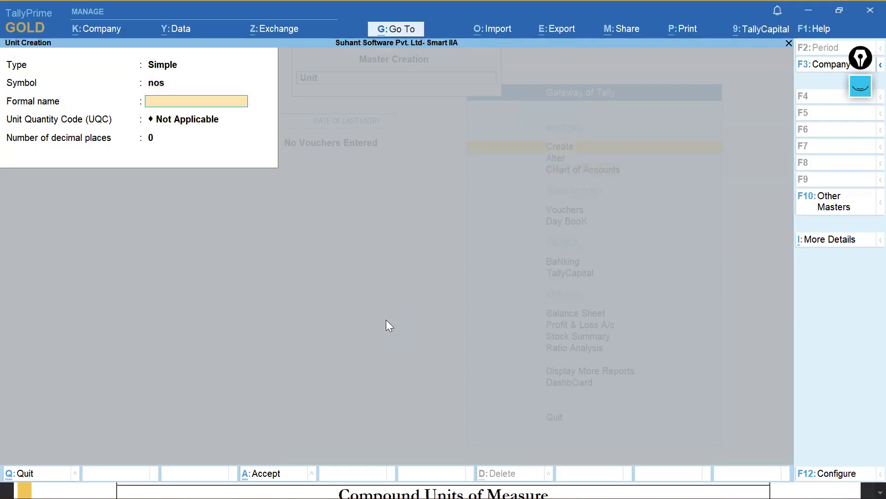
pyautogui.press('Return')
pyautogui.write('no')
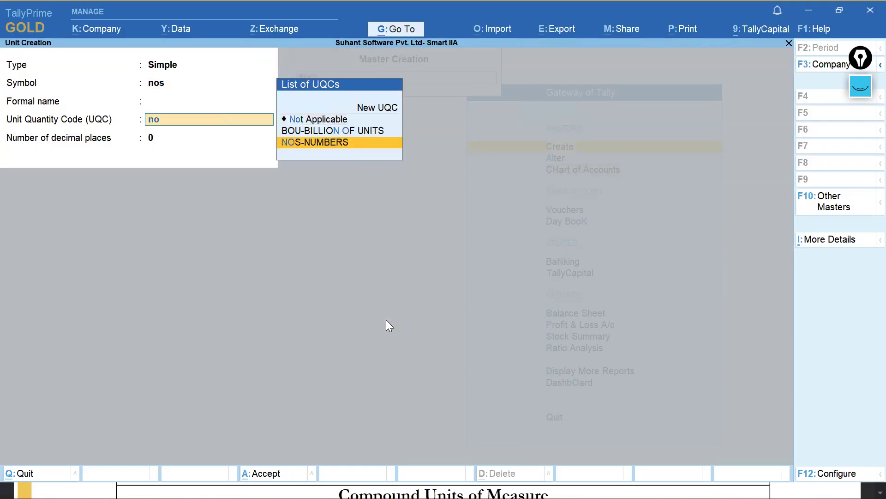
pyautogui.press('Return')
pyautogui.hotkey('ctrl', 'a')
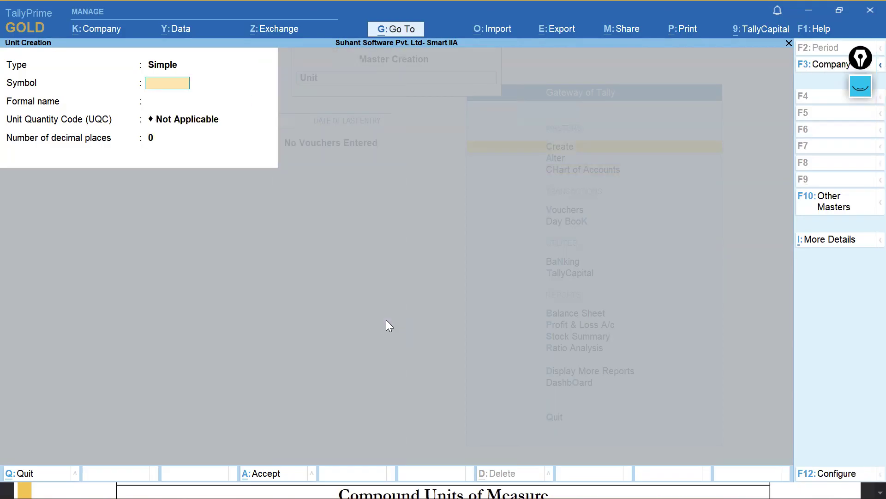
# - Consult Chart 3.7 in the Chrome PDF and create the simple unit box in TallyPrime with the unit quantity code BOX-BOX
pyautogui.press('super+Tab')
pyautogui.click(386, 321)
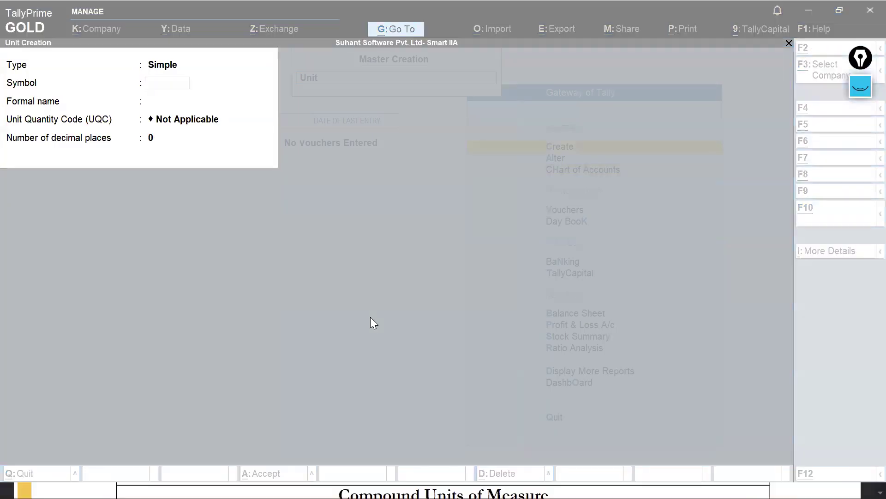
pyautogui.hotkey('alt', 'Tab')
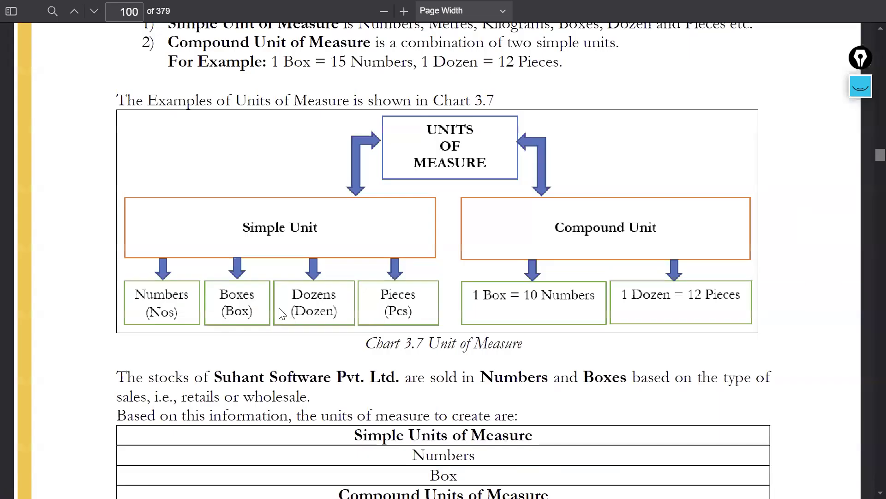
pyautogui.hotkey('alt', 'Tab')
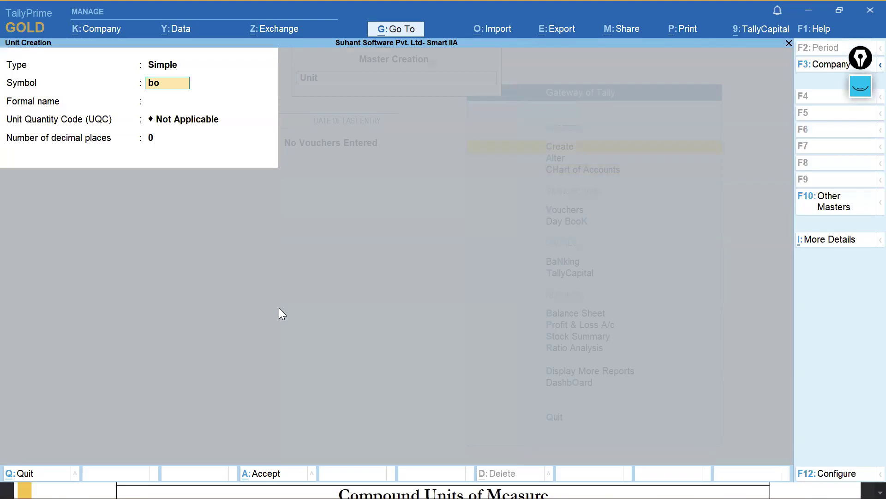
pyautogui.press('Return')
pyautogui.press('Return')
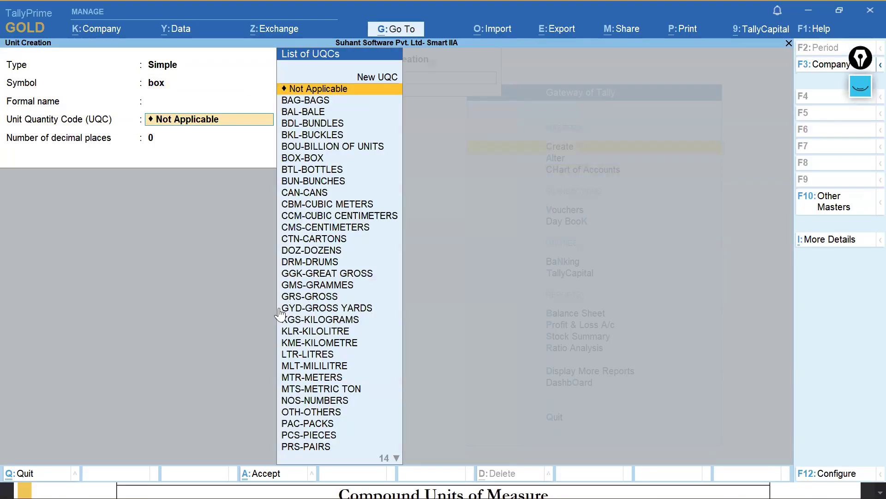
pyautogui.write('bo')
pyautogui.press('Down')
pyautogui.press('Down')
pyautogui.press('Return')
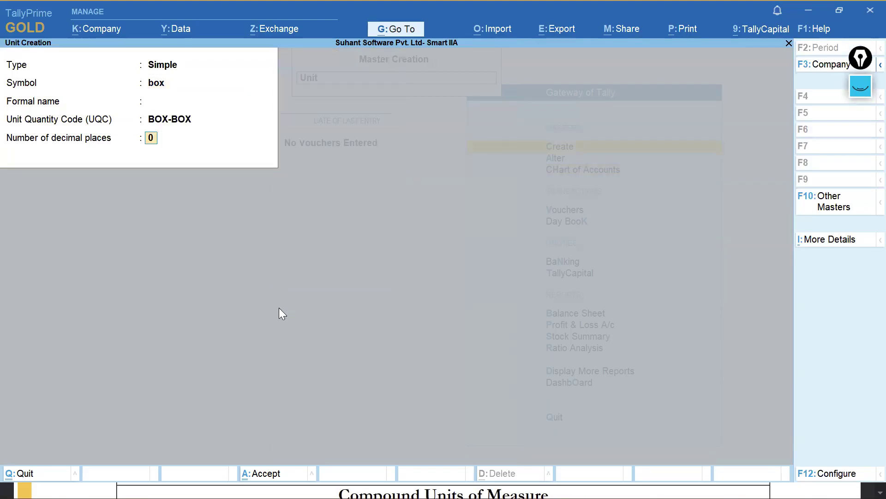
pyautogui.hotkey('ctrl', 'a')
# - Consult Chart 3.7 in the Chrome PDF and create the simple unit pcs in TallyPrime with the unit quantity code PCS-PIECES
pyautogui.hotkey('alt', 'Tab')
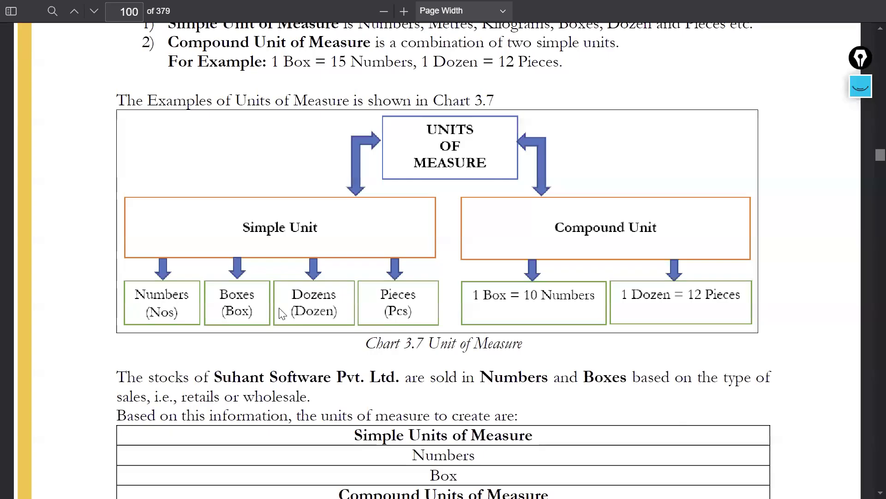
pyautogui.hotkey('alt', 'Tab')
pyautogui.write('pc')
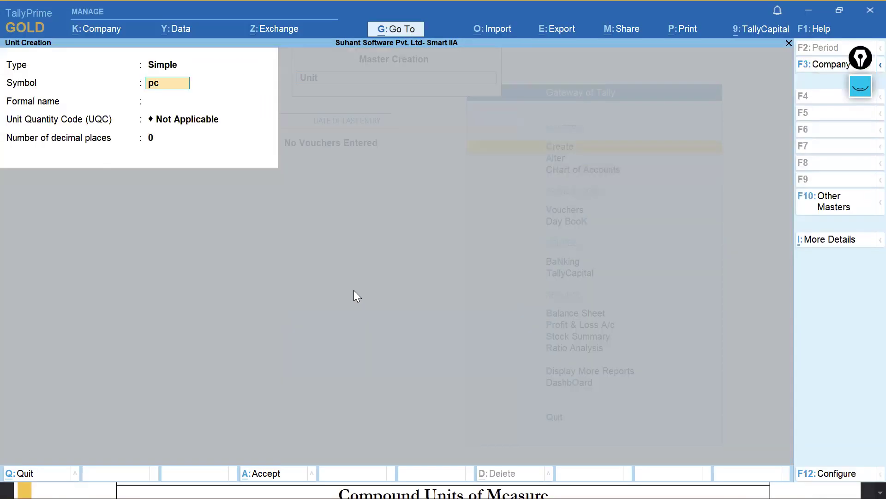
pyautogui.write('s')
pyautogui.press('Return')
pyautogui.press('Return')
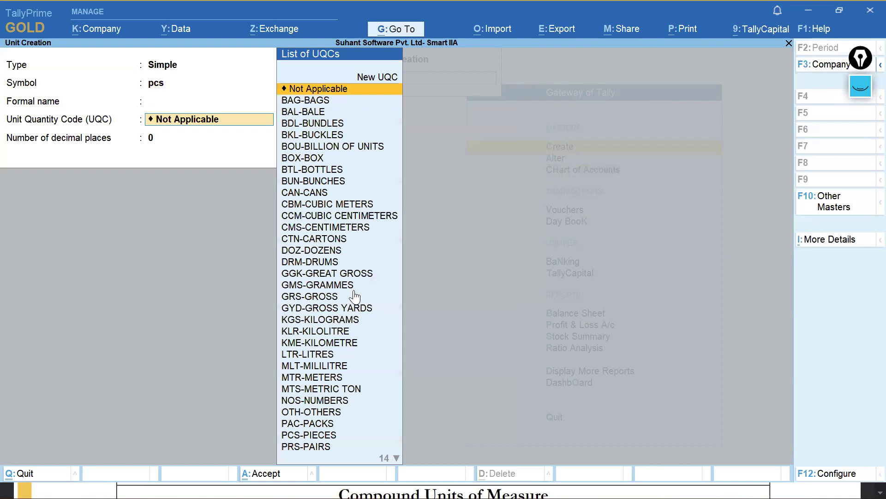
pyautogui.write('pc')
pyautogui.press('Return')
pyautogui.hotkey('ctrl', 'a')
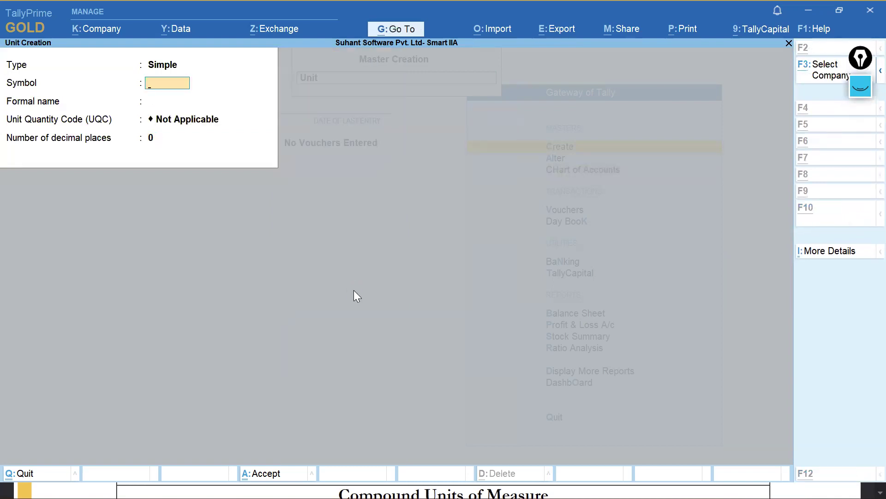
# - Consult Chart 3.7 in the Chrome PDF and create the simple unit dozens in TallyPrime with the unit quantity code DOZ-DOZENS
pyautogui.hotkey('alt', 'Tab')
pyautogui.hotkey('alt', 'Tab')
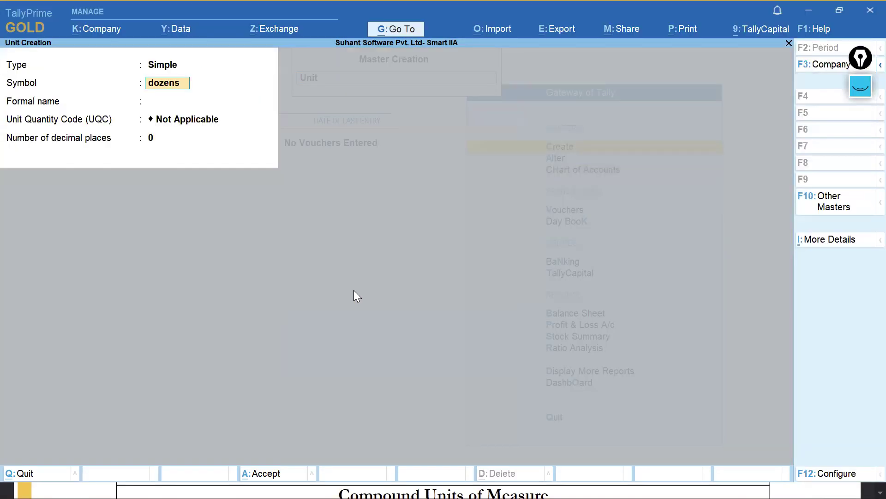
pyautogui.press('Return')
pyautogui.press('Return')
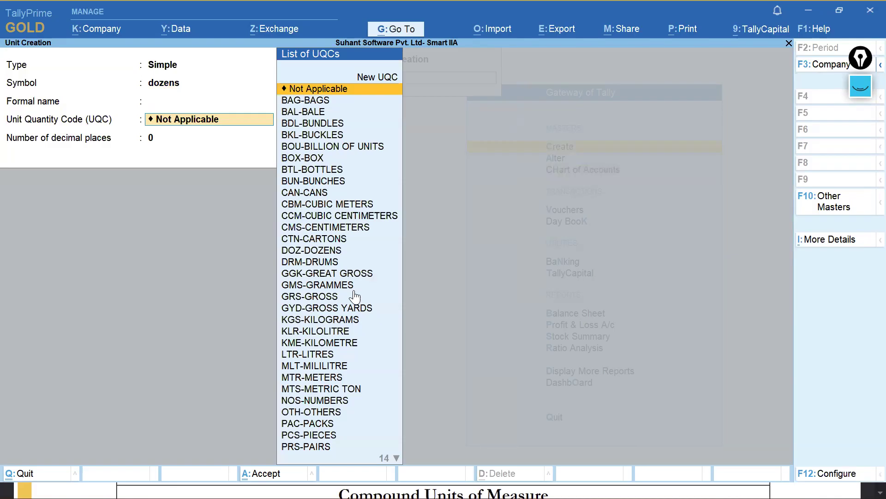
pyautogui.write('do')
pyautogui.press('Return')
pyautogui.press('Up')
pyautogui.press('Up')
pyautogui.press('Up')
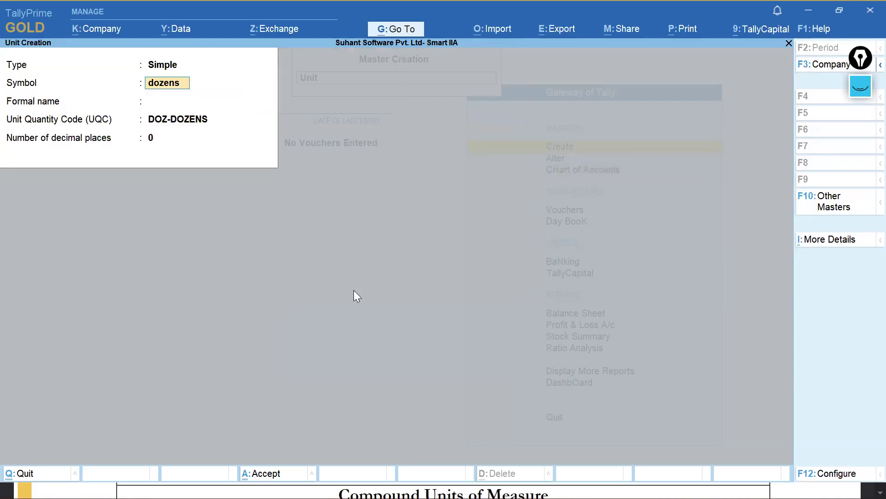
pyautogui.press('BackSpace')
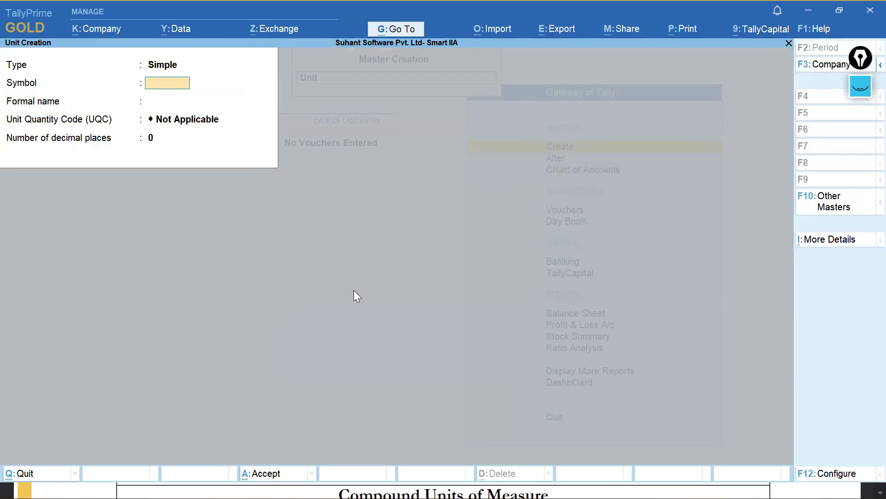
# - Check the compound units in the Chrome PDF, then set the new unit's type to Compound in TallyPrime
pyautogui.hotkey('alt', 'Tab')
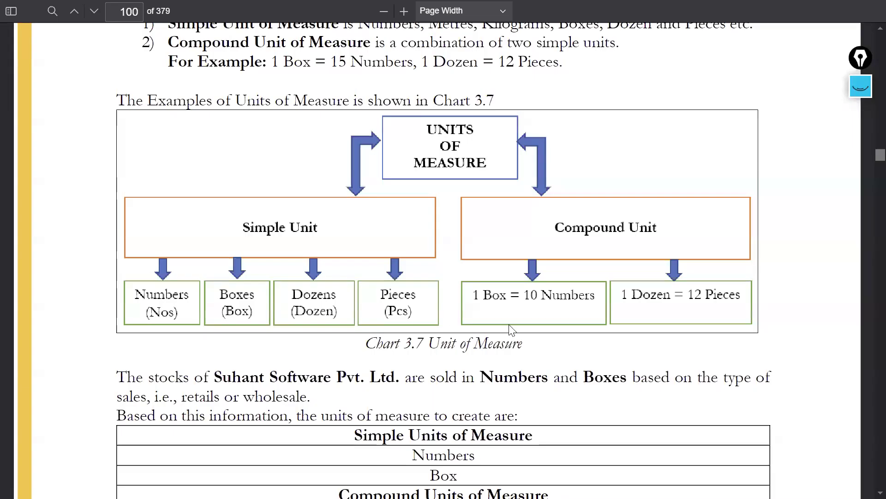
pyautogui.scroll(-2, 511, 330)
pyautogui.scroll(-2, 570, 326)
pyautogui.hotkey('alt', 'Tab')
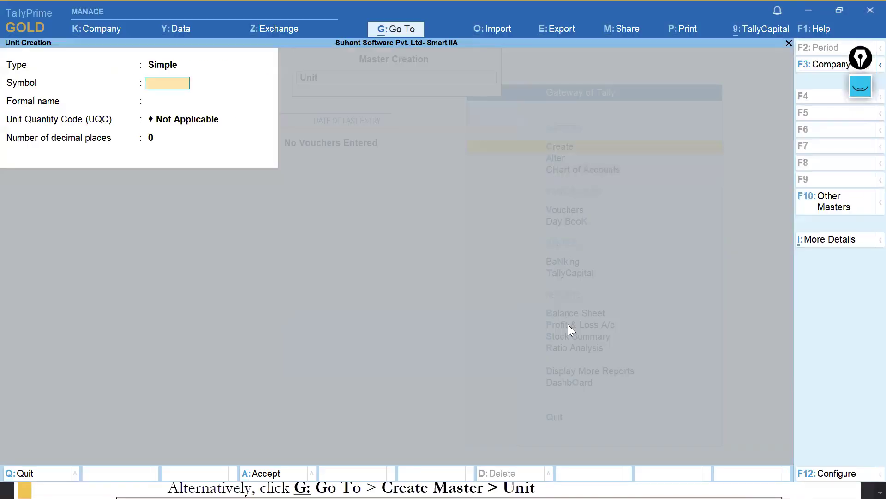
pyautogui.click(167, 65)
pyautogui.press('Up')
pyautogui.press('Return')
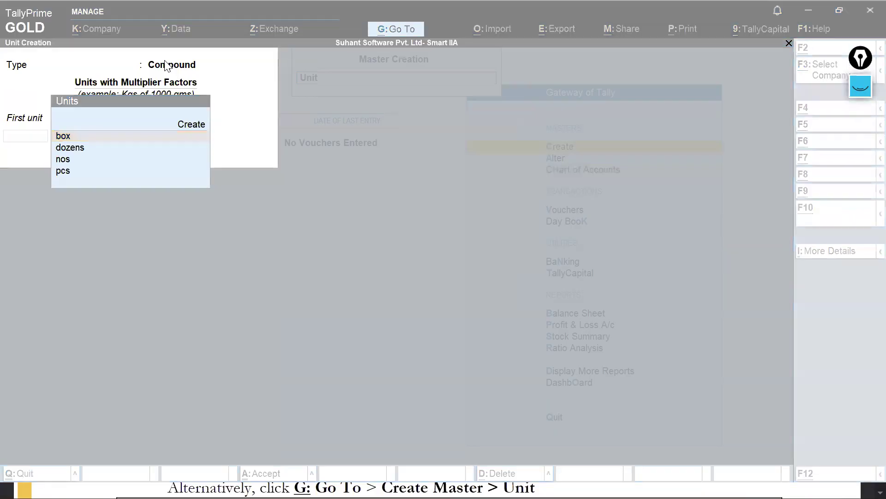
# - Consult the compound units in the Chrome PDF and create the compound unit box of 10 nos in TallyPrime
pyautogui.hotkey('alt', 'Tab')
pyautogui.scroll(-3, 557, 287)
pyautogui.scroll(-2, 457, 294)
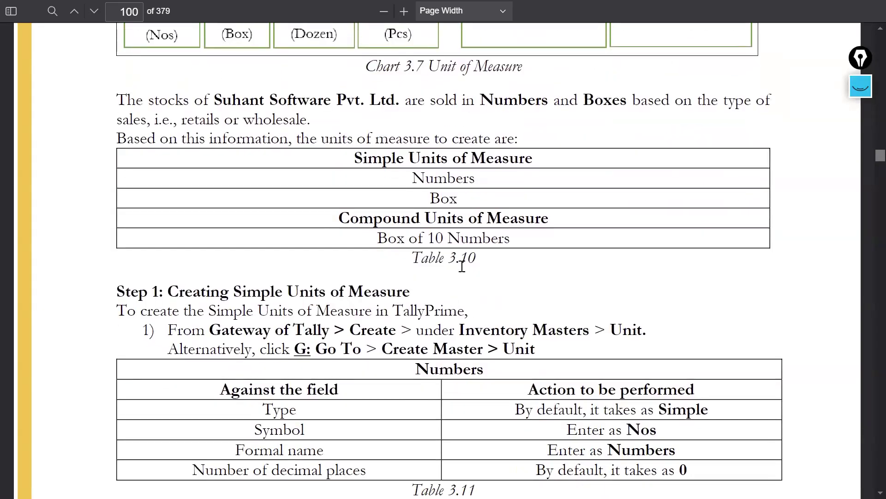
pyautogui.scroll(2, 462, 268)
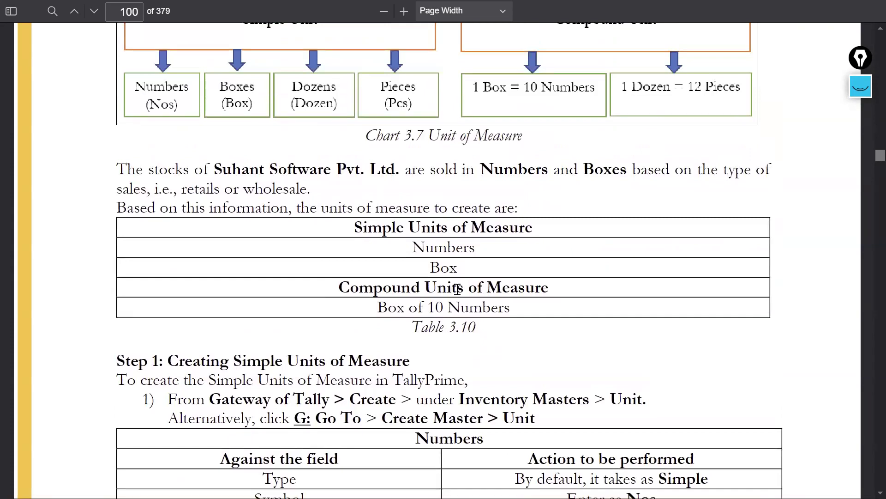
pyautogui.hotkey('alt', 'Tab')
pyautogui.press('Return')
pyautogui.write('10')
pyautogui.press('Return')
pyautogui.press('Down')
pyautogui.press('Down')
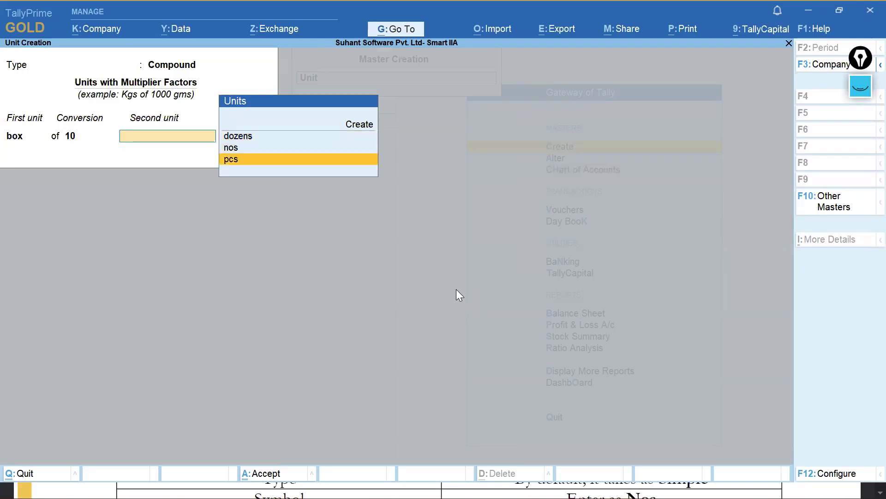
pyautogui.press('Up')
pyautogui.press('Return')
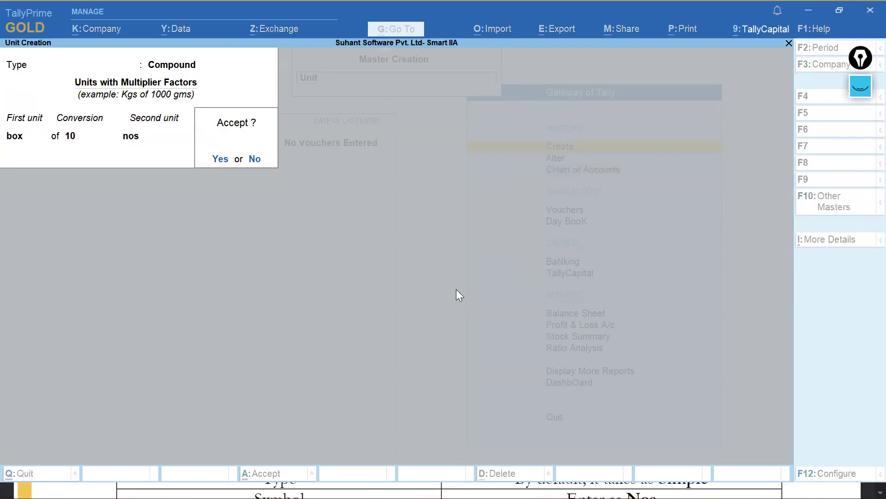
pyautogui.press('n')
pyautogui.press('Escape')
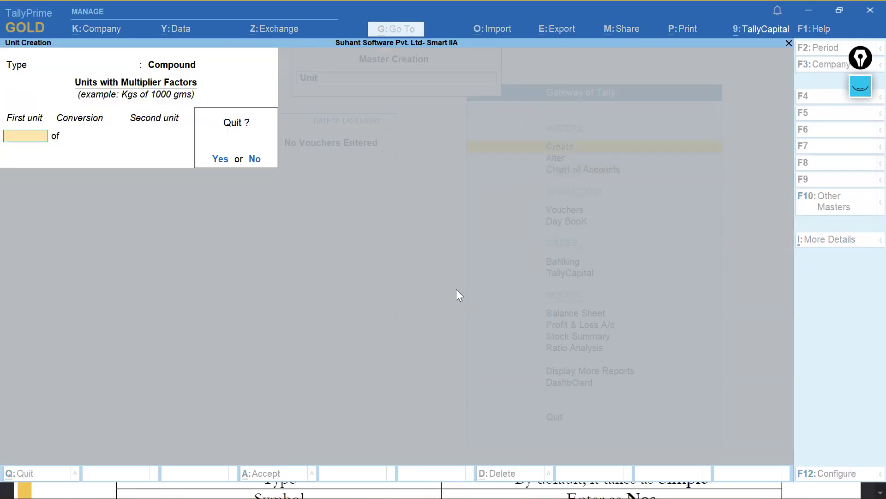
pyautogui.press('Return')
pyautogui.press('Down')
pyautogui.press('Up')
pyautogui.press('Return')
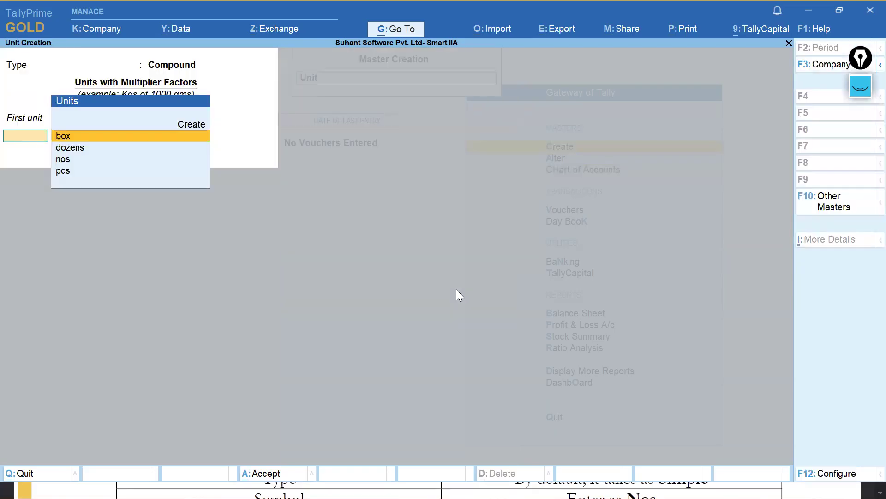
pyautogui.press('Escape')
pyautogui.press('Up')
pyautogui.press('Escape')
# - Open the list of existing units through master alteration
pyautogui.press('Down')
pyautogui.press('Down')
pyautogui.press('Up')
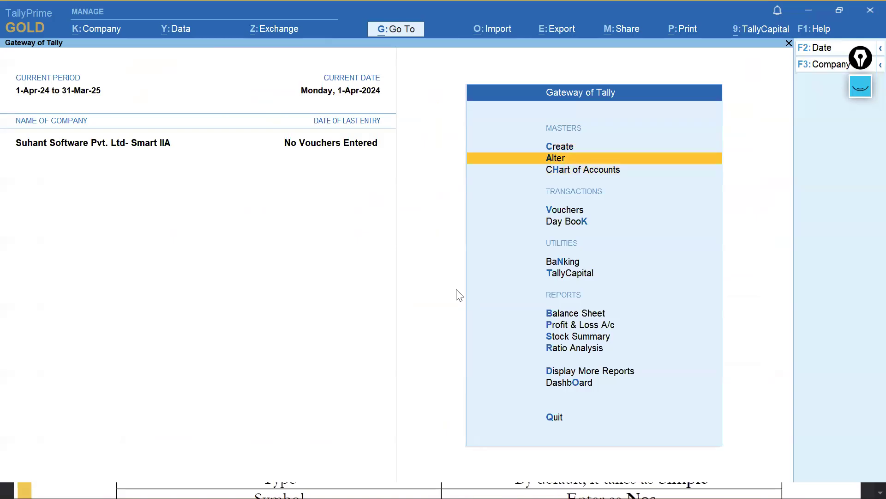
pyautogui.press('Return')
pyautogui.press('Down')
pyautogui.press('Down')
pyautogui.press('Down')
pyautogui.press('Down')
pyautogui.press('Down')
pyautogui.press('Down')
pyautogui.press('Down')
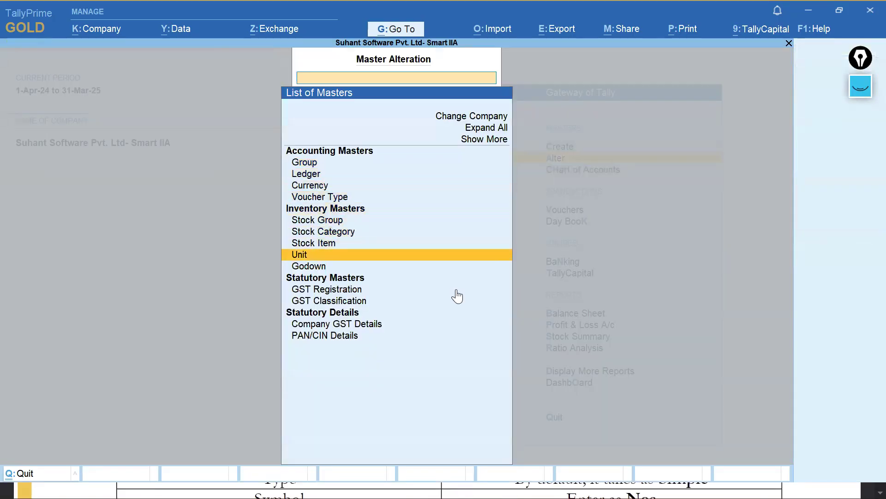
pyautogui.press('Return')
# - Examine the compound unit creation instructions in Table 3.13 of the Chrome PDF, then return to TallyPrime
pyautogui.hotkey('alt', 'Tab')
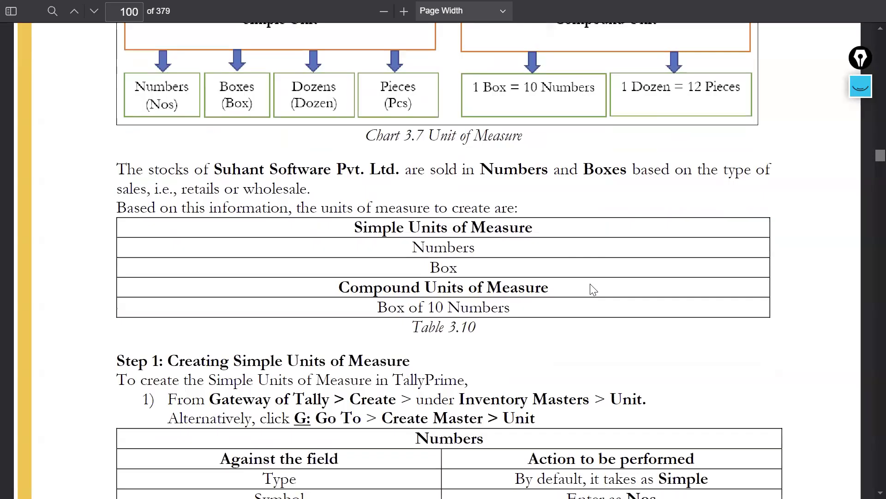
pyautogui.scroll(-3, 593, 290)
pyautogui.scroll(-15, 599, 296)
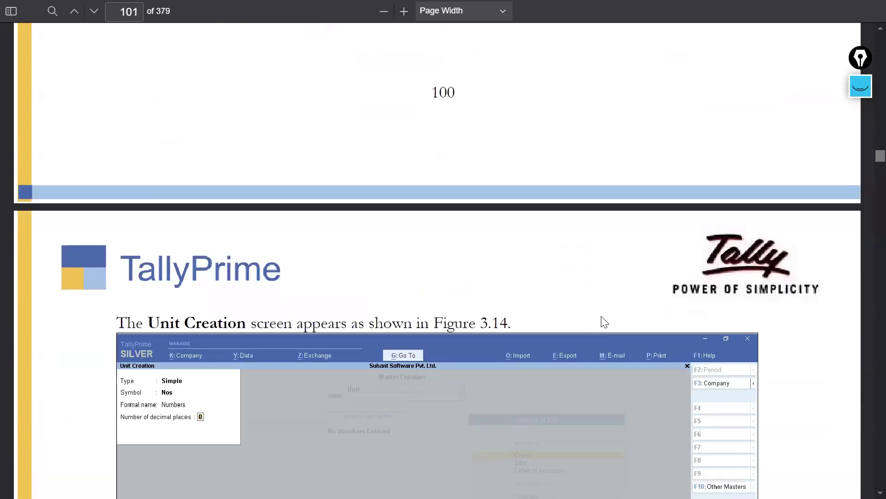
pyautogui.scroll(-10, 512, 339)
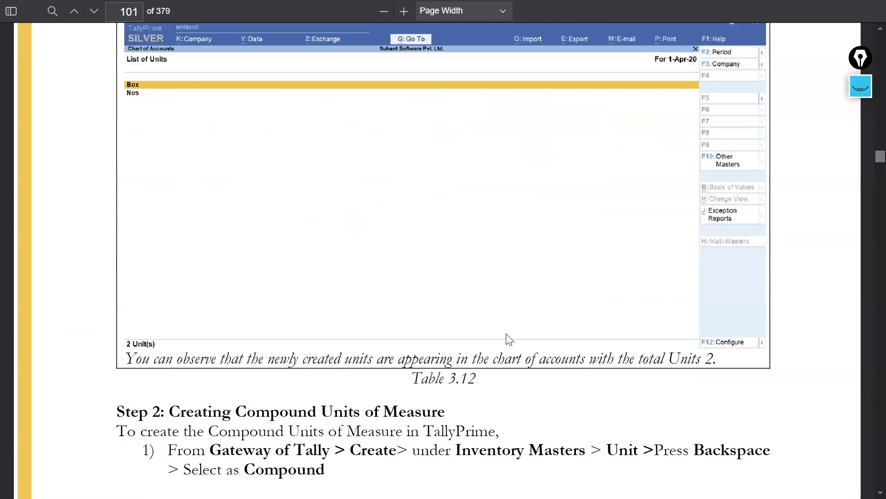
pyautogui.scroll(-12, 531, 337)
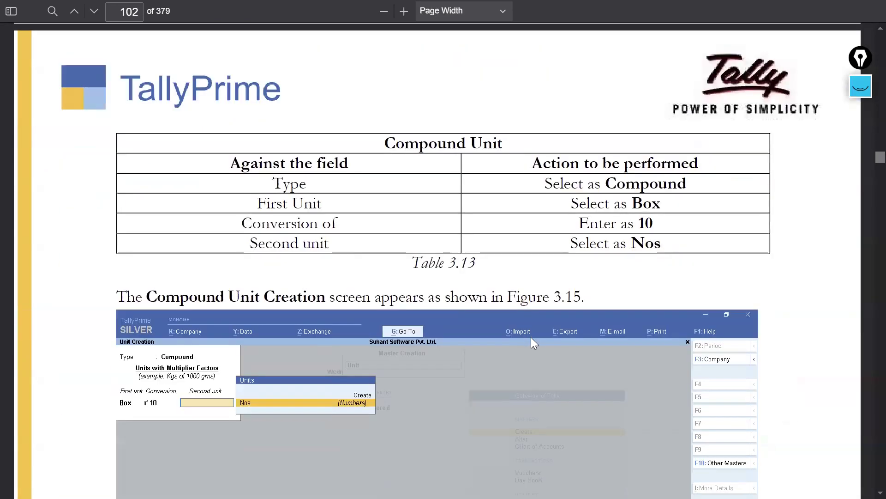
pyautogui.scroll(-3, 568, 351)
pyautogui.hotkey('alt', 'Tab')
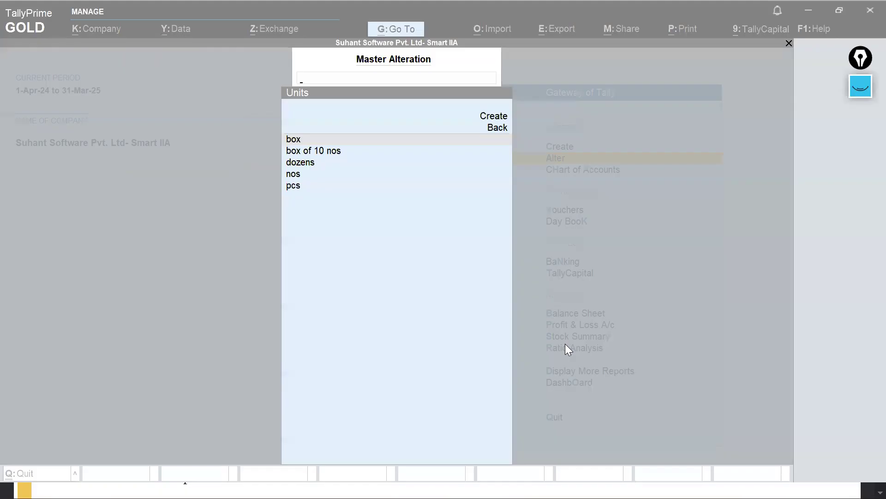
# - Start a new unit from the units list and define it as the compound unit dozens of 12 pcs
pyautogui.press('Up')
pyautogui.press('Up')
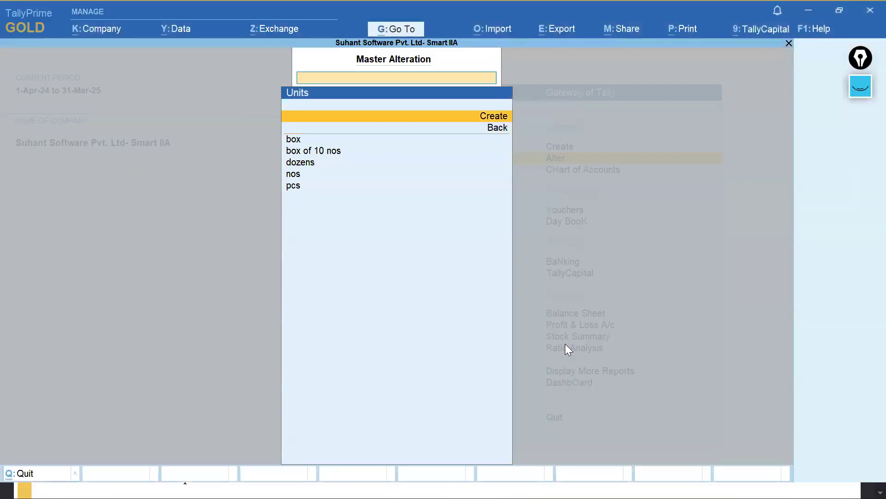
pyautogui.press('Return')
pyautogui.press('Down')
pyautogui.press('Return')
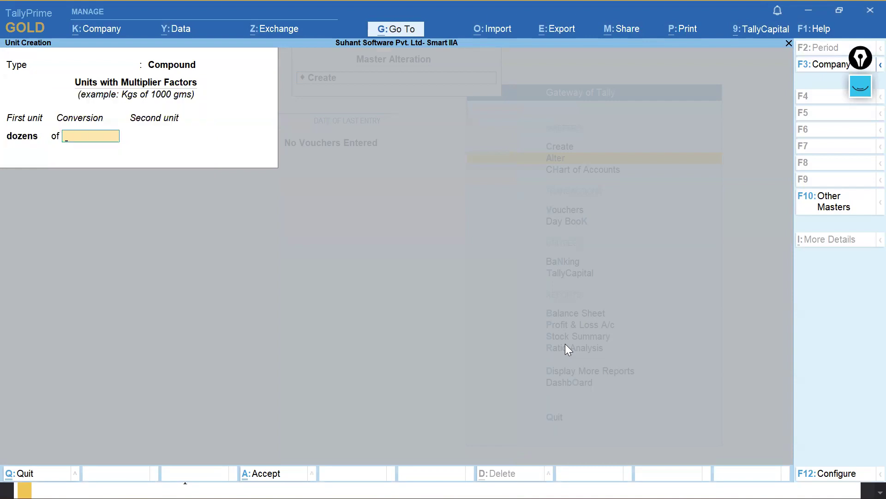
pyautogui.write('12')
pyautogui.press('Return')
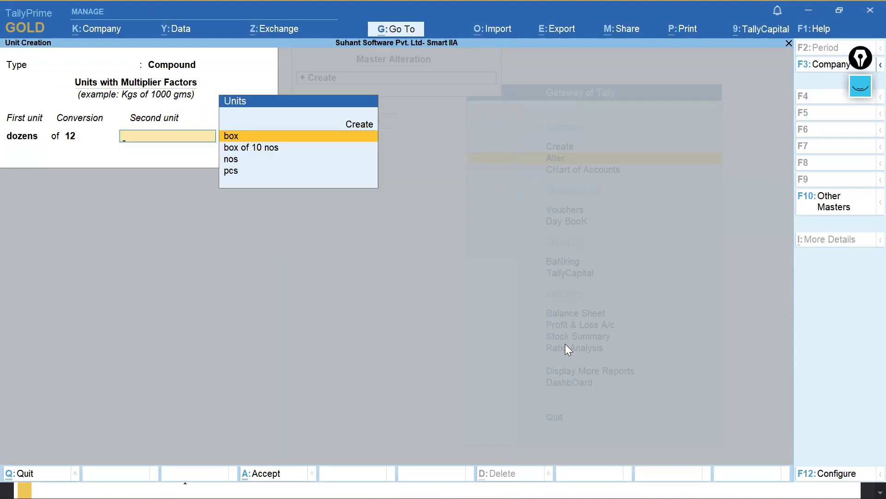
pyautogui.press('Down')
pyautogui.press('Down')
pyautogui.press('Down')
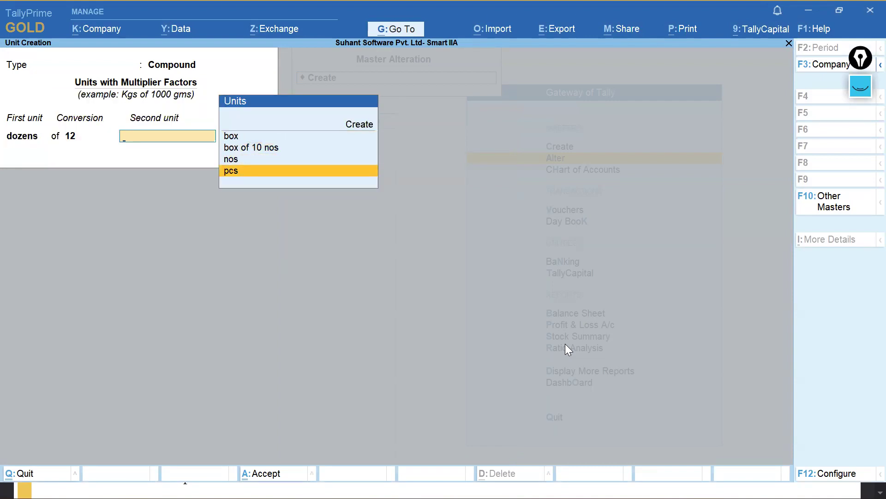
pyautogui.press('Return')
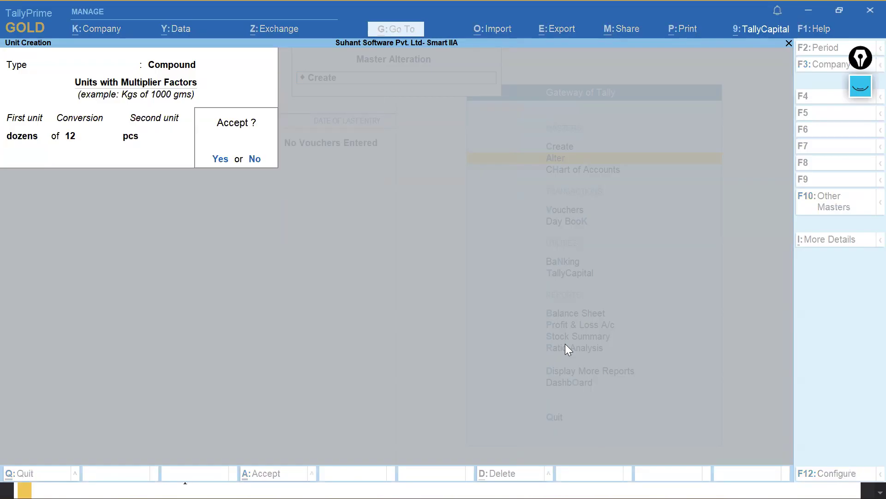
pyautogui.press('n')
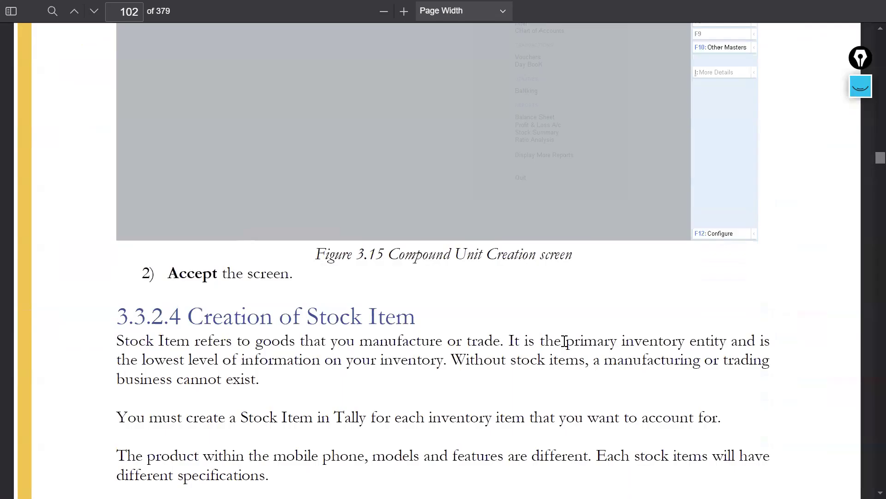
# - Check the compound units in Chart 3.7 of the Chrome PDF, then save the dozens unit in TallyPrime and leave unit creation
pyautogui.scroll(15, 564, 340)
pyautogui.scroll(15, 537, 227)
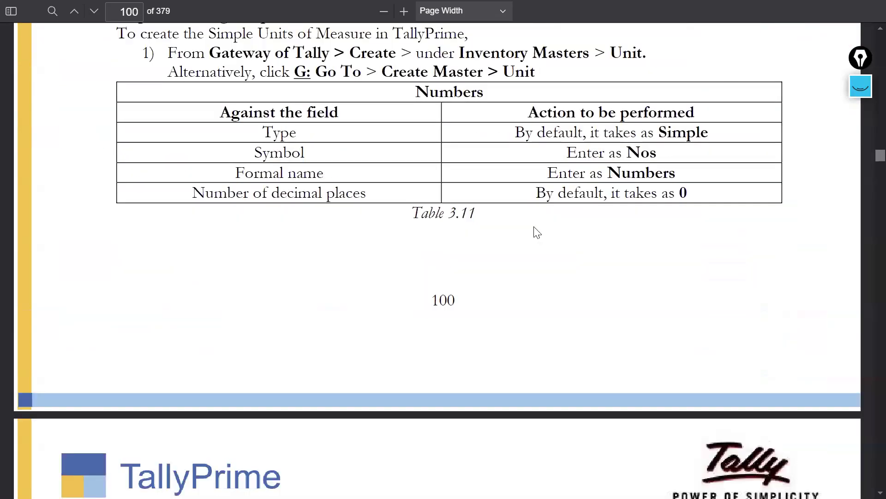
pyautogui.scroll(3, 536, 235)
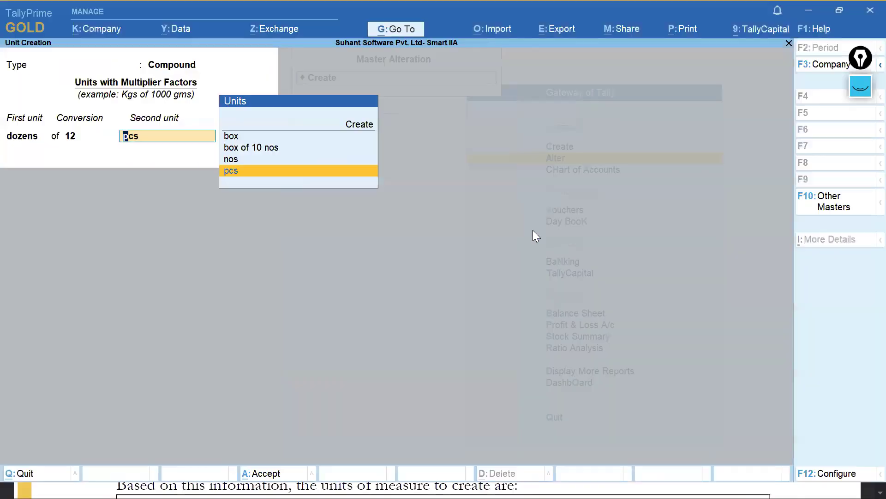
pyautogui.press('Return')
pyautogui.press('Return')
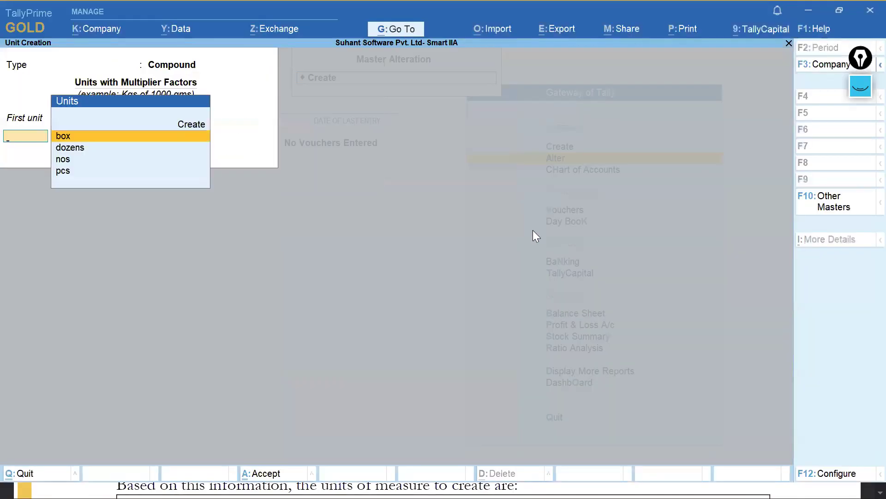
pyautogui.press('Escape')
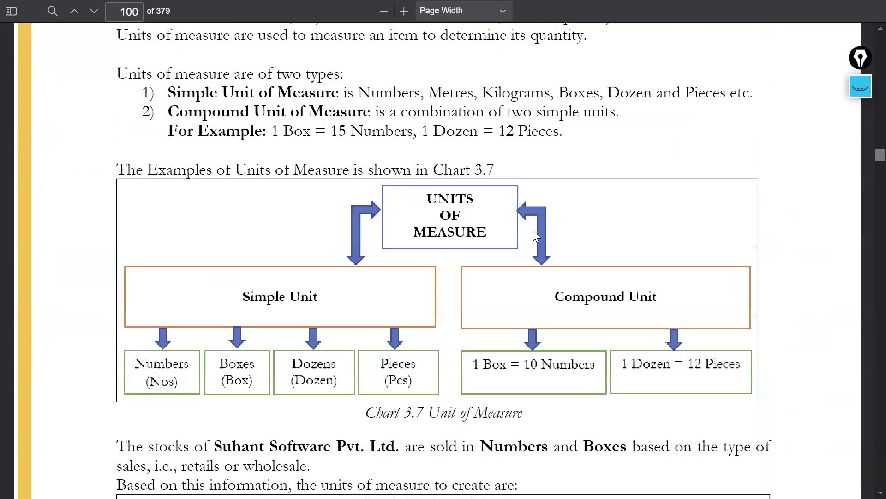
# - Review the stock item chart, Table 3.14 and the stock item creation steps in the Chrome PDF
pyautogui.scroll(-5, 471, 273)
pyautogui.scroll(-20, 439, 275)
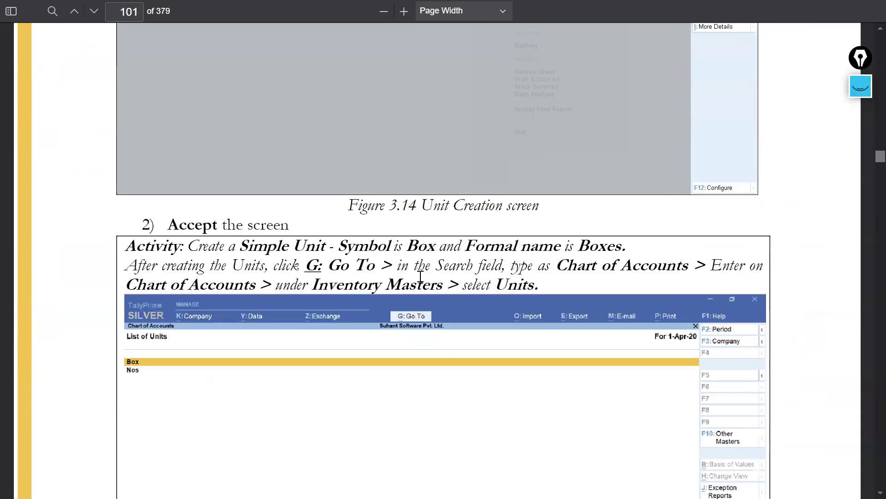
pyautogui.scroll(-14, 421, 281)
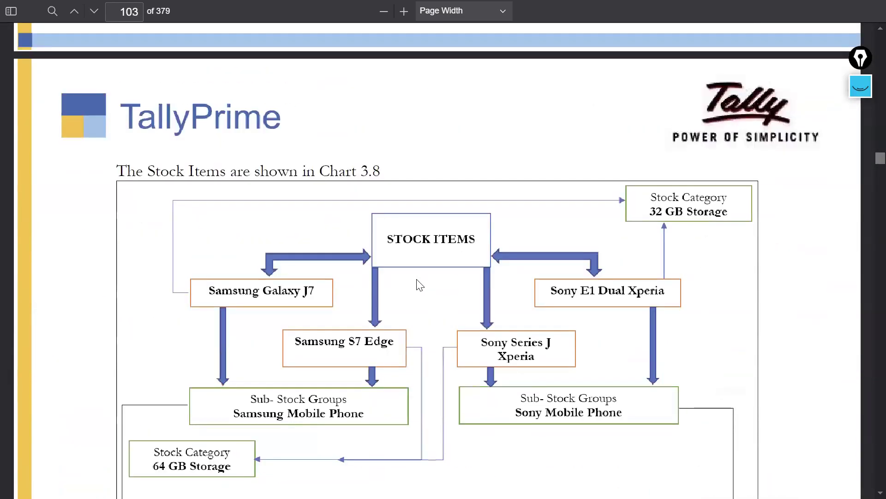
pyautogui.scroll(-8, 398, 287)
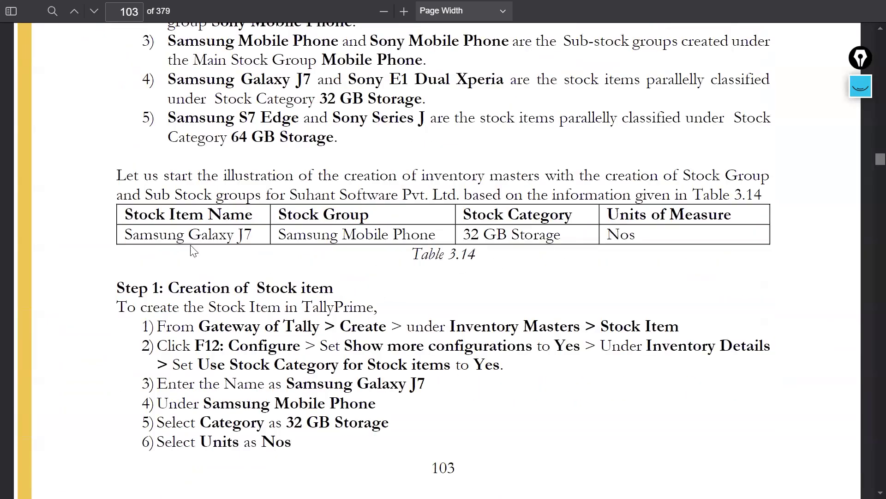
pyautogui.scroll(-1, 193, 249)
# - Switch to TallyPrime and open the list of stock items in the Chart of Accounts
pyautogui.hotkey('alt', 'Tab')
pyautogui.press('Escape')
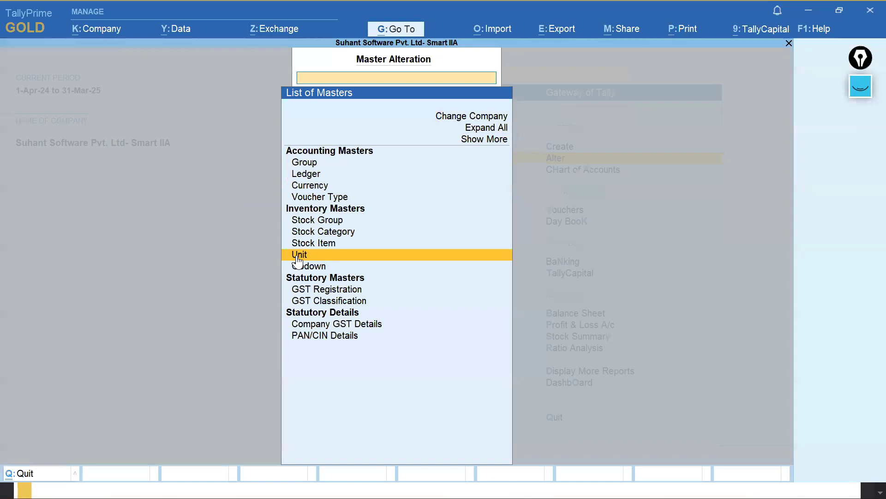
pyautogui.press('Escape')
pyautogui.press('Down')
pyautogui.press('Down')
pyautogui.press('Down')
pyautogui.press('Up')
pyautogui.press('Up')
pyautogui.press('Return')
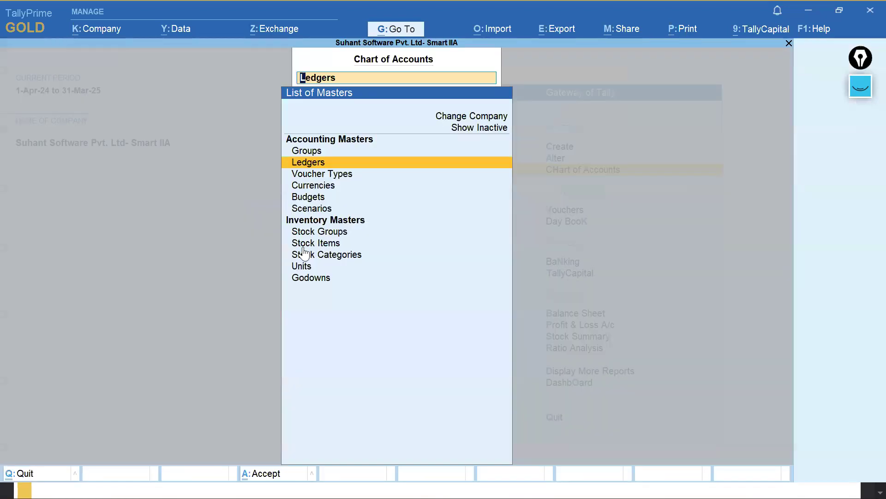
pyautogui.click(306, 244)
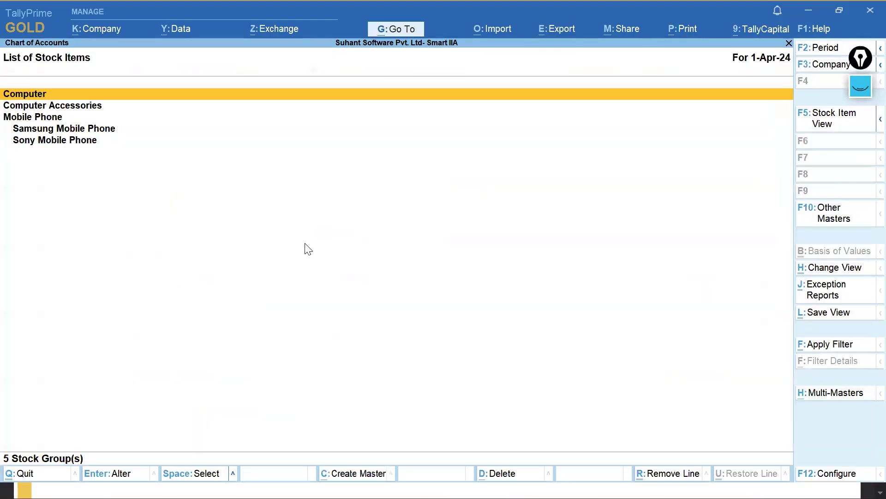
# - Start multiple stock item creation and open its configuration at Show Stock Category Details
pyautogui.click(827, 395)
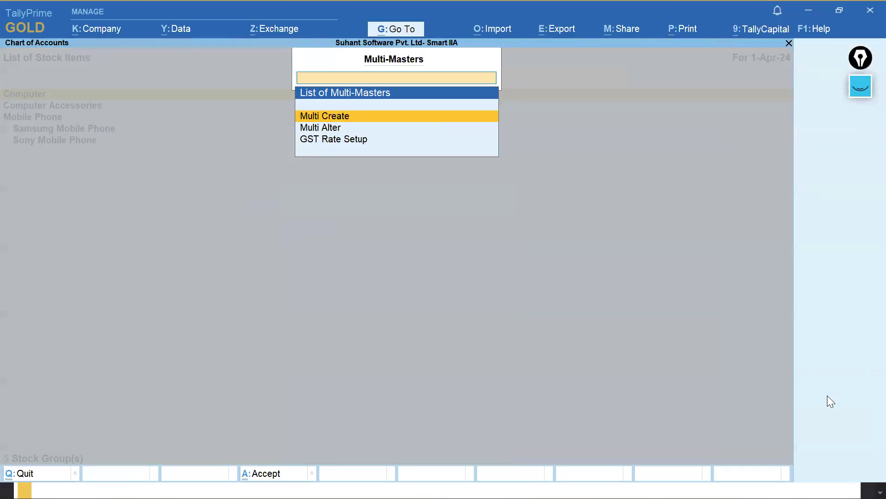
pyautogui.press('Return')
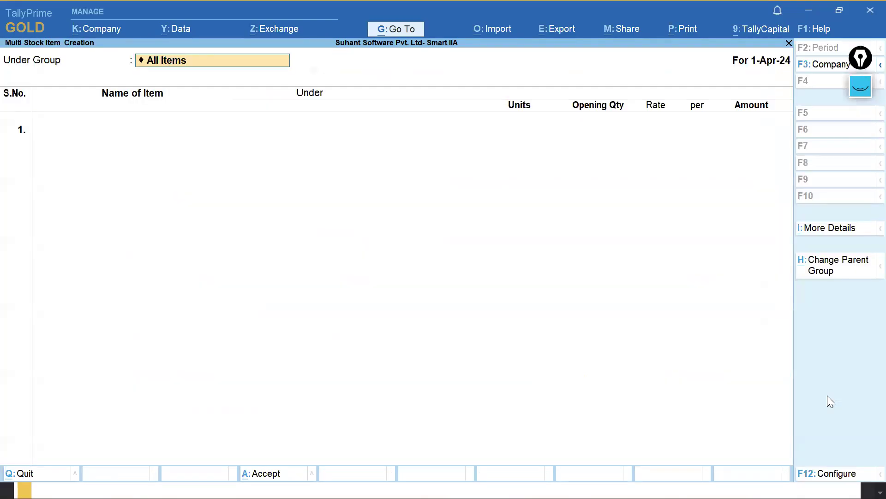
pyautogui.press('F12')
pyautogui.press('Return')
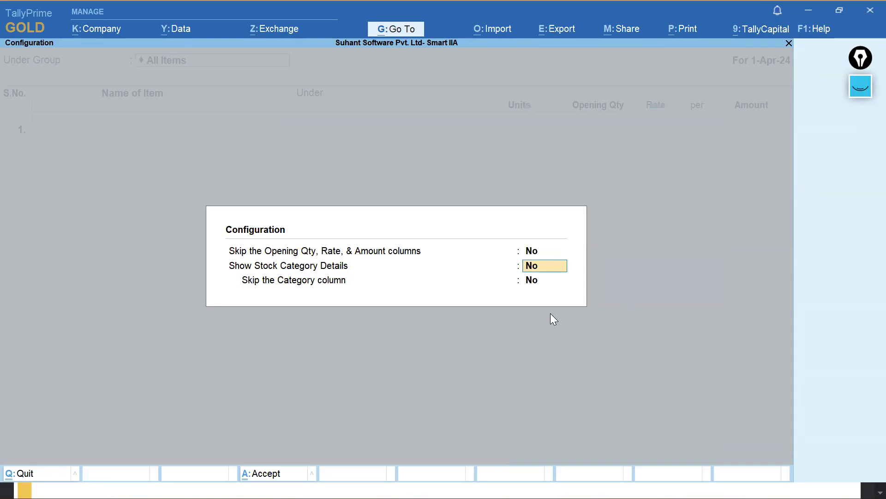
pyautogui.click(860, 86)
pyautogui.click(860, 149)
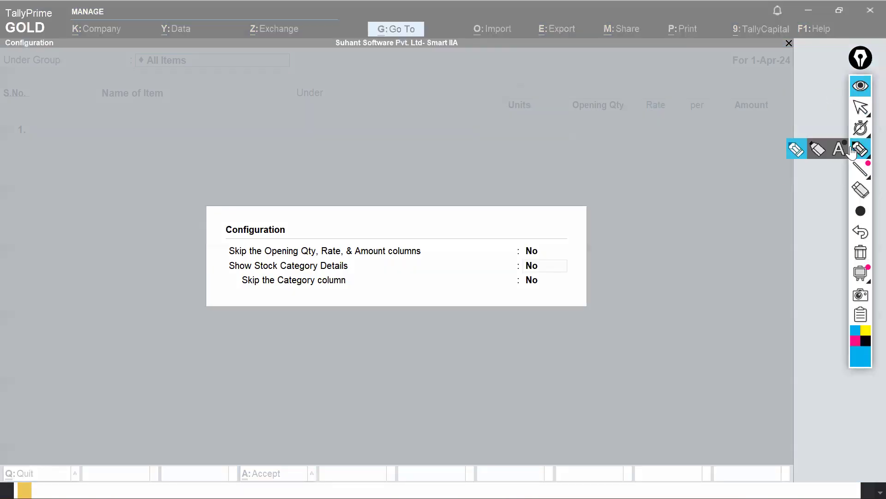
pyautogui.moveTo(234, 275)
pyautogui.mouseDown()
pyautogui.moveTo(445, 263)
pyautogui.moveTo(534, 279)
pyautogui.moveTo(546, 277)
pyautogui.moveTo(546, 265)
pyautogui.moveTo(518, 272)
pyautogui.moveTo(539, 279)
pyautogui.mouseUp()
pyautogui.click(860, 252)
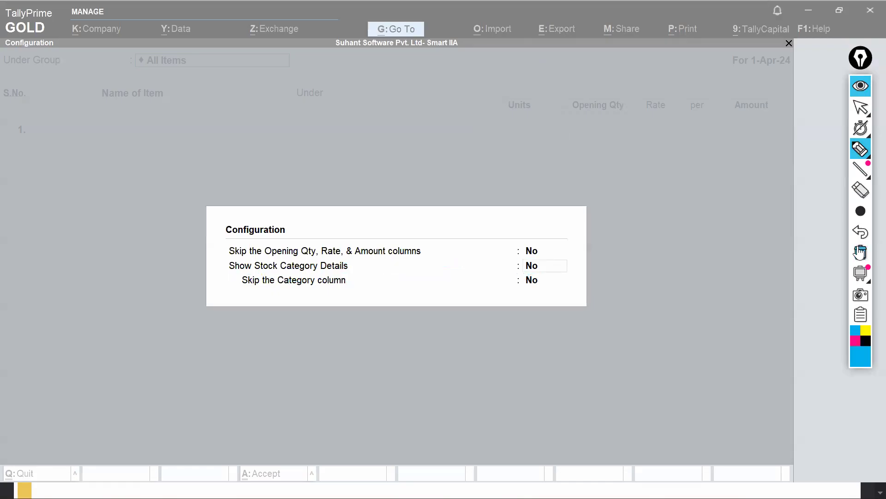
pyautogui.click(860, 86)
# - Set Show Stock Category Details to Yes and accept the multi stock item creation configuration
pyautogui.click(536, 277)
pyautogui.press('y')
pyautogui.press('Return')
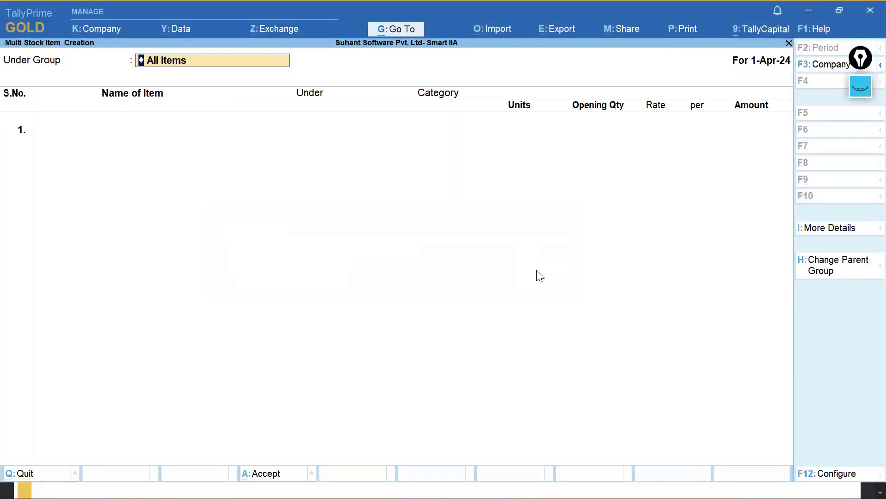
# - Copy the stock item name Samsung Galaxy J7 from Table 3.14 in the Chrome PDF into the first item row in TallyPrime
pyautogui.hotkey('alt', 'Tab')
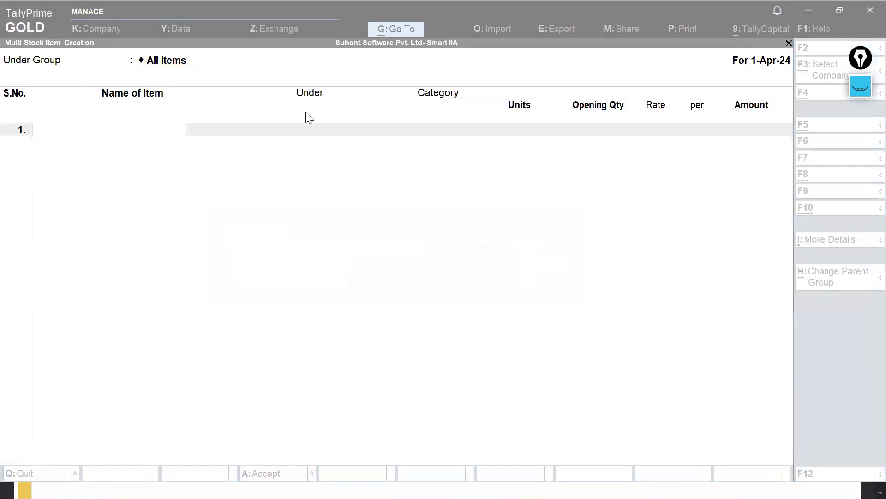
pyautogui.hotkey('alt', 'Tab')
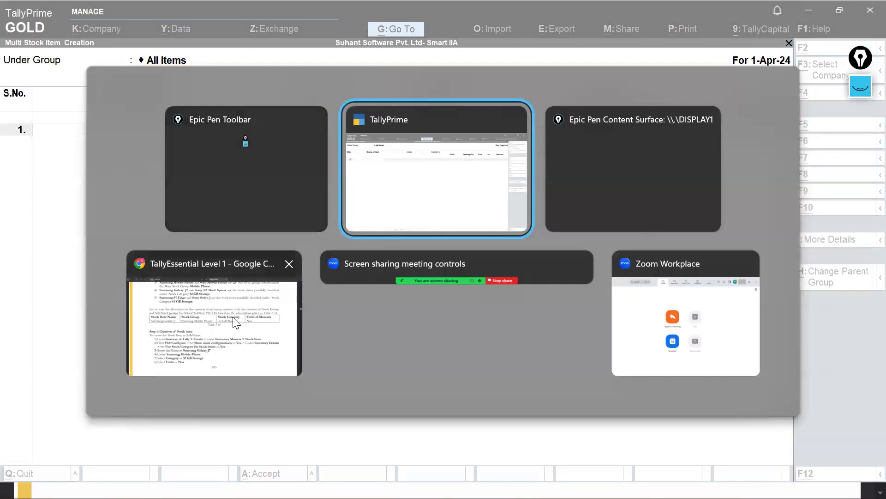
pyautogui.click(248, 309)
pyautogui.moveTo(125, 221); pyautogui.dragTo(256, 223)
pyautogui.hotkey('ctrl', 'c')
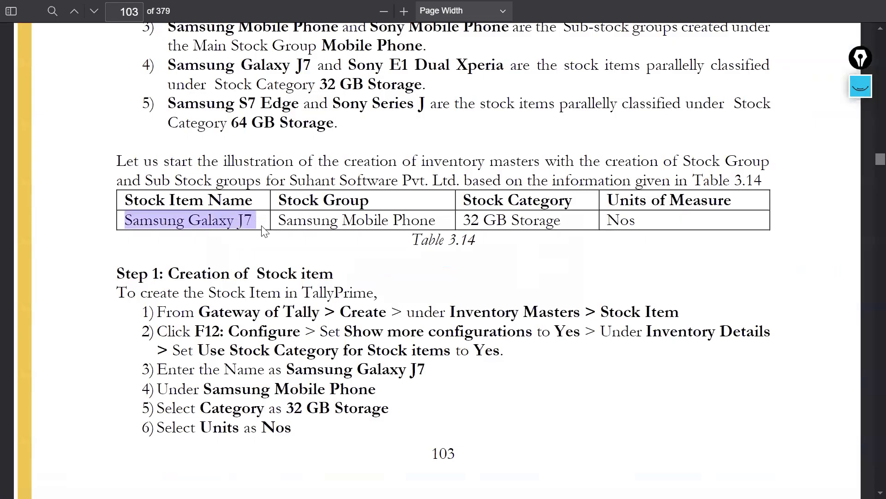
pyautogui.hotkey('alt', 'Tab')
pyautogui.hotkey('ctrl', 'v')
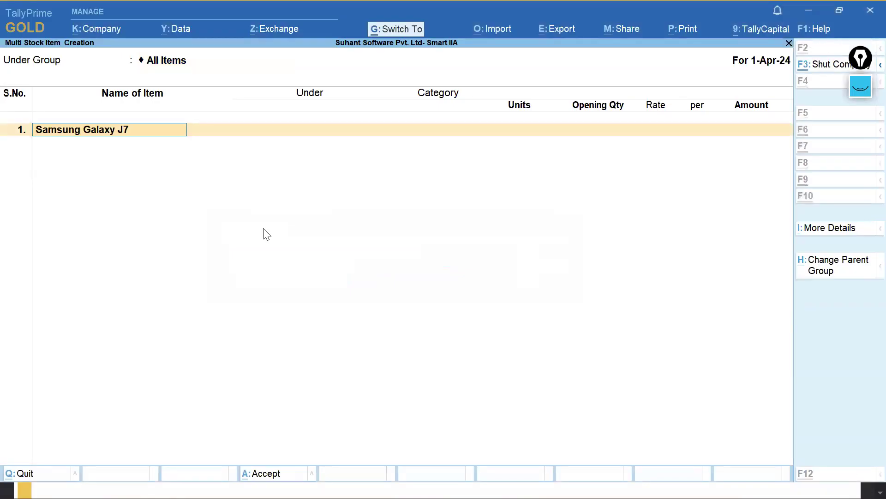
pyautogui.press('Return')
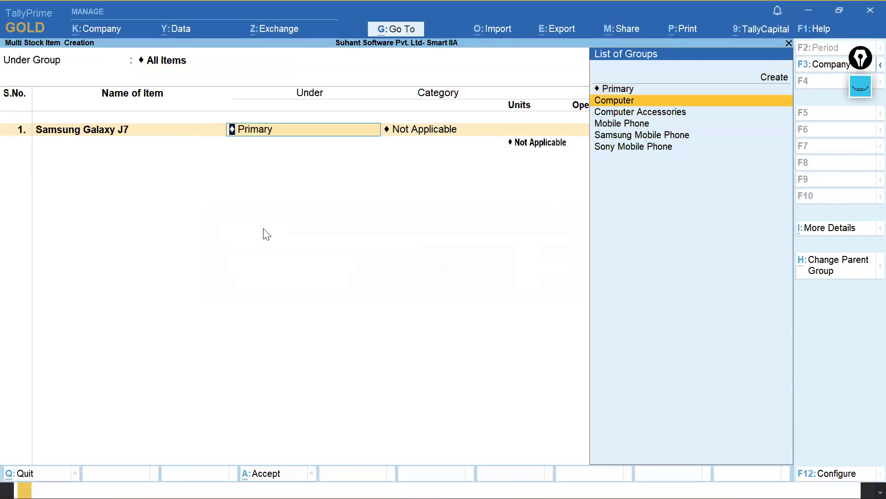
# - Place Samsung Galaxy J7 under the Samsung Mobile Phone group and assign it the 32 GB Storage category
pyautogui.press('Down')
pyautogui.press('Down')
pyautogui.press('Down')
pyautogui.press('Return')
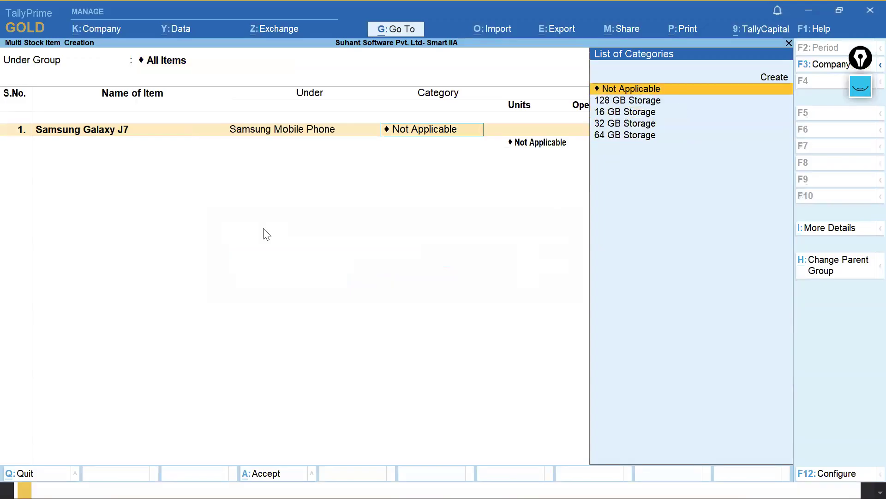
pyautogui.press('Down')
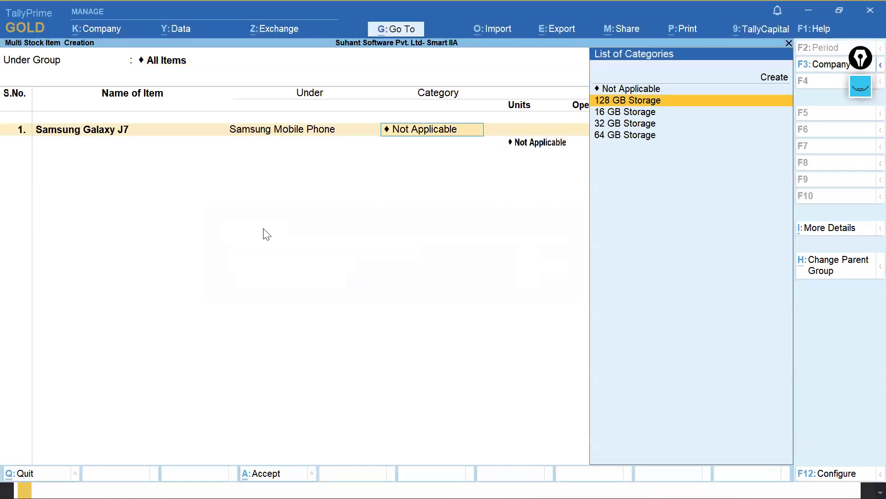
pyautogui.press('Right')
pyautogui.press('Return')
pyautogui.press('BackSpace')
pyautogui.write('32')
pyautogui.press('Return')
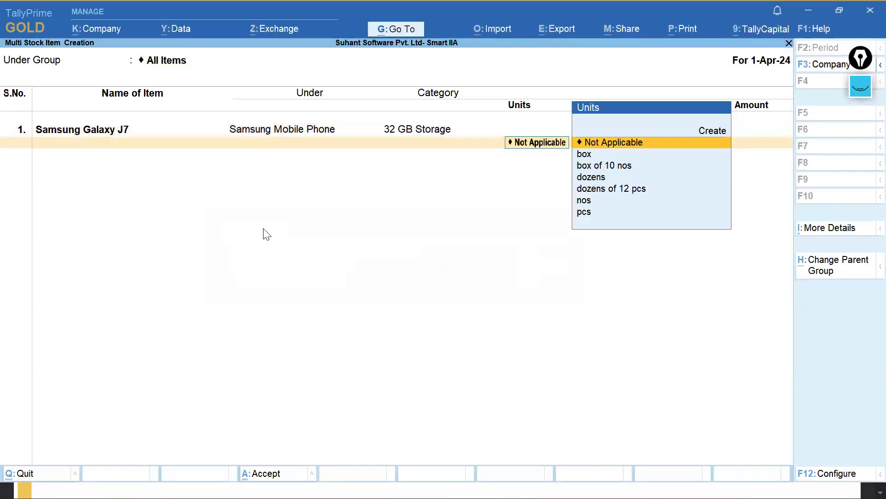
# - Set the unit of Samsung Galaxy J7 to nos, leave the opening quantity blank and go on to the second item row
pyautogui.press('Down')
pyautogui.press('Down')
pyautogui.press('Down')
pyautogui.press('Down')
pyautogui.press('Down')
pyautogui.press('Down')
pyautogui.press('Up')
pyautogui.press('Return')
pyautogui.press('Return')
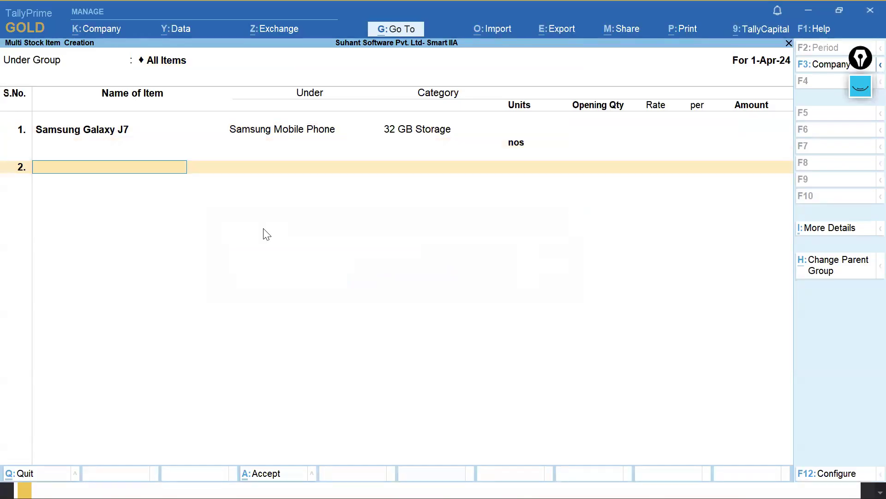
# - Copy the name Samsung S7 Edge from Table 3.15 in the Chrome PDF into the second item row in TallyPrime
pyautogui.hotkey('alt', 'Tab')
pyautogui.scroll(-15, 272, 243)
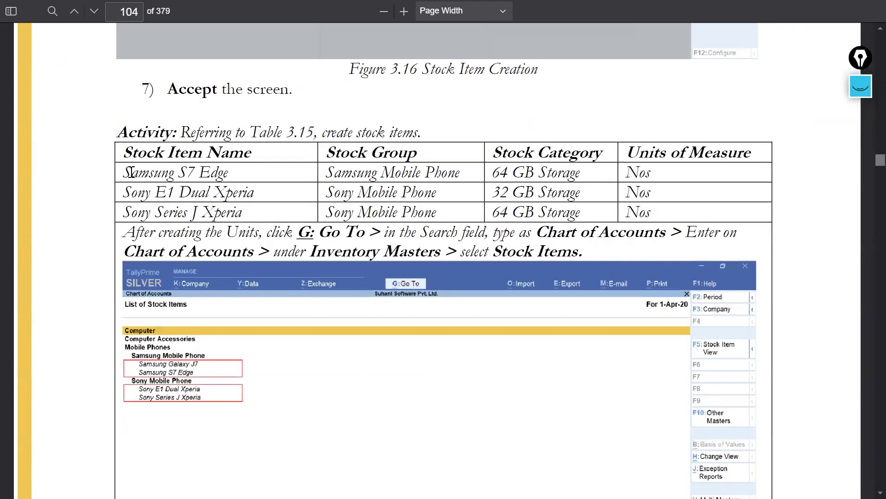
pyautogui.moveTo(122, 172); pyautogui.dragTo(225, 169)
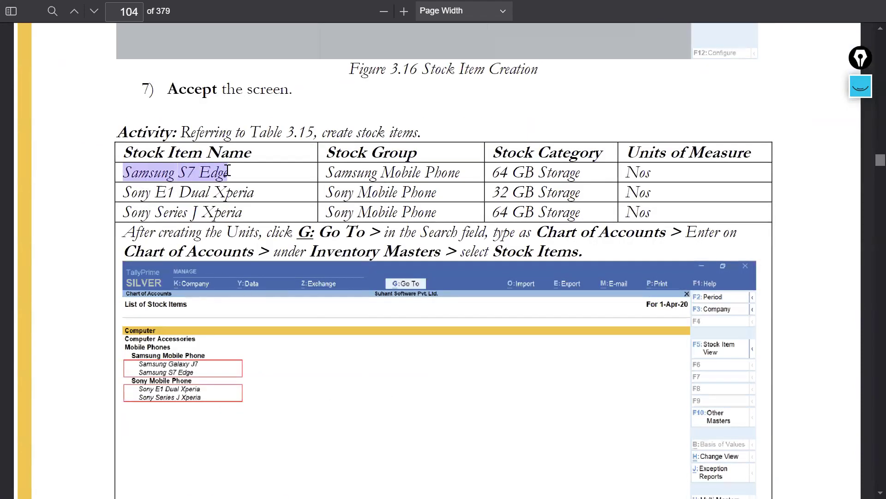
pyautogui.hotkey('ctrl', 'c')
pyautogui.hotkey('alt', 'Tab')
pyautogui.hotkey('ctrl', 'alt', 'v')
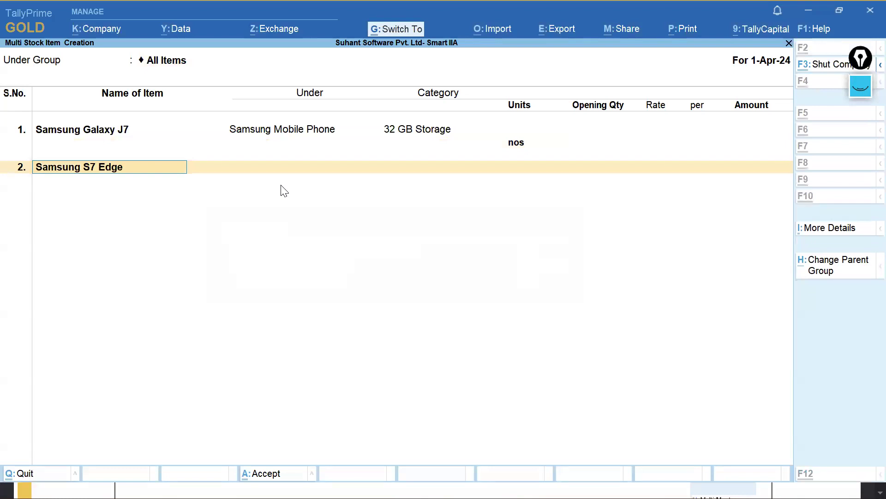
pyautogui.press('Return')
# - Give Samsung S7 Edge the group Samsung Mobile Phone, category 64 GB Storage and unit nos, with no opening quantity
pyautogui.write('S')
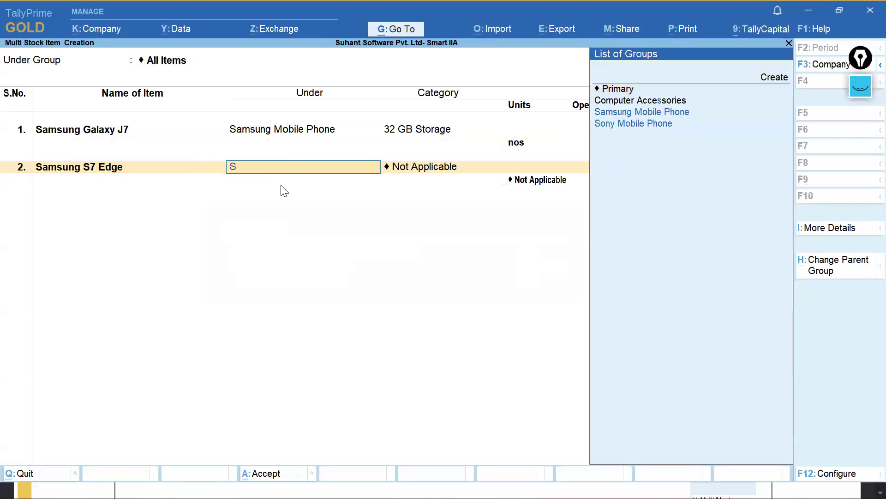
pyautogui.write('a')
pyautogui.press('Return')
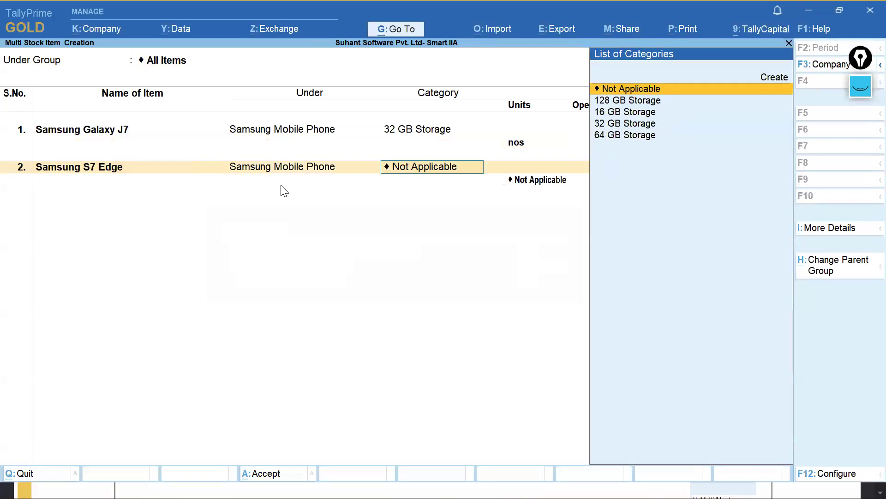
pyautogui.hotkey('alt', 'Tab')
pyautogui.hotkey('alt', 'Tab')
pyautogui.write('64')
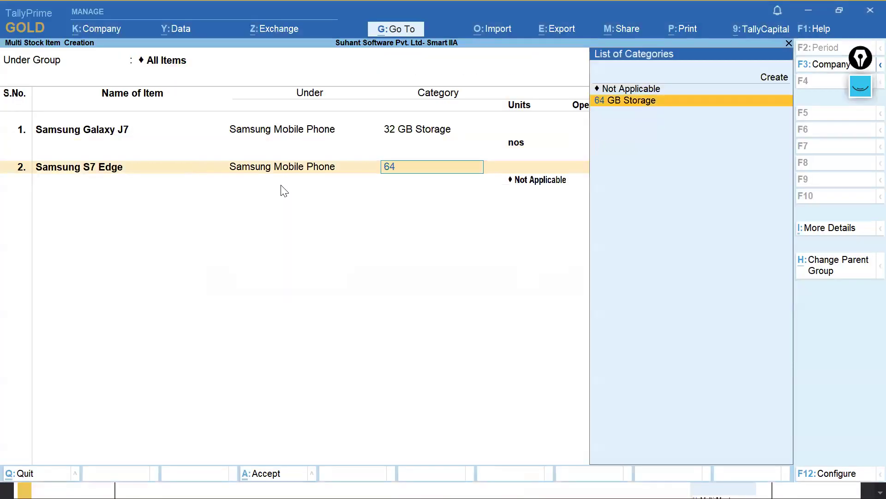
pyautogui.press('Return')
pyautogui.write('n')
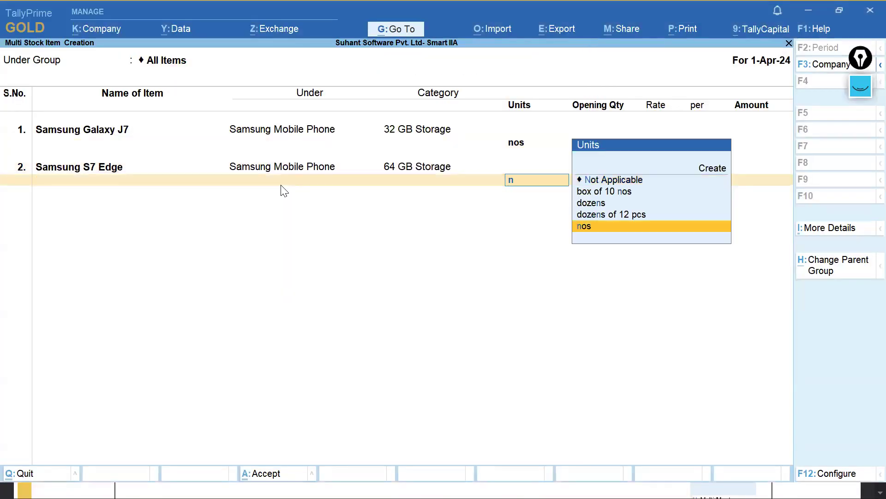
pyautogui.press('Return')
pyautogui.press('Return')
# - Copy the name Sony E1 Dual Xperia from Table 3.15 in the Chrome PDF into the third item row in TallyPrime
pyautogui.hotkey('alt', 'Tab')
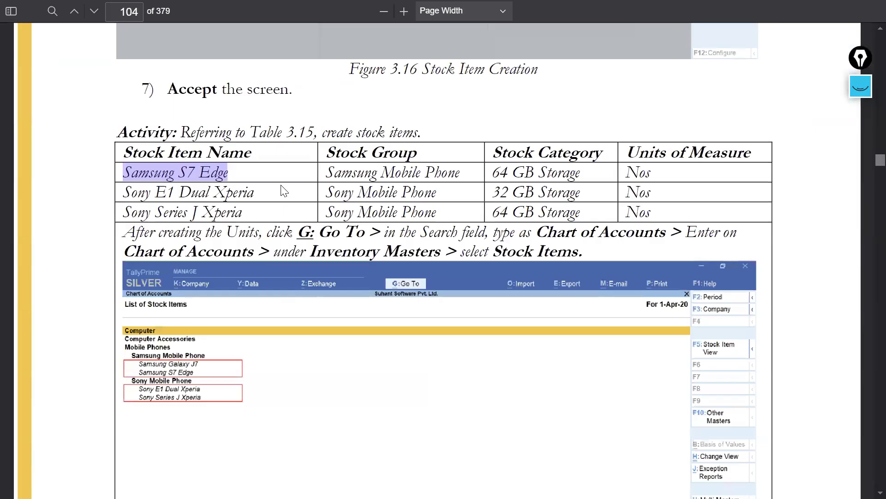
pyautogui.click(123, 197)
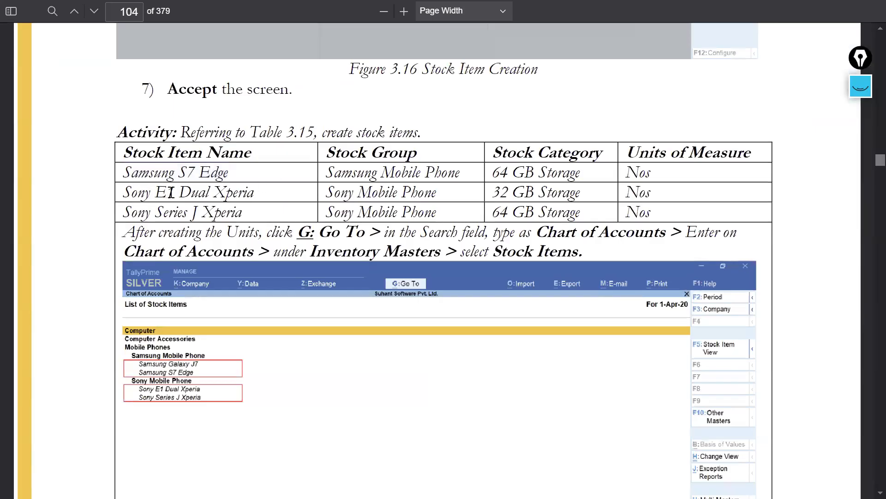
pyautogui.moveTo(130, 192); pyautogui.dragTo(243, 192)
pyautogui.click(159, 192)
pyautogui.moveTo(125, 189); pyautogui.dragTo(260, 192)
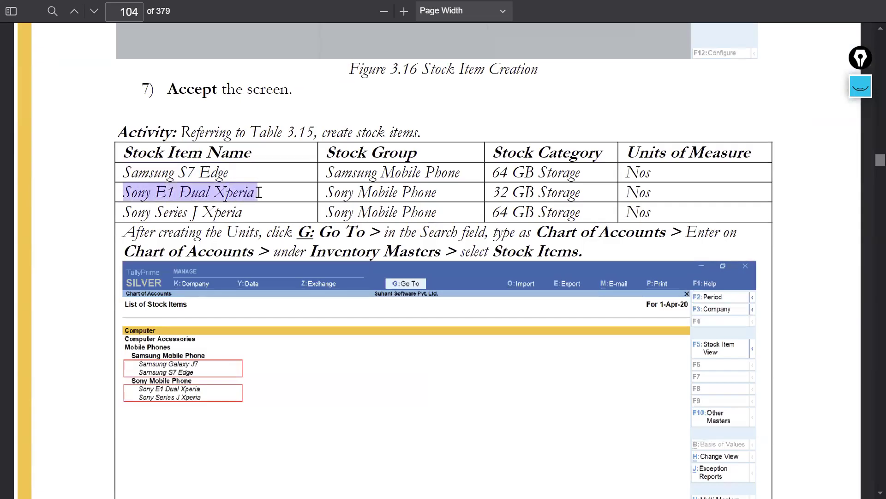
pyautogui.hotkey('alt', 'Tab')
pyautogui.hotkey('ctrl', 'alt', 'v')
pyautogui.press('Return')
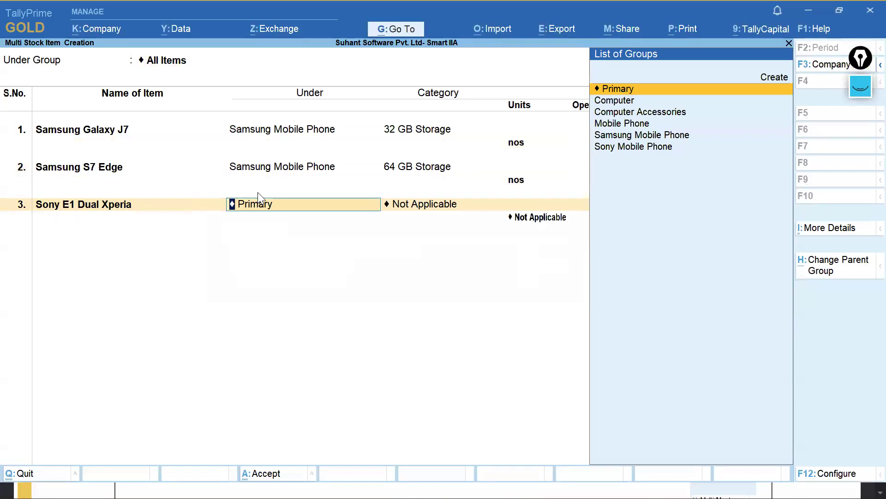
# - Place Sony E1 Dual Xperia under the Sony Mobile Phone group and assign it the 32 GB Storage category
pyautogui.write('So')
pyautogui.press('Return')
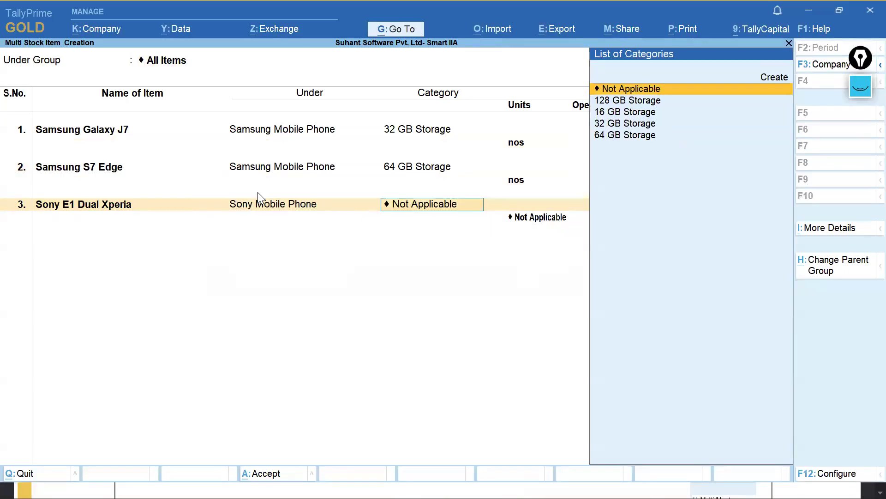
pyautogui.hotkey('alt', 'Tab')
pyautogui.hotkey('alt', 'Tab')
pyautogui.write('32')
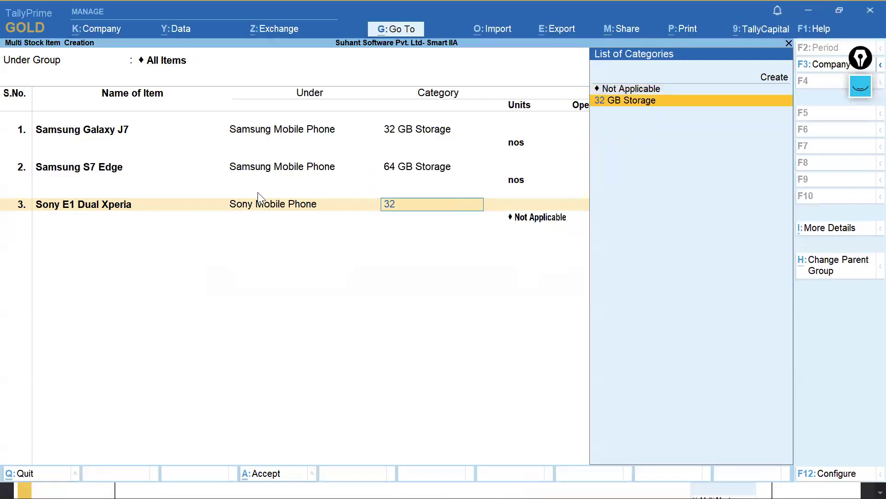
pyautogui.press('Return')
# - Set the unit of Sony E1 Dual Xperia to nos and complete its row without an opening quantity
pyautogui.press('Down')
pyautogui.press('Down')
pyautogui.press('Down')
pyautogui.press('Down')
pyautogui.press('Down')
pyautogui.press('Down')
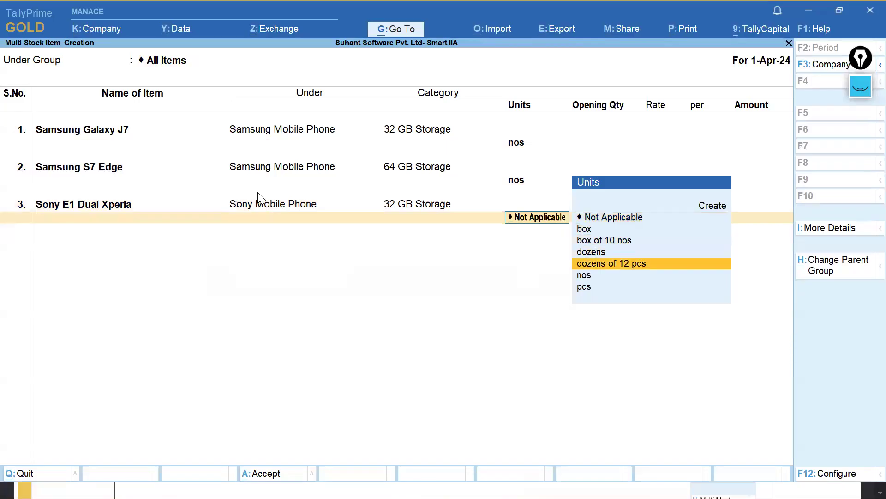
pyautogui.press('Up')
pyautogui.press('Return')
# - Copy the name Sony Series J Xperia from Table 3.15 in the Chrome PDF into the fourth item row in TallyPrime
pyautogui.hotkey('alt', 'Tab')
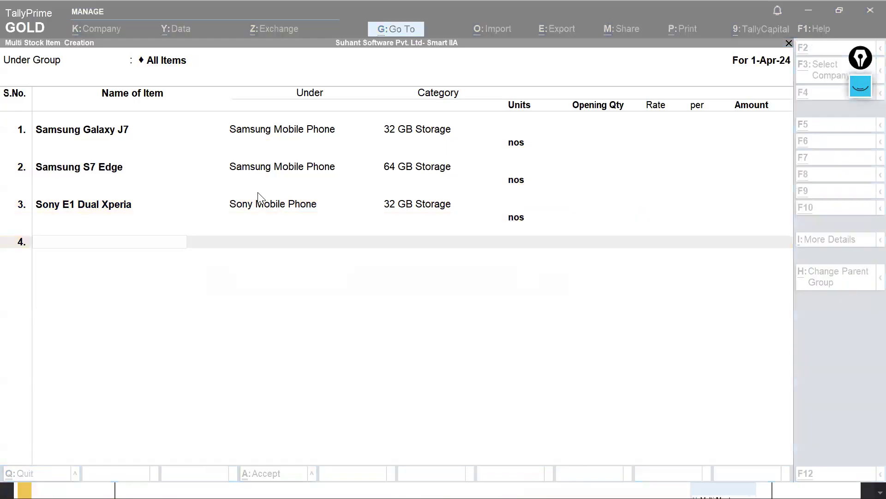
pyautogui.moveTo(131, 212); pyautogui.dragTo(205, 215)
pyautogui.click(149, 210)
pyautogui.moveTo(127, 213); pyautogui.dragTo(244, 211)
pyautogui.hotkey('ctrl', 'c')
pyautogui.hotkey('alt', 'Tab')
pyautogui.hotkey('ctrl', 'alt', 'v')
pyautogui.press('Return')
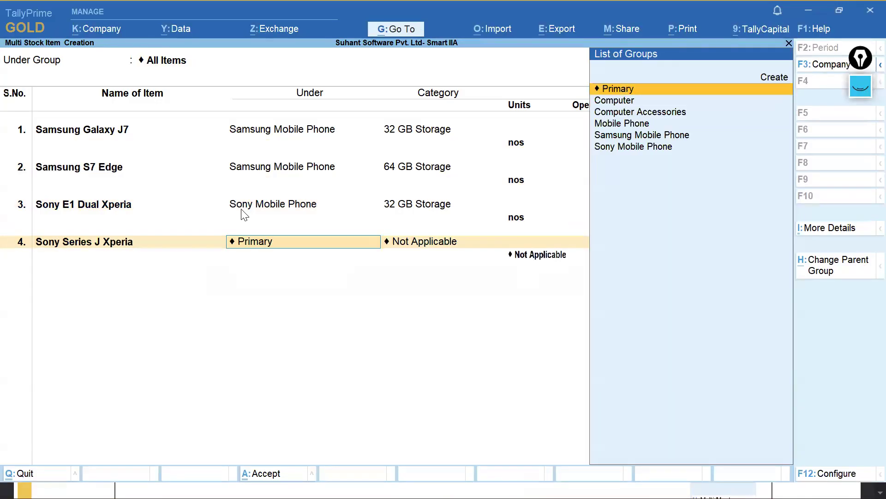
# - Give Sony Series J Xperia the group Sony Mobile Phone, category 64 GB Storage and unit nos
pyautogui.write('Sony Mobile Phone')
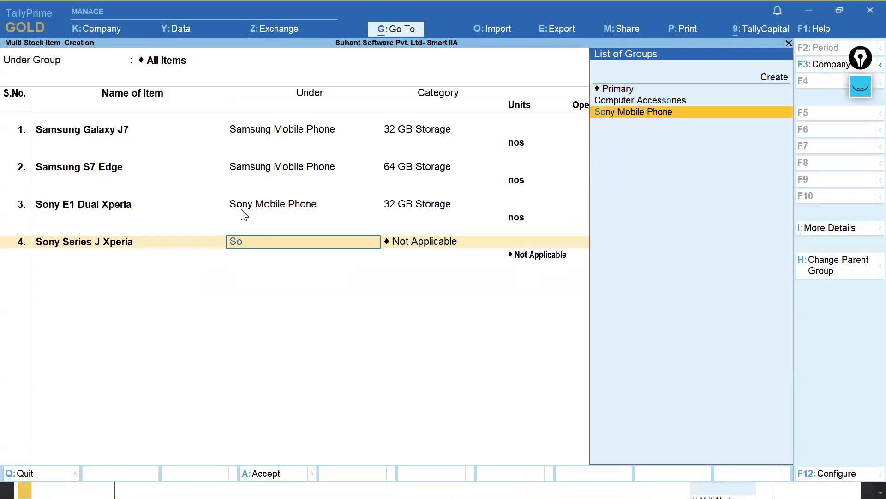
pyautogui.press('Return')
pyautogui.hotkey('alt', 'Tab')
pyautogui.hotkey('alt', 'Tab')
pyautogui.write('64')
pyautogui.press('Return')
pyautogui.write('nos')
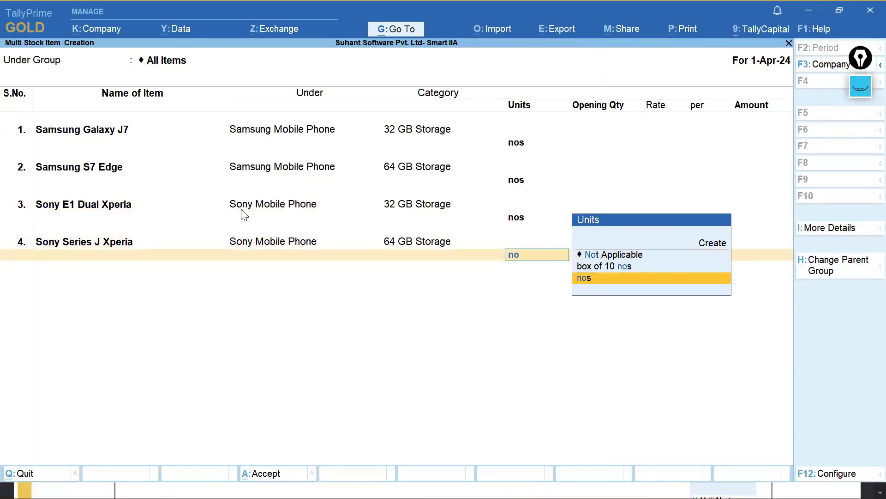
pyautogui.press('Return')
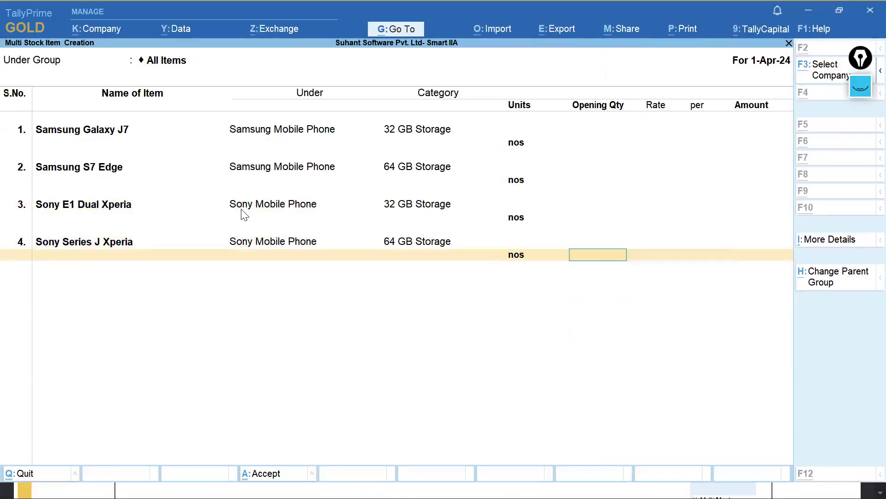
# - Check the Creation of Godown section in the Chrome PDF and save the four new stock items in TallyPrime
pyautogui.hotkey('alt', 'Tab')
pyautogui.scroll(-10, 168, 223)
pyautogui.scroll(-8, 217, 222)
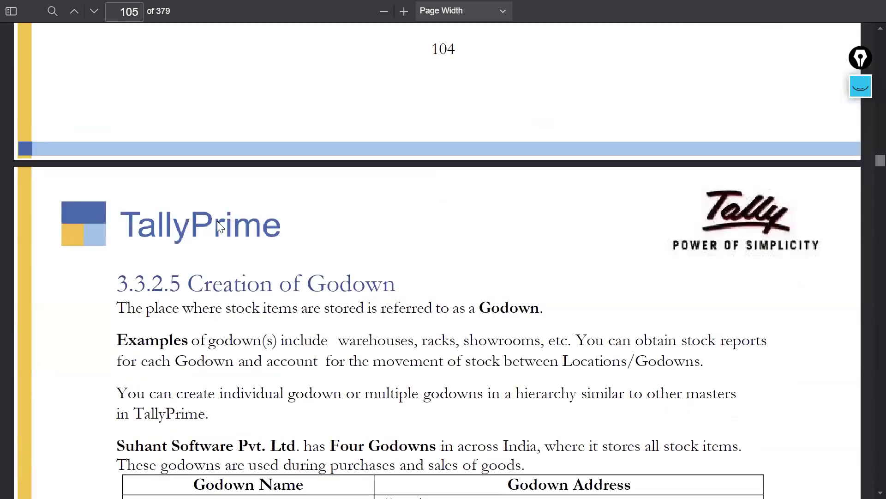
pyautogui.hotkey('alt', 'Tab')
pyautogui.hotkey('ctrl', 'a')
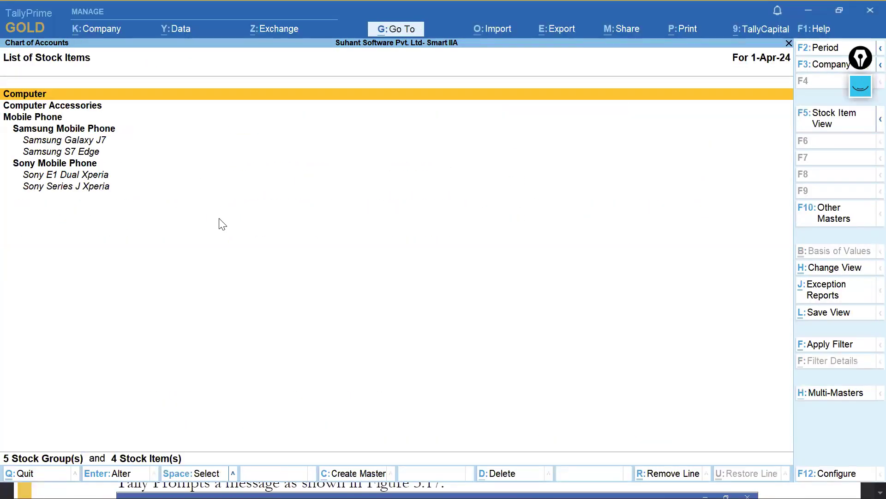
# - Leave the list of stock items and open the list of godowns in the Chart of Accounts
pyautogui.press('Escape')
pyautogui.press('Up')
pyautogui.press('Down')
pyautogui.press('Down')
pyautogui.press('Down')
pyautogui.press('Down')
pyautogui.press('Return')
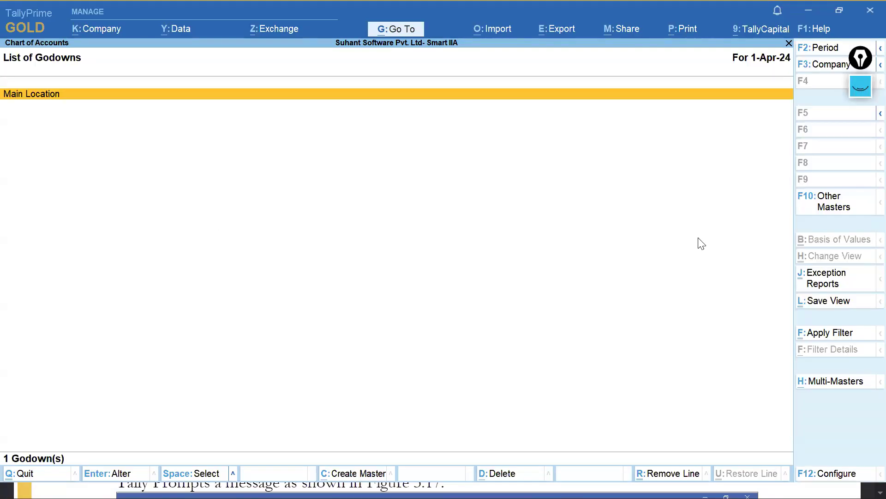
# - Start multiple godown creation under All Items
pyautogui.click(833, 381)
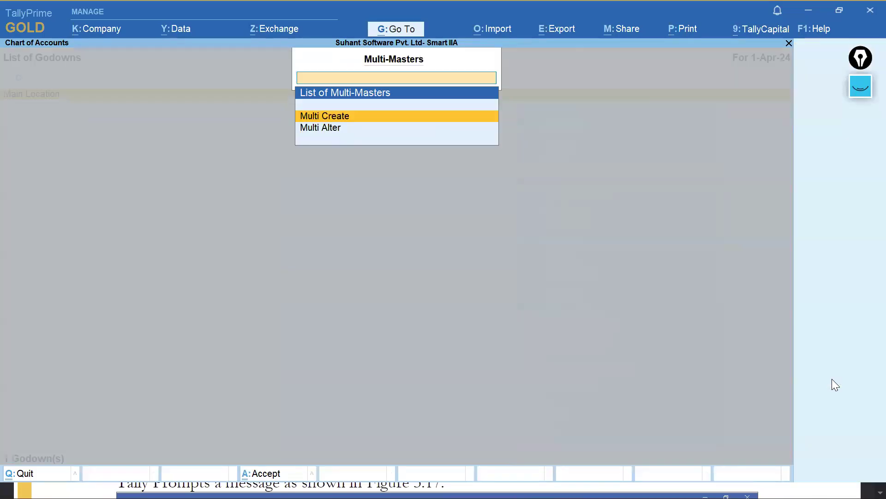
pyautogui.press('Return')
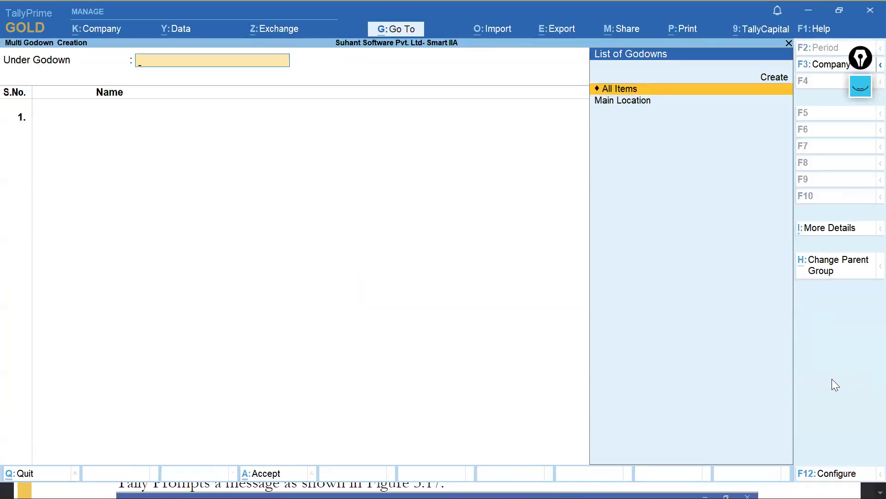
pyautogui.press('Return')
# - Copy Bengaluru Location from Table 3.16 in the Chrome PDF and enter it in TallyPrime as the first godown, under Primary
pyautogui.hotkey('alt', 'Tab')
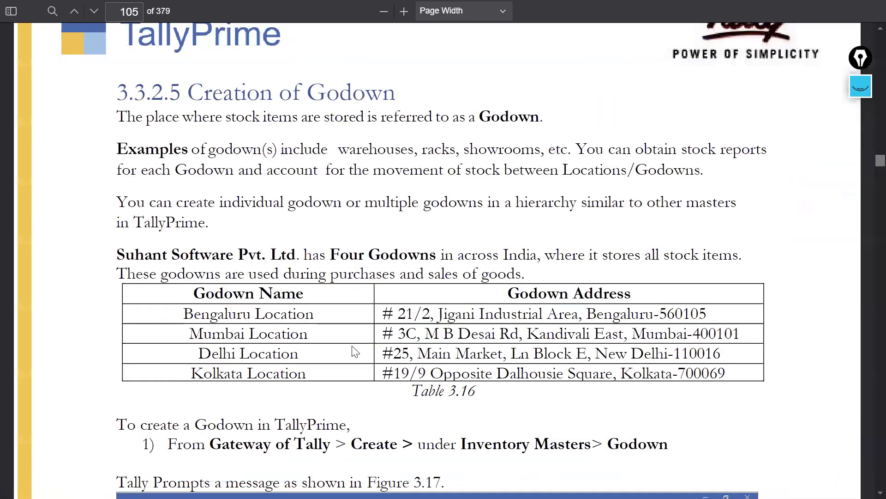
pyautogui.moveTo(185, 312); pyautogui.dragTo(314, 314)
pyautogui.hotkey('ctrl', 'c')
pyautogui.hotkey('alt', 'Tab')
pyautogui.hotkey('ctrl', 'alt', 'v')
pyautogui.press('Return')
pyautogui.press('Return')
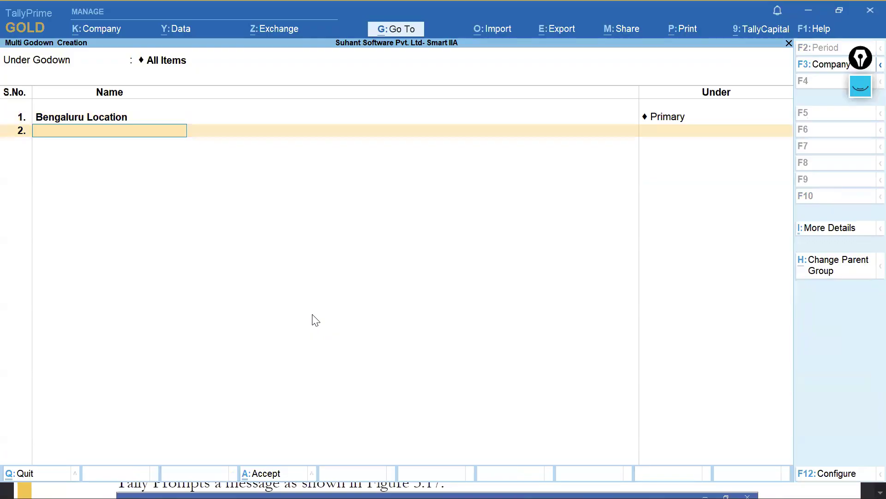
# - Copy Mumbai Location from Table 3.16 in the Chrome PDF and enter it in TallyPrime as the second godown, under Primary
pyautogui.hotkey('alt', 'Tab')
pyautogui.moveTo(190, 339); pyautogui.dragTo(309, 338)
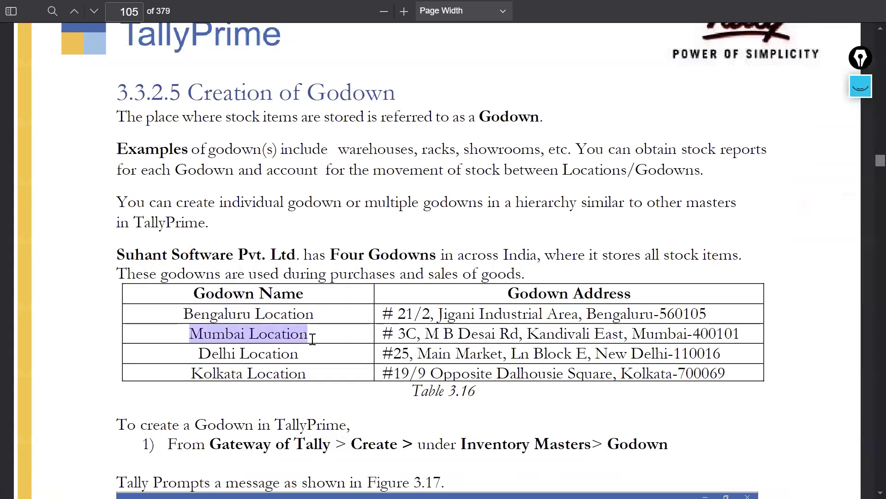
pyautogui.hotkey('alt', 'Tab')
pyautogui.hotkey('ctrl', 'alt', 'v')
pyautogui.press('Return')
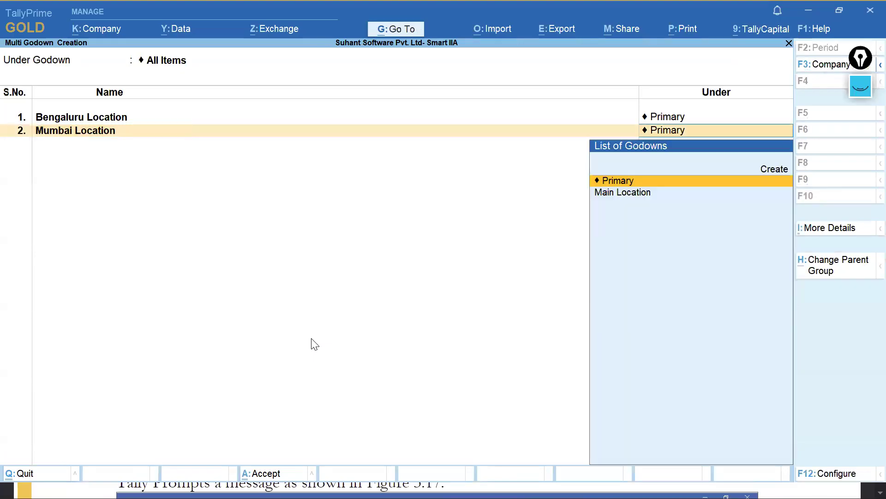
pyautogui.press('Return')
# - Copy Delhi Location from Table 3.16 in the Chrome PDF and enter it in TallyPrime as the third godown, under Primary
pyautogui.hotkey('alt', 'Tab')
pyautogui.click(205, 354)
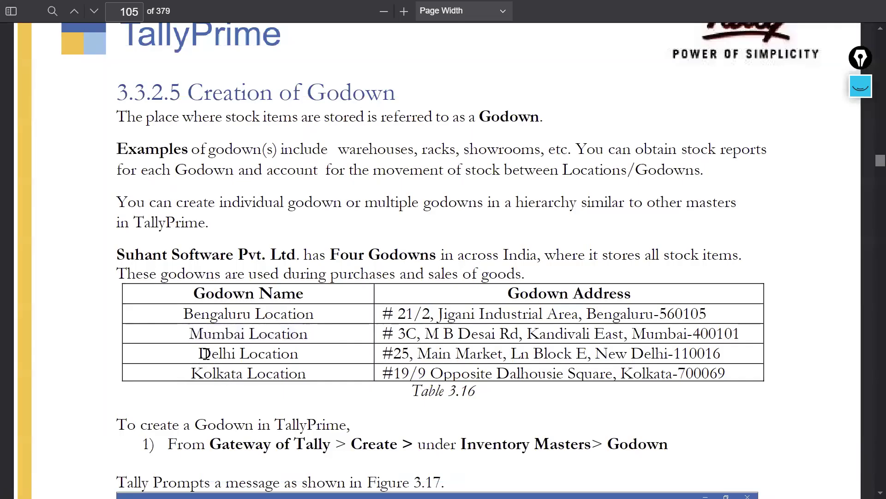
pyautogui.moveTo(201, 354); pyautogui.dragTo(296, 356)
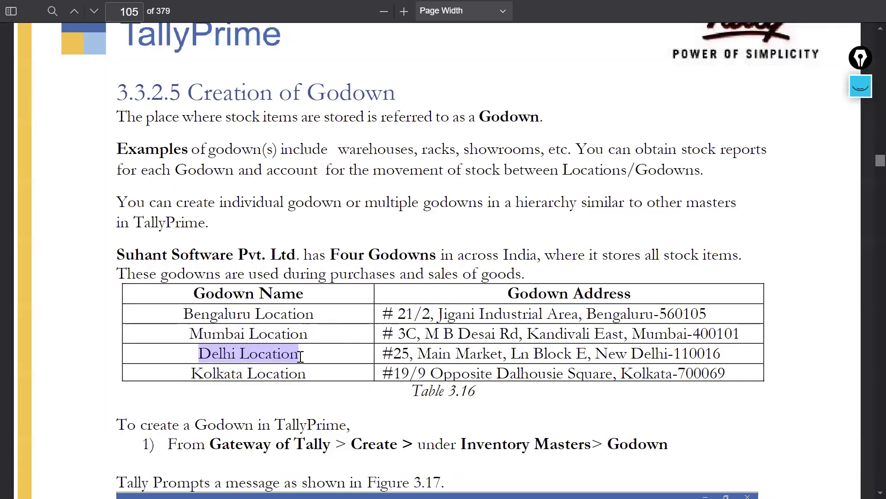
pyautogui.hotkey('ctrl', 'c')
pyautogui.hotkey('alt', 'Tab')
pyautogui.hotkey('ctrl', 'alt', 'v')
pyautogui.press('Return')
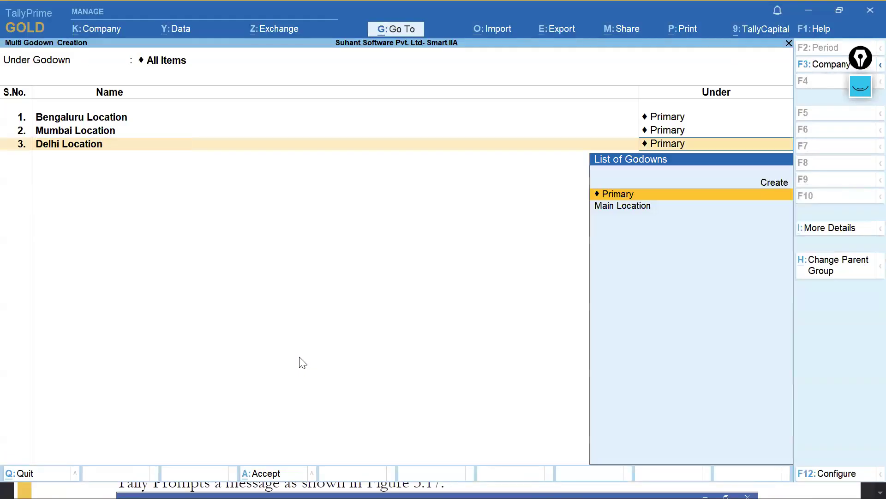
pyautogui.press('Return')
# - Copy Kolkata Location from the Chrome PDF into TallyPrime as the fourth godown, under Primary, and save the godowns
pyautogui.hotkey('alt', 'Tab')
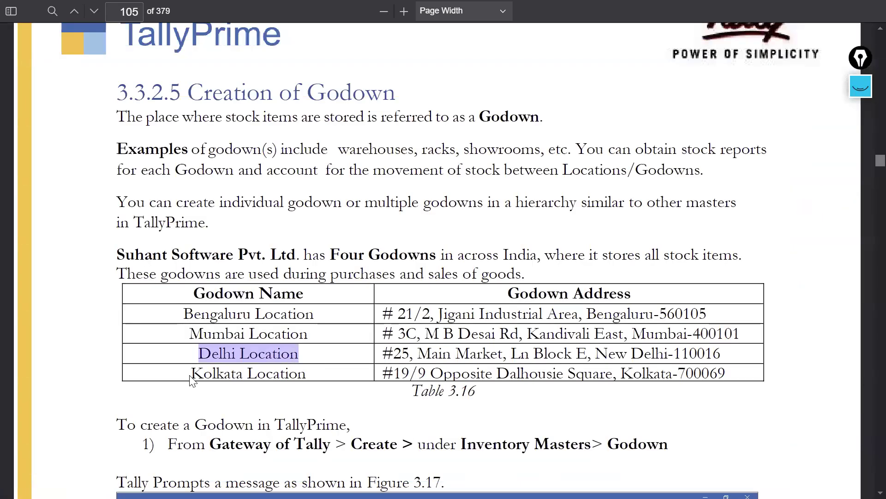
pyautogui.moveTo(193, 373); pyautogui.dragTo(311, 372)
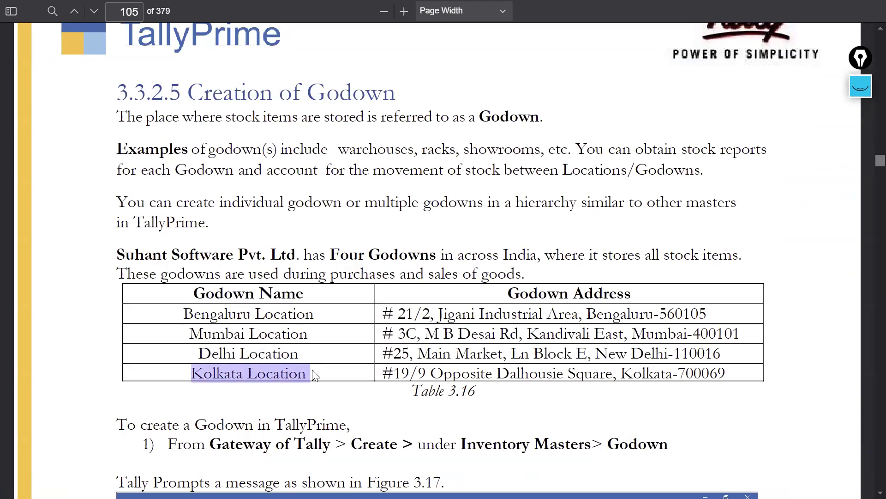
pyautogui.hotkey('ctrl', 'c')
pyautogui.hotkey('alt', 'Tab')
pyautogui.hotkey('ctrl', 'alt', 'v')
pyautogui.press('Return')
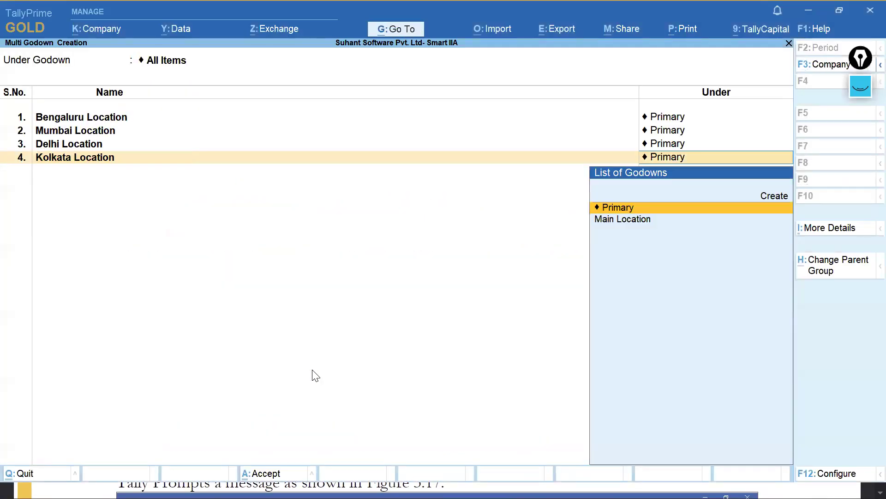
pyautogui.press('Return')
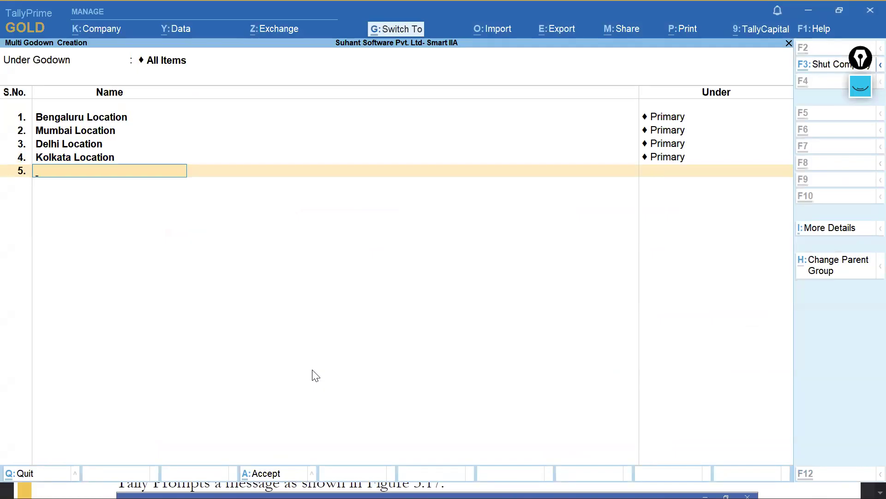
pyautogui.hotkey('ctrl', 'a')
# - Look through the Chrome PDF guide from the godown section to the activity with the creditor groups in Table 3.19
pyautogui.hotkey('alt', 'Tab')
pyautogui.scroll(-15, 410, 222)
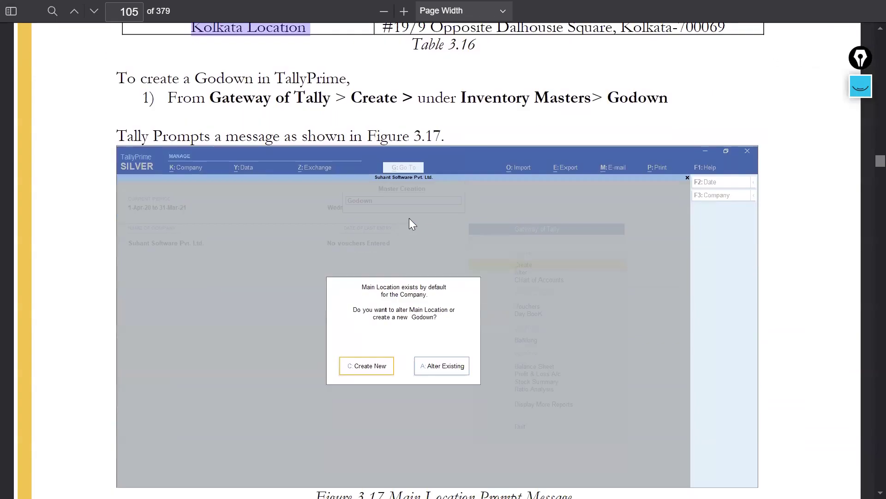
pyautogui.scroll(-15, 412, 243)
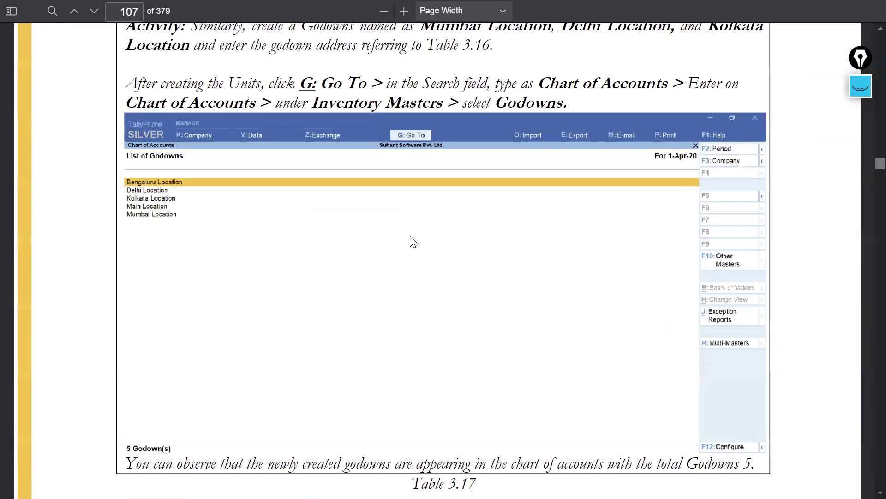
pyautogui.scroll(-15, 411, 249)
pyautogui.scroll(-10, 414, 240)
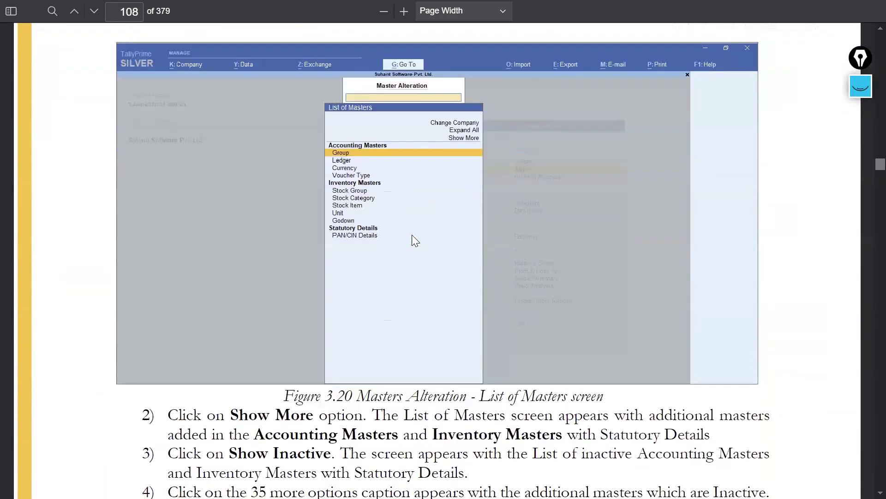
pyautogui.scroll(-15, 415, 237)
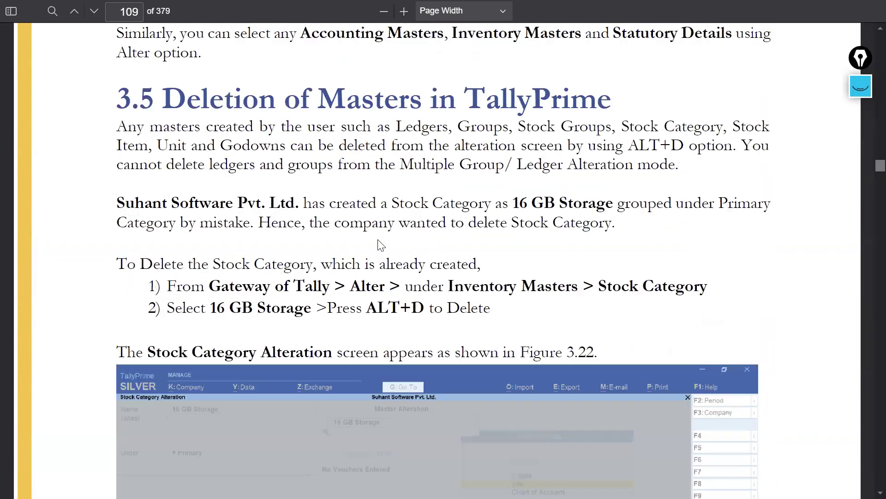
pyautogui.scroll(-15, 381, 245)
pyautogui.scroll(2, 378, 244)
pyautogui.scroll(-15, 388, 243)
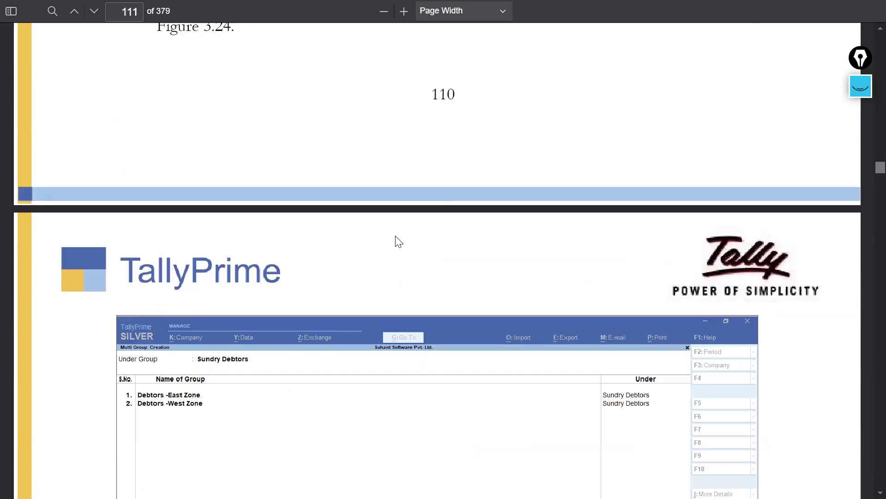
pyautogui.scroll(-15, 397, 250)
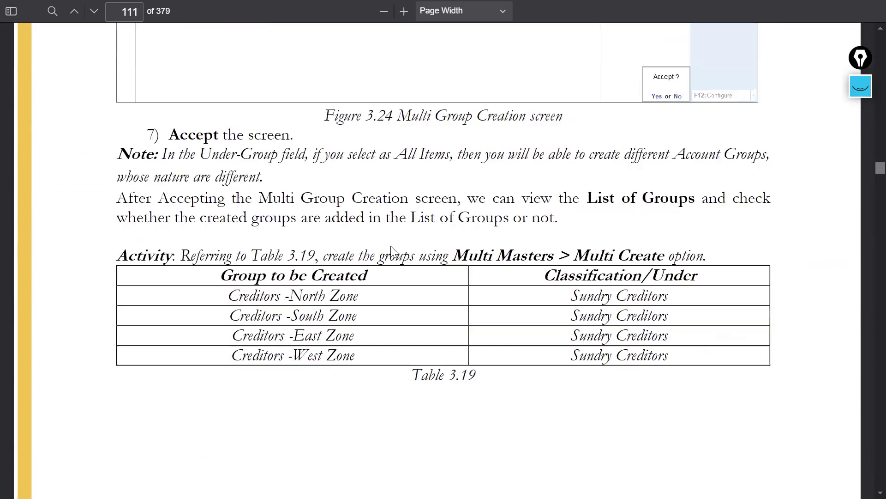
pyautogui.scroll(-3, 391, 248)
# - Return to TallyPrime, leave the list of godowns and open the list of groups in the Chart of Accounts
pyautogui.hotkey('alt', 'Tab')
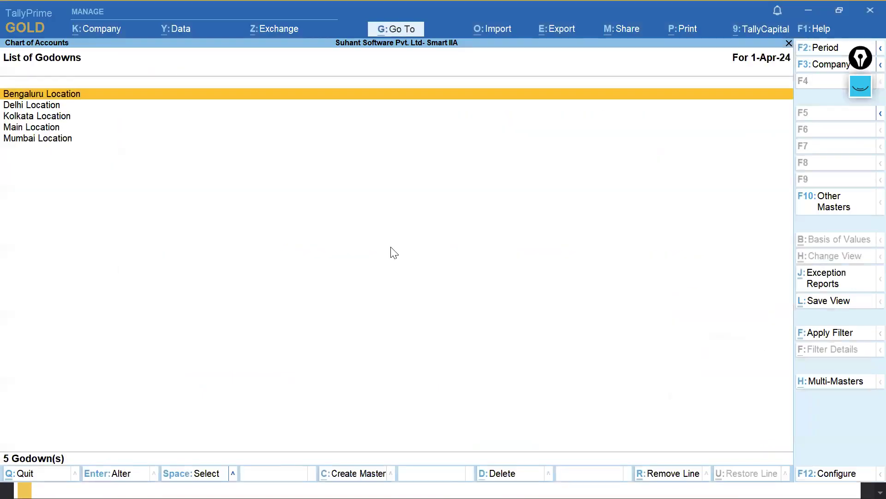
pyautogui.press('Escape')
pyautogui.press('Up')
pyautogui.press('Up')
pyautogui.press('Up')
pyautogui.press('Up')
pyautogui.press('Up')
pyautogui.press('Up')
pyautogui.press('Up')
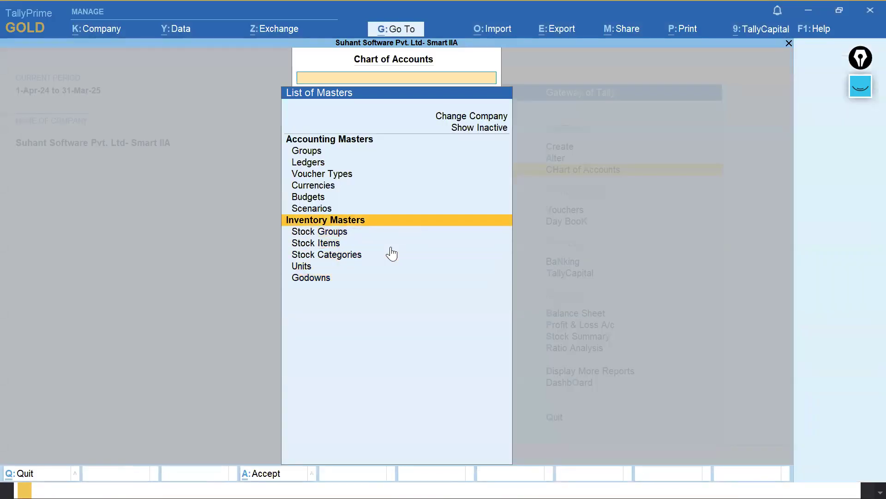
pyautogui.press('Up')
pyautogui.press('Up')
pyautogui.press('Up')
pyautogui.press('Up')
pyautogui.press('Return')
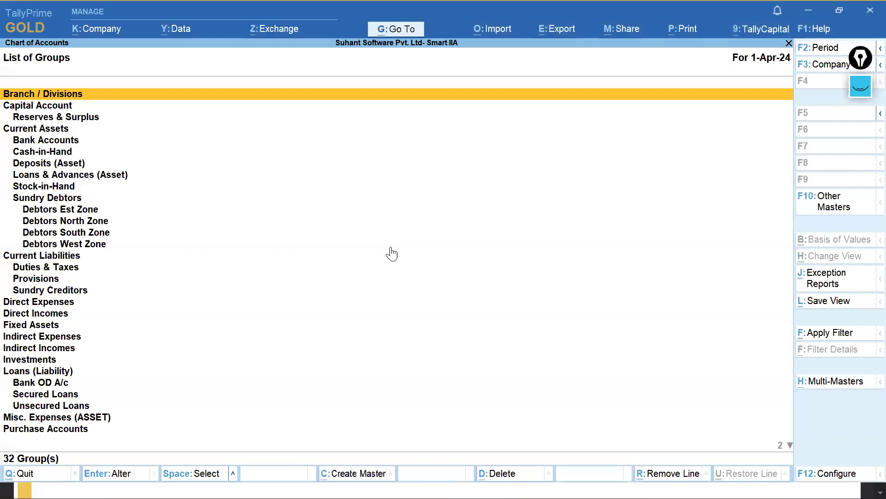
# - Start multiple group creation under Sundry Creditors
pyautogui.click(824, 380)
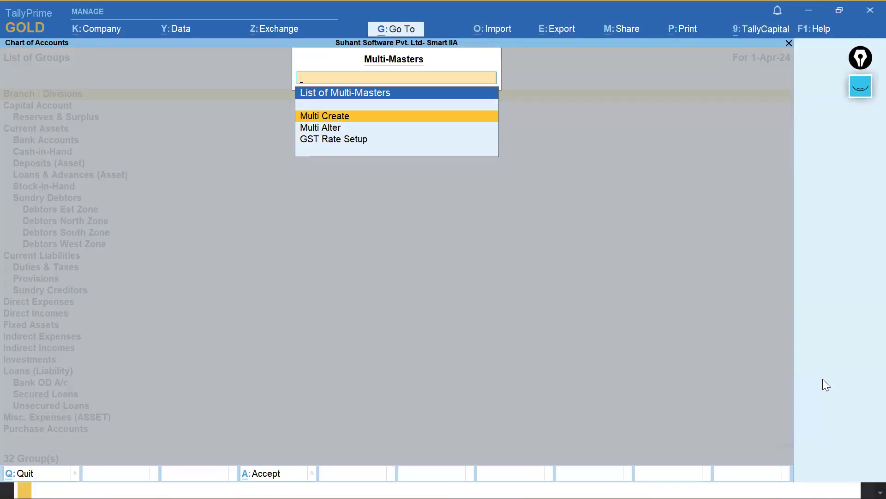
pyautogui.press('Return')
pyautogui.write('Sun')
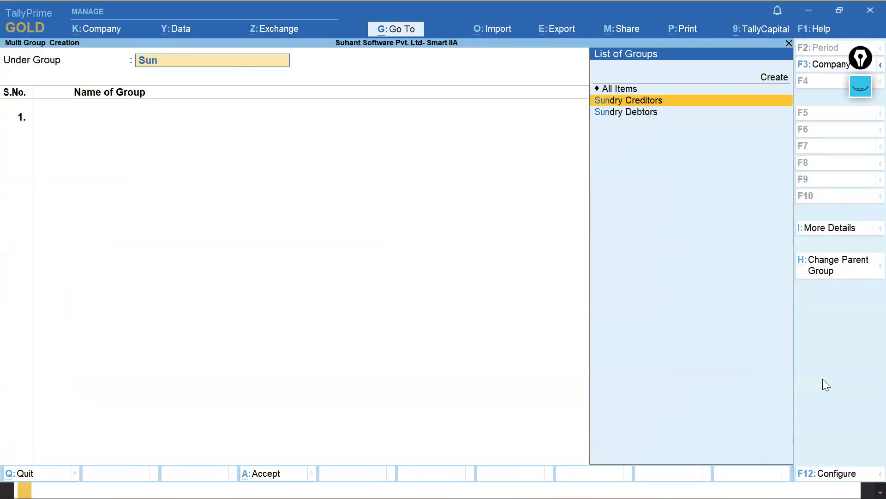
pyautogui.press('Return')
# - Copy Creditors -North Zone from Table 3.19 in the Chrome PDF and enter it in TallyPrime as the first group
pyautogui.hotkey('alt', 'Tab')
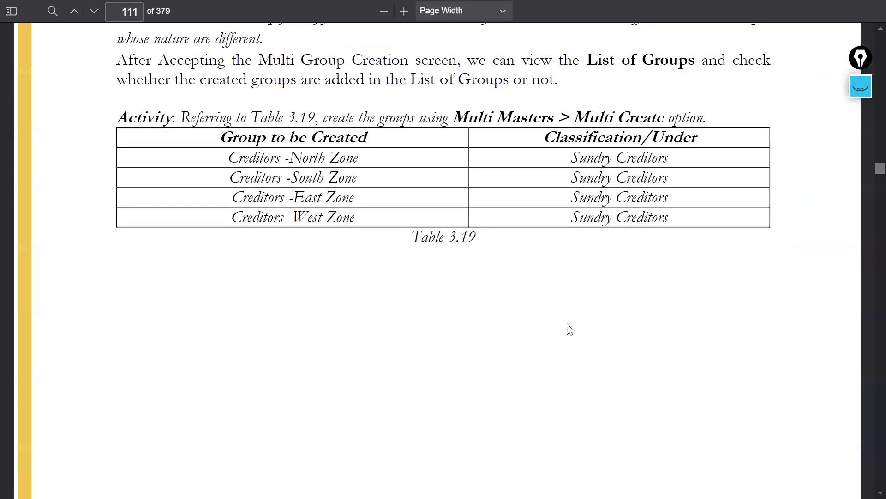
pyautogui.moveTo(231, 157); pyautogui.dragTo(359, 159)
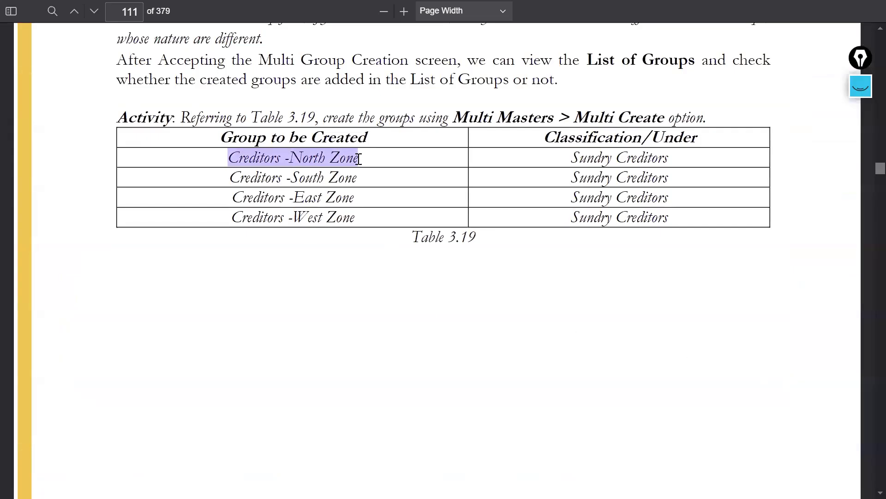
pyautogui.hotkey('ctrl', 'c')
pyautogui.hotkey('alt', 'Tab')
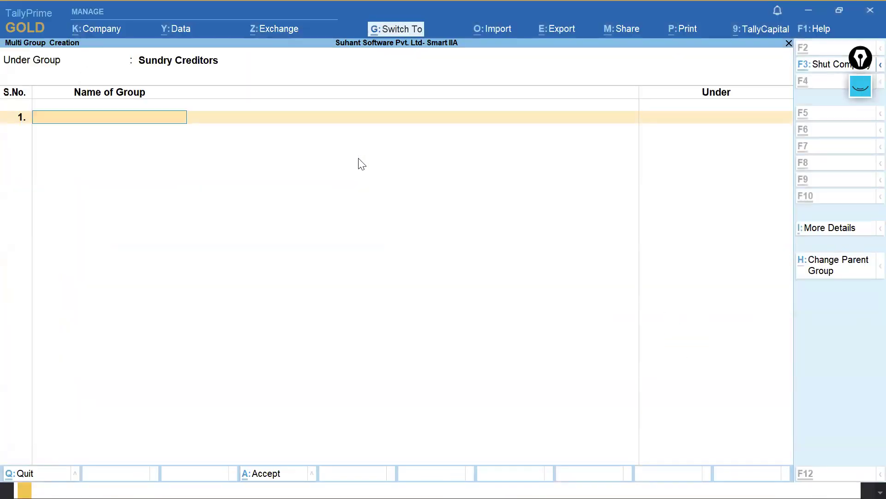
pyautogui.hotkey('ctrl', 'alt', 'v')
pyautogui.press('Return')
# - Copy Creditors -South Zone from Table 3.19 in the Chrome PDF and enter it in TallyPrime as the second group
pyautogui.hotkey('alt', 'Tab')
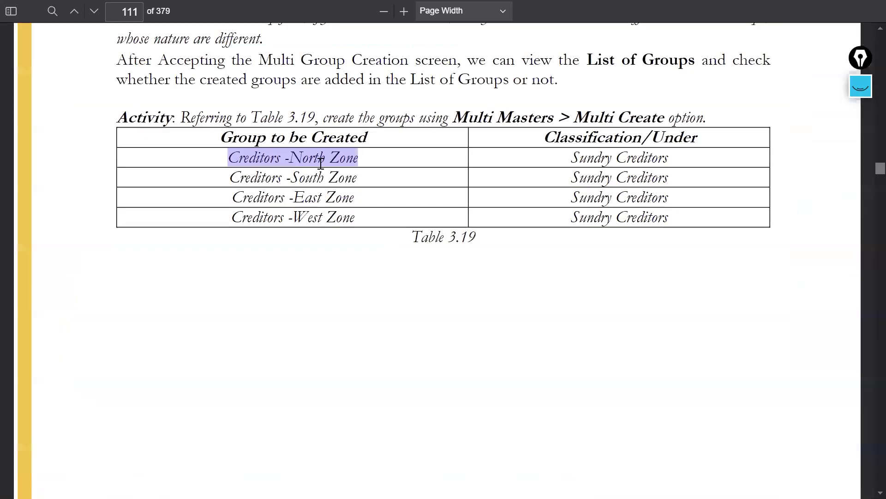
pyautogui.click(237, 177)
pyautogui.moveTo(236, 177); pyautogui.dragTo(358, 178)
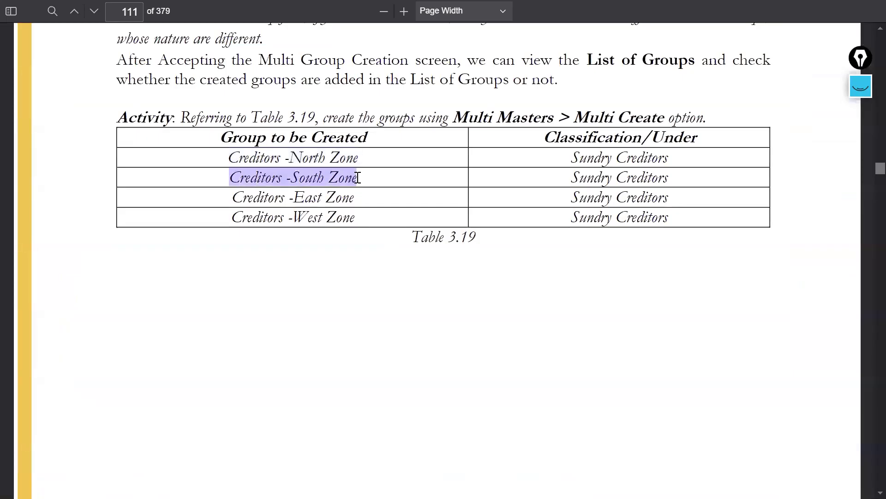
pyautogui.hotkey('ctrl', 'c')
pyautogui.hotkey('alt', 'Tab')
pyautogui.hotkey('ctrl', 'alt', 'v')
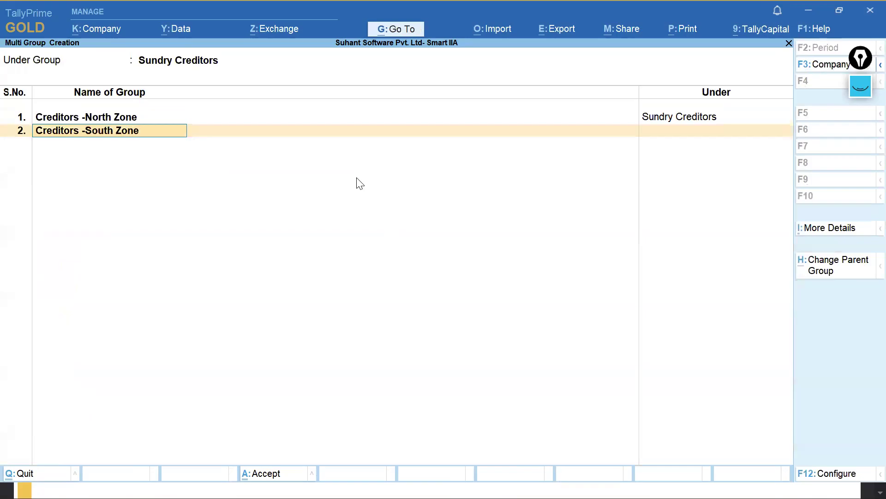
pyautogui.press('Return')
pyautogui.press('Return')
pyautogui.press('Escape')
pyautogui.press('Return')
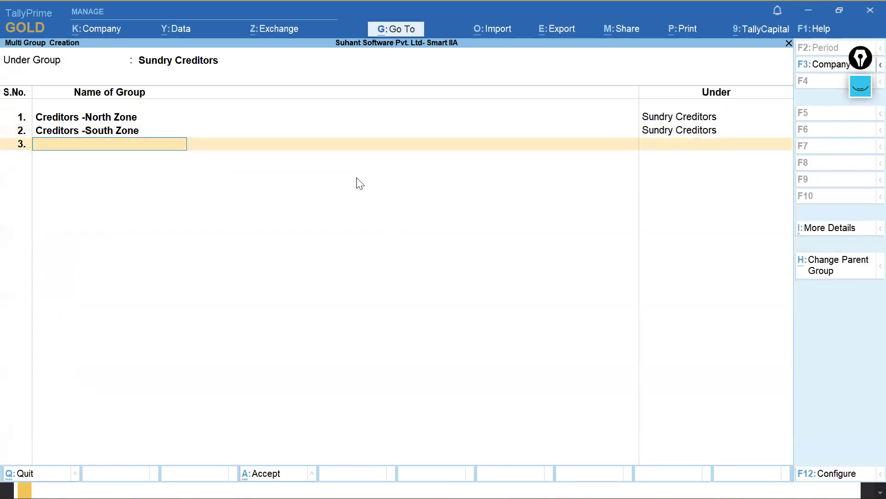
# - Copy Creditors -East Zone from Table 3.19 in the Chrome PDF and enter it in TallyPrime as the third group
pyautogui.hotkey('alt', 'Tab')
pyautogui.moveTo(232, 197); pyautogui.dragTo(357, 200)
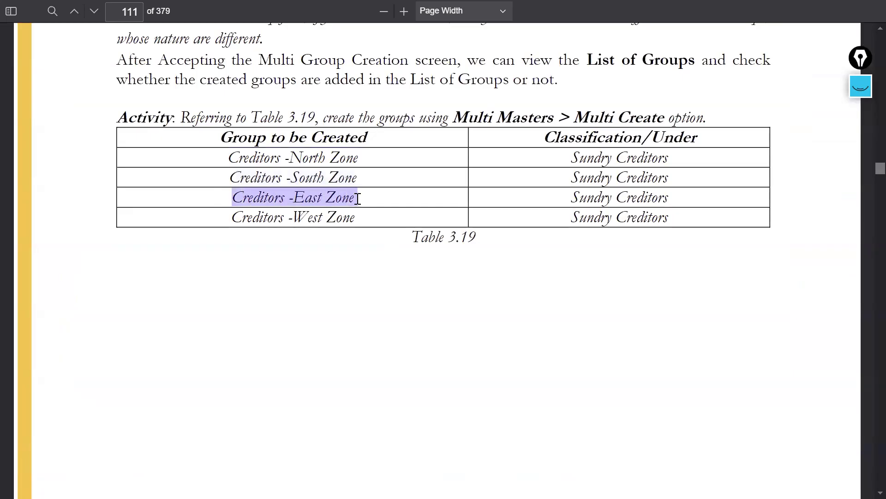
pyautogui.hotkey('ctrl', 'c')
pyautogui.hotkey('alt', 'Tab')
pyautogui.hotkey('ctrl', 'alt', 'v')
pyautogui.press('Return')
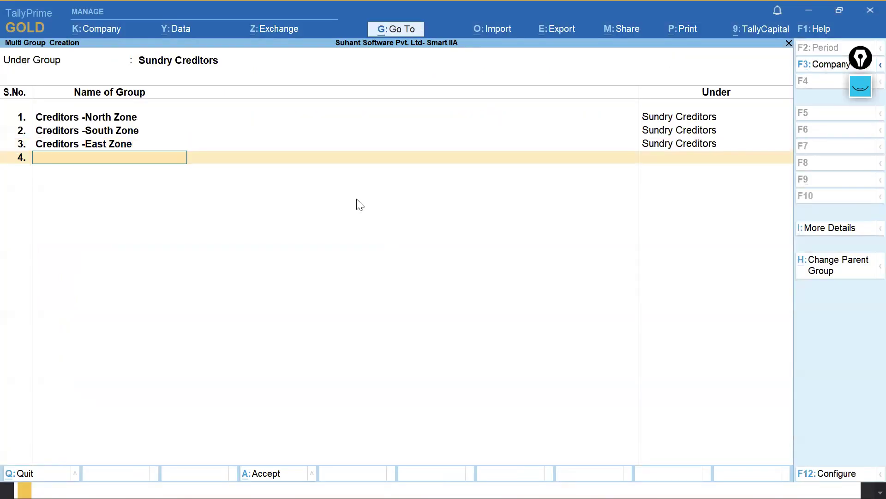
pyautogui.press('Return')
pyautogui.press('Escape')
pyautogui.press('Return')
# - Copy Creditors -West Zone from the Chrome PDF into TallyPrime as the fourth group and save the creditor groups
pyautogui.hotkey('alt', 'Tab')
pyautogui.moveTo(234, 216); pyautogui.dragTo(357, 215)
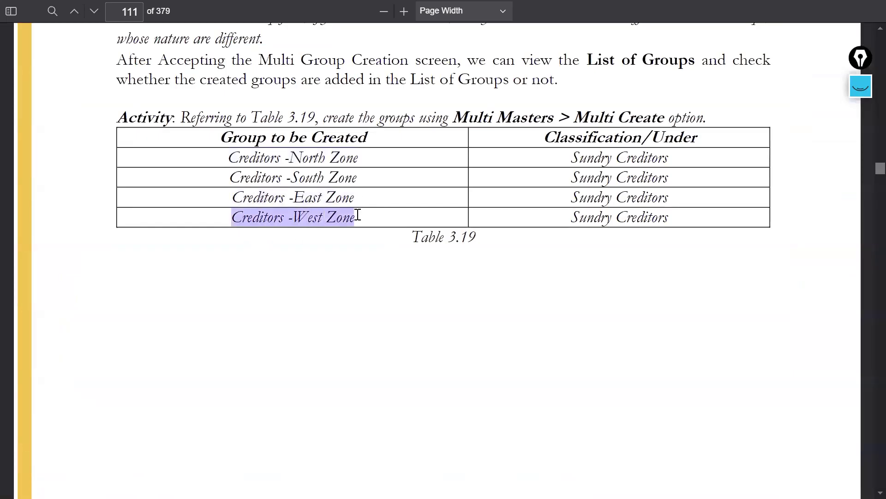
pyautogui.hotkey('ctrl', 'c')
pyautogui.hotkey('alt', 'Tab')
pyautogui.hotkey('ctrl', 'alt', 'v')
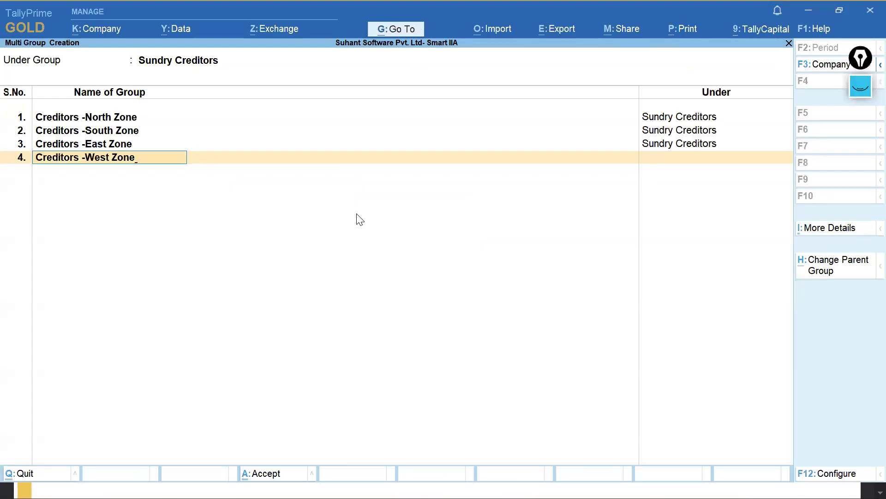
pyautogui.press('Return')
pyautogui.press('Up')
pyautogui.press('Return')
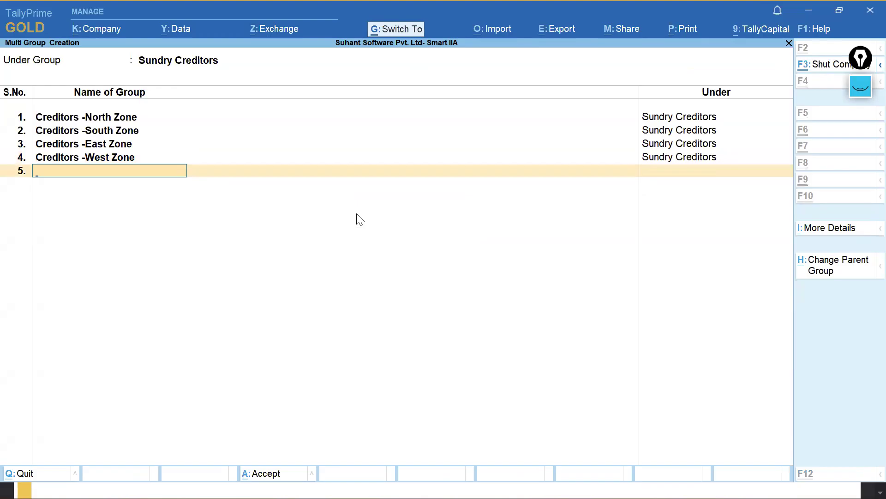
pyautogui.hotkey('ctrl', 'a')
# - Read the Multi Ledgers Creation section in the Chrome PDF and check the ledgers and their groups in Table 3.20
pyautogui.hotkey('alt', 'Tab')
pyautogui.scroll(-5, 422, 250)
pyautogui.scroll(-8, 422, 250)
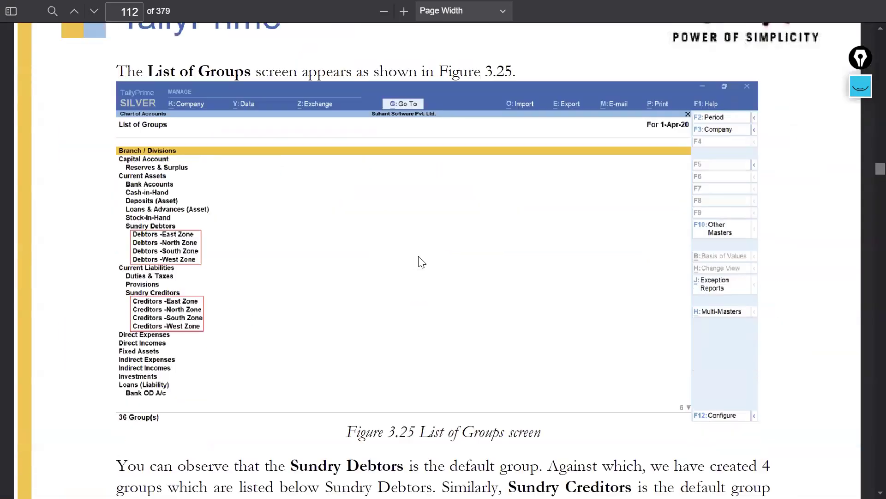
pyautogui.scroll(-6, 368, 270)
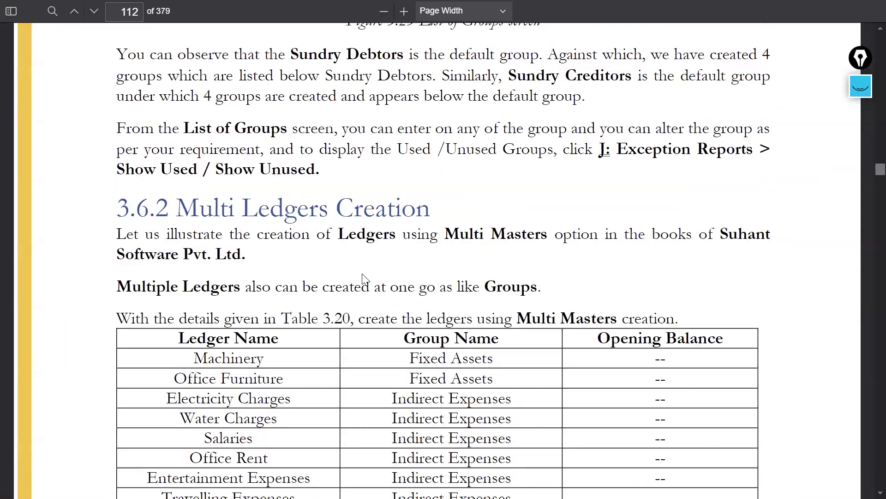
pyautogui.scroll(-4, 348, 275)
pyautogui.moveTo(412, 149); pyautogui.dragTo(500, 151)
pyautogui.click(489, 152)
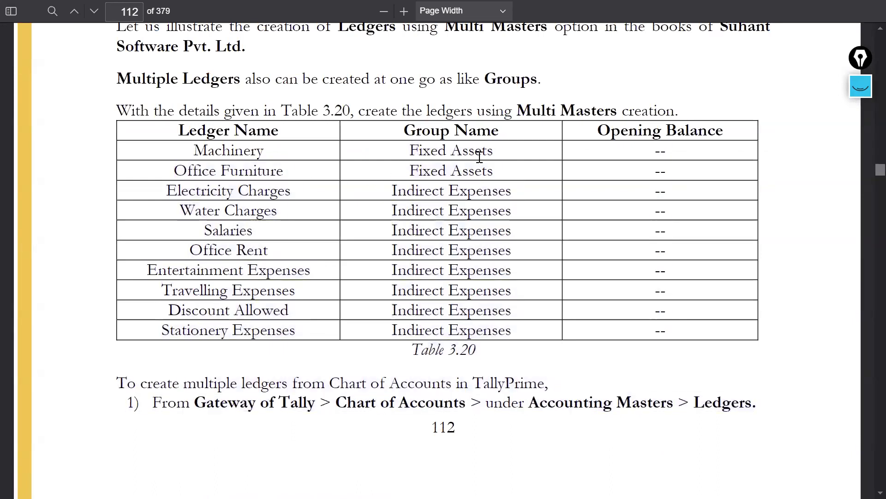
# - Switch to TallyPrime and start Multi Create for groups with Fixed Assets as the parent group
pyautogui.hotkey('alt', 'Tab')
pyautogui.click(844, 387)
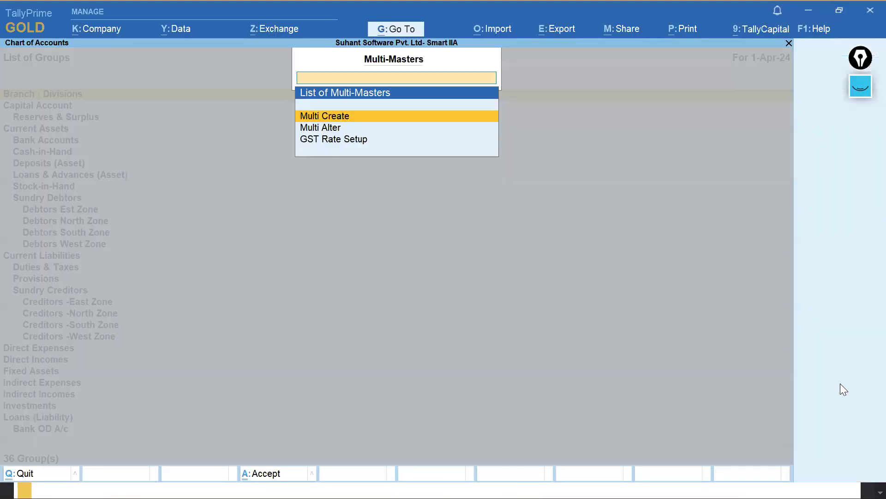
pyautogui.press('Return')
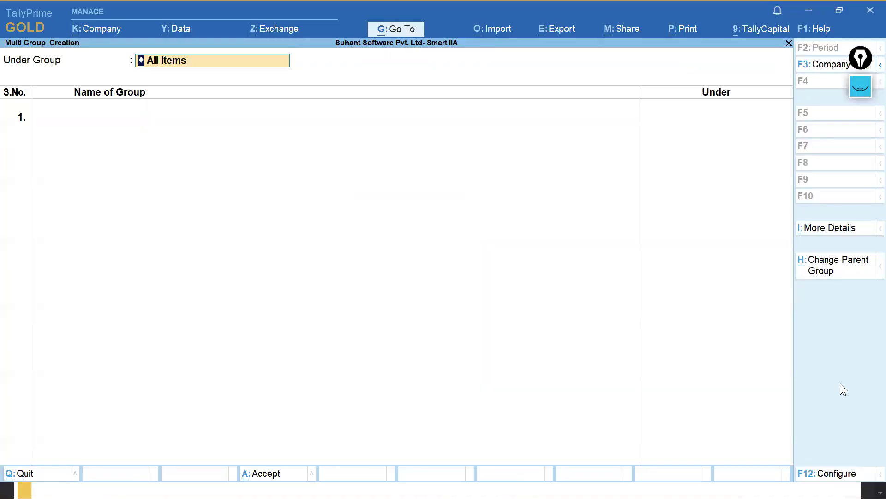
pyautogui.write('Fi')
pyautogui.press('Return')
# - Copy Machinery from Table 3.20 in the Chrome PDF and enter it in TallyPrime as the first name under Fixed Assets
pyautogui.hotkey('alt', 'Tab')
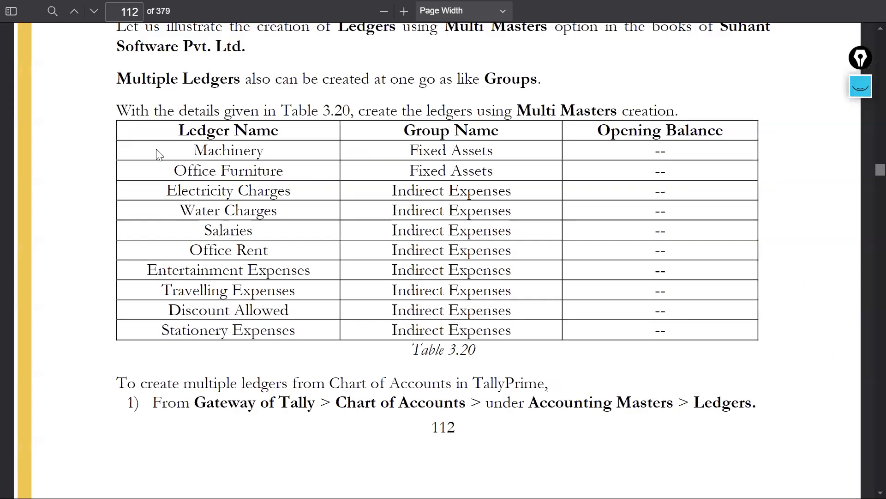
pyautogui.moveTo(192, 152); pyautogui.dragTo(261, 150)
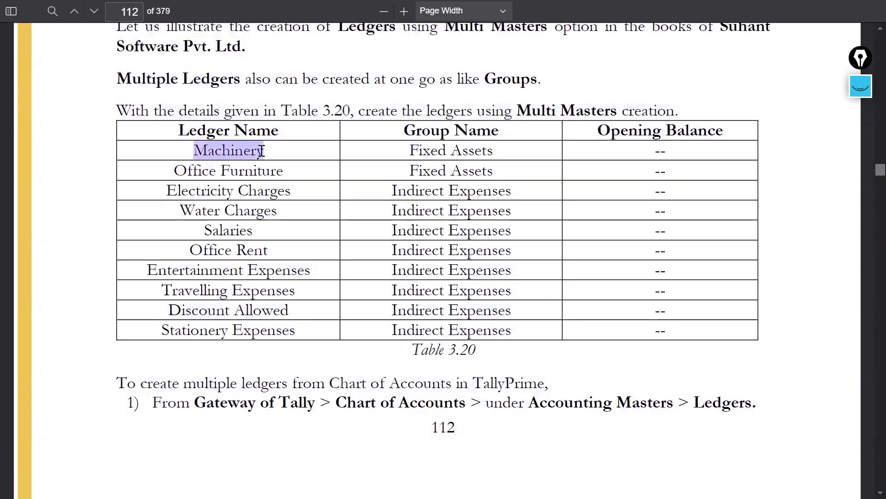
pyautogui.hotkey('ctrl', 'c')
pyautogui.hotkey('alt', 'Tab')
pyautogui.hotkey('ctrl', 'alt', 'v')
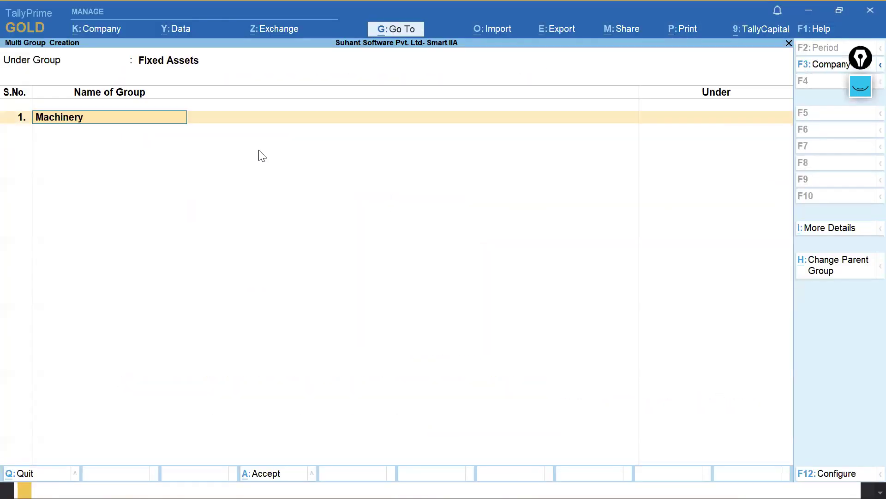
pyautogui.press('Return')
pyautogui.press('Up')
pyautogui.press('Down')
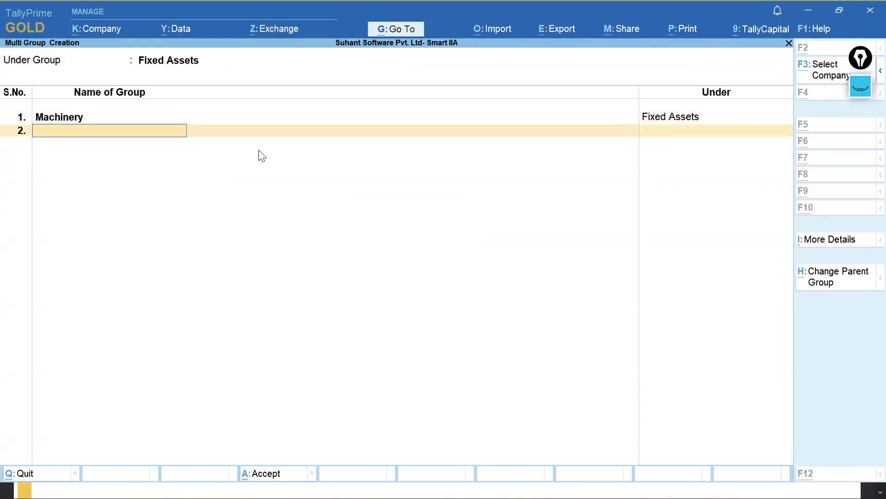
# - Copy Office Furniture from the Chrome PDF into TallyPrime as the second Fixed Assets entry and save the list
pyautogui.hotkey('alt', 'Tab')
pyautogui.moveTo(171, 172); pyautogui.dragTo(285, 168)
pyautogui.hotkey('ctrl', 'c')
pyautogui.hotkey('alt', 'Tab')
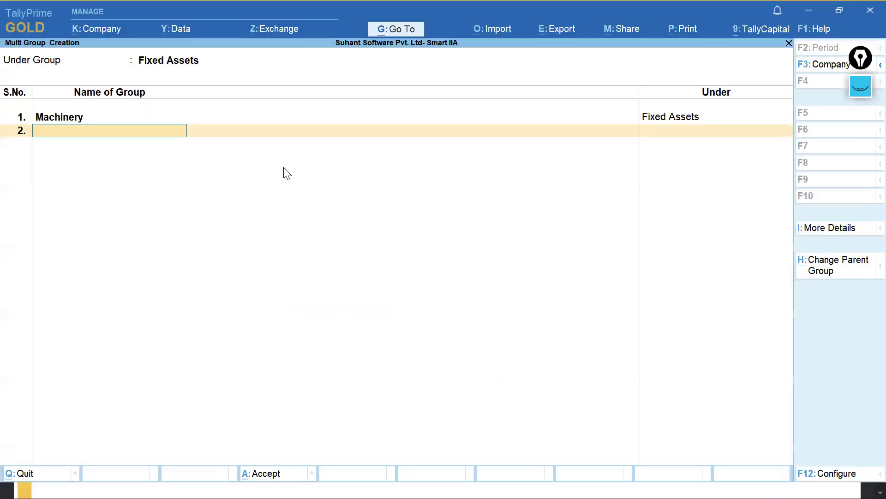
pyautogui.hotkey('ctrl', 'alt', 'v')
pyautogui.press('Return')
pyautogui.press('Return')
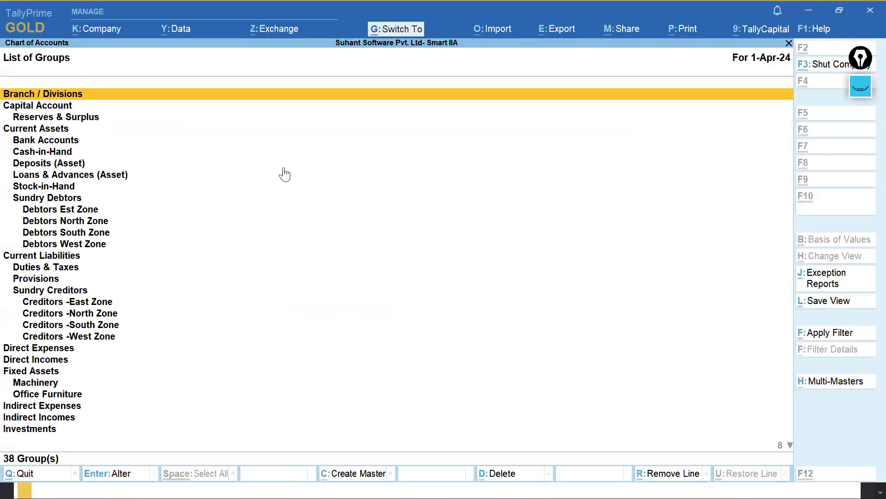
# - Start Multi Create under Indirect Expenses and enter Electricity Charges, copied from Table 3.20 in the Chrome PDF, as the first name
pyautogui.click(824, 385)
pyautogui.write('In')
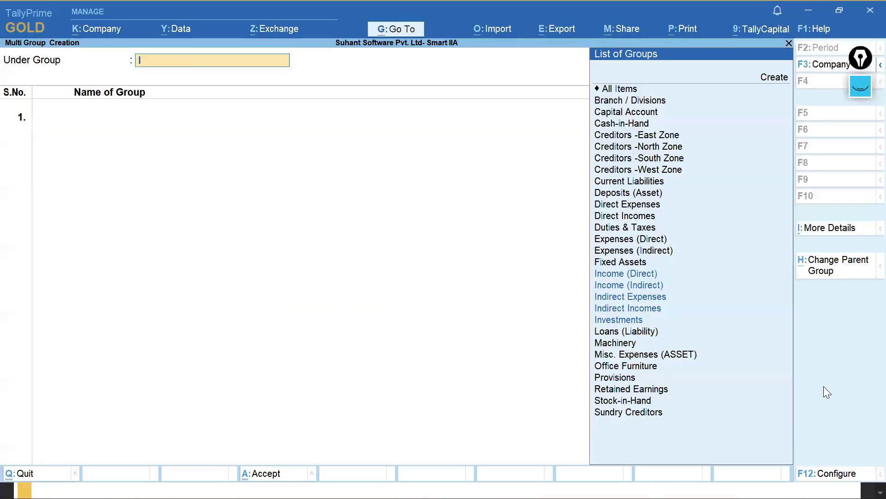
pyautogui.press('Return')
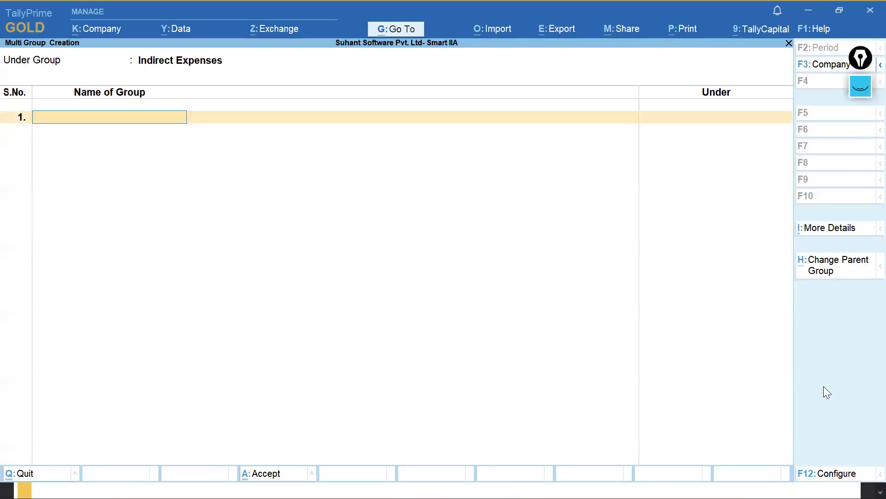
pyautogui.hotkey('alt', 'Tab')
pyautogui.moveTo(166, 191); pyautogui.dragTo(289, 196)
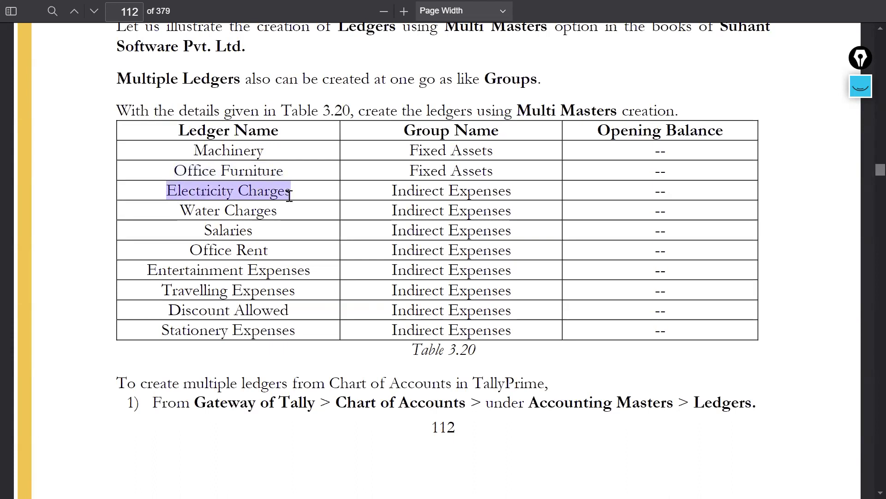
pyautogui.hotkey('ctrl', 'c')
pyautogui.hotkey('alt', 'Tab')
pyautogui.hotkey('ctrl', 'v')
pyautogui.press('Return')
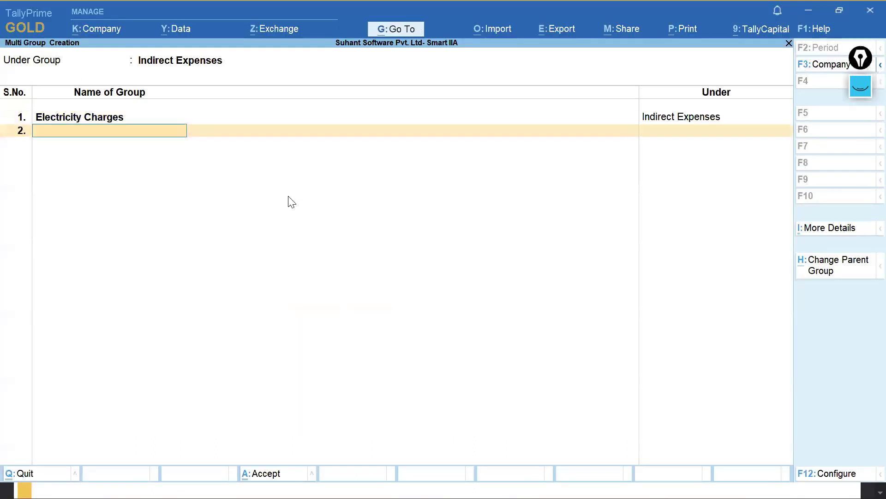
# - Copy Water Charges from Table 3.20 in the Chrome PDF and enter it in TallyPrime as the second name
pyautogui.hotkey('alt', 'Tab')
pyautogui.moveTo(181, 211); pyautogui.dragTo(279, 210)
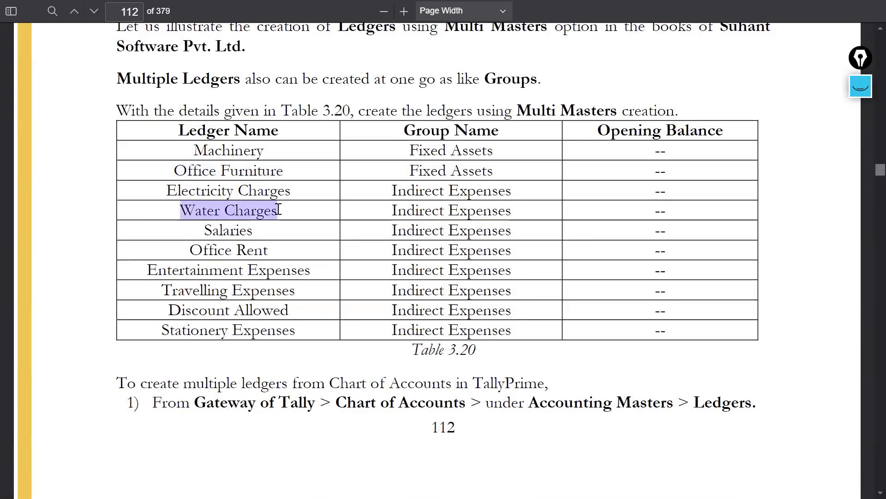
pyautogui.hotkey('ctrl', 'c')
pyautogui.hotkey('alt', 'Tab')
pyautogui.hotkey('ctrl', 'v')
pyautogui.press('Return')
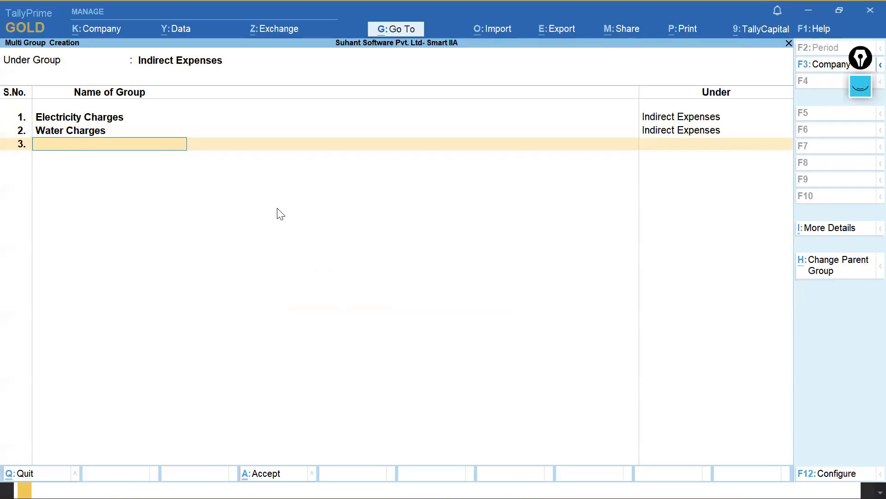
# - Copy Salaries from Table 3.20 in the Chrome PDF and enter it in TallyPrime as the third name
pyautogui.hotkey('alt', 'Tab')
pyautogui.scroll(2, 279, 210)
pyautogui.moveTo(205, 299); pyautogui.dragTo(251, 299)
pyautogui.hotkey('ctrl', 'c')
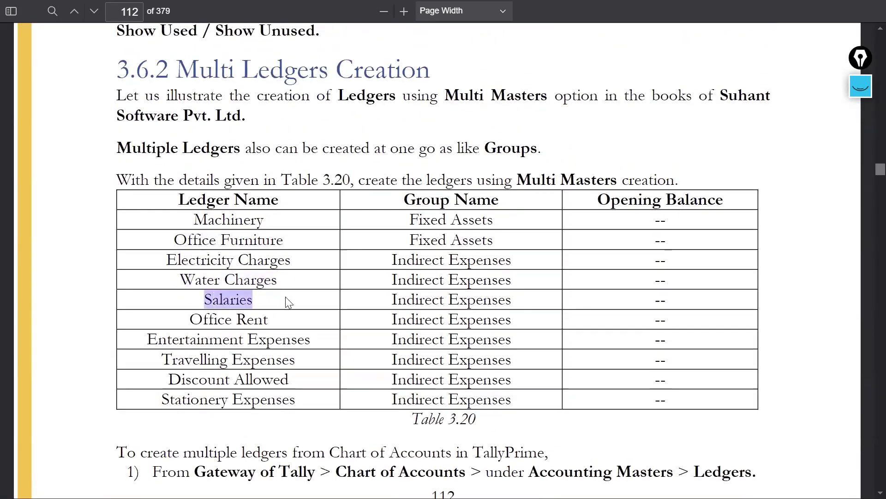
pyautogui.hotkey('alt', 'Tab')
pyautogui.hotkey('ctrl', 'v')
pyautogui.press('Return')
# - Copy Office Rent from Table 3.20 in the Chrome PDF and enter it in TallyPrime as the fourth name
pyautogui.hotkey('alt', 'Tab')
pyautogui.scroll(-3, 287, 300)
pyautogui.moveTo(197, 249); pyautogui.dragTo(270, 250)
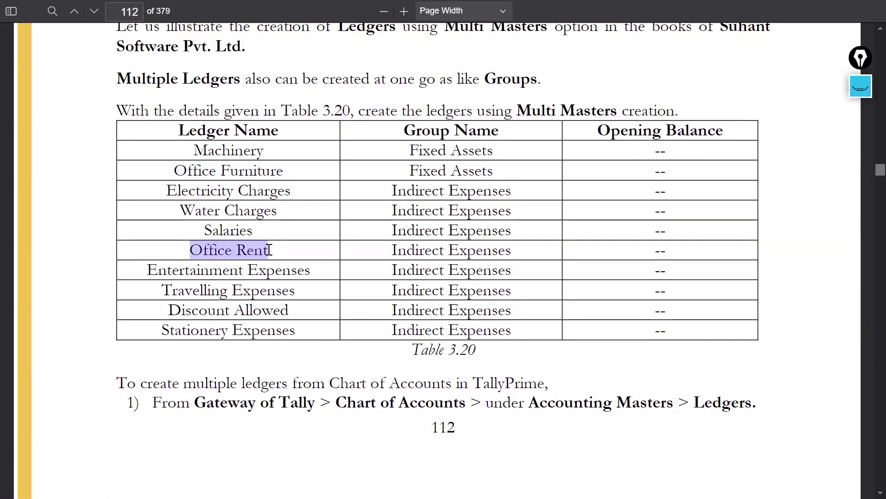
pyautogui.hotkey('ctrl', 'c')
pyautogui.hotkey('alt', 'Tab')
pyautogui.hotkey('ctrl', 'v')
pyautogui.press('Return')
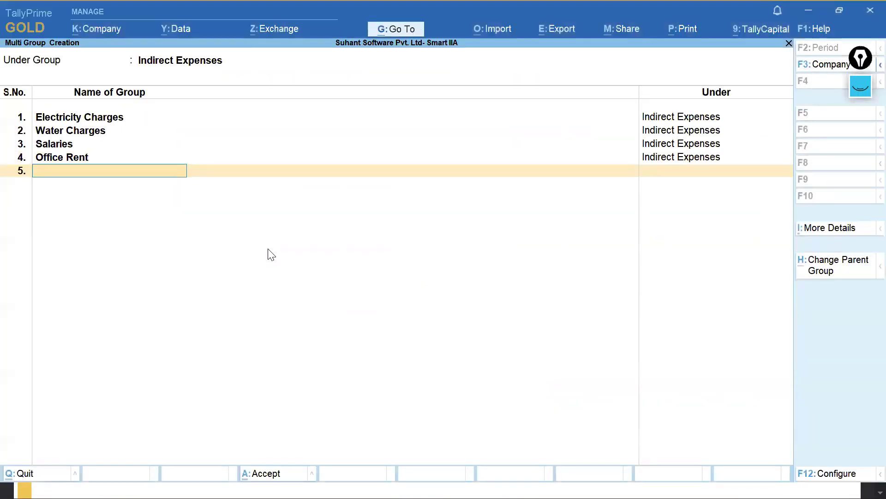
# - Copy Entertainment Expenses from Table 3.20 in the Chrome PDF and enter it in TallyPrime as the fifth name
pyautogui.hotkey('alt', 'Tab')
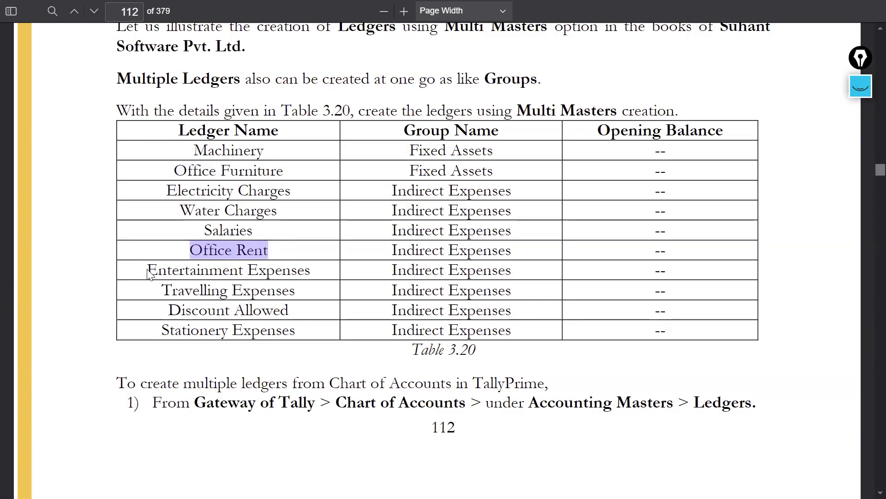
pyautogui.click(177, 269)
pyautogui.moveTo(177, 269); pyautogui.dragTo(310, 271)
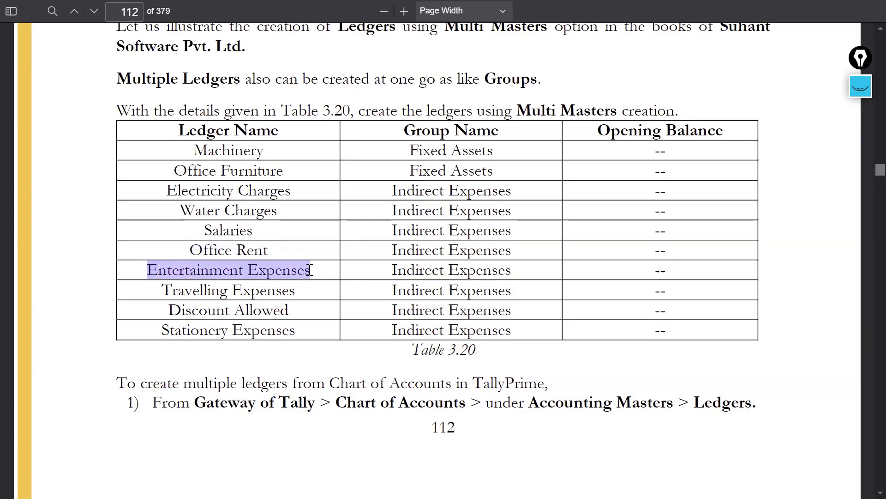
pyautogui.hotkey('ctrl', 'c')
pyautogui.scroll(-5, 310, 270)
pyautogui.hotkey('alt', 'Tab')
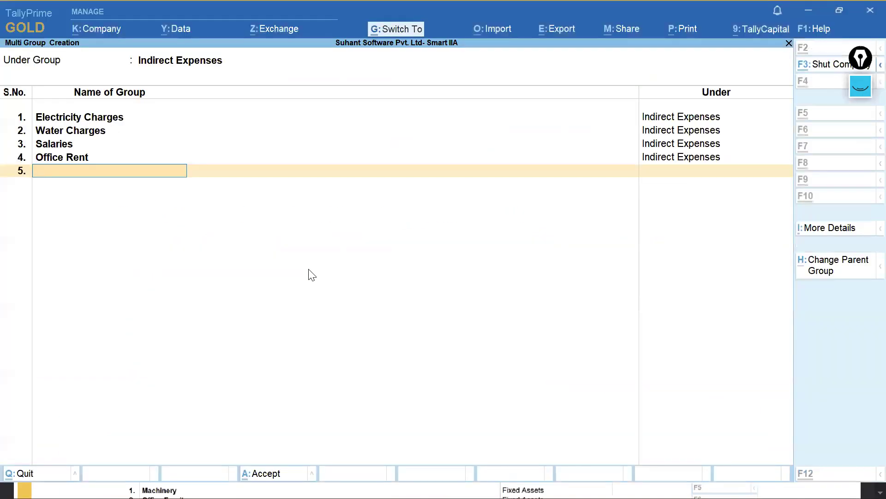
pyautogui.hotkey('ctrl', 'v')
pyautogui.press('Return')
pyautogui.press('Return')
# - Copy Travelling Expenses from Table 3.20 in the Chrome PDF and enter it in TallyPrime as the sixth name
pyautogui.hotkey('alt', 'Tab')
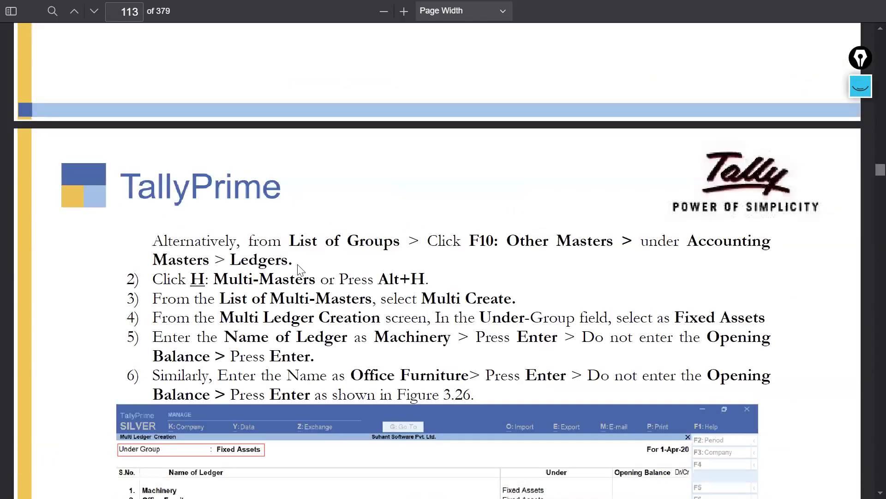
pyautogui.scroll(10, 291, 272)
pyautogui.click(171, 360)
pyautogui.moveTo(166, 358); pyautogui.dragTo(296, 358)
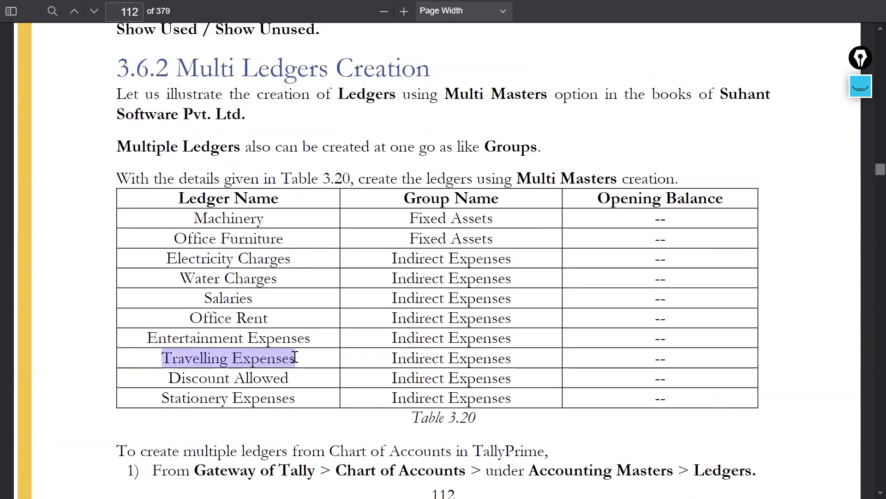
pyautogui.hotkey('ctrl', 'c')
pyautogui.hotkey('alt', 'Tab')
pyautogui.hotkey('ctrl', 'v')
pyautogui.press('Return')
pyautogui.press('Return')
# - Copy Discount Allowed from Table 3.20 in the Chrome PDF and enter it in TallyPrime as the seventh name
pyautogui.hotkey('alt', 'Tab')
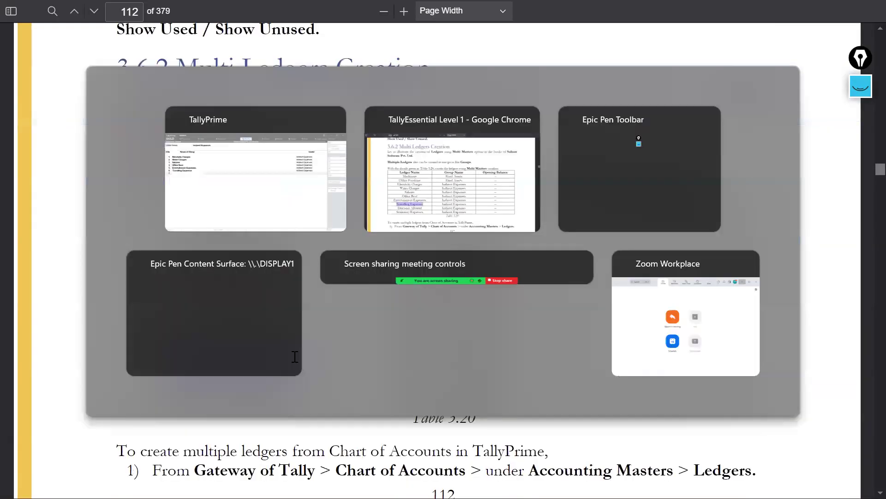
pyautogui.moveTo(169, 378); pyautogui.dragTo(285, 378)
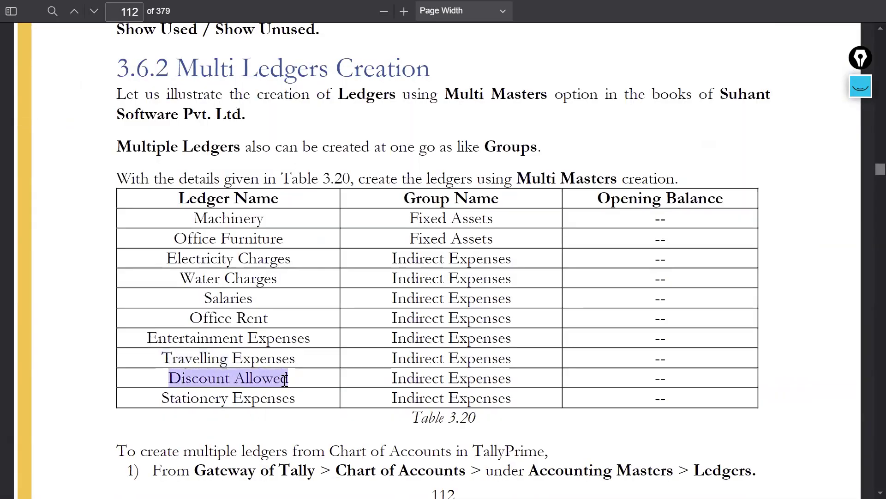
pyautogui.hotkey('ctrl', 'c')
pyautogui.hotkey('alt', 'Tab')
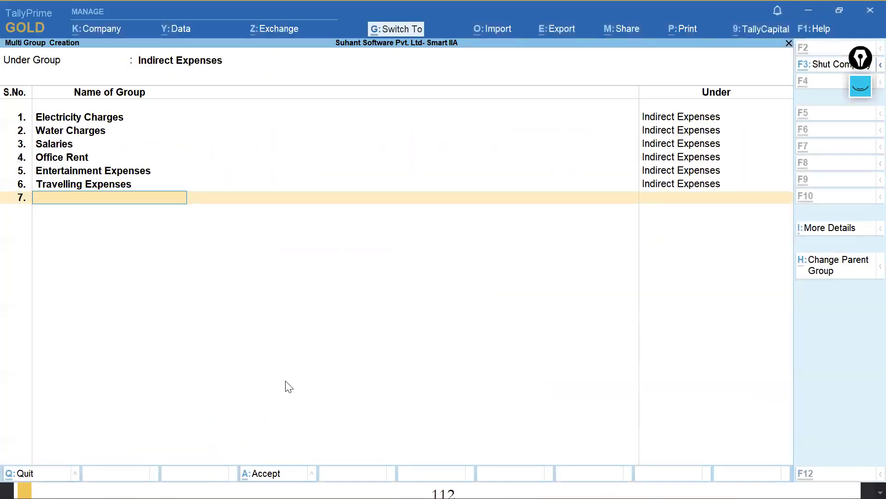
pyautogui.hotkey('ctrl', 'v')
pyautogui.press('Return')
pyautogui.press('Return')
# - Copy Stationery Expenses from Table 3.20 in the Chrome PDF and enter it in TallyPrime as the eighth name
pyautogui.hotkey('alt', 'Tab')
pyautogui.scroll(-2, 289, 393)
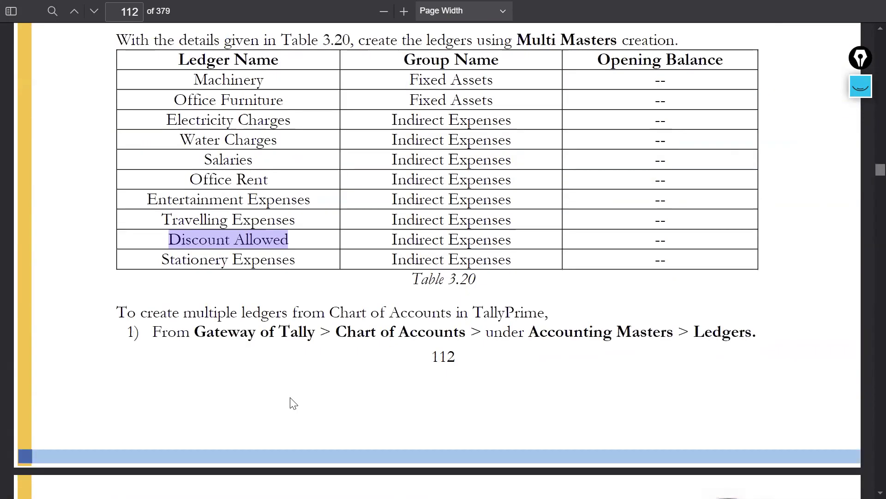
pyautogui.click(172, 255)
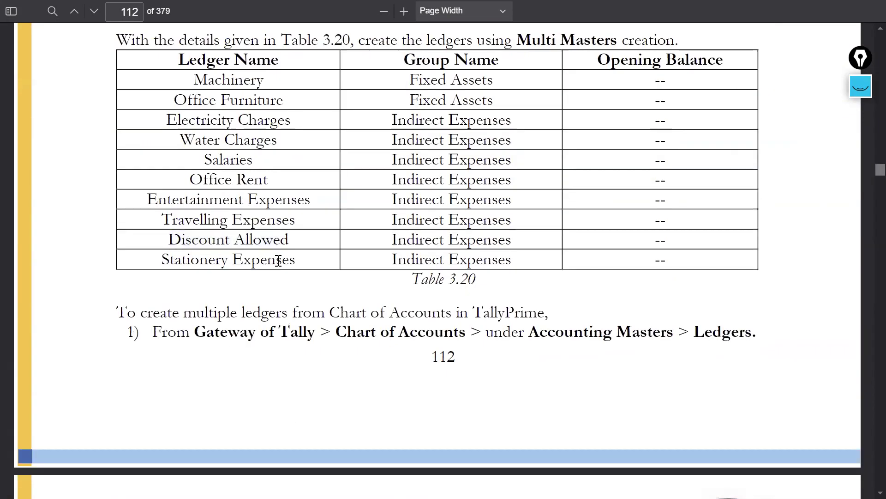
pyautogui.moveTo(165, 258); pyautogui.dragTo(298, 260)
pyautogui.hotkey('ctrl', 'c')
pyautogui.hotkey('alt', 'Tab')
pyautogui.hotkey('ctrl', 'v')
pyautogui.press('Return')
pyautogui.press('Return')
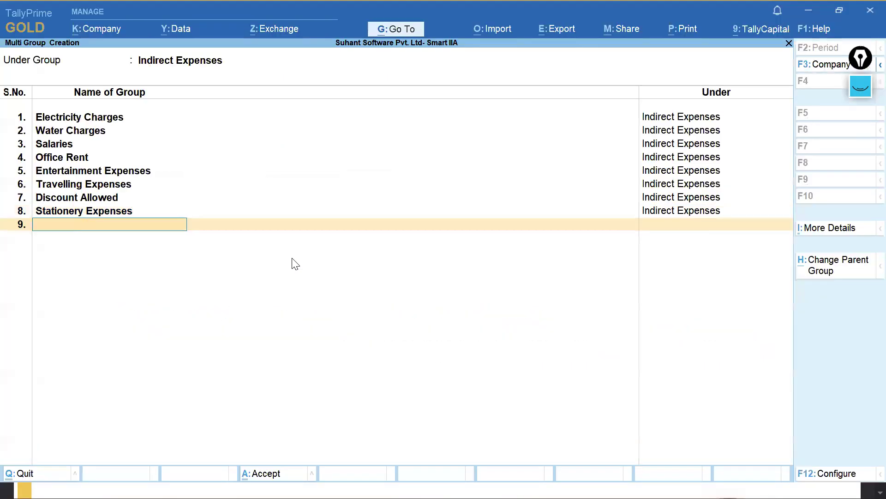
# - Check the multi-ledger instructions in the Chrome PDF and save the Indirect Expenses list in TallyPrime
pyautogui.hotkey('alt', 'Tab')
pyautogui.scroll(-10, 336, 283)
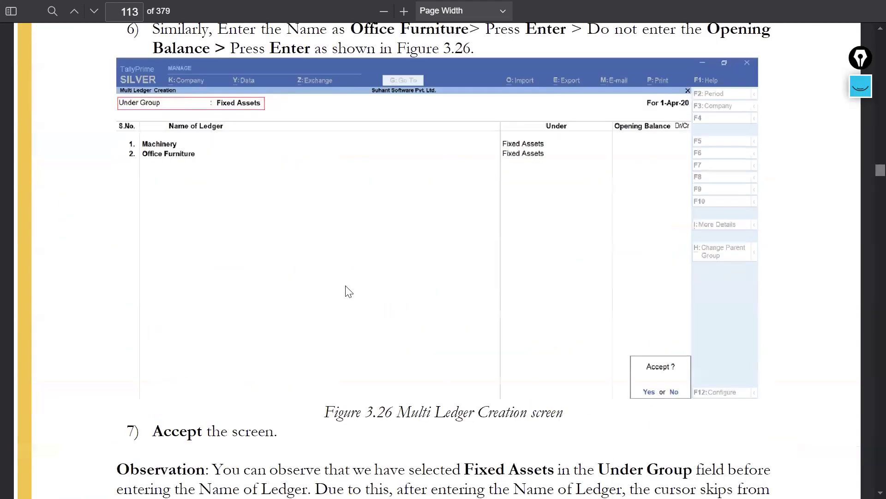
pyautogui.scroll(-10, 349, 291)
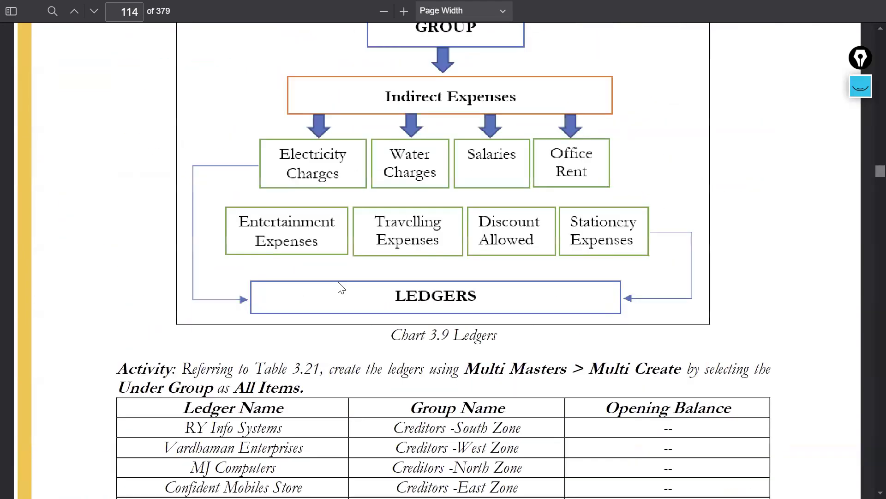
pyautogui.hotkey('alt', 'Tab')
pyautogui.hotkey('ctrl', 'a')
# - Examine the activity instructions and the ledgers with their groups in Table 3.21 of the Chrome PDF
pyautogui.hotkey('alt', 'Tab')
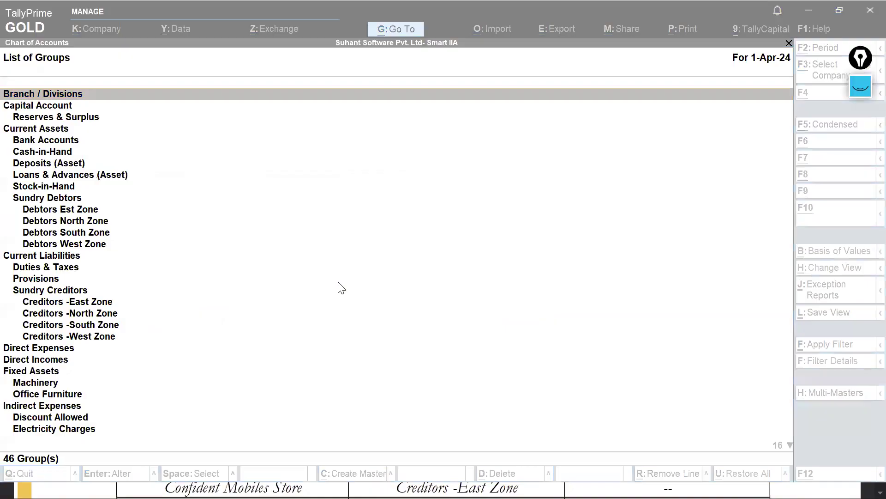
pyautogui.scroll(-5, 360, 287)
pyautogui.hotkey('alt', 'Tab')
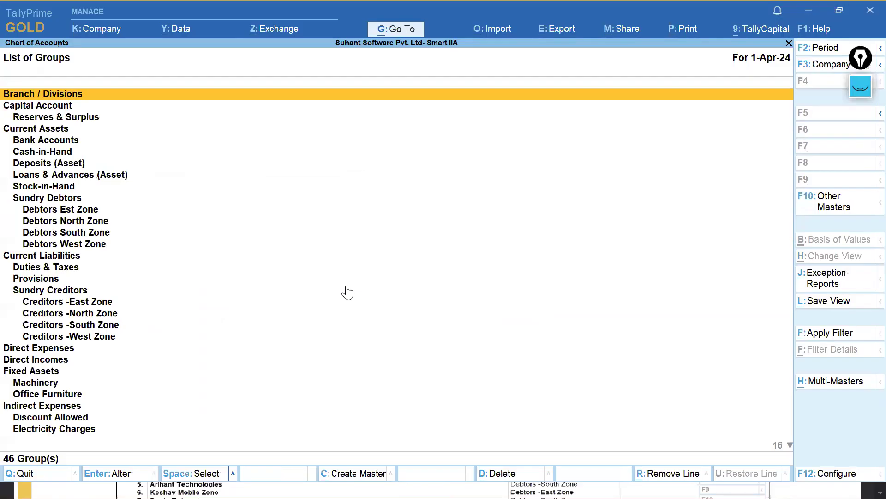
pyautogui.hotkey('alt', 'Tab')
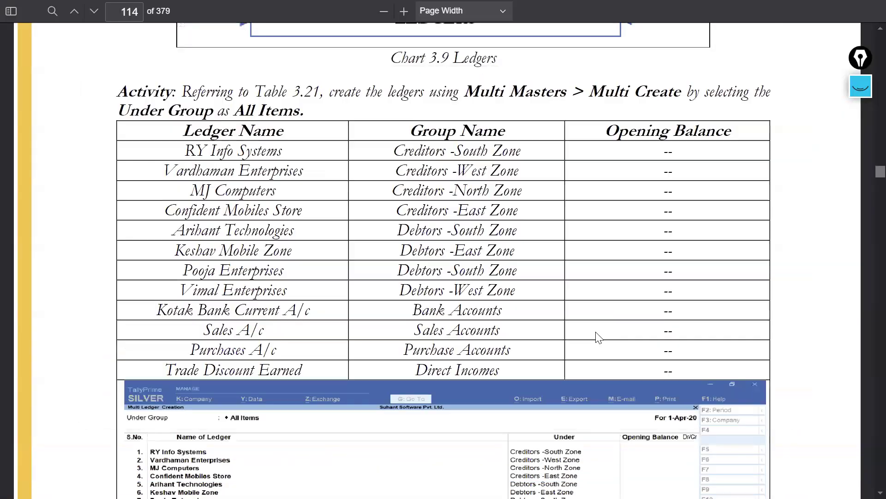
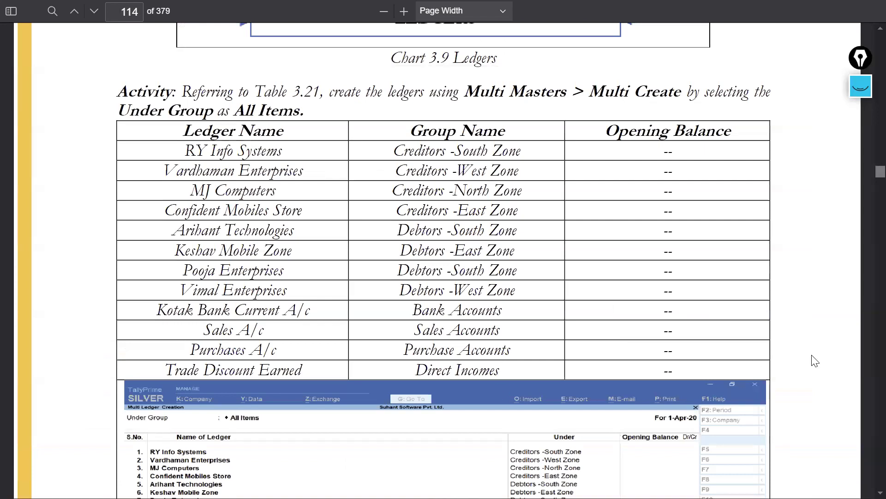
pyautogui.hotkey('alt', 'Tab')
pyautogui.click(835, 384)
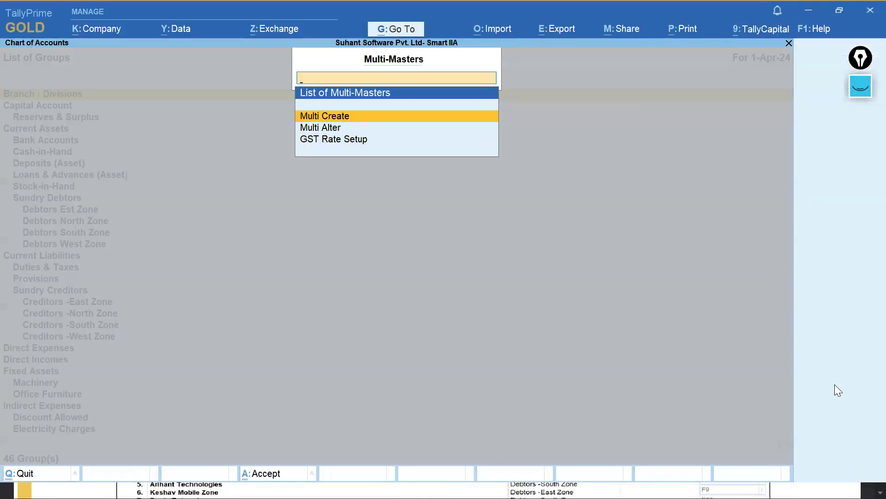
pyautogui.press('Return')
pyautogui.hotkey('alt', 'Tab')
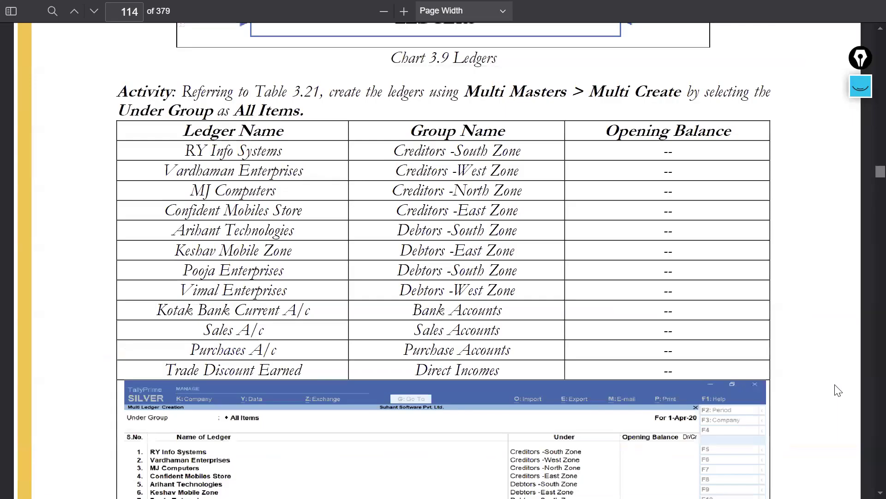
pyautogui.hotkey('alt', 'Tab')
pyautogui.press('Escape')
pyautogui.press('Return')
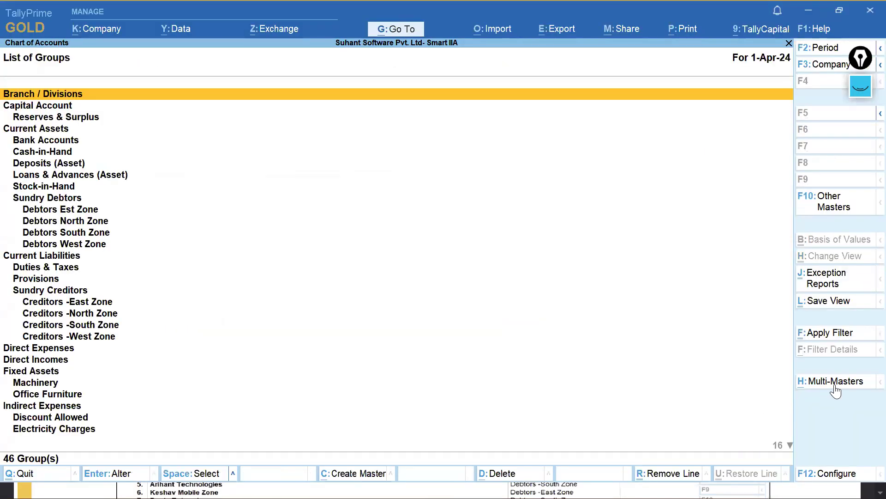
pyautogui.hotkey('alt', 'Tab')
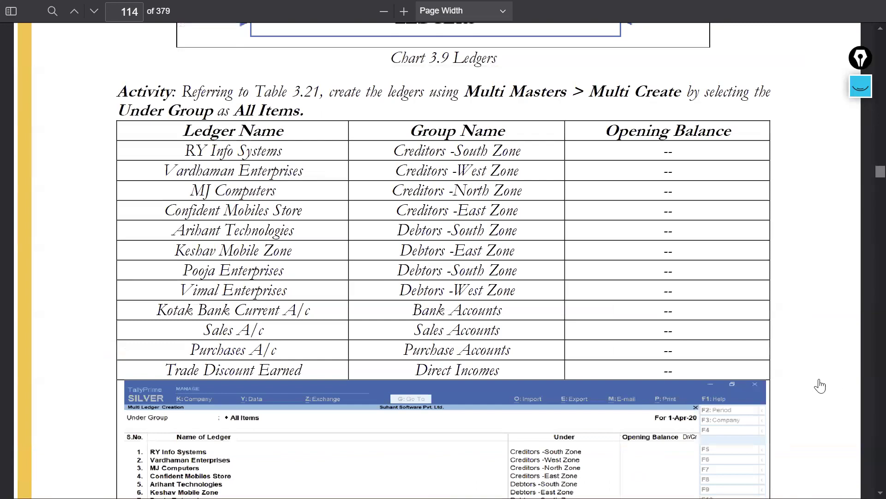
# - Switch to TallyPrime and open the list of ledgers in the Chart of Accounts
pyautogui.hotkey('alt', 'Tab')
pyautogui.press('Escape')
pyautogui.press('Down')
pyautogui.press('Return')
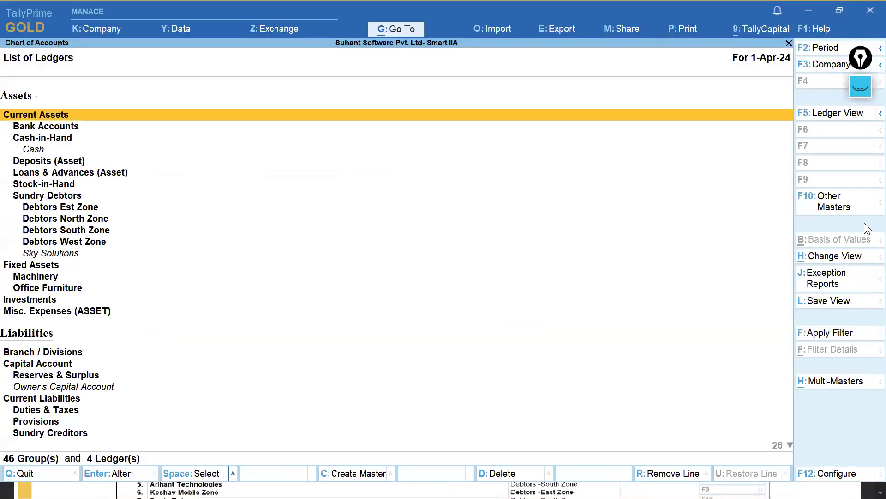
# - Start creating multiple ledgers at once through Multi-Masters, with All Items as the parent group
pyautogui.click(826, 380)
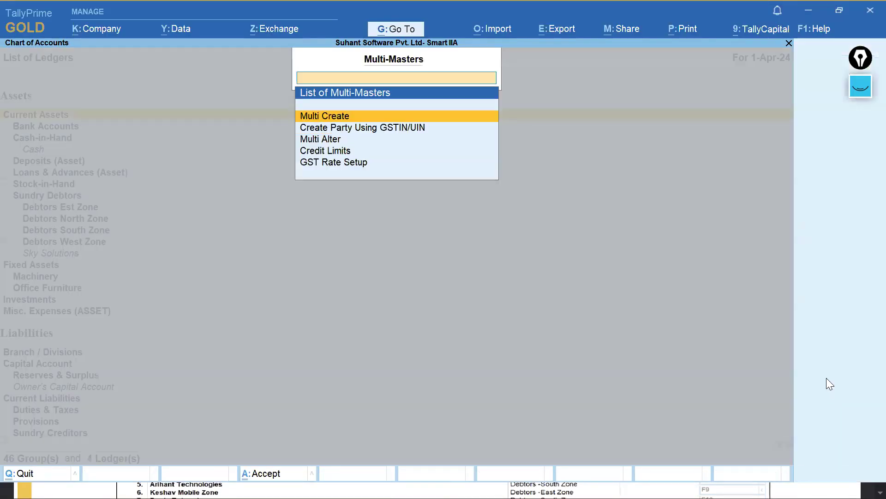
pyautogui.press('Down')
pyautogui.press('Down')
pyautogui.press('Up')
pyautogui.press('Up')
pyautogui.press('Down')
pyautogui.press('Up')
pyautogui.press('Return')
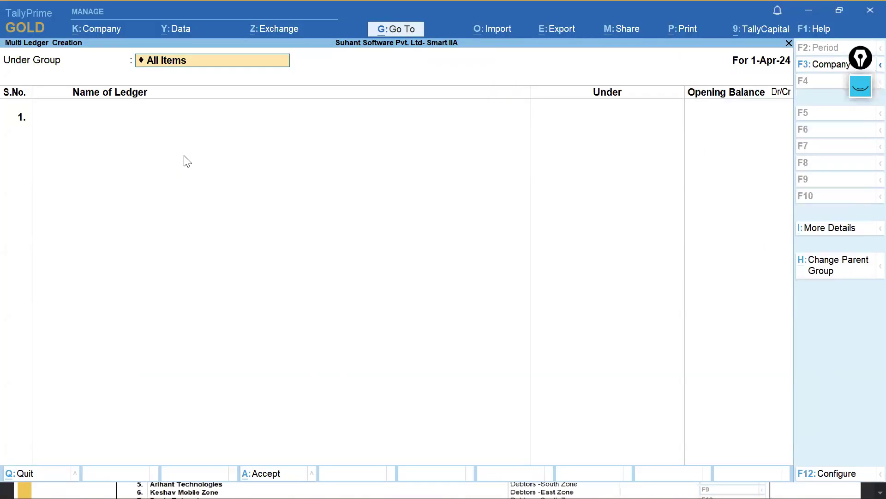
pyautogui.press('Return')
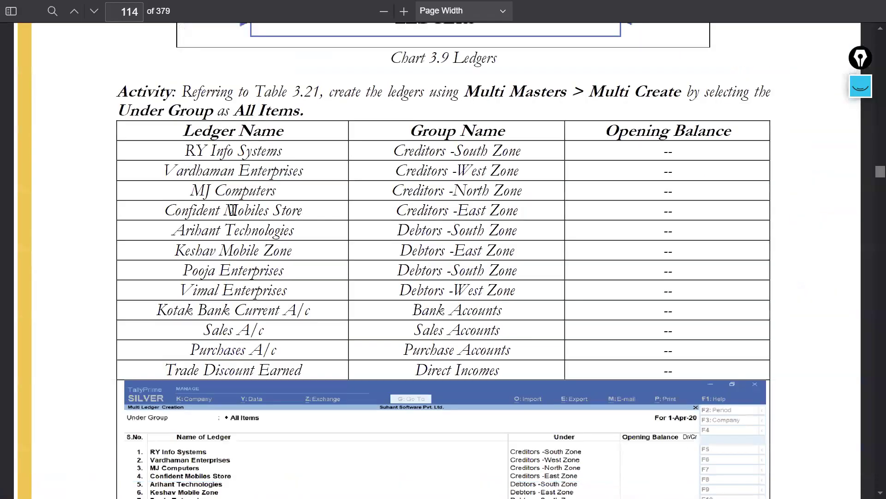
# - Copy RY Info Systems from the PDF activity table and enter it as the first ledger name
pyautogui.moveTo(185, 151); pyautogui.dragTo(283, 153)
pyautogui.hotkey('ctrl', 'c')
pyautogui.hotkey('alt', 'Tab')
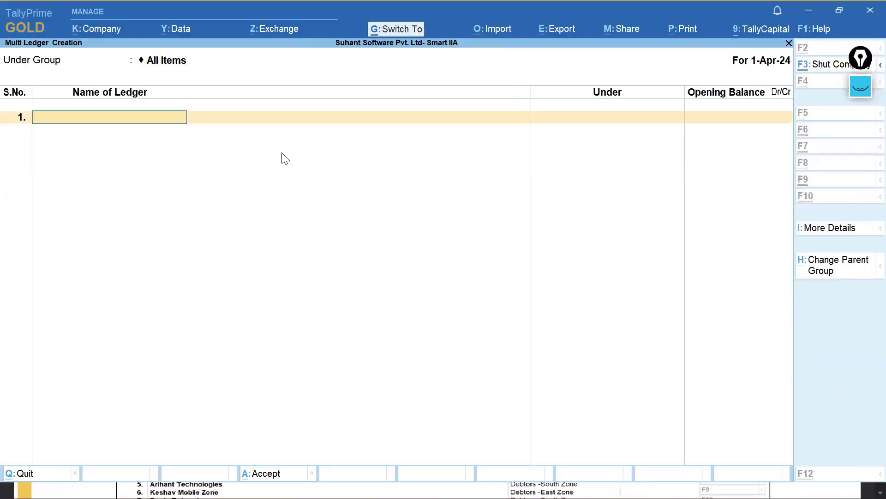
pyautogui.hotkey('ctrl', 'v')
pyautogui.press('Return')
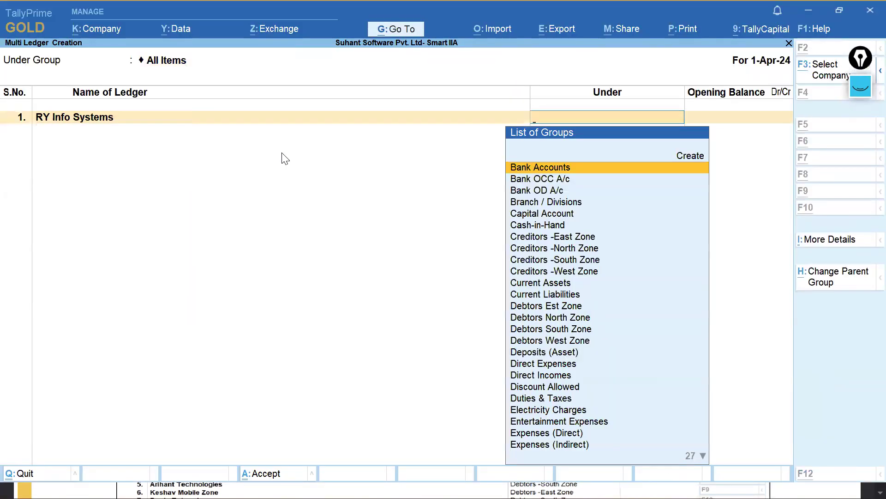
# - Check the PDF table and place RY Info Systems under Creditors -South Zone, leaving its opening balance blank
pyautogui.hotkey('alt', 'Tab')
pyautogui.hotkey('alt', 'Tab')
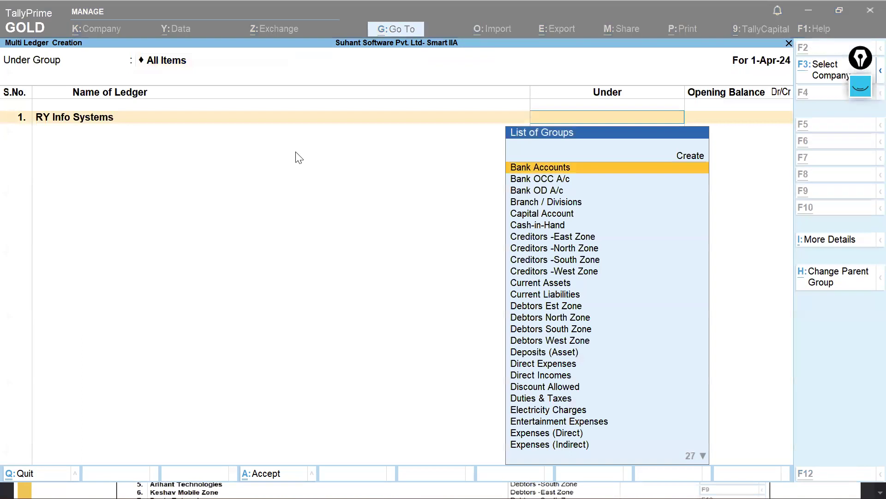
pyautogui.hotkey('alt', 'Tab')
pyautogui.moveTo(399, 147); pyautogui.dragTo(514, 149)
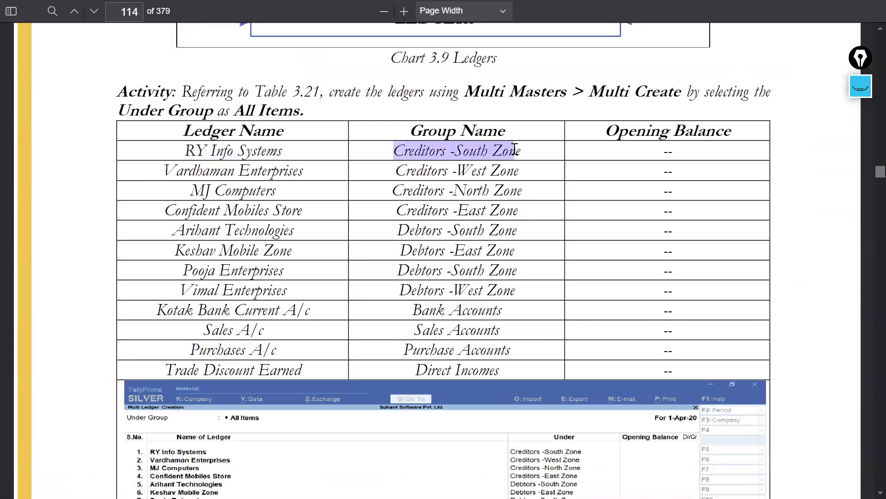
pyautogui.hotkey('alt', 'Tab')
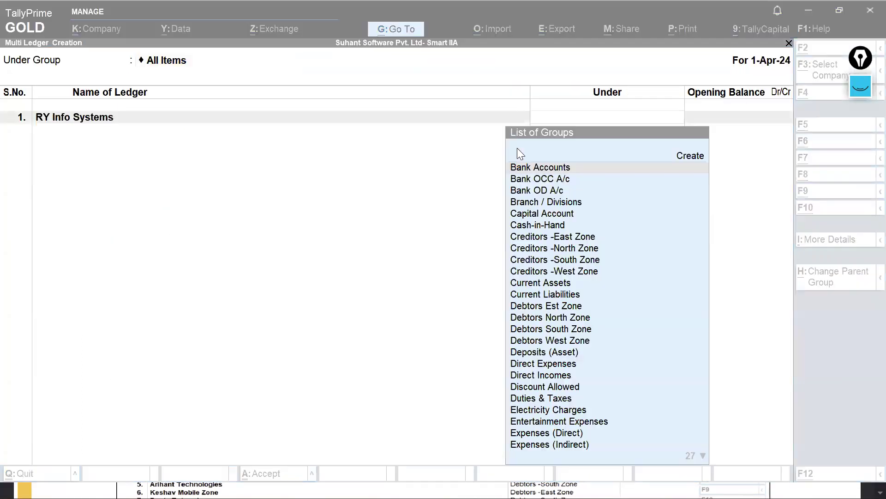
pyautogui.write('Sou')
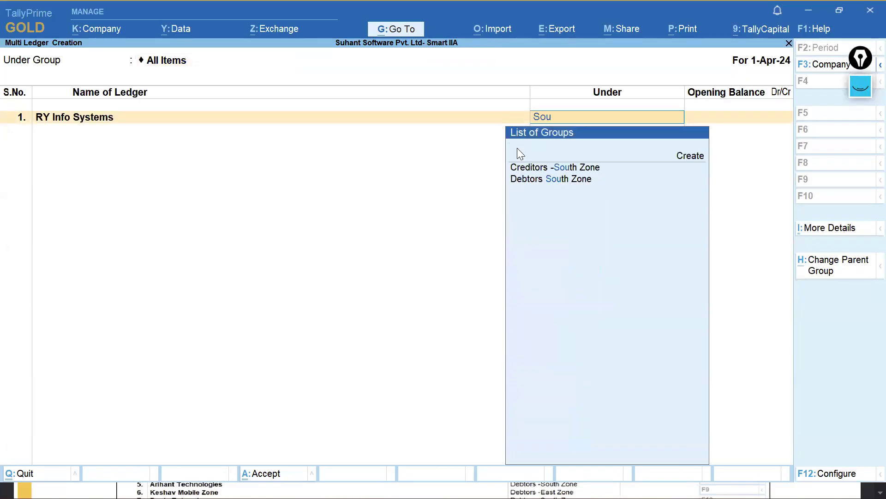
pyautogui.press('Return')
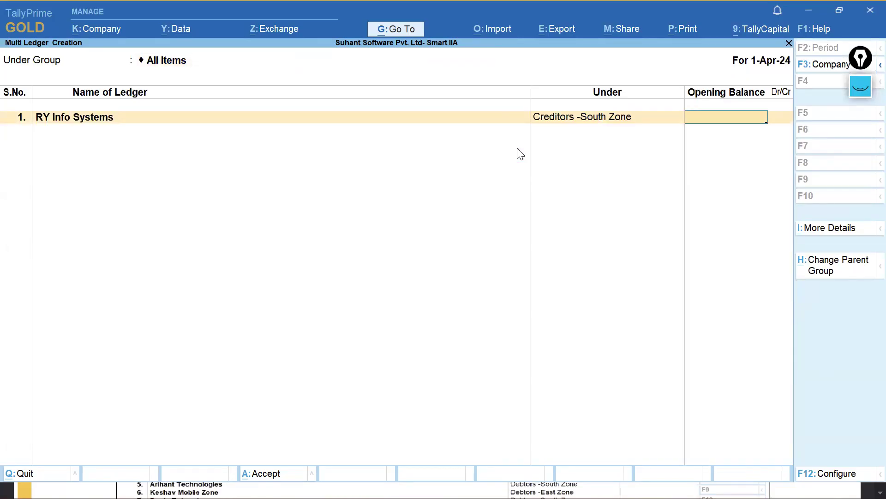
pyautogui.press('Return')
# - Copy the second ledger name from the PDF table and enter it as Vrdhaman Enterprises
pyautogui.hotkey('alt', 'Tab')
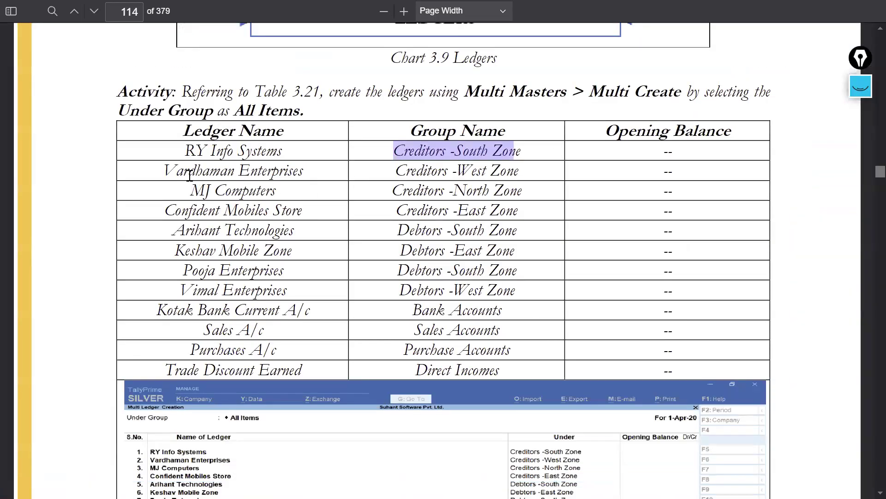
pyautogui.moveTo(168, 169); pyautogui.dragTo(301, 170)
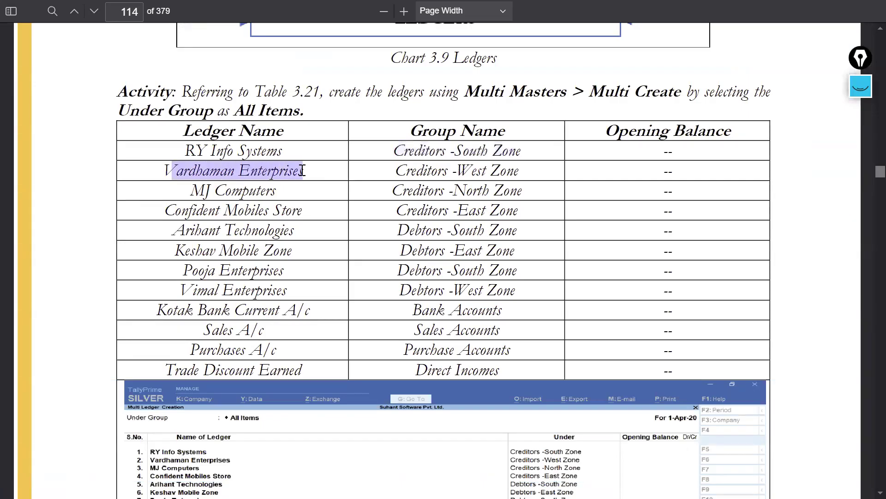
pyautogui.hotkey('ctrl', 'c')
pyautogui.hotkey('alt', 'Tab')
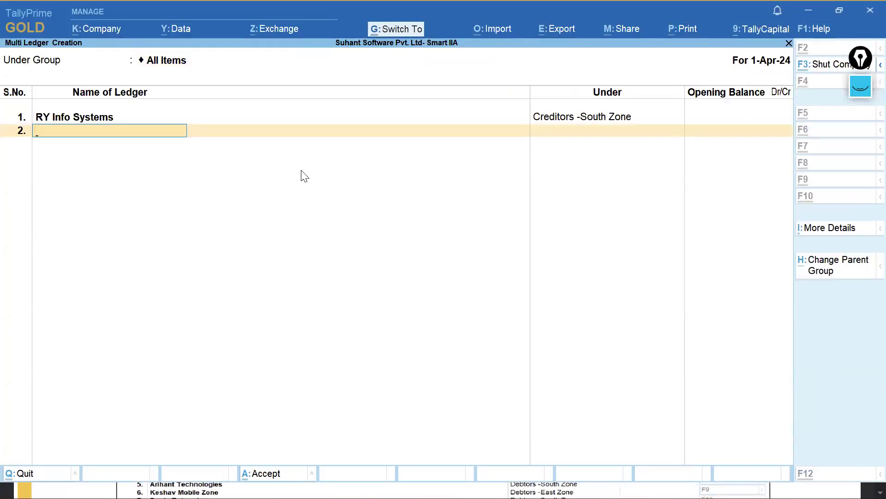
pyautogui.hotkey('ctrl', 'alt', 'v')
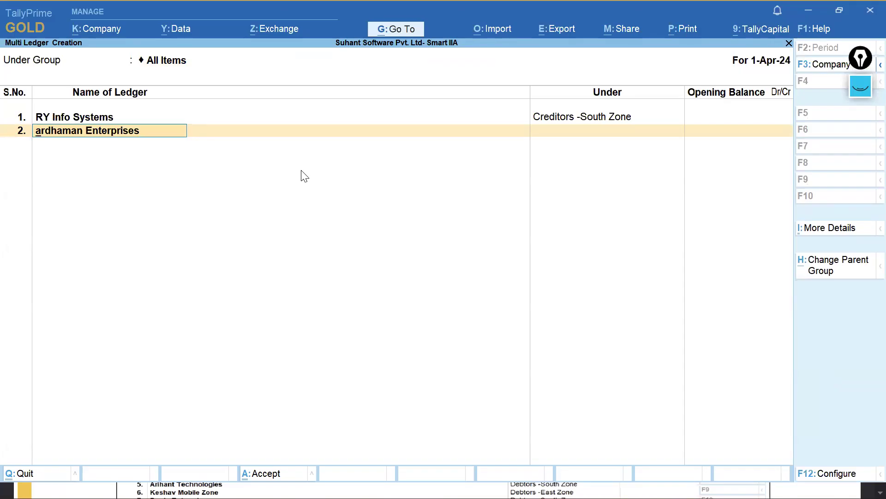
pyautogui.write('V')
pyautogui.press('Return')
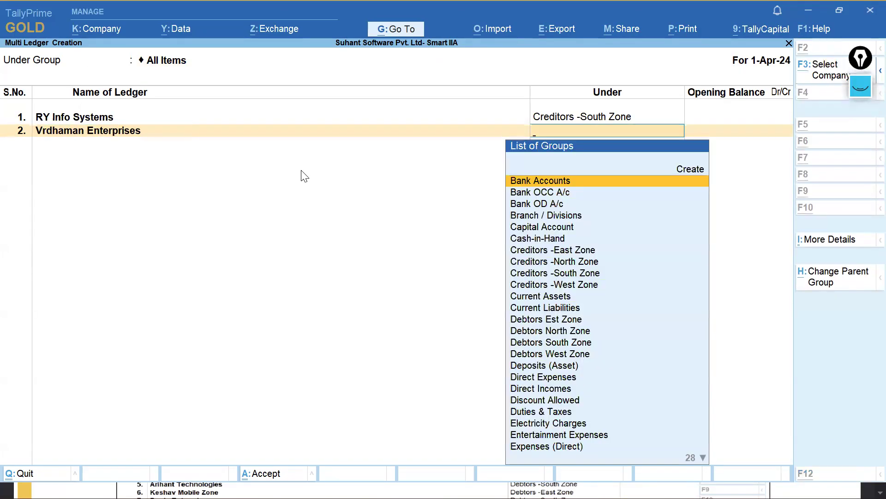
# - Check the PDF table and assign the second ledger to the Debtors West Zone group
pyautogui.hotkey('alt', 'Tab')
pyautogui.hotkey('alt', 'Tab')
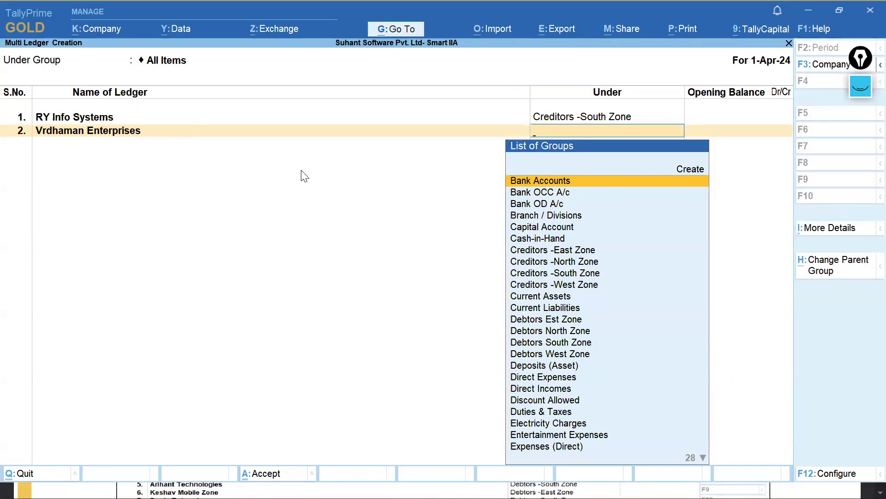
pyautogui.hotkey('alt', 'Tab')
pyautogui.hotkey('alt', 'Tab')
pyautogui.write('Wes')
pyautogui.press('Return')
pyautogui.press('Down')
pyautogui.press('Down')
pyautogui.press('Return')
# - Set the second ledger's group to Creditors -West Zone and leave its opening balance blank
pyautogui.press('BackSpace')
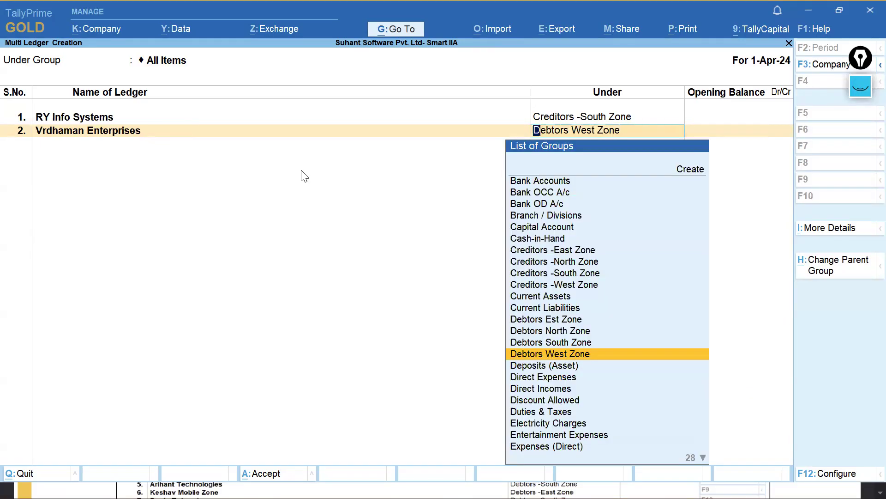
pyautogui.write('Cred')
pyautogui.press('Down')
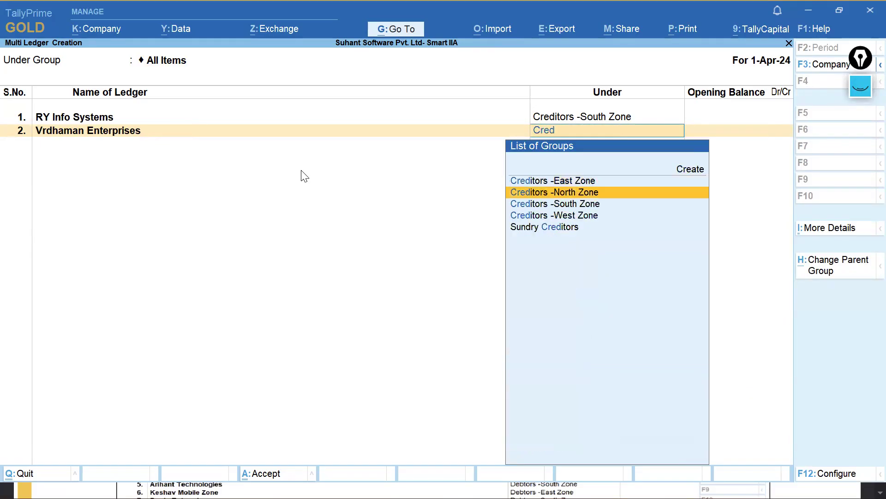
pyautogui.press('Up')
pyautogui.press('Up')
pyautogui.press('Down')
pyautogui.press('Down')
pyautogui.press('Down')
pyautogui.press('Up')
pyautogui.press('Up')
pyautogui.press('Down')
pyautogui.press('Down')
pyautogui.press('Down')
pyautogui.press('Return')
pyautogui.press('Return')
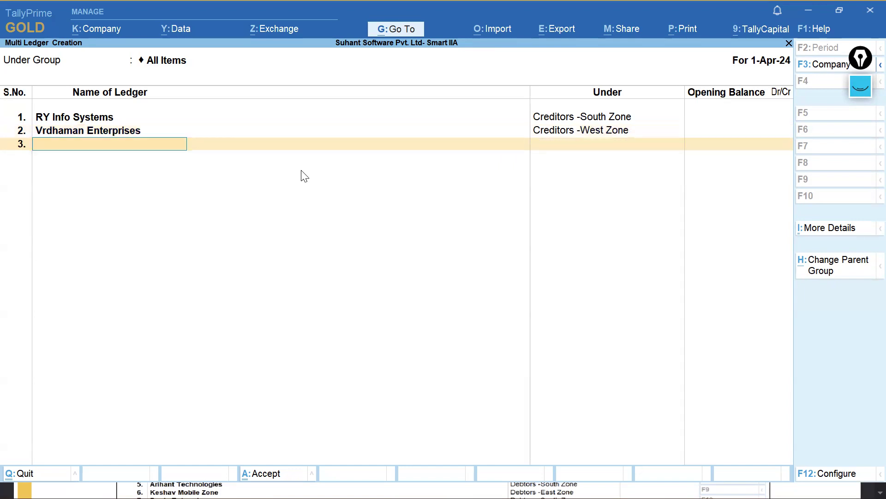
# - Copy MJ Computers from the PDF table and enter it as the third ledger name
pyautogui.hotkey('alt', 'Tab')
pyautogui.scroll(3, 282, 153)
pyautogui.scroll(-3, 268, 219)
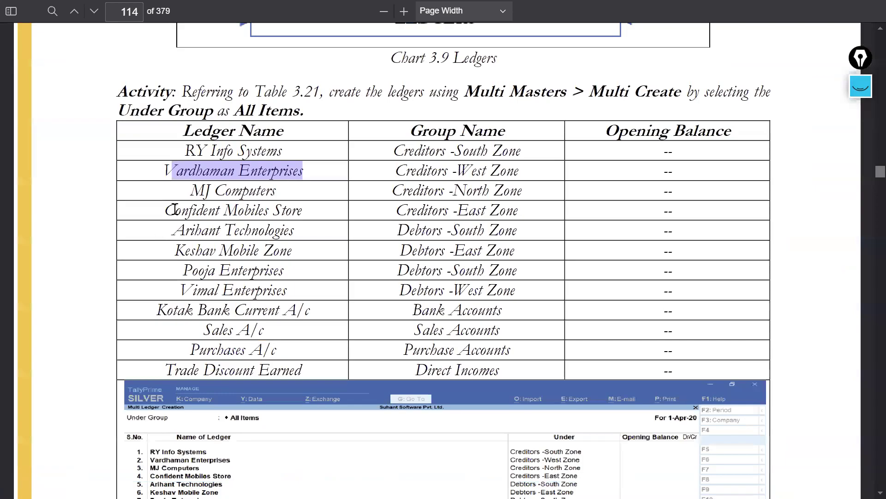
pyautogui.moveTo(193, 189); pyautogui.dragTo(276, 190)
pyautogui.hotkey('ctrl', 'c')
pyautogui.hotkey('alt', 'Tab')
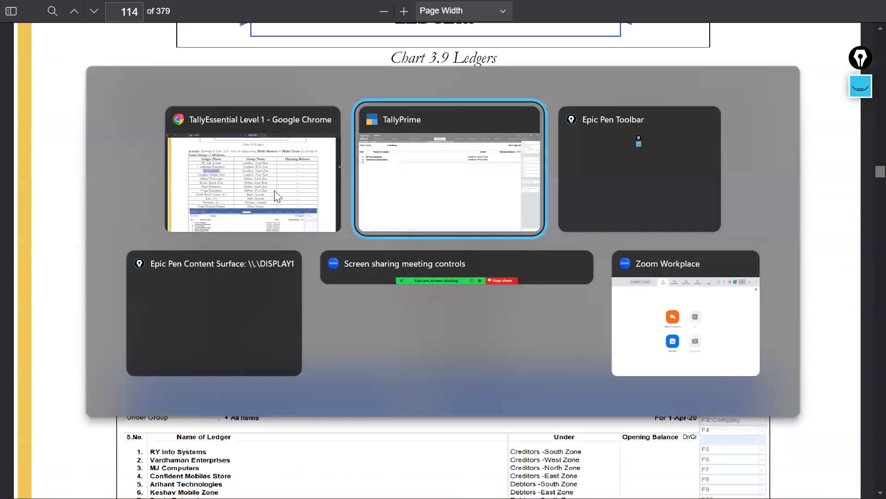
pyautogui.hotkey('ctrl', 'v')
pyautogui.press('Return')
# - Check the PDF table and place MJ Computers under Creditors -North Zone with a blank opening balance
pyautogui.hotkey('alt', 'Tab')
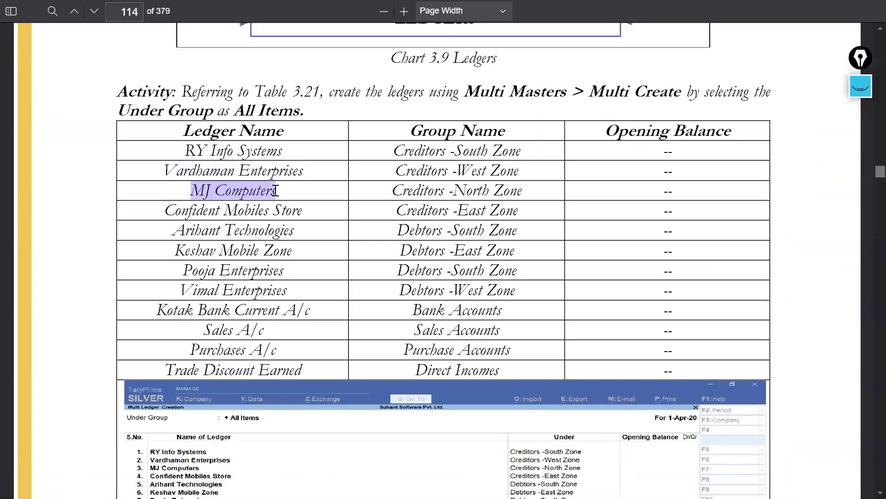
pyautogui.hotkey('alt', 'Tab')
pyautogui.write('Nor')
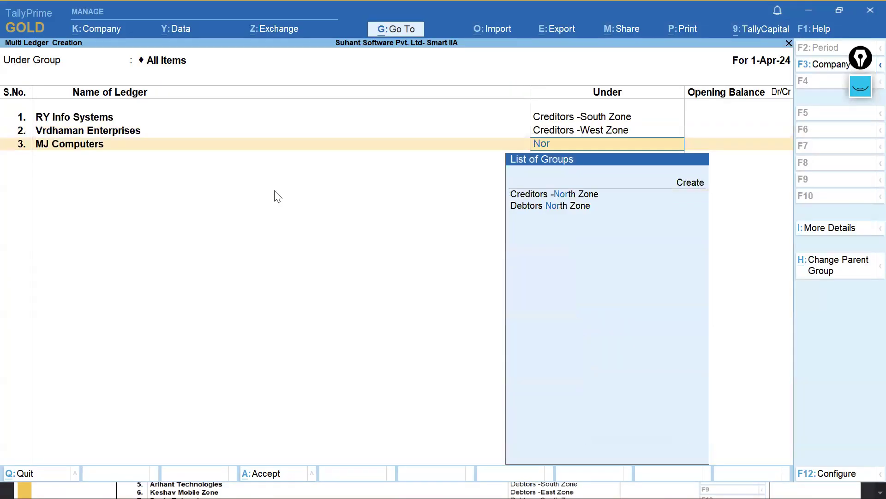
pyautogui.write('t')
pyautogui.press('Return')
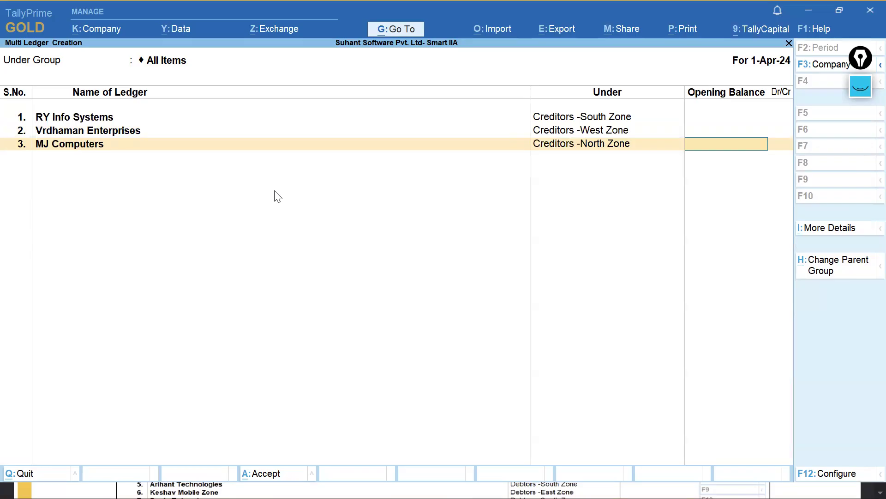
pyautogui.press('Return')
# - Copy Confident Mobiles Store from the PDF table and enter it as the fourth ledger name
pyautogui.hotkey('alt', 'Tab')
pyautogui.moveTo(174, 210); pyautogui.dragTo(303, 209)
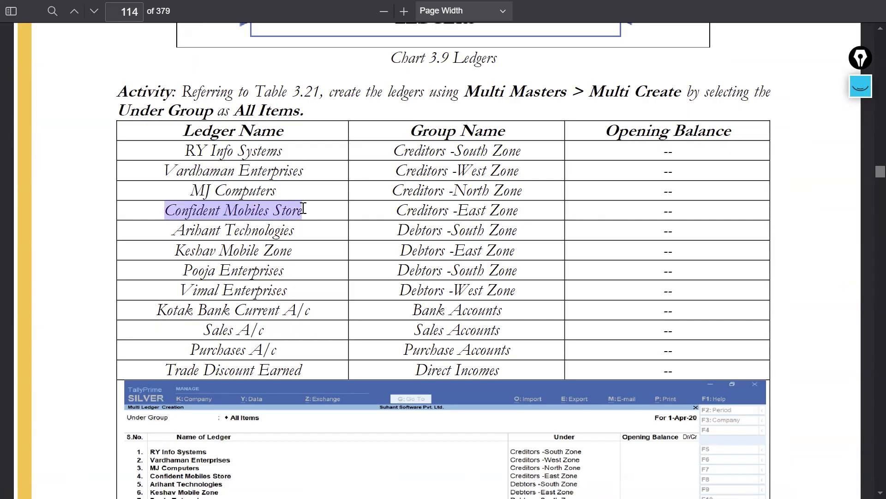
pyautogui.hotkey('ctrl', 'c')
pyautogui.hotkey('alt', 'Tab')
pyautogui.hotkey('ctrl', 'v')
pyautogui.press('Return')
# - Assign Confident Mobiles Store to the Creditors -West Zone group
pyautogui.write('E')
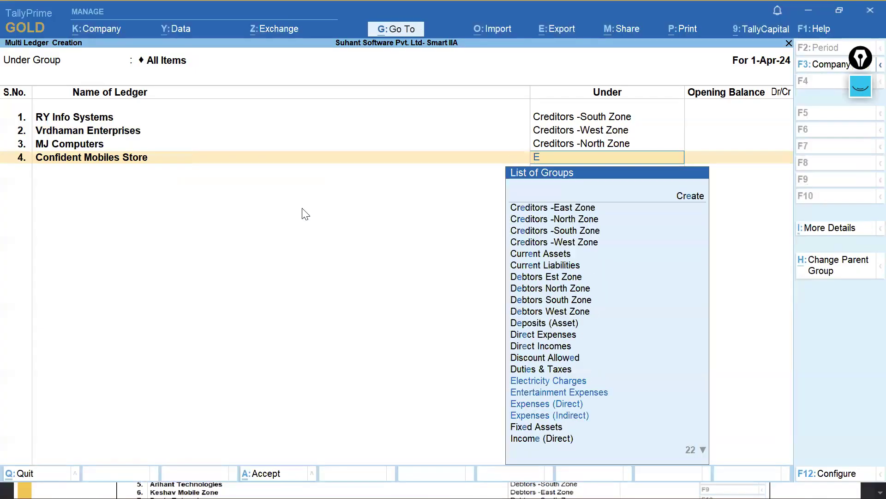
pyautogui.write('st')
pyautogui.press('Down')
pyautogui.press('Up')
pyautogui.press('Return')
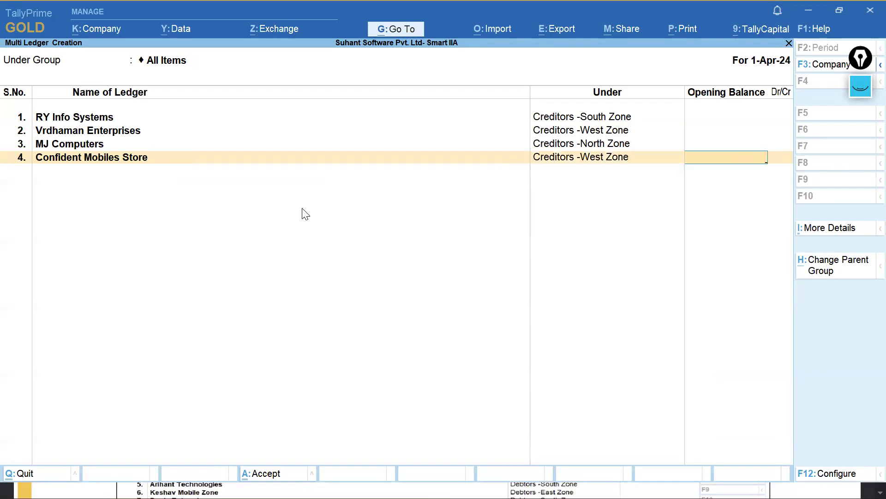
# - Set the group of Confident Mobiles Store to Creditors -East Zone and leave its opening balance blank
pyautogui.press('BackSpace')
pyautogui.write('Est')
pyautogui.press('BackSpace')
pyautogui.write('a')
pyautogui.press('BackSpace')
pyautogui.press('BackSpace')
pyautogui.write('as')
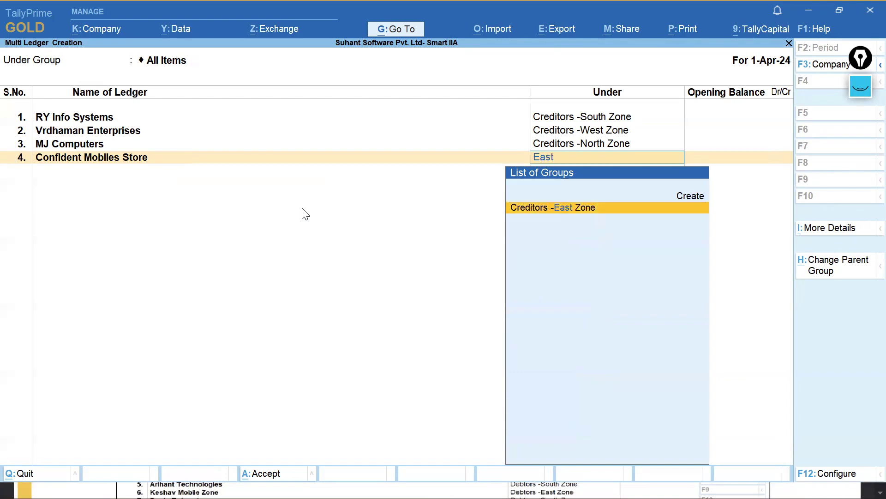
pyautogui.write('t')
pyautogui.press('Return')
pyautogui.press('Return')
# - Copy Arihant Technologies from the PDF table and enter it as the fifth ledger name
pyautogui.hotkey('alt', 'Tab')
pyautogui.scroll(-3, 302, 210)
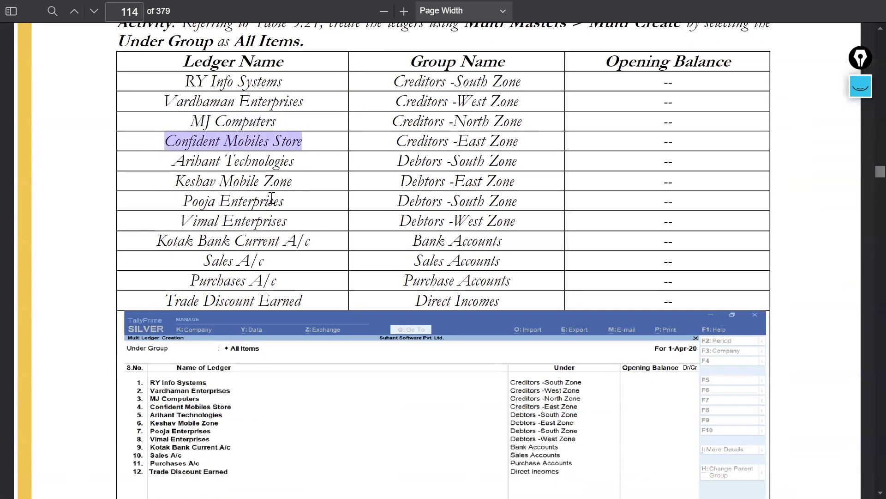
pyautogui.moveTo(173, 162); pyautogui.dragTo(298, 160)
pyautogui.hotkey('ctrl', 'c')
pyautogui.hotkey('alt', 'Tab')
pyautogui.hotkey('ctrl', 'v')
pyautogui.press('Return')
# - Place Arihant Technologies under Debtors South Zone and leave its opening balance blank
pyautogui.write('So')
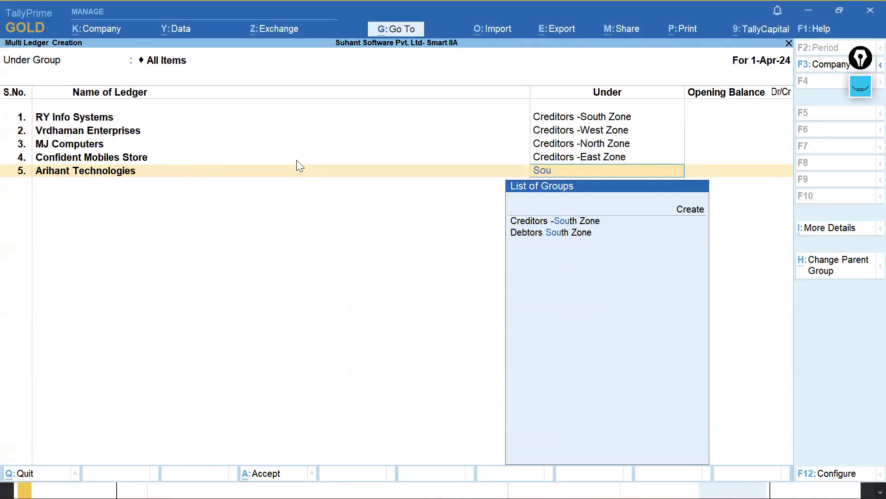
pyautogui.press('Down')
pyautogui.write('u')
pyautogui.press('Return')
pyautogui.press('Return')
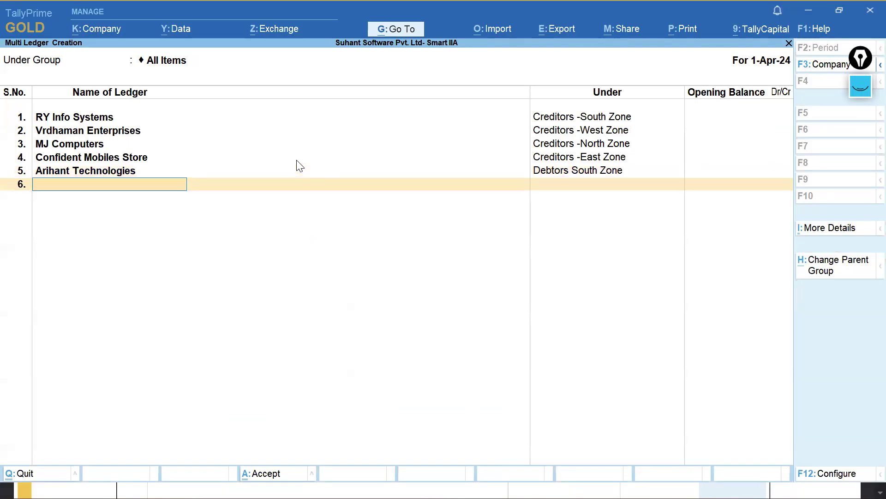
# - Copy Keshav Mobile Zone from the PDF table and enter it as the sixth ledger name
pyautogui.hotkey('alt', 'Tab')
pyautogui.moveTo(176, 181); pyautogui.dragTo(292, 184)
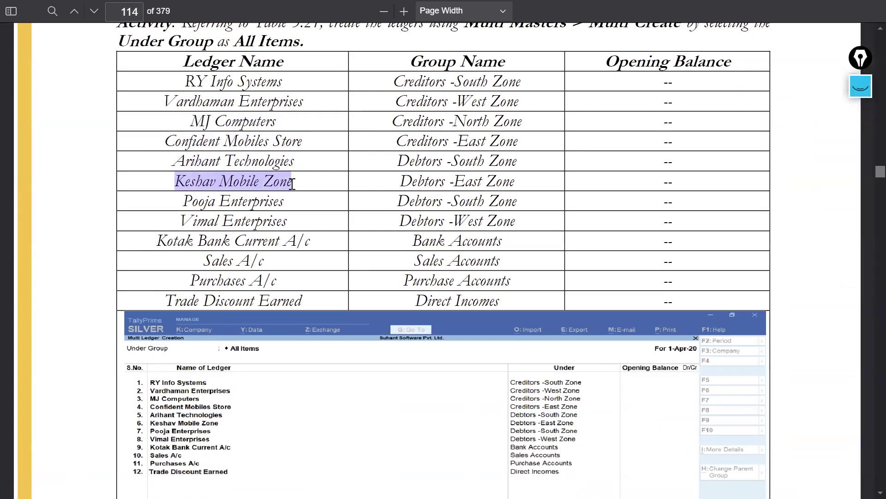
pyautogui.hotkey('ctrl', 'c')
pyautogui.hotkey('alt', 'Tab')
pyautogui.hotkey('ctrl', 'alt', 'v')
pyautogui.press('Return')
# - Assign Keshav Mobile Zone to the Debtors Est Zone group
pyautogui.write('Est')
pyautogui.press('Down')
pyautogui.press('Down')
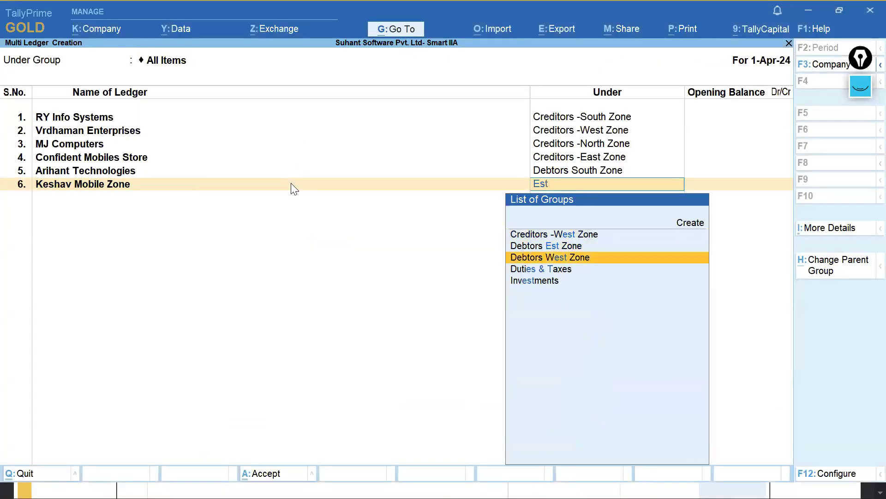
pyautogui.press('Up')
pyautogui.press('Return')
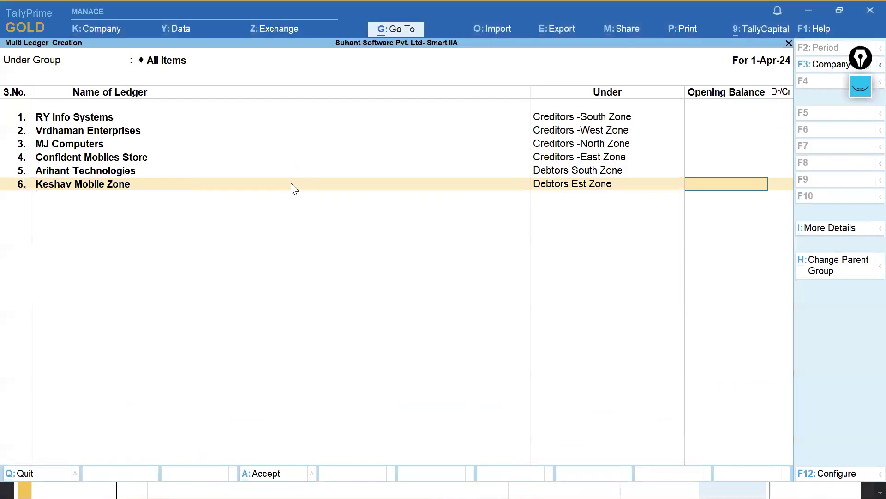
# - Leave Keshav Mobile Zone's opening balance blank, and copy Pooja Enterprises from the PDF table as the seventh ledger name
pyautogui.press('Return')
pyautogui.hotkey('alt', 'Tab')
pyautogui.scroll(-2, 215, 148)
pyautogui.moveTo(184, 132); pyautogui.dragTo(286, 132)
pyautogui.hotkey('ctrl', 'c')
pyautogui.hotkey('alt', 'Tab')
pyautogui.hotkey('ctrl', 'alt', 'v')
pyautogui.press('Return')
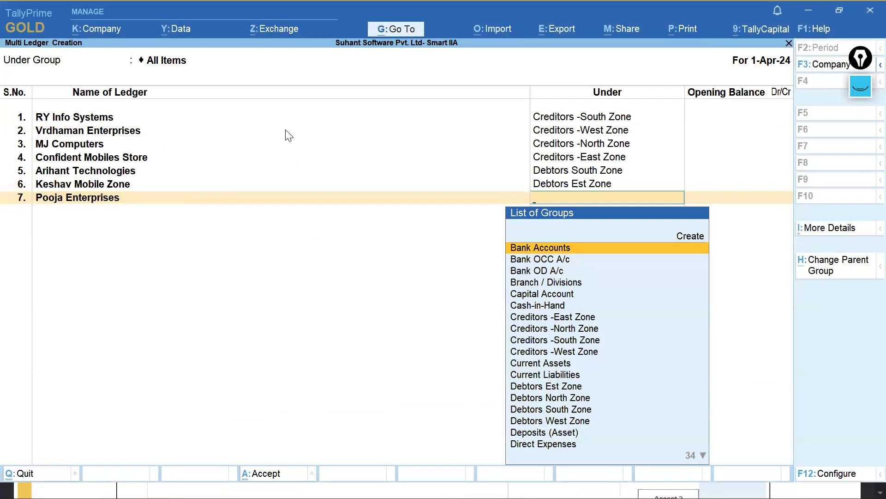
# - Place Pooja Enterprises under Debtors South Zone and leave its opening balance blank
pyautogui.write('Sou')
pyautogui.hotkey('alt', 'Tab')
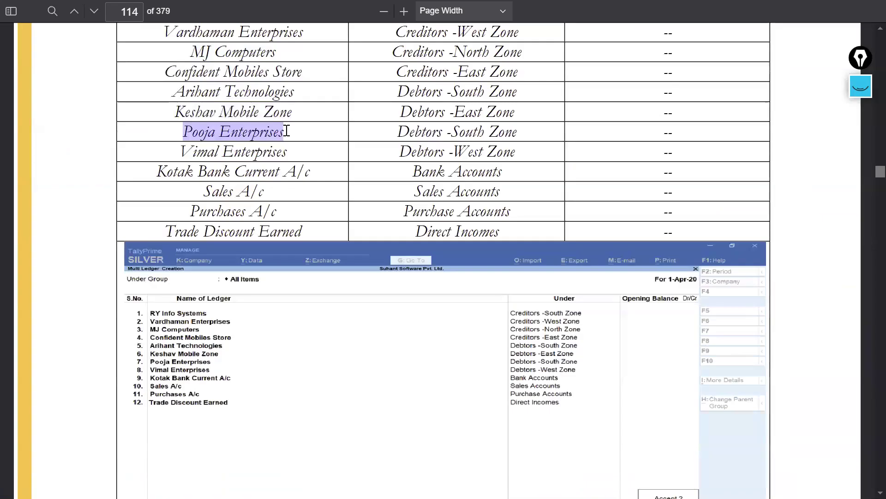
pyautogui.hotkey('alt', 'Tab')
pyautogui.press('Down')
pyautogui.press('Return')
pyautogui.press('Return')
# - Copy Vimal Enterprises from the PDF table and enter it as the eighth ledger name
pyautogui.hotkey('alt', 'Tab')
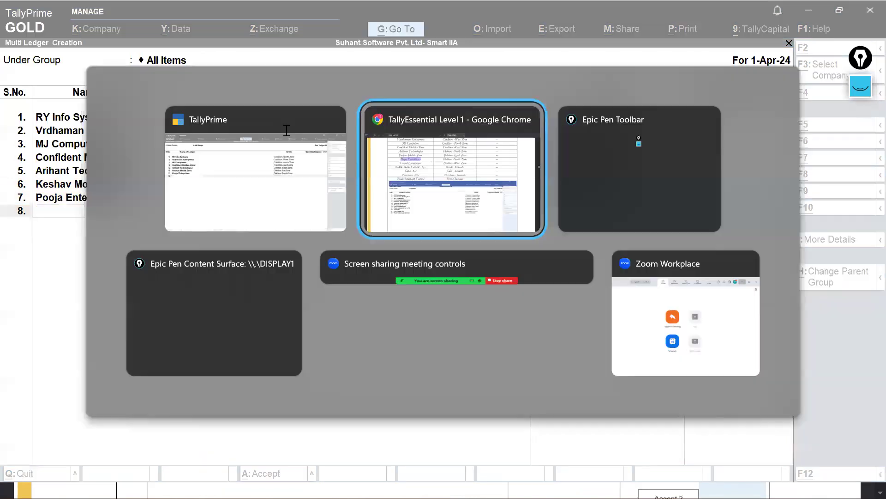
pyautogui.moveTo(180, 152); pyautogui.dragTo(284, 155)
pyautogui.hotkey('ctrl', 'c')
pyautogui.hotkey('alt', 'Tab')
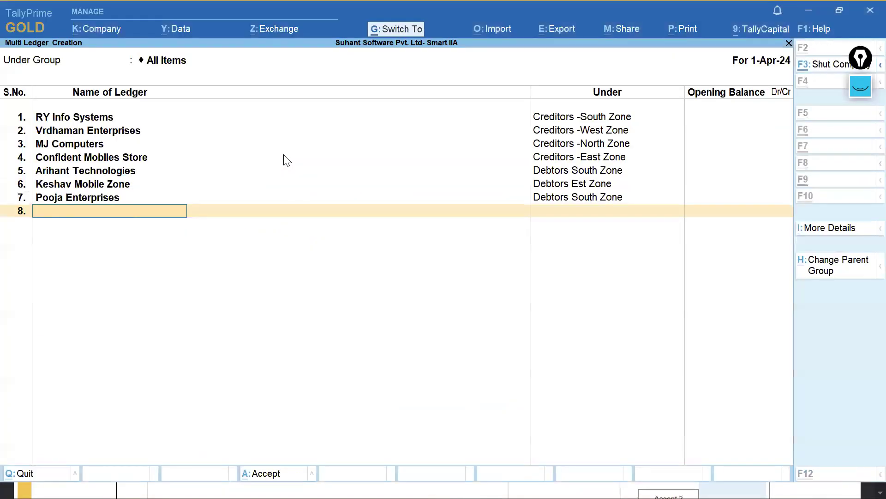
pyautogui.hotkey('ctrl', 'v')
pyautogui.write('s')
pyautogui.press('Return')
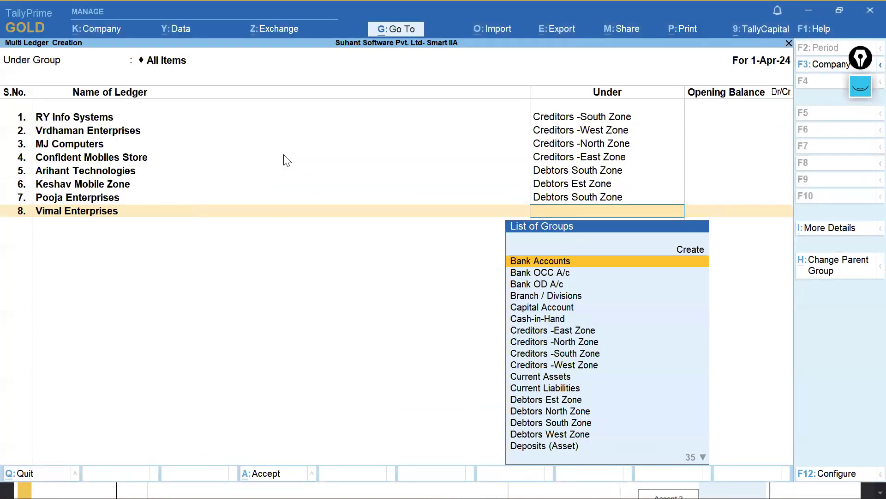
# - Assign Vimal Enterprises to the Debtors West Zone group with no opening balance
pyautogui.hotkey('alt', 'Tab')
pyautogui.hotkey('alt', 'Tab')
pyautogui.write('E')
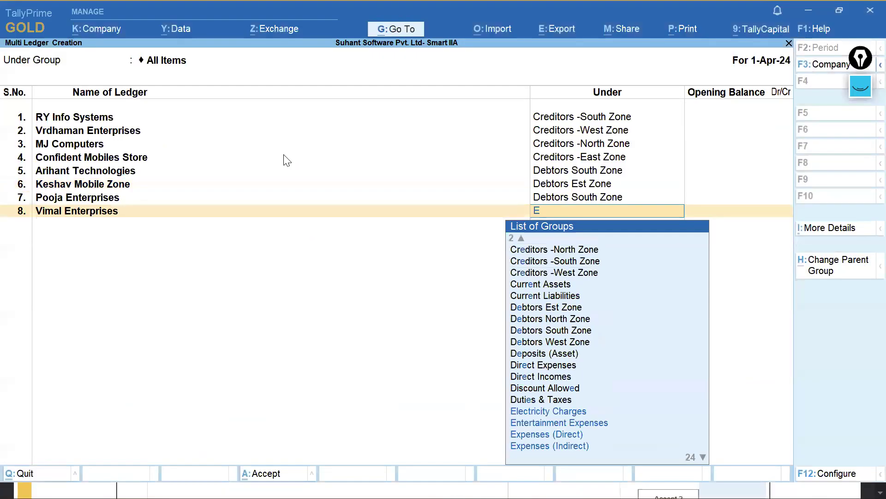
pyautogui.write('West')
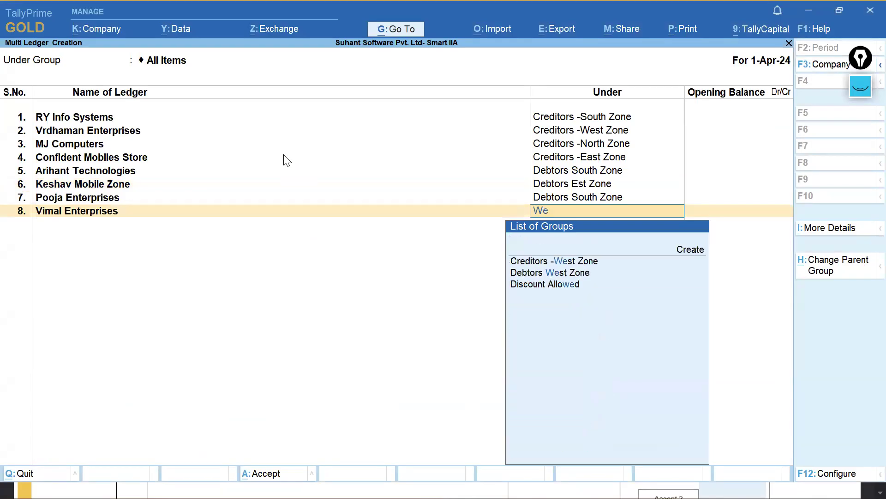
pyautogui.press('Down')
pyautogui.press('Down')
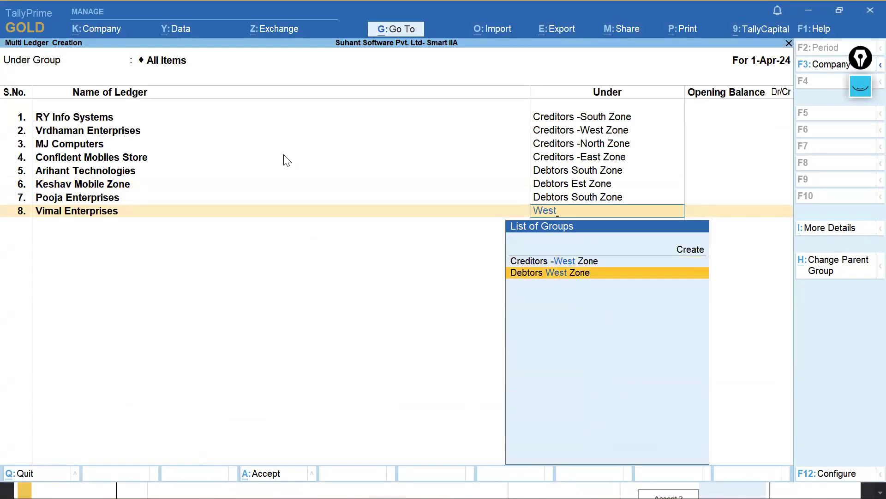
pyautogui.press('Return')
pyautogui.press('Return')
# - Copy Kotak Bank Current A/c from the PDF table as the ninth ledger and place it under Bank Accounts
pyautogui.hotkey('alt', 'Tab')
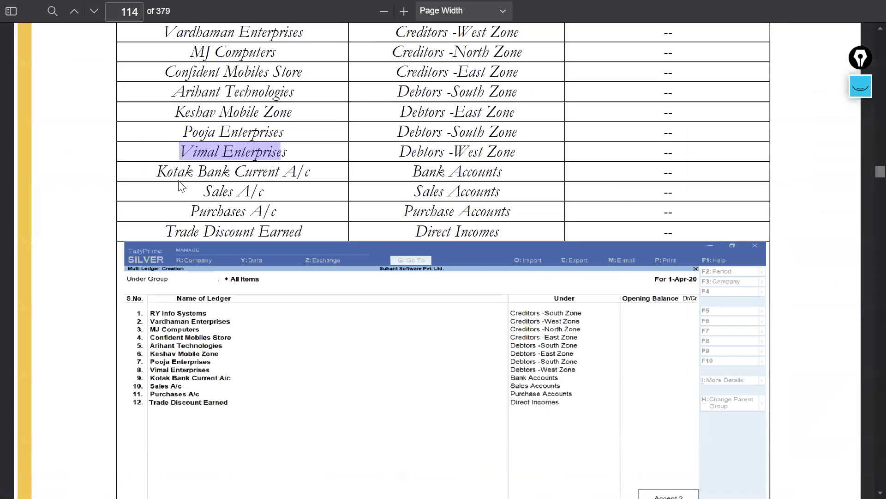
pyautogui.moveTo(157, 170); pyautogui.dragTo(309, 176)
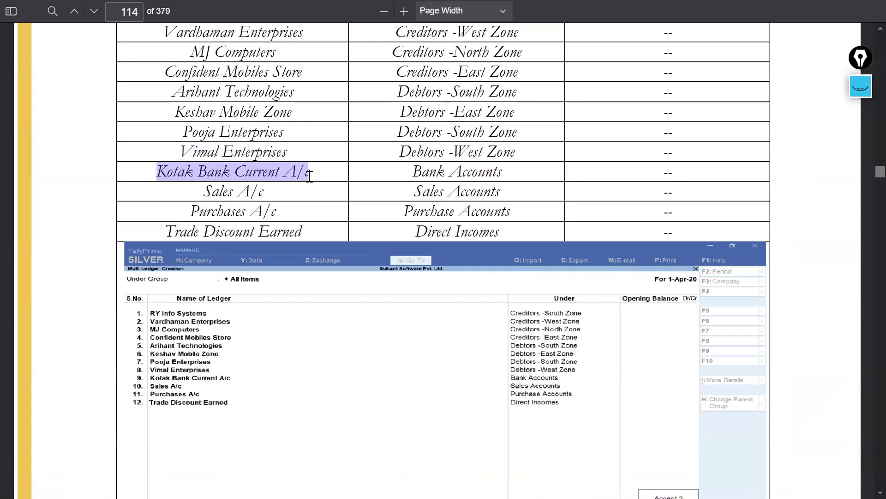
pyautogui.hotkey('ctrl', 'c')
pyautogui.hotkey('alt', 'Tab')
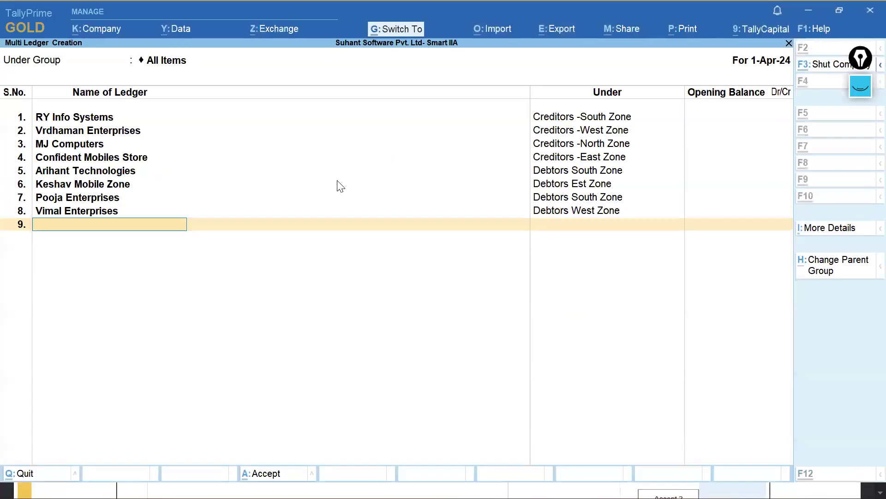
pyautogui.hotkey('ctrl', 'v')
pyautogui.press('Return')
pyautogui.write('Ba')
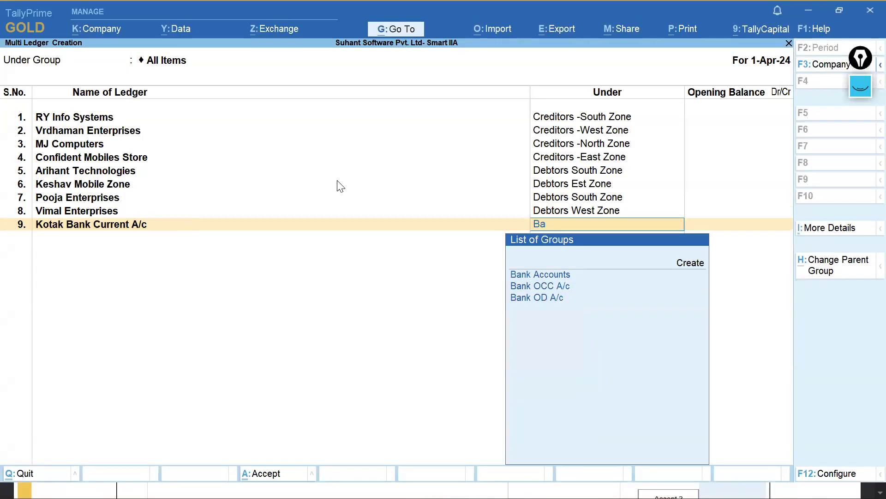
pyautogui.press('Return')
pyautogui.press('Return')
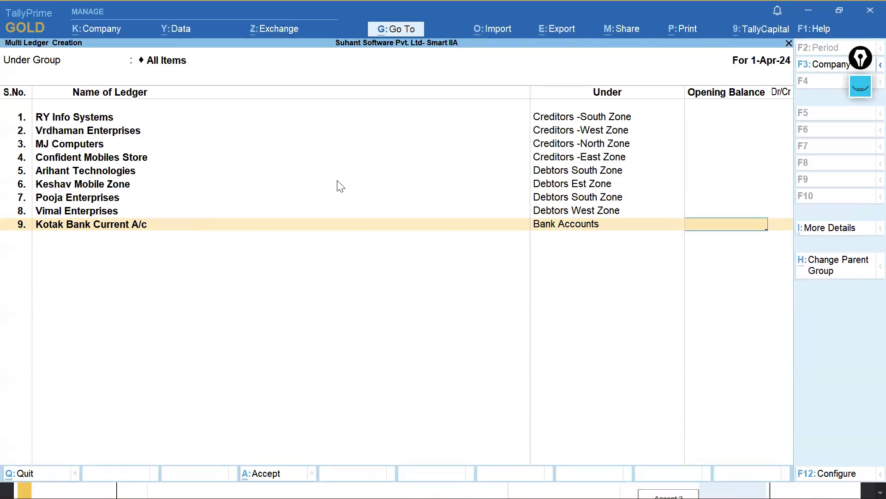
# - Copy Sales A/c from the PDF table as the tenth ledger and place it under Sales Accounts without an opening balance
pyautogui.hotkey('alt', 'Tab')
pyautogui.moveTo(206, 192); pyautogui.dragTo(267, 192)
pyautogui.hotkey('ctrl', 'c')
pyautogui.hotkey('alt', 'Tab')
pyautogui.hotkey('ctrl', 'v')
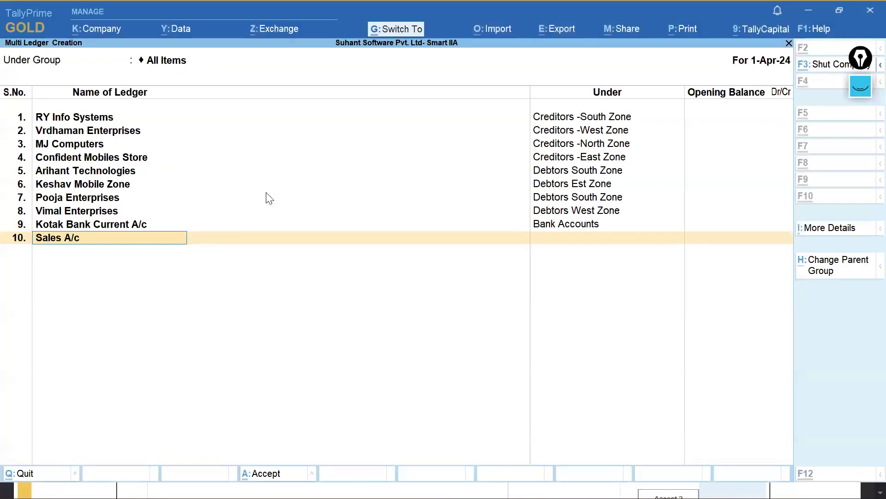
pyautogui.press('Return')
pyautogui.write('Sale')
pyautogui.press('Return')
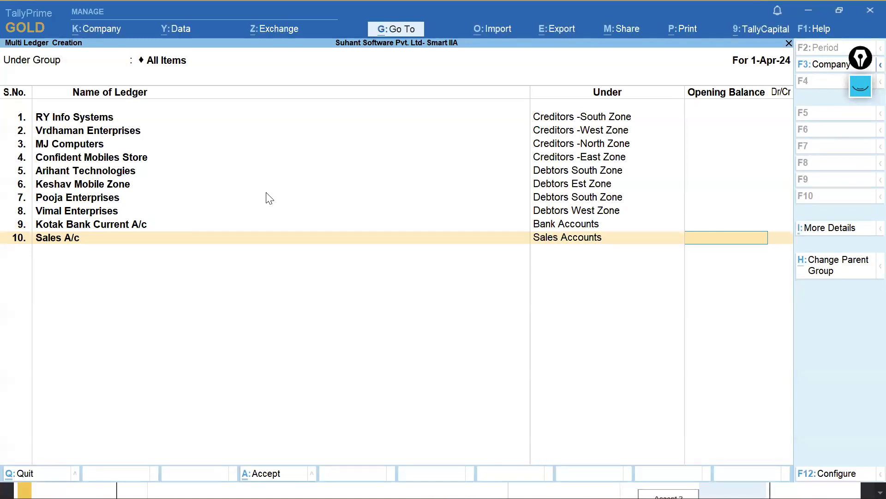
pyautogui.press('Return')
# - Add Purchase A/c as the eleventh ledger under Purchase Accounts, leaving the opening balance blank
pyautogui.write('Purchase a/c')
pyautogui.press('Return')
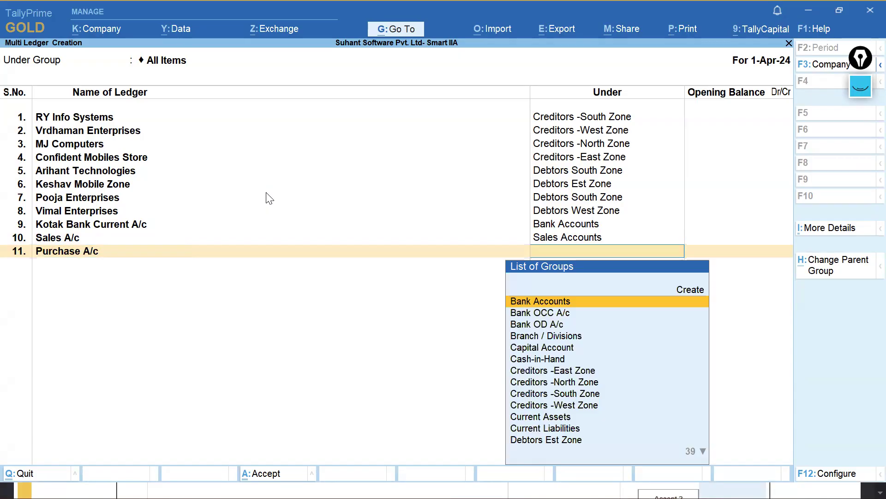
pyautogui.write('Pu')
pyautogui.press('Return')
pyautogui.press('Return')
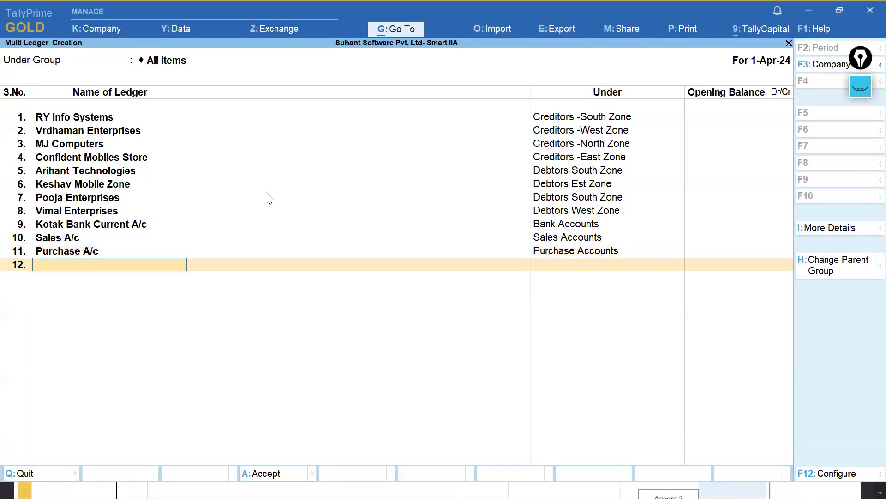
# - Copy Trade Discount Earned from the PDF table and enter it as the twelfth ledger name
pyautogui.hotkey('alt', 'Tab')
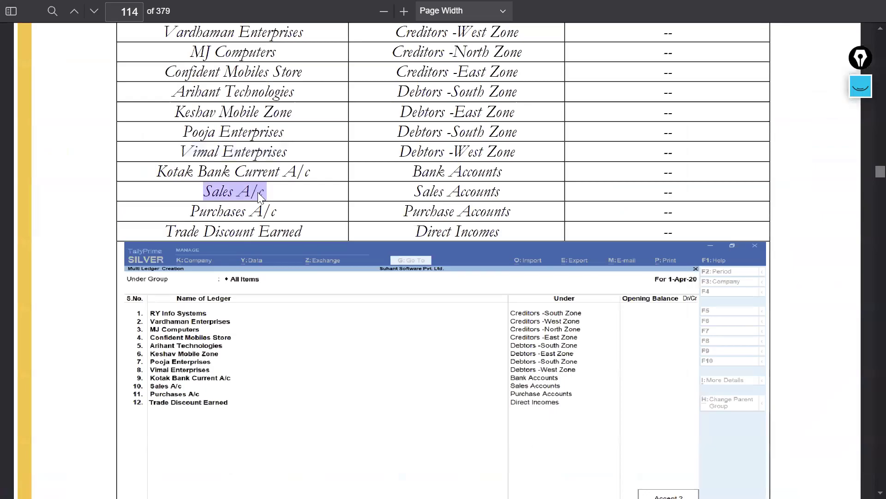
pyautogui.tripleClick(167, 230)
pyautogui.moveTo(169, 231)
pyautogui.mouseDown()
pyautogui.moveTo(302, 232)
pyautogui.moveTo(169, 231)
pyautogui.mouseUp()
pyautogui.hotkey('ctrl', 'c')
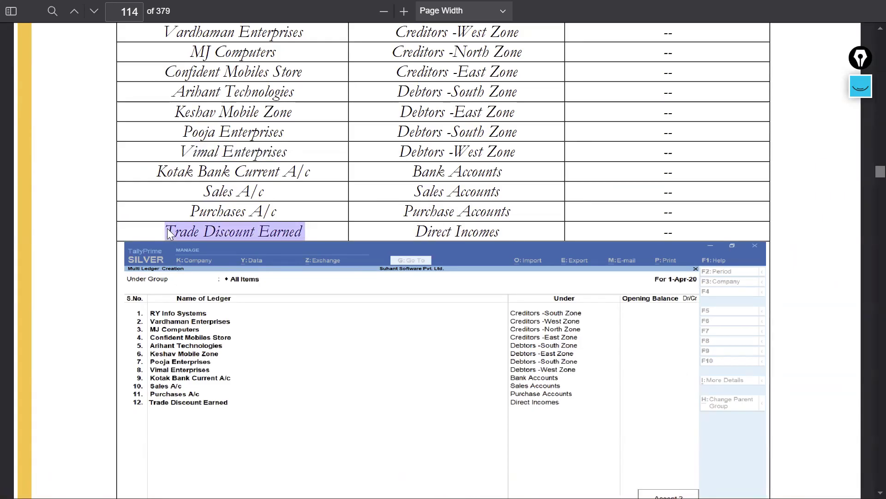
pyautogui.hotkey('alt', 'Tab')
pyautogui.hotkey('ctrl', 'v')
pyautogui.press('Return')
# - Assign Trade Discount Earned to the Indirect Incomes group and check its entry in the PDF table
pyautogui.write('income')
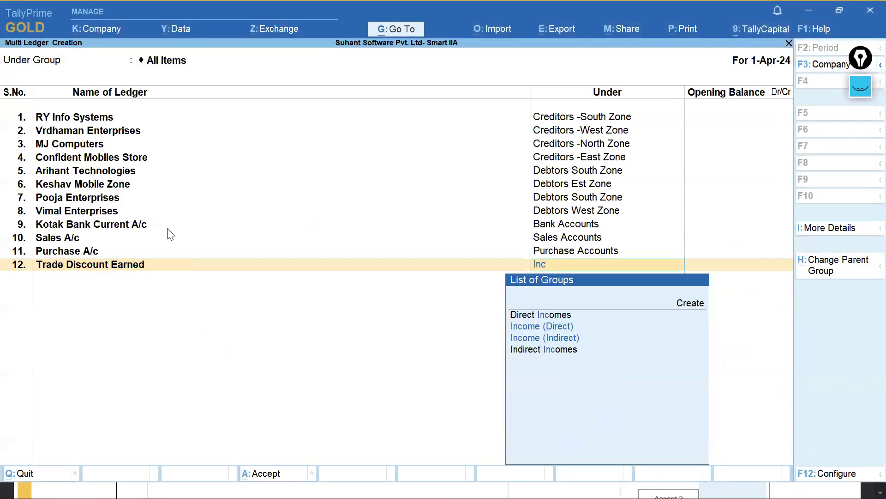
pyautogui.press('Down')
pyautogui.press('Down')
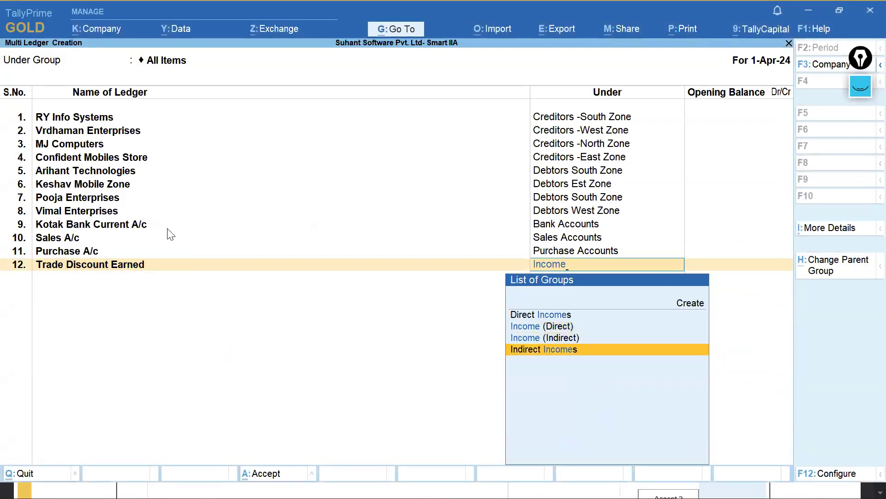
pyautogui.press('Return')
pyautogui.hotkey('alt', 'Tab')
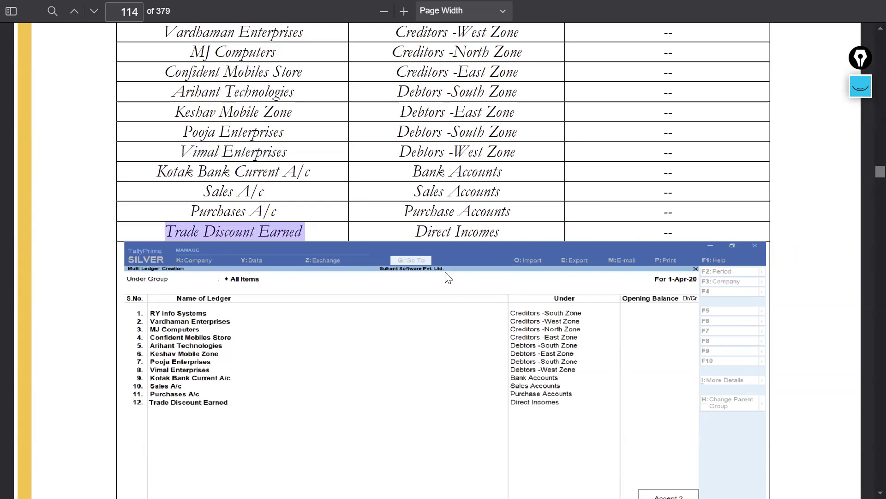
pyautogui.hotkey('alt', 'Tab')
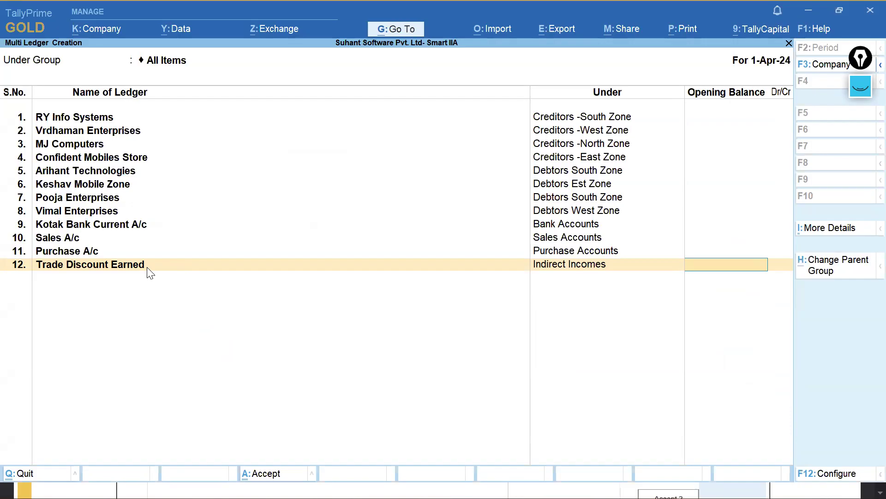
# - Look at the List of Ledgers figure in the PDF, then accept the Multi Ledger Creation screen to save all twelve ledgers
pyautogui.hotkey('alt', 'Tab')
pyautogui.scroll(-10, 327, 213)
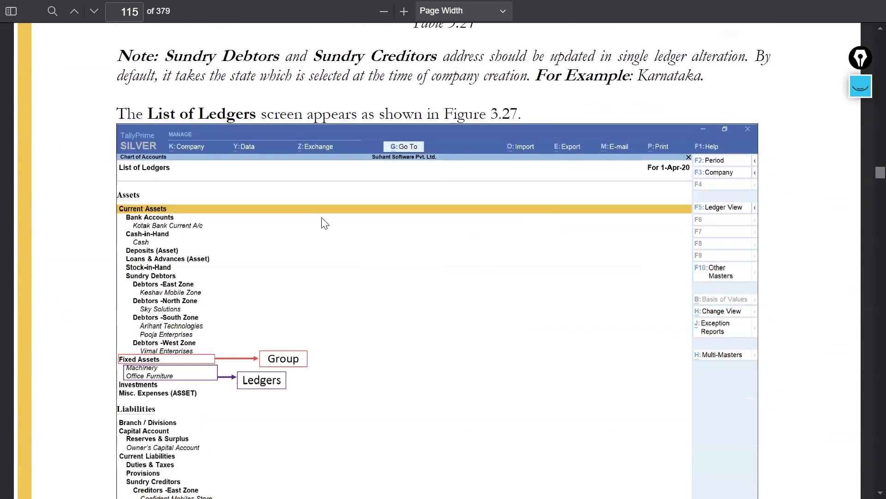
pyautogui.hotkey('alt', 'Tab')
pyautogui.hotkey('ctrl', 'a')
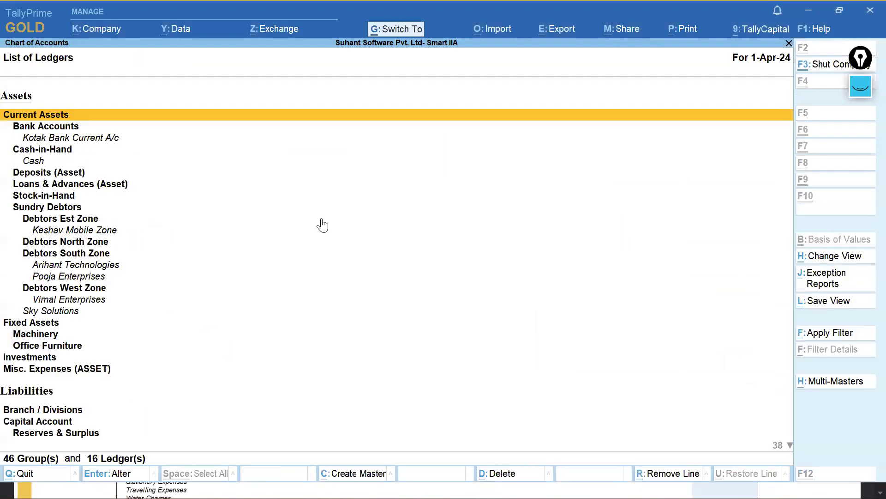
# - Compare the saved ledger list with the PDF, and read the Multi Stock Groups Creation section with Table 3.22
pyautogui.hotkey('alt', 'Tab')
pyautogui.scroll(-3, 365, 212)
pyautogui.hotkey('alt', 'Tab')
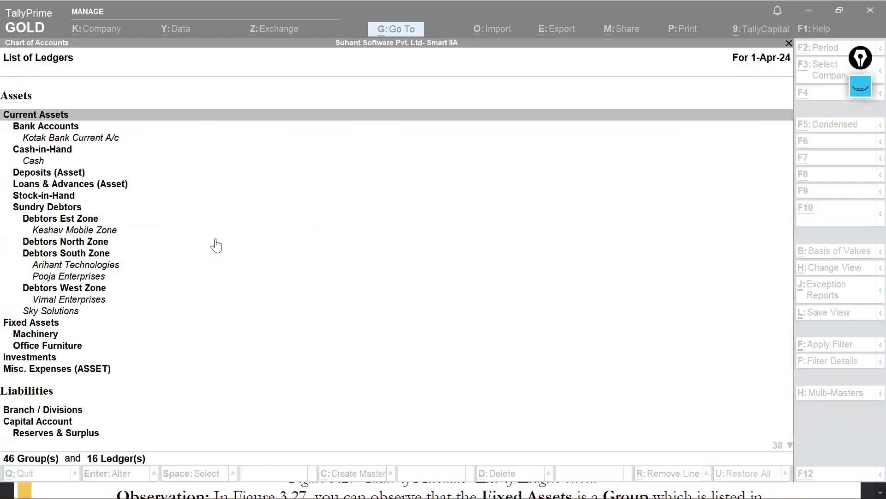
pyautogui.press('Down')
pyautogui.press('Down')
pyautogui.hotkey('alt', 'Tab')
pyautogui.scroll(-15, 304, 272)
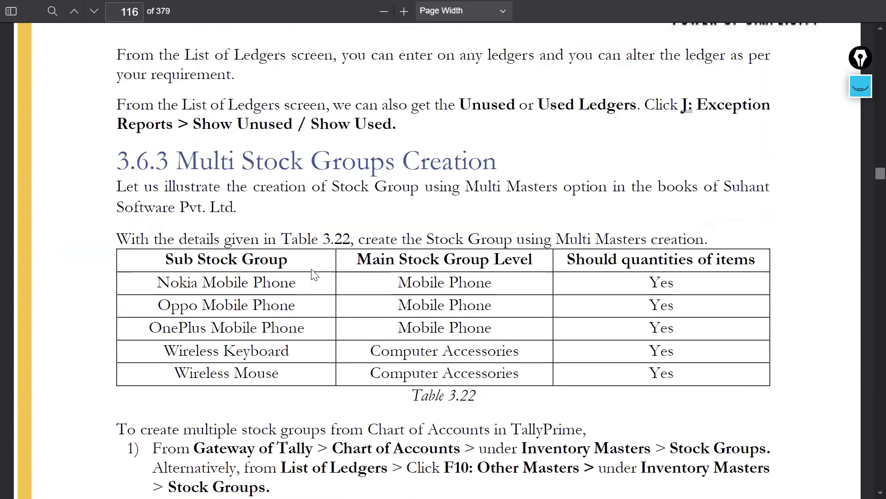
pyautogui.scroll(-2, 314, 273)
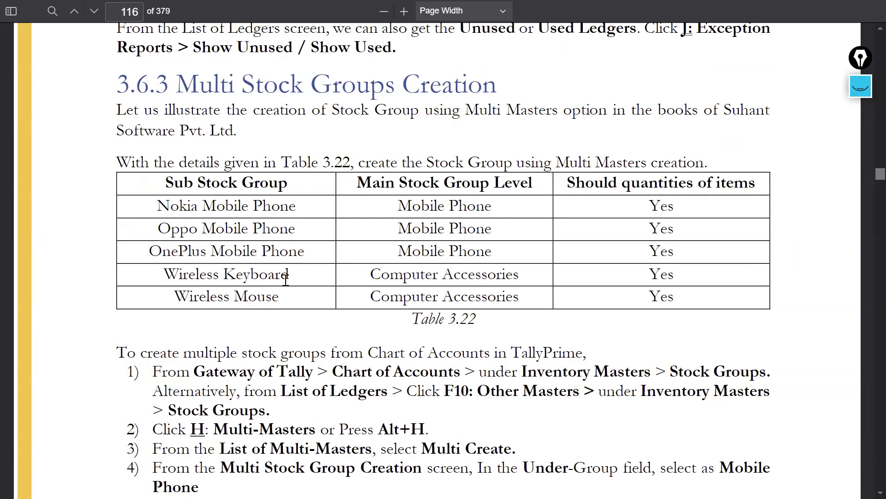
# - Return to TallyPrime and open Multi Stock Group Creation from the Stock Groups list in the Chart of Accounts
pyautogui.hotkey('alt', 'Tab')
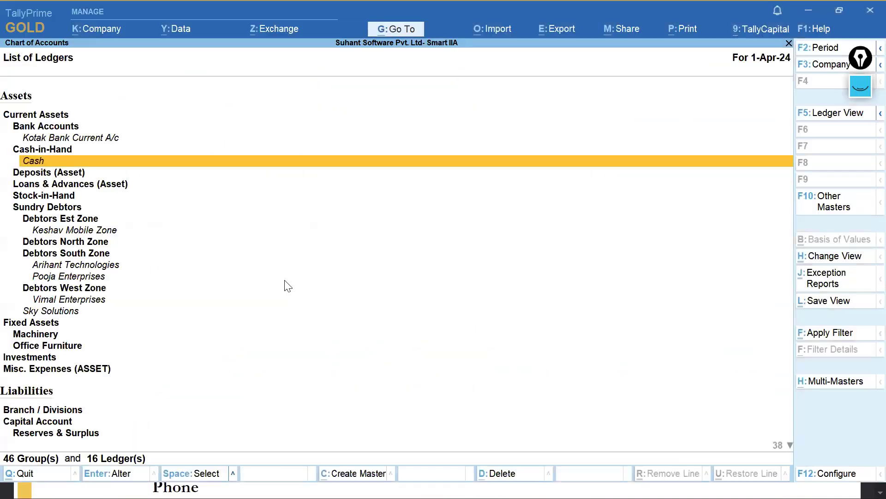
pyautogui.press('Escape')
pyautogui.press('Down')
pyautogui.press('Down')
pyautogui.press('Down')
pyautogui.press('Down')
pyautogui.press('Down')
pyautogui.press('Down')
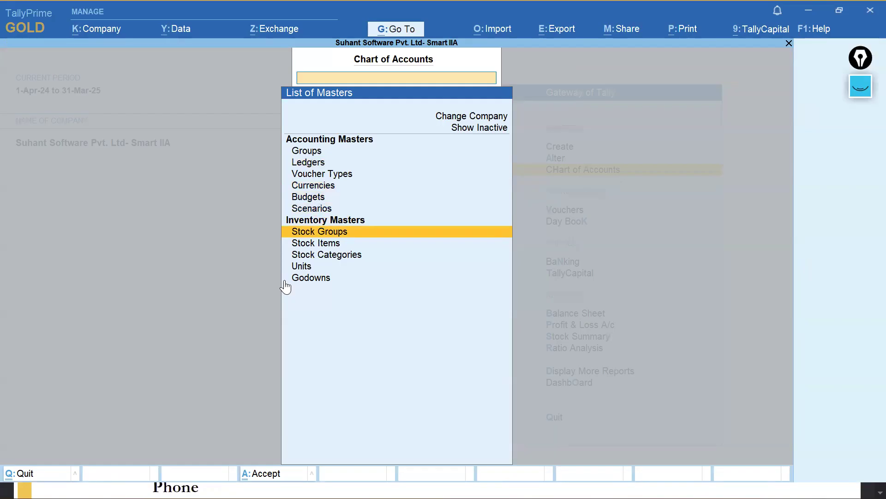
pyautogui.press('Return')
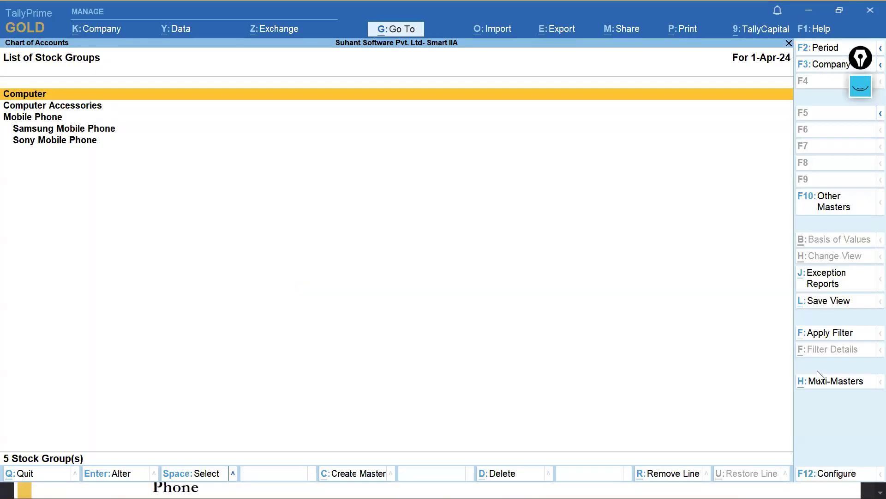
pyautogui.click(822, 381)
pyautogui.press('Return')
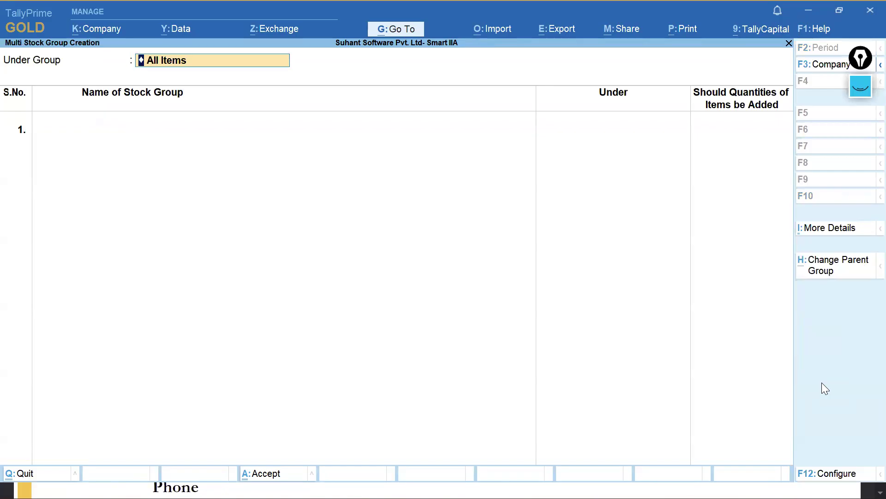
# - Check the main stock group in PDF Table 3.22 and set Under Group to Mobile Phone
pyautogui.press('Return')
pyautogui.hotkey('alt', 'Tab')
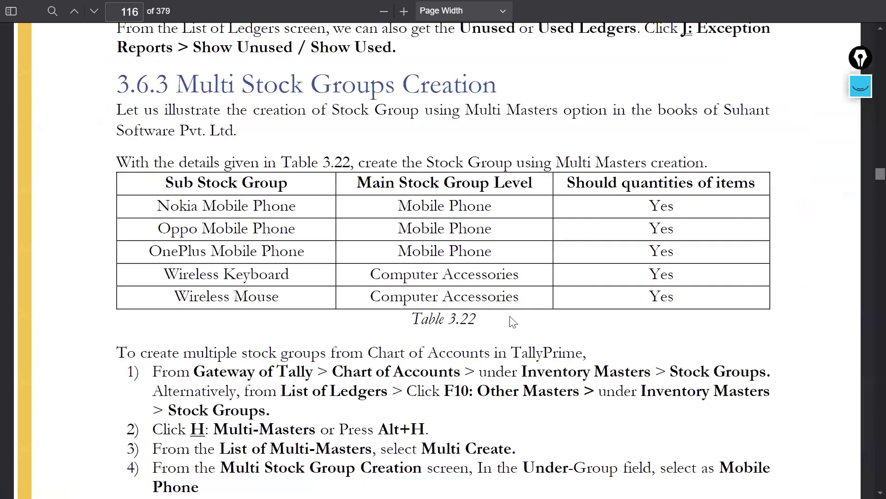
pyautogui.hotkey('alt', 'Tab')
pyautogui.press('BackSpace')
pyautogui.write('m')
pyautogui.press('Return')
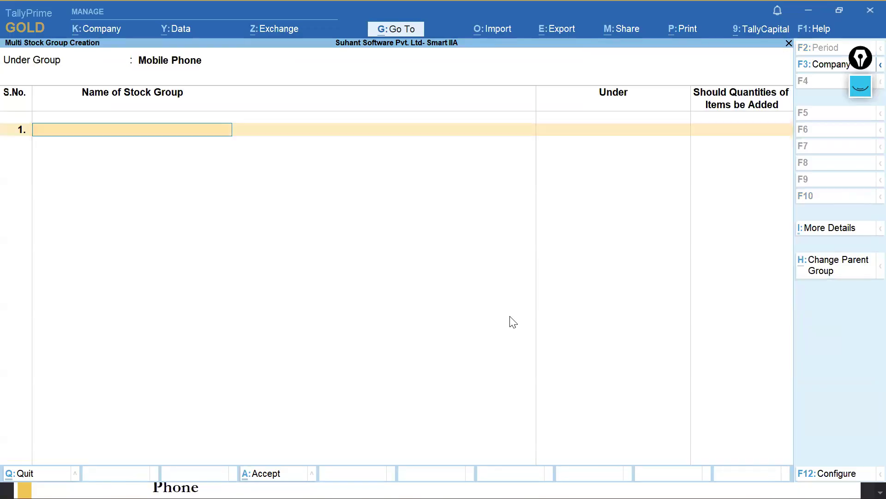
# - Copy Nokia Mobile Phone from PDF Table 3.22 and enter it as the first stock group in TallyPrime, with quantities added set to Yes
pyautogui.hotkey('alt', 'Tab')
pyautogui.moveTo(162, 205); pyautogui.dragTo(296, 206)
pyautogui.click(165, 206)
pyautogui.moveTo(158, 206); pyautogui.dragTo(300, 206)
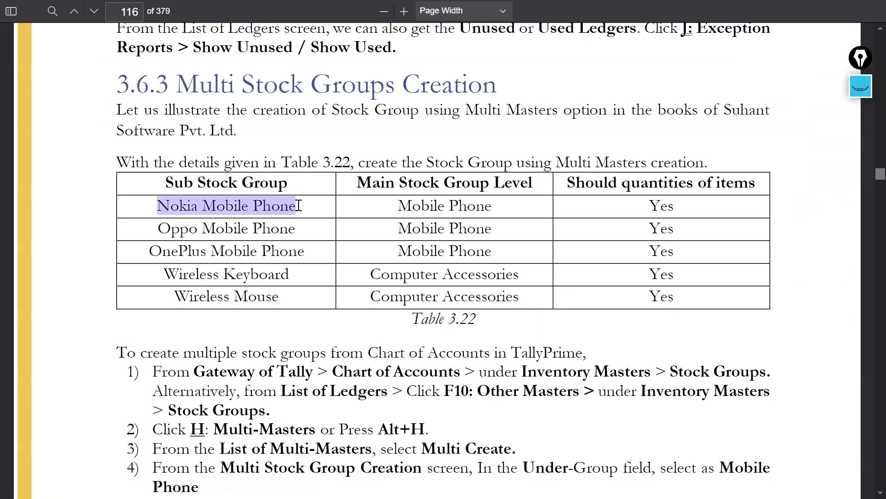
pyautogui.hotkey('ctrl', 'c')
pyautogui.hotkey('alt', 'Tab')
pyautogui.hotkey('ctrl', 'v')
pyautogui.press('Return')
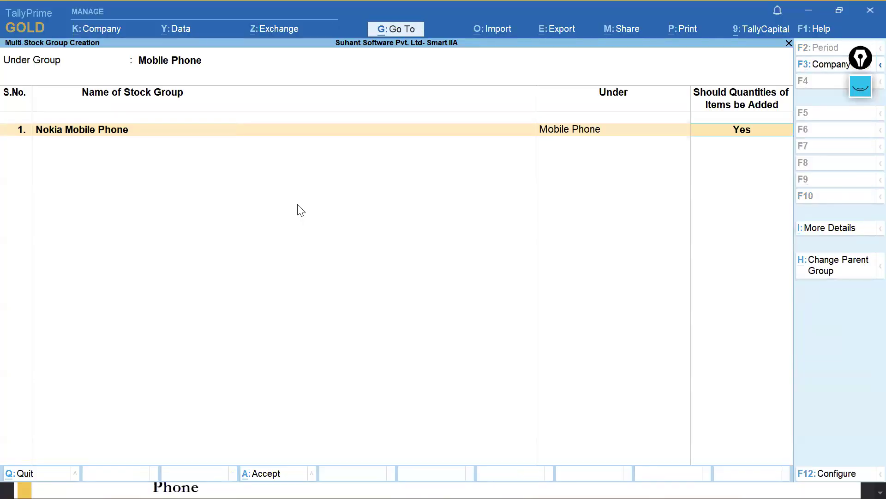
pyautogui.press('Return')
# - Copy Oppo Mobile Phone from the PDF table into the second stock group row in TallyPrime, keeping quantities added at Yes
pyautogui.hotkey('alt', 'Tab')
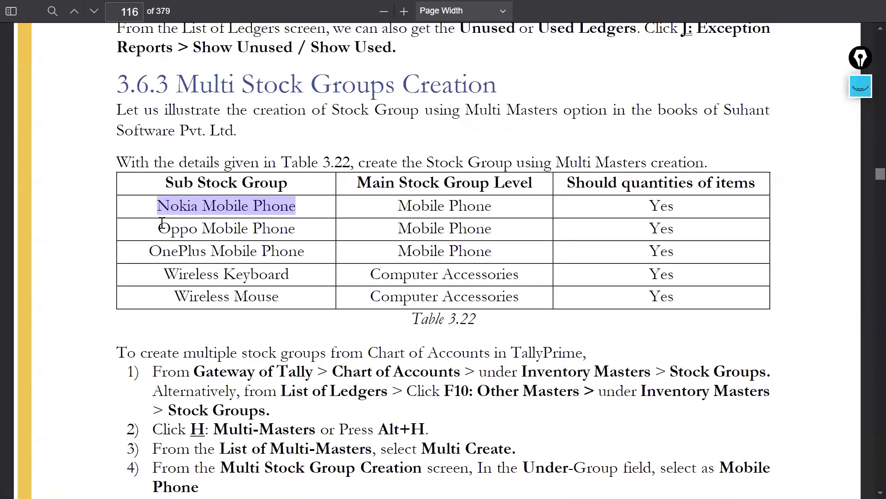
pyautogui.moveTo(161, 229); pyautogui.dragTo(300, 229)
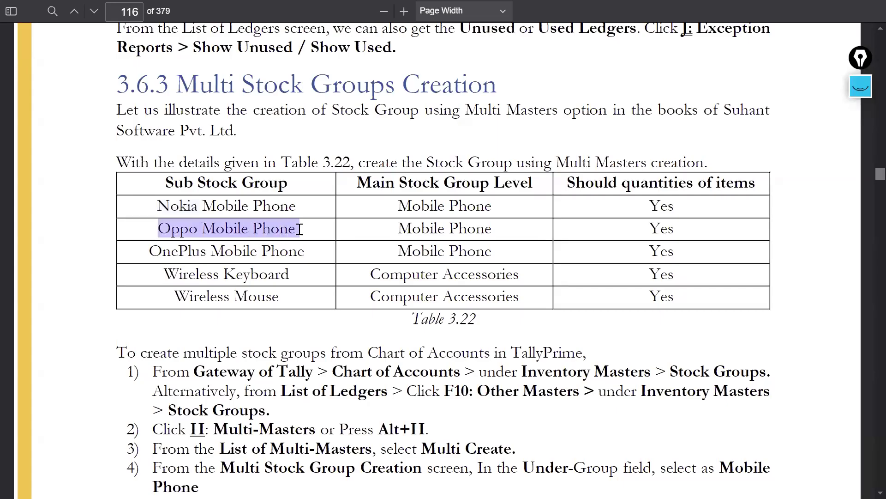
pyautogui.hotkey('ctrl', 'c')
pyautogui.hotkey('alt', 'Tab')
pyautogui.hotkey('ctrl', 'v')
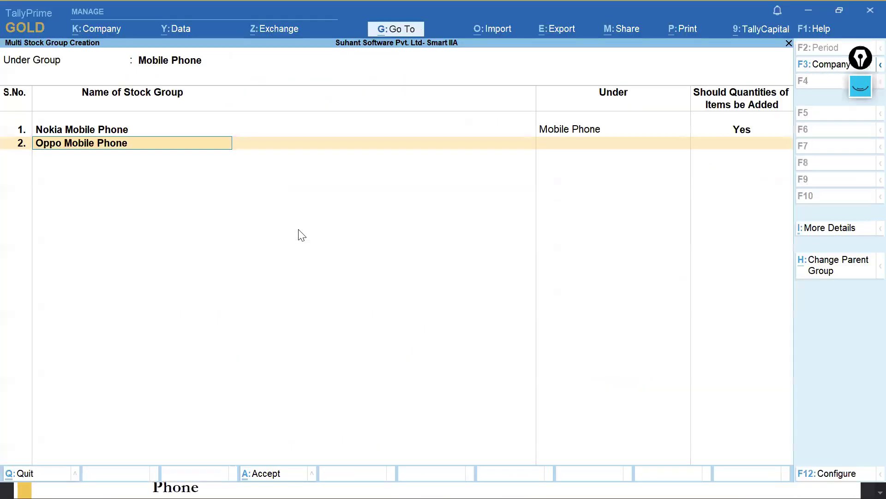
pyautogui.press('Return')
pyautogui.press('Return')
# - Copy OnePlus Mobile Phone from the PDF table into the third stock group row in TallyPrime, keeping quantities added at Yes
pyautogui.hotkey('alt', 'Tab')
pyautogui.click(223, 290)
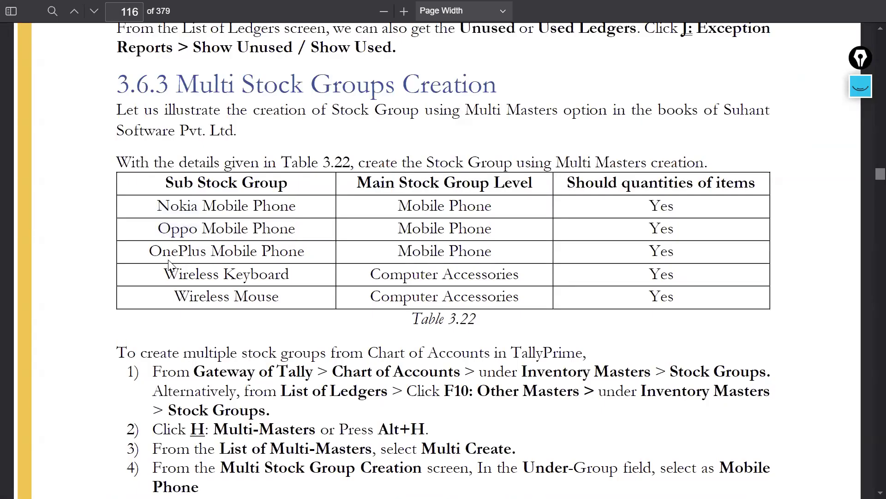
pyautogui.moveTo(155, 250); pyautogui.dragTo(309, 253)
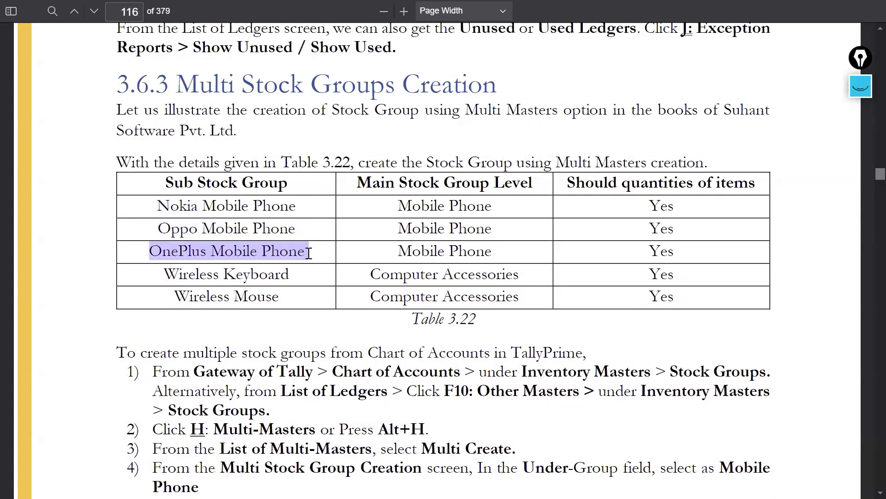
pyautogui.hotkey('ctrl', 'c')
pyautogui.hotkey('alt', 'Tab')
pyautogui.hotkey('ctrl', 'v')
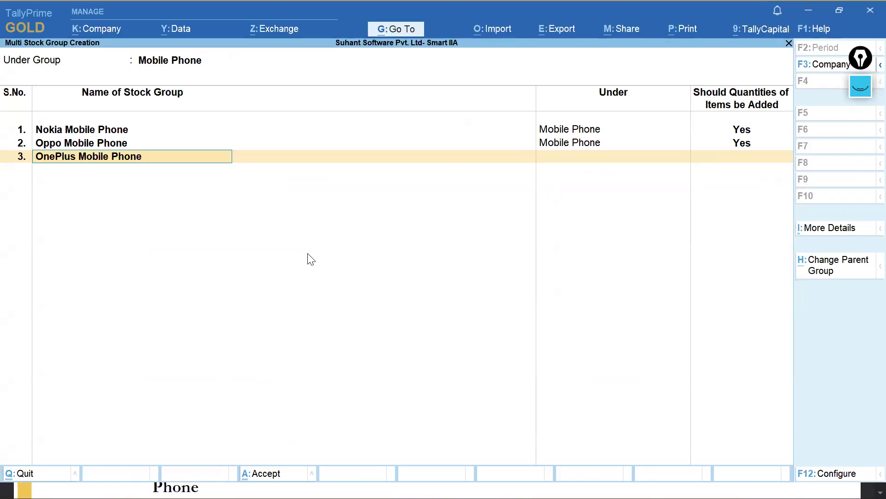
pyautogui.press('Return')
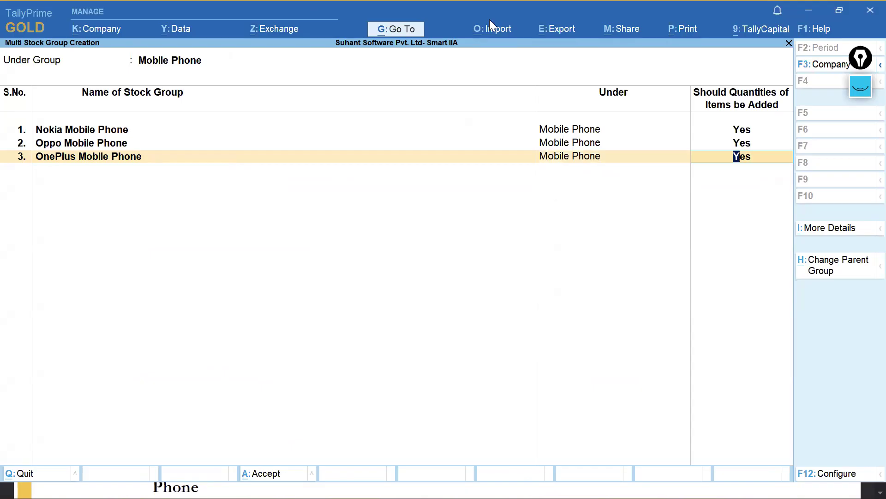
pyautogui.hotkey('alt', 'Tab')
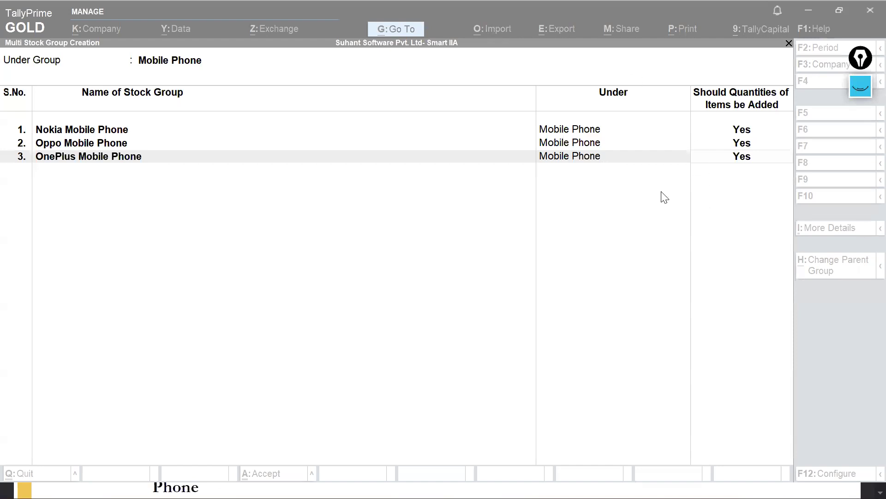
pyautogui.click(745, 159)
pyautogui.press('Return')
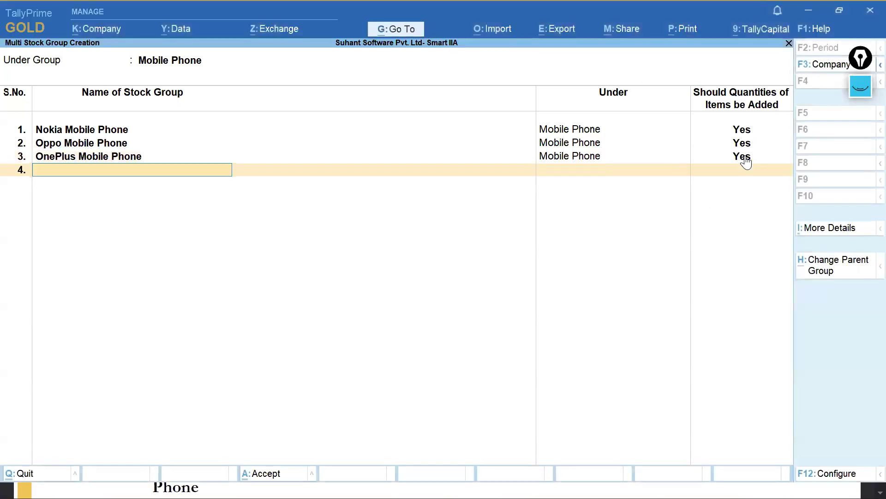
# - Check the entries against the PDF's table and instructions, then accept the Multi Stock Group Creation screen in TallyPrime to save the Mobile Phone subgroups
pyautogui.hotkey('alt', 'Tab')
pyautogui.hotkey('alt', 'Tab')
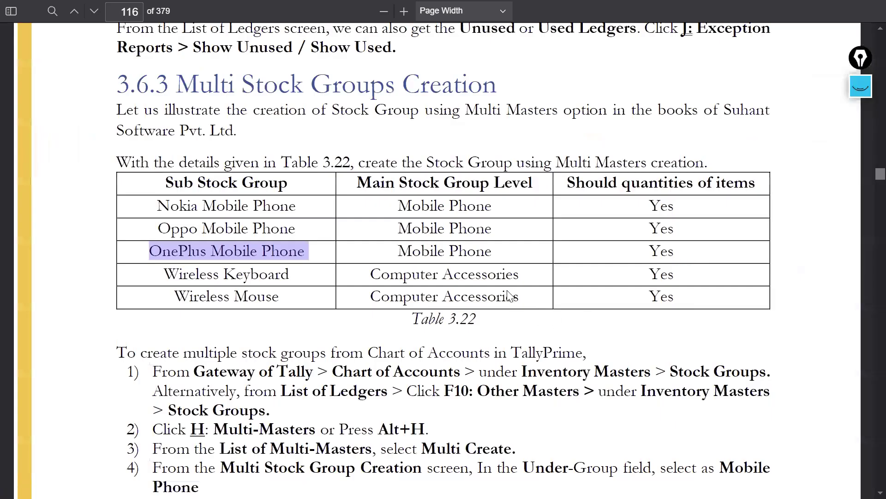
pyautogui.scroll(-3, 508, 294)
pyautogui.hotkey('alt', 'Tab')
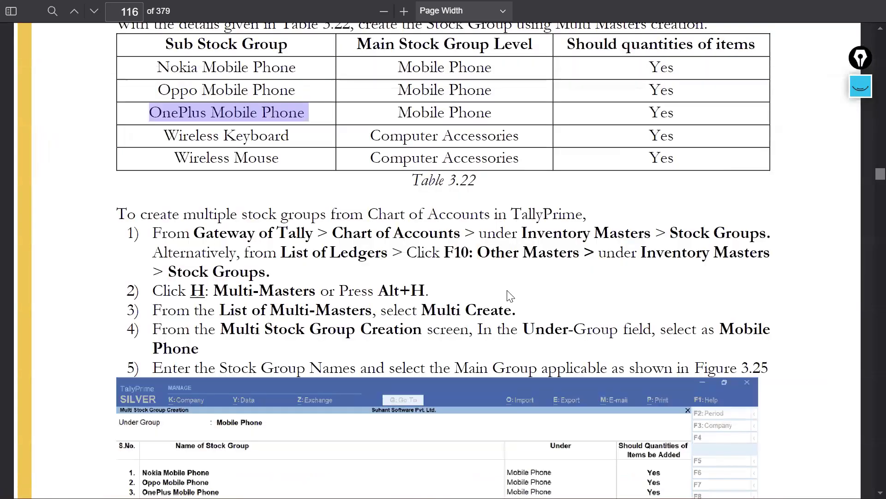
pyautogui.hotkey('alt', 'Tab')
pyautogui.hotkey('alt', 'Tab')
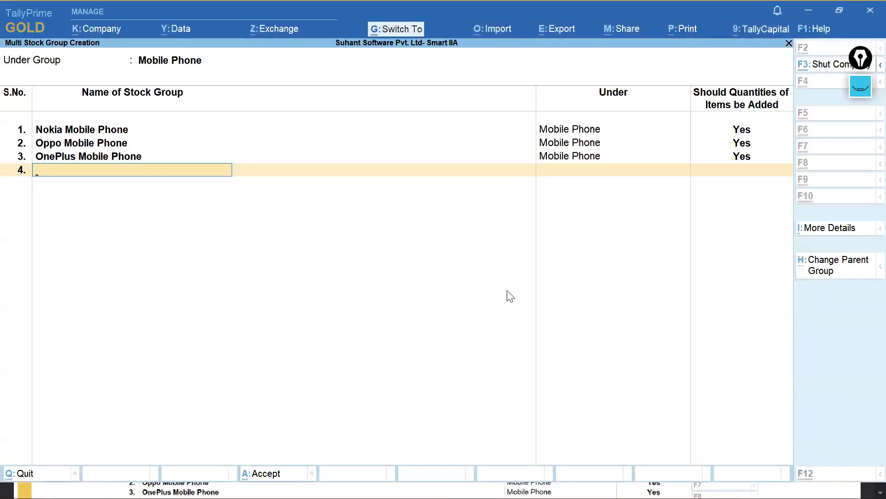
pyautogui.hotkey('ctrl', 'a')
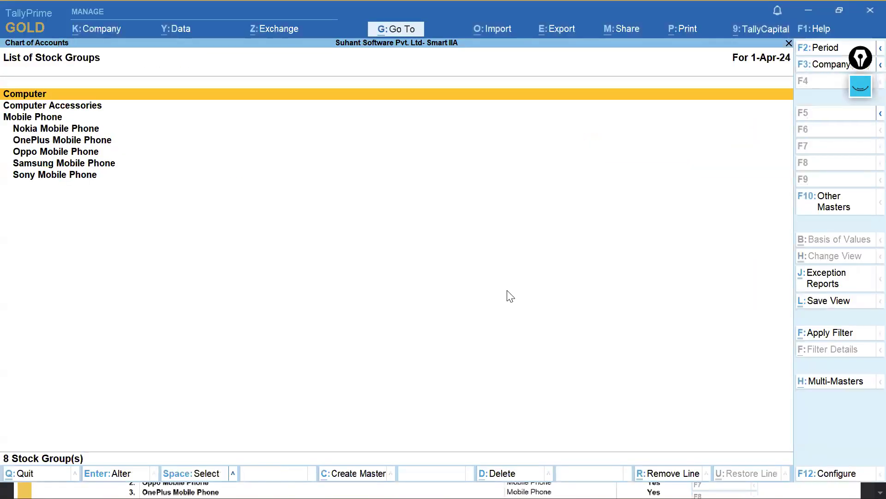
# - Open Multi Stock Group Creation again from the stock group list and set Under Group to Computer Accessories
pyautogui.click(831, 389)
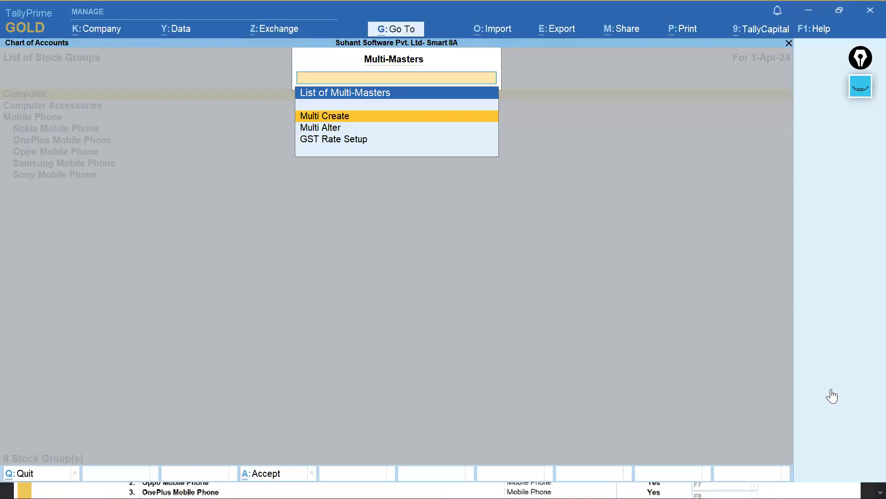
pyautogui.press('Return')
pyautogui.write('Com')
pyautogui.press('Down')
pyautogui.press('Return')
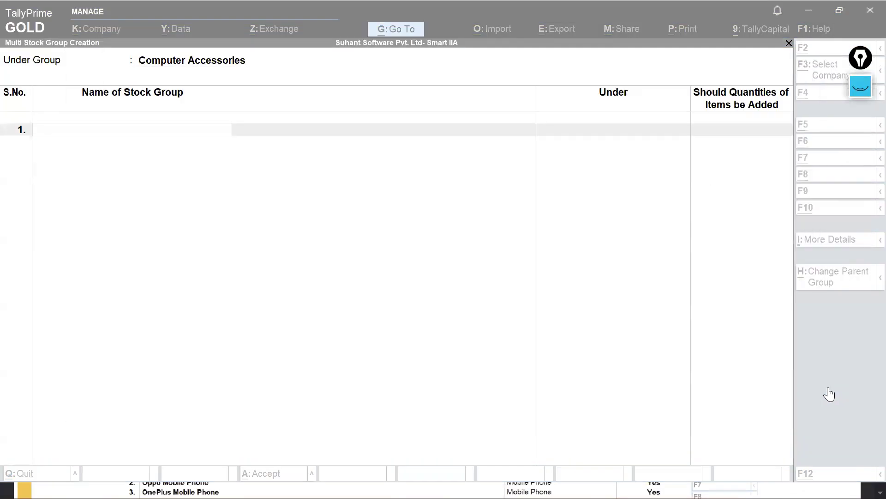
# - Copy Wireless Keyboard from the PDF table and enter it as the first stock group in TallyPrime, with quantities added set to Yes
pyautogui.hotkey('alt', 'Tab')
pyautogui.click(175, 136)
pyautogui.moveTo(165, 135); pyautogui.dragTo(289, 136)
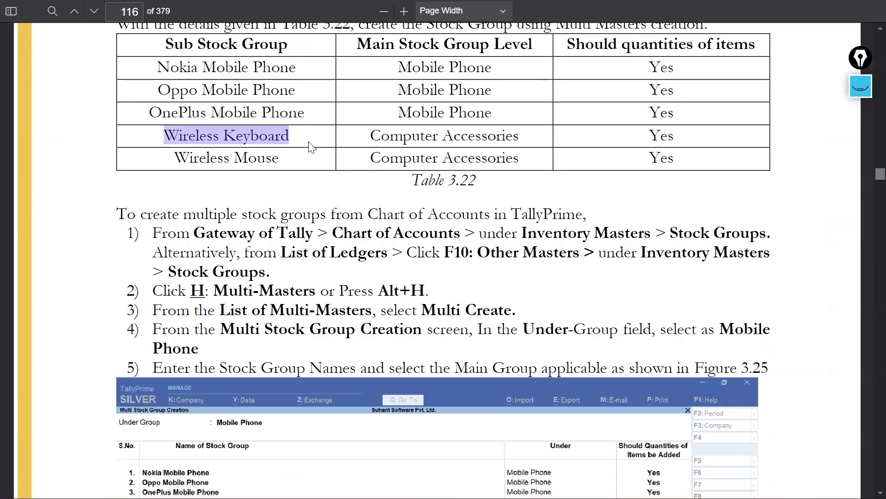
pyautogui.hotkey('alt', 'Tab')
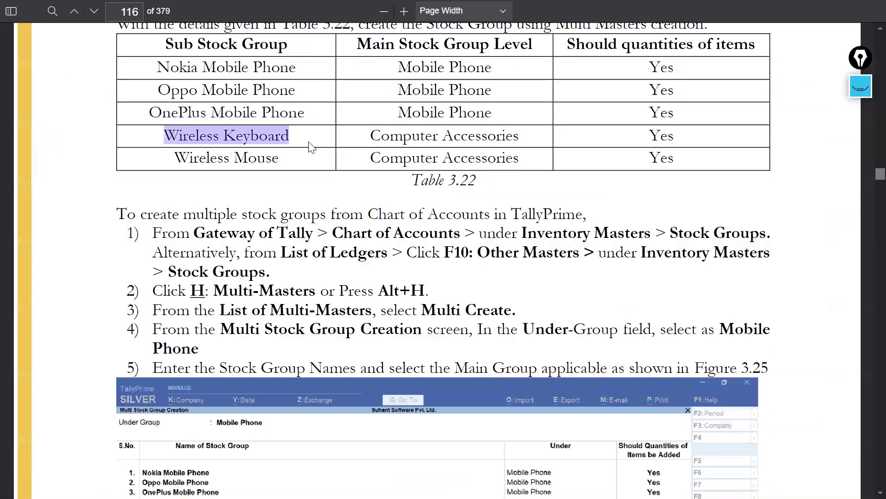
pyautogui.hotkey('alt', 'Tab')
pyautogui.press('Tab')
pyautogui.hotkey('ctrl', 'v')
pyautogui.press('Return')
pyautogui.press('Return')
pyautogui.press('Return')
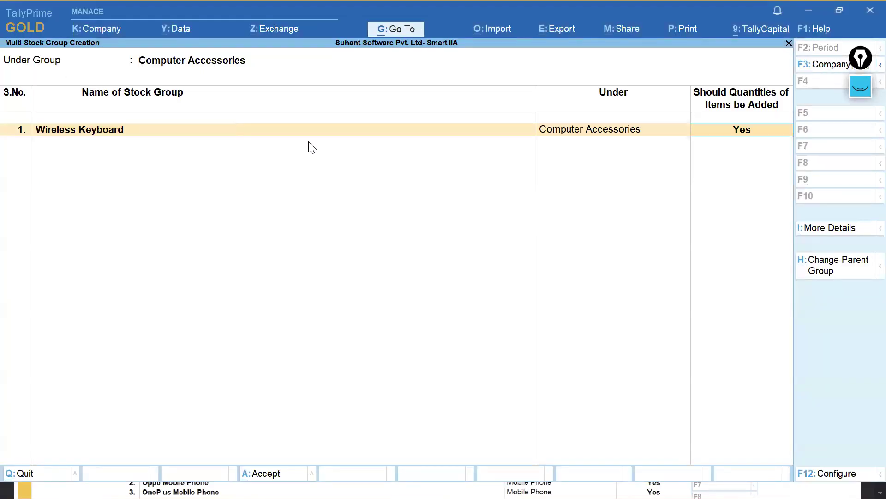
# - Enter Wireless Mouse as the second stock group under Computer Accessories and accept the screen to save both groups
pyautogui.hotkey('alt', 'Tab')
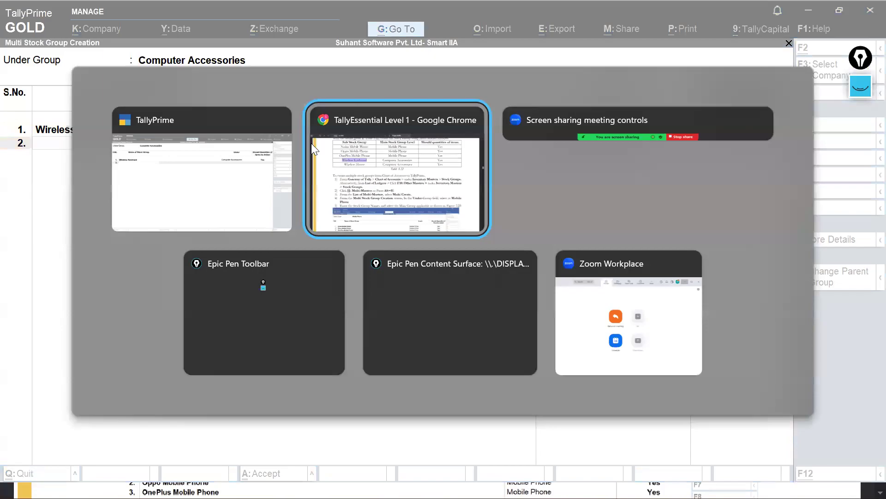
pyautogui.hotkey('alt', 'Tab')
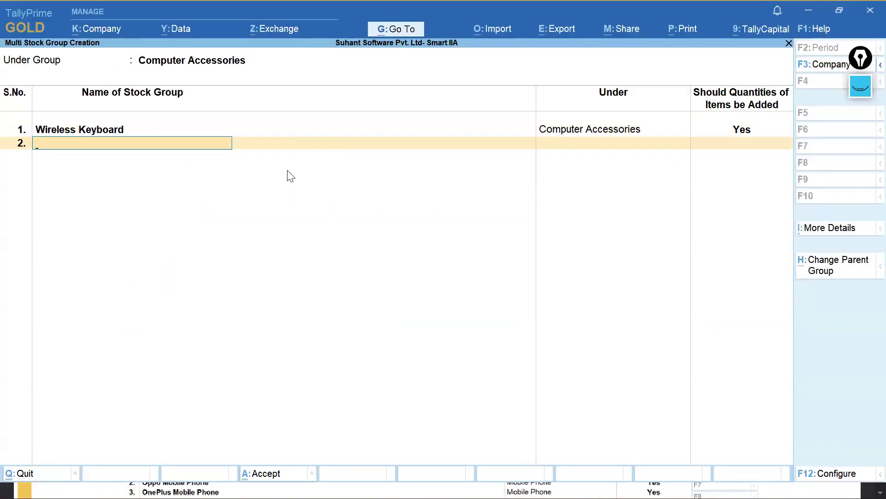
pyautogui.write('Wireless mouse')
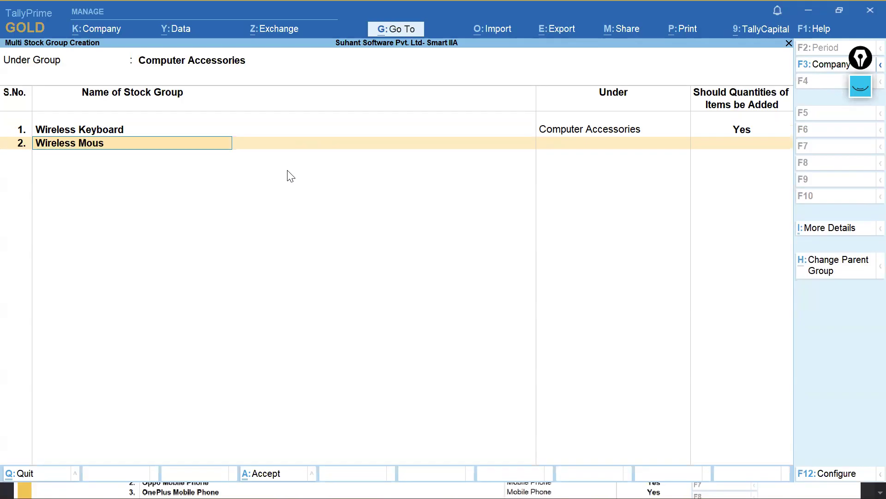
pyautogui.press('Return')
pyautogui.hotkey('ctrl', 'a')
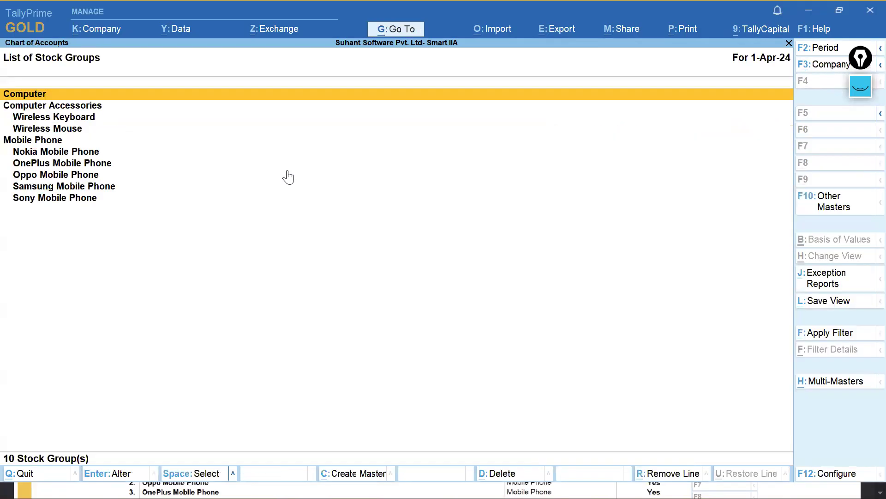
# - Switch to the PDF and read on through the List of Stock Groups notes to Table 3.23 in the Multi Stock Items Creation section
pyautogui.hotkey('alt', 'Tab')
pyautogui.scroll(-10, 380, 217)
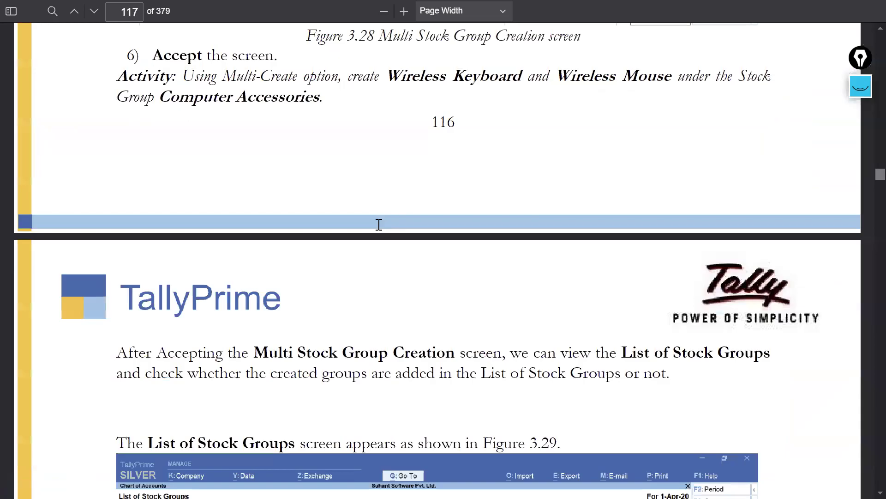
pyautogui.scroll(-10, 351, 244)
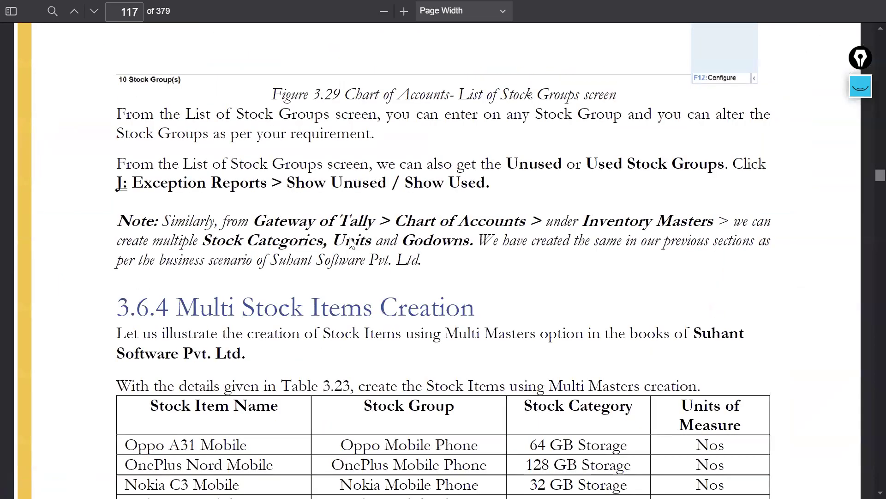
pyautogui.scroll(4, 292, 237)
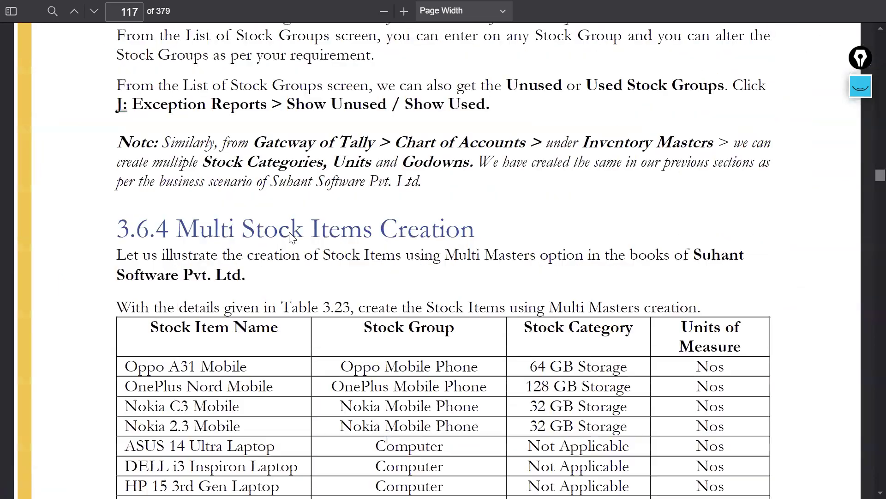
pyautogui.scroll(12, 290, 235)
pyautogui.scroll(-13, 286, 240)
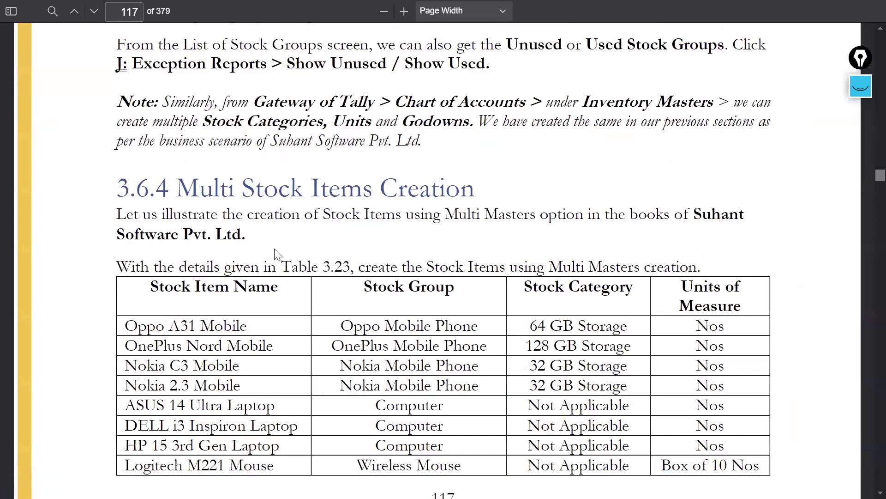
pyautogui.scroll(-3, 369, 272)
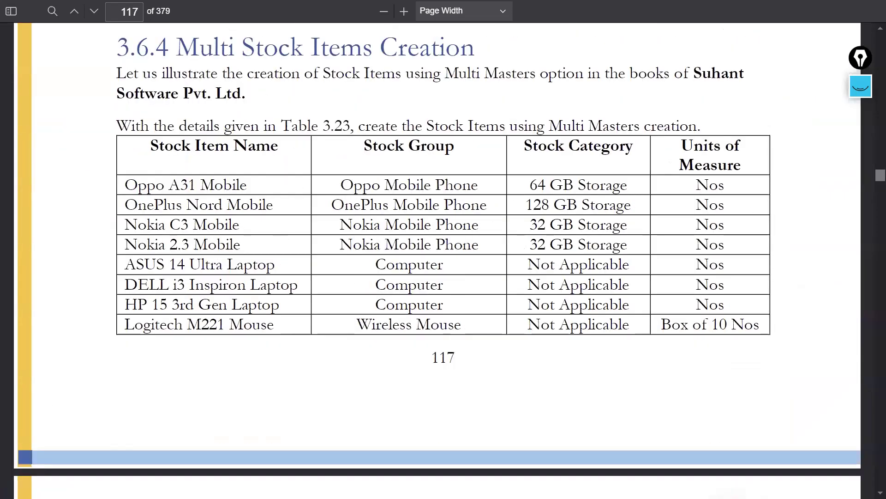
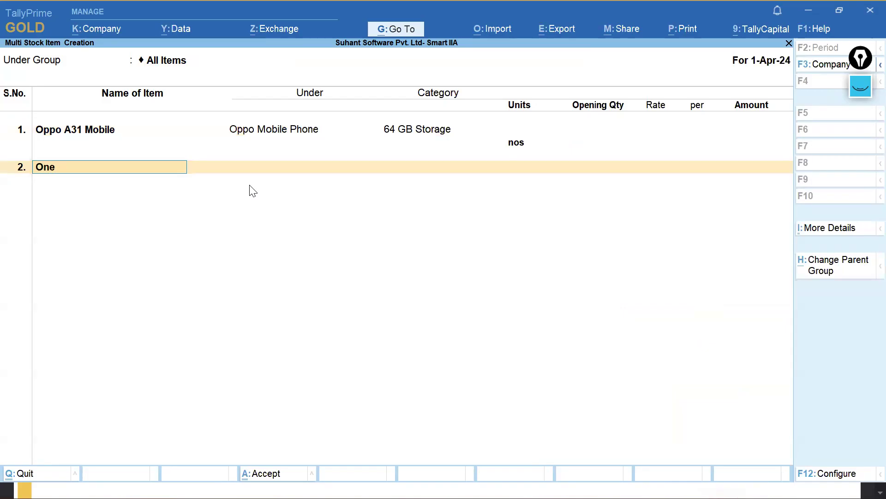
# - Enter Oneplus Nord Mobile as the second stock item's name, checking the spelling against the PDF table
pyautogui.write('s')
pyautogui.hotkey('alt', 'Tab')
pyautogui.hotkey('alt', 'Tab')
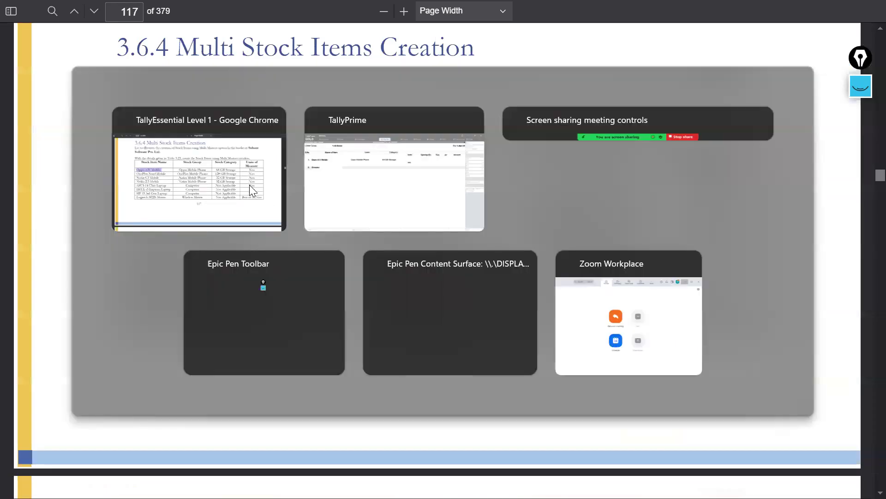
pyautogui.hotkey('alt', 'Tab')
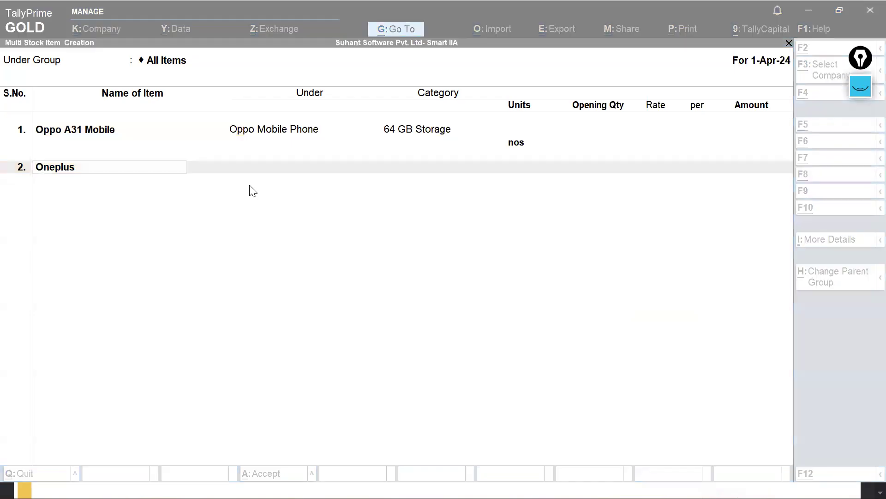
pyautogui.hotkey('alt', 'Tab')
pyautogui.hotkey('alt', 'Tab')
pyautogui.write('No')
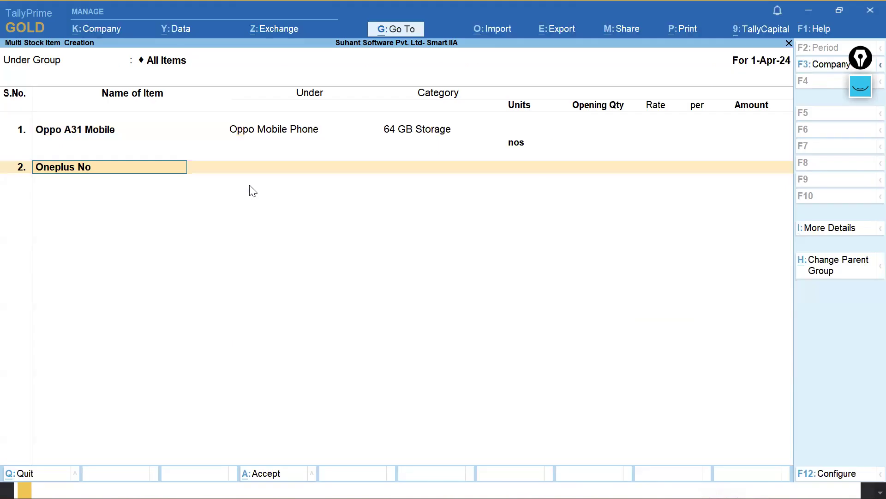
pyautogui.write('rd Mobile')
pyautogui.press('Return')
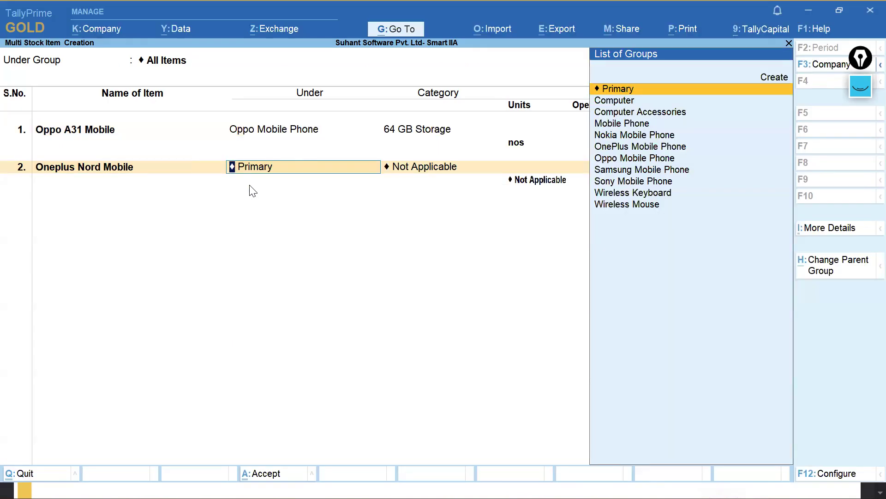
# - Place Oneplus Nord Mobile under OnePlus Mobile Phone, with category 128 GB Storage and units nos, leaving its opening quantity blank
pyautogui.write('OnePlus Mobile Phone')
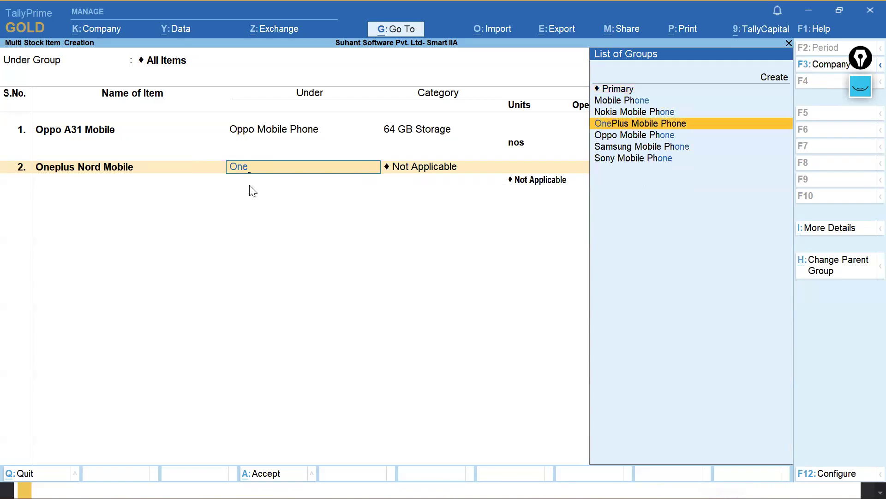
pyautogui.press('Return')
pyautogui.hotkey('alt', 'Tab')
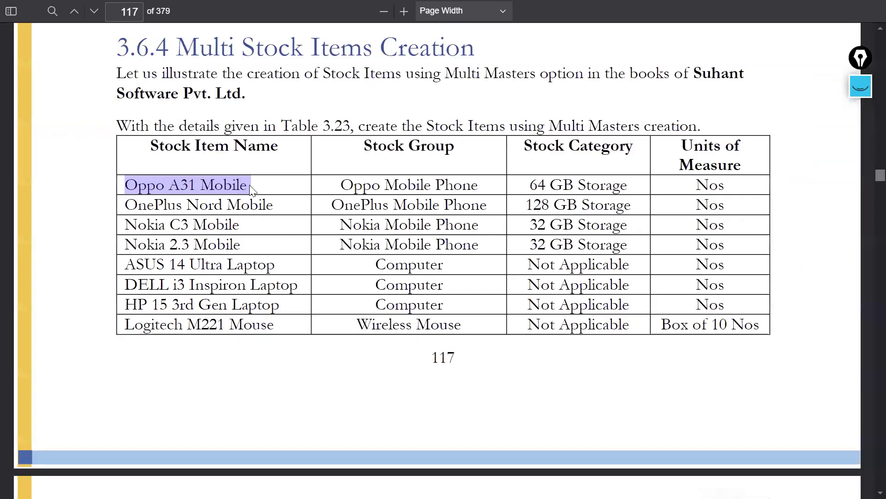
pyautogui.hotkey('alt', 'Tab')
pyautogui.write('128')
pyautogui.press('Return')
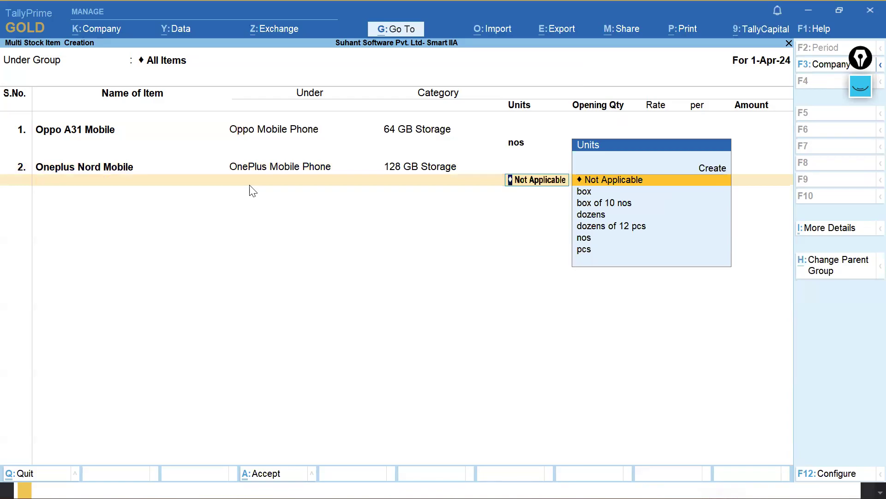
pyautogui.write('no')
pyautogui.press('Return')
pyautogui.press('Return')
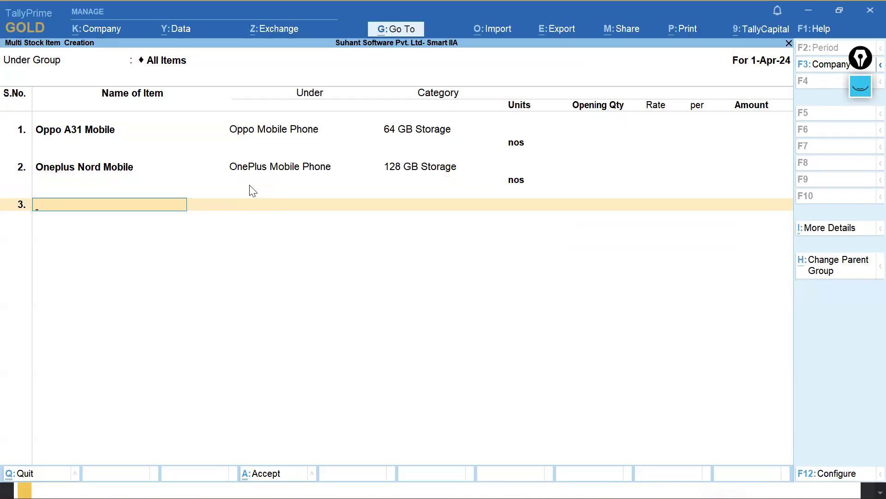
# - Copy Nokia C3 Mobile from the PDF table and enter it as the third stock item's name in TallyPrime
pyautogui.hotkey('alt', 'Tab')
pyautogui.moveTo(125, 225); pyautogui.dragTo(241, 225)
pyautogui.hotkey('ctrl', 'c')
pyautogui.hotkey('alt', 'Tab')
pyautogui.hotkey('ctrl', 'v')
pyautogui.press('Return')
# - Following the PDF table, place Nokia C3 Mobile under Nokia Mobile Phone with category 32 GB Storage and units nos, without an opening quantity
pyautogui.hotkey('alt', 'Tab')
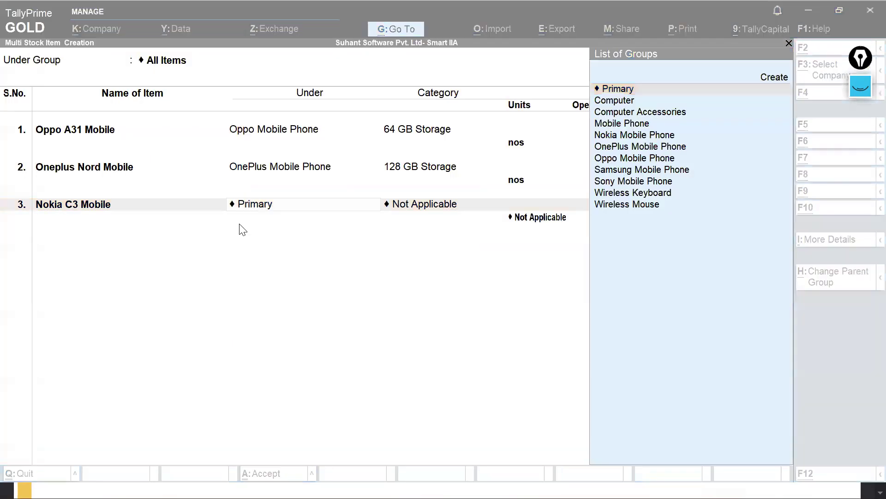
pyautogui.hotkey('alt', 'Tab')
pyautogui.write('No')
pyautogui.press('Return')
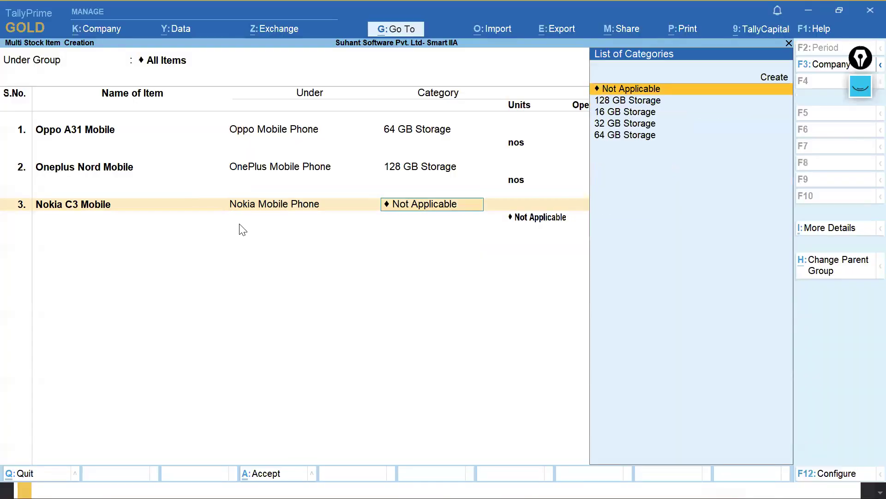
pyautogui.hotkey('alt', 'Tab')
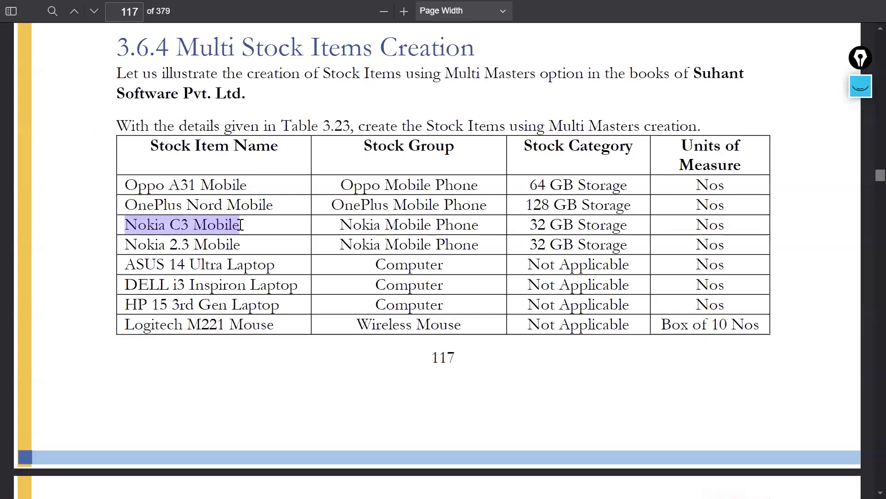
pyautogui.hotkey('alt', 'Tab')
pyautogui.write('3')
pyautogui.press('Return')
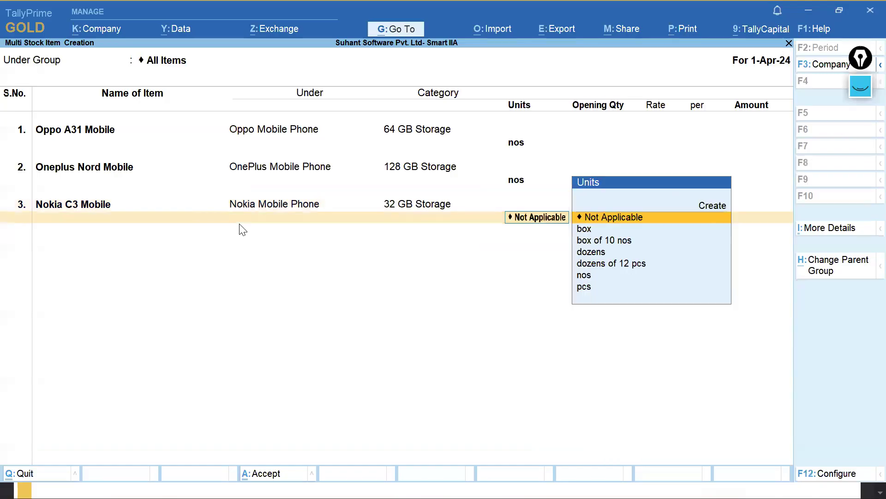
pyautogui.write('nos')
pyautogui.press('Return')
pyautogui.press('Return')
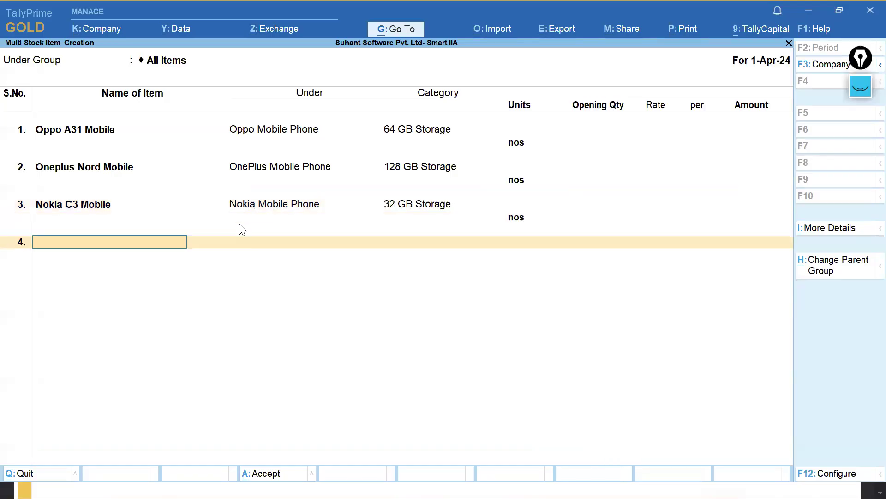
# - Copy Nokia 2.3 Mobile from the PDF table and enter it as the fourth stock item's name in TallyPrime
pyautogui.hotkey('alt', 'Tab')
pyautogui.moveTo(126, 245); pyautogui.dragTo(240, 246)
pyautogui.hotkey('ctrl', 'c')
pyautogui.hotkey('alt', 'Tab')
pyautogui.hotkey('ctrl', 'alt', 'v')
pyautogui.press('Return')
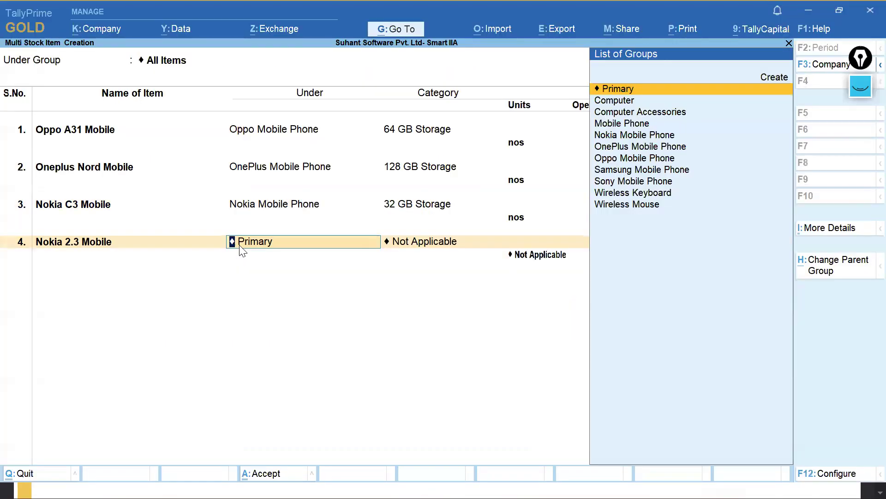
# - Place Nokia 2.3 Mobile under Nokia Mobile Phone with category 32 GB Storage and units nos, leaving the opening quantity blank
pyautogui.write('N')
pyautogui.press('Return')
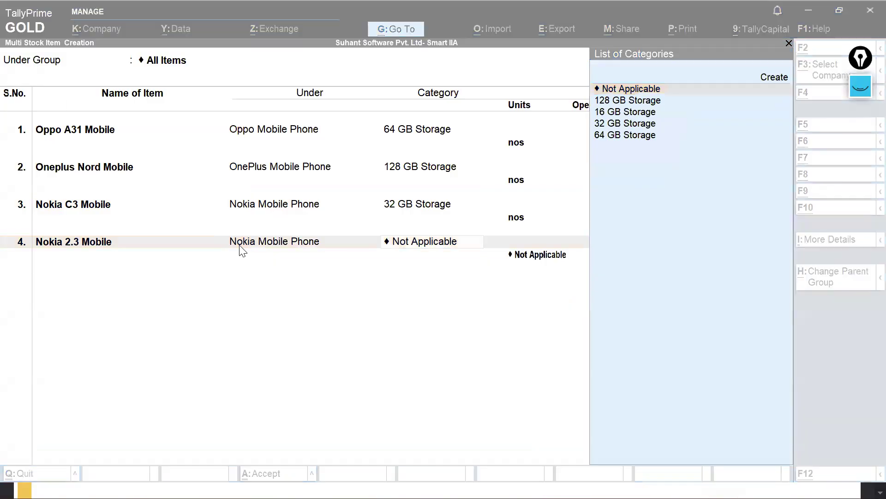
pyautogui.hotkey('alt', 'Tab')
pyautogui.hotkey('alt', 'Tab')
pyautogui.write('32')
pyautogui.press('Return')
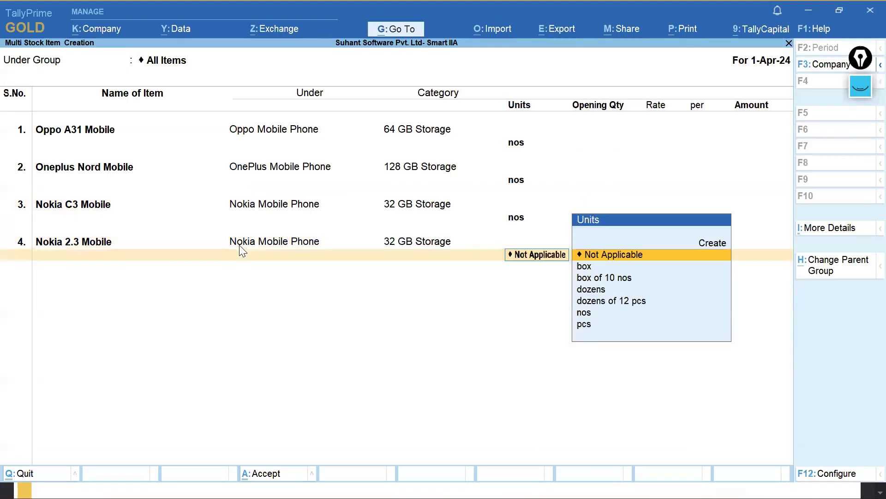
pyautogui.write('no')
pyautogui.press('Return')
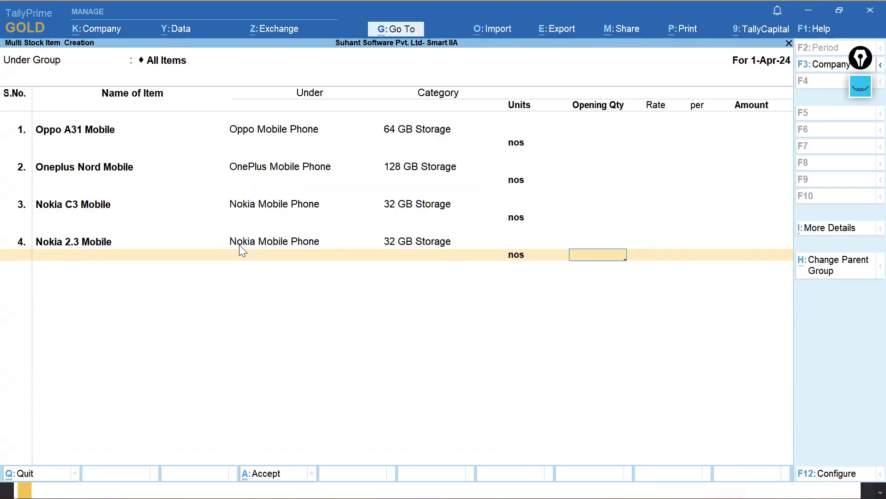
pyautogui.press('Return')
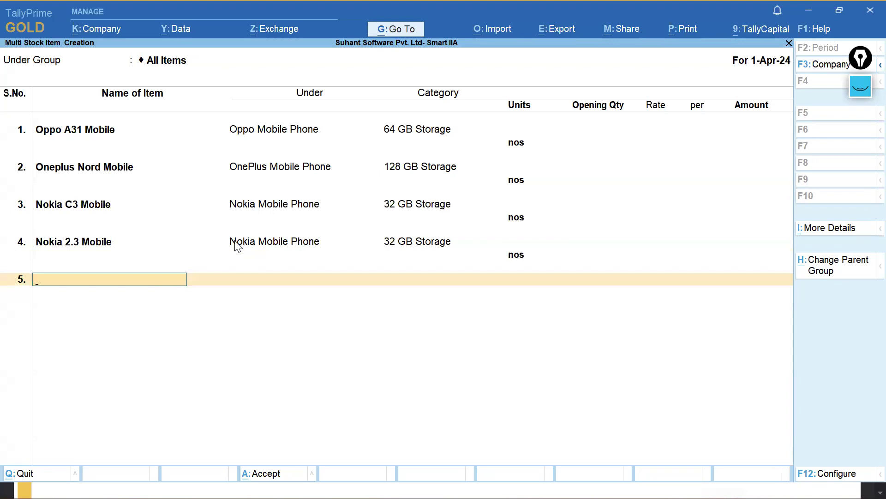
# - Copy ASUS 14 Ultra Laptop from the PDF table and enter it as the fifth stock item's name in TallyPrime
pyautogui.hotkey('alt', 'Tab')
pyautogui.moveTo(125, 262); pyautogui.dragTo(275, 264)
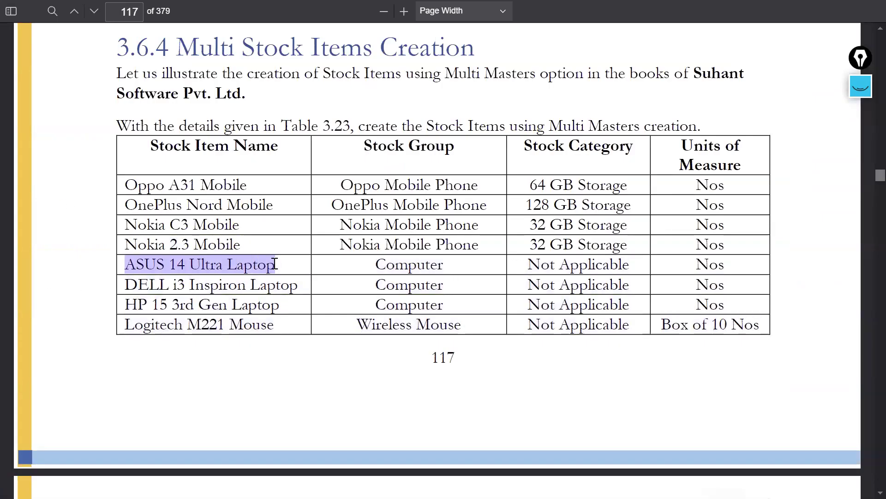
pyautogui.hotkey('ctrl', 'c')
pyautogui.hotkey('alt', 'Tab')
pyautogui.hotkey('ctrl', 'alt', 'v')
pyautogui.press('Return')
# - Set the stock group of ASUS 14 Ultra Laptop to Computer
pyautogui.write('No')
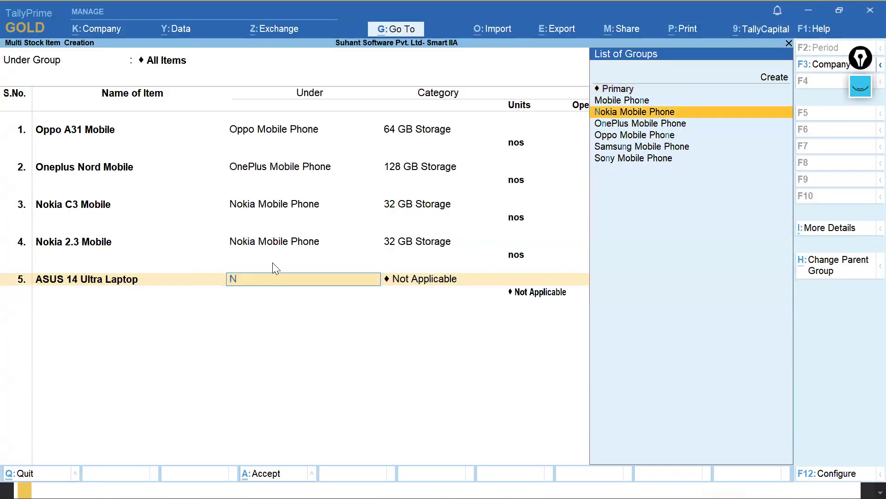
pyautogui.press('BackSpace')
pyautogui.press('BackSpace')
pyautogui.write('Com')
pyautogui.press('Down')
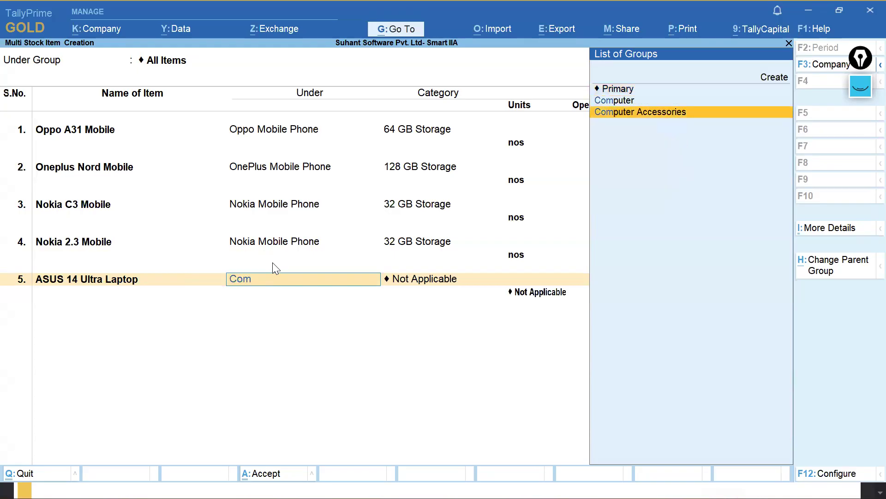
pyautogui.press('Up')
pyautogui.press('Return')
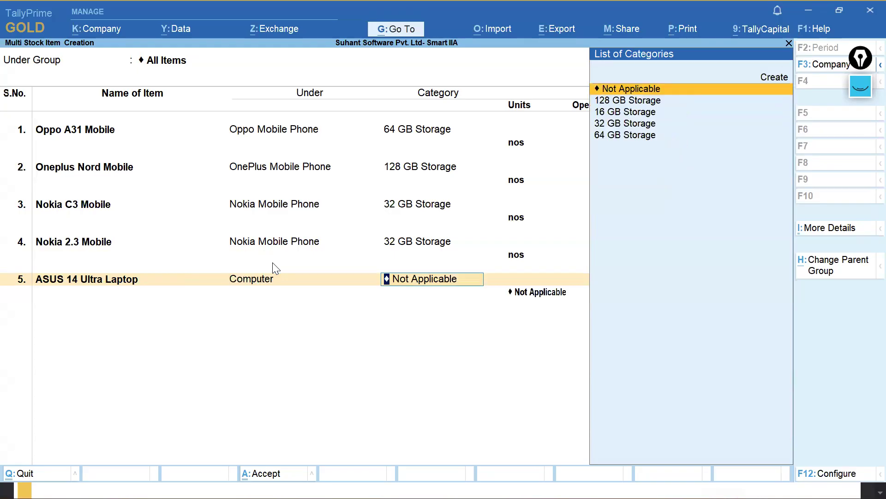
# - Check the ASUS row in the PDF, then keep its category as Not Applicable and set its units to nos, without an opening quantity
pyautogui.hotkey('alt', 'Tab')
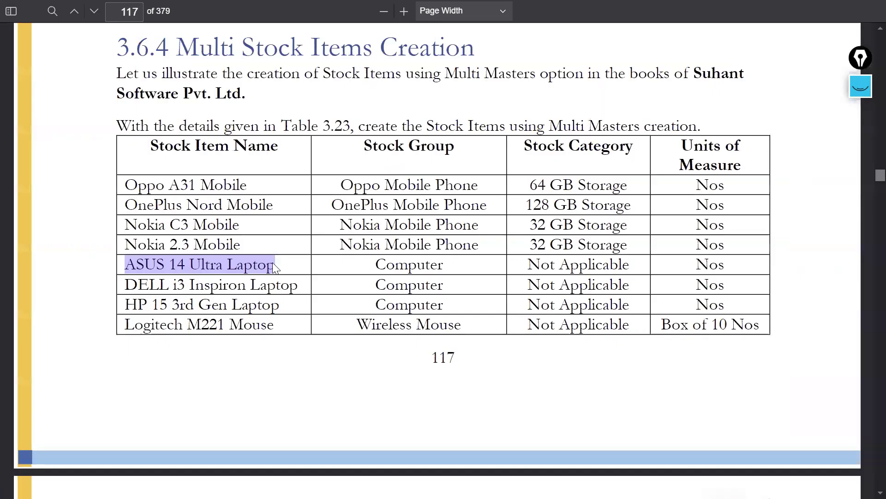
pyautogui.hotkey('alt', 'Tab')
pyautogui.press('Return')
pyautogui.write('n')
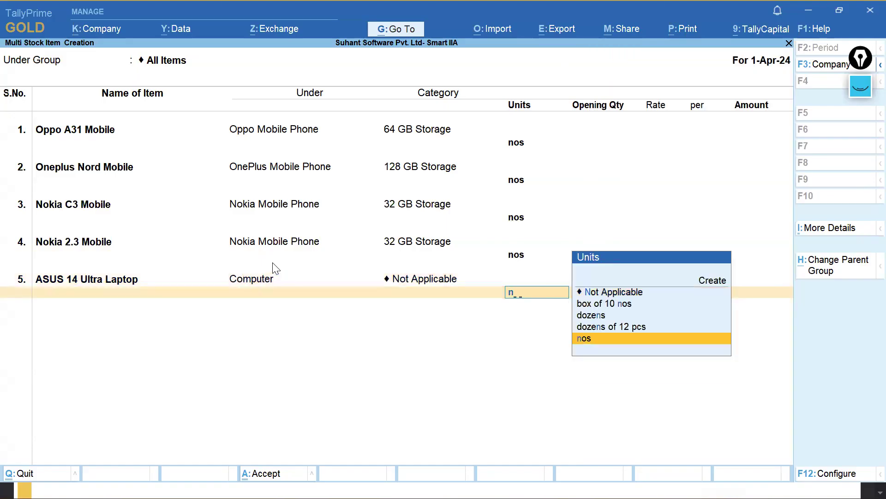
pyautogui.write('o')
pyautogui.hotkey('alt', 'Tab')
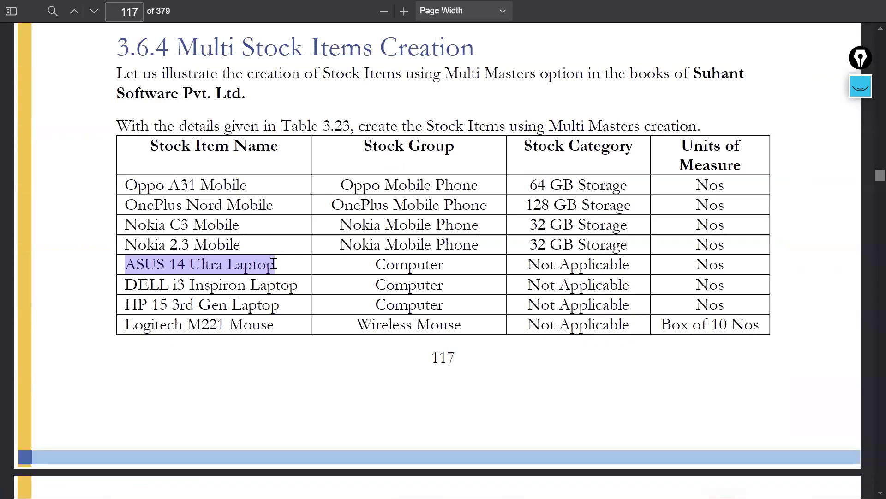
pyautogui.hotkey('alt', 'Tab')
pyautogui.press('Return')
pyautogui.press('Return')
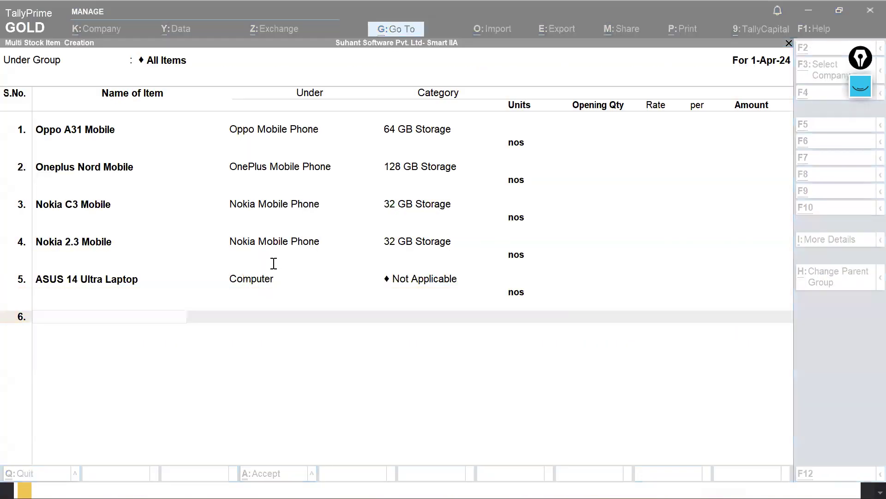
# - Copy DELL i3 Inspiron Laptop from the PDF table and enter it as the sixth stock item's name in TallyPrime
pyautogui.hotkey('alt', 'Tab')
pyautogui.moveTo(124, 282); pyautogui.dragTo(300, 288)
pyautogui.hotkey('ctrl', 'c')
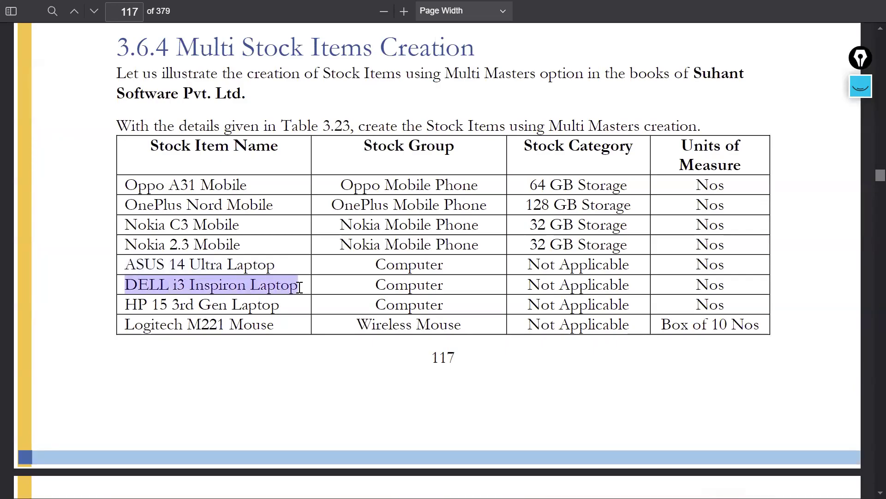
pyautogui.hotkey('alt', 'Tab')
pyautogui.hotkey('ctrl', 'alt', 'v')
pyautogui.press('Return')
# - Place DELL i3 Inspiron Laptop under Computer with category Not Applicable and units nos, leaving the opening quantity blank
pyautogui.write('Computer')
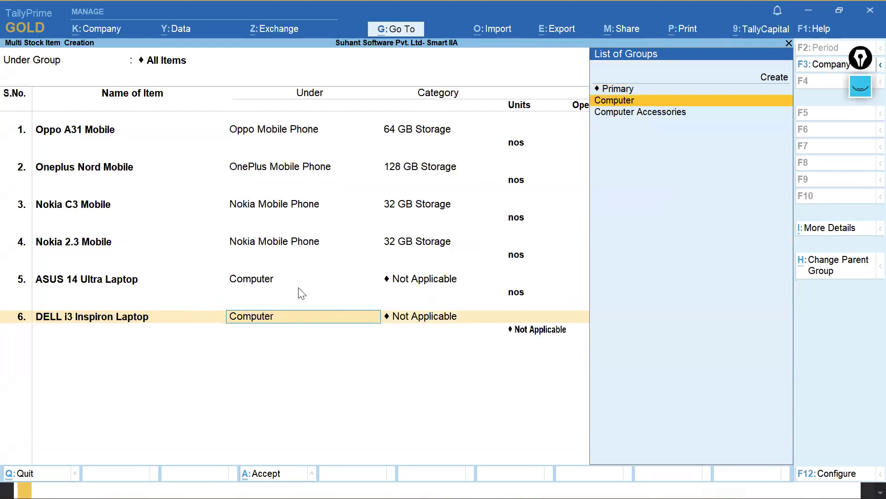
pyautogui.press('Return')
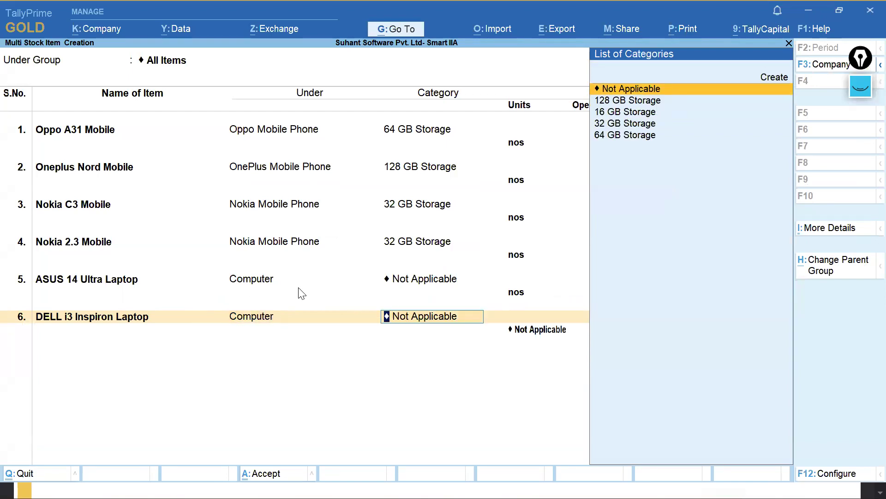
pyautogui.press('Return')
pyautogui.write('nos')
pyautogui.press('Return')
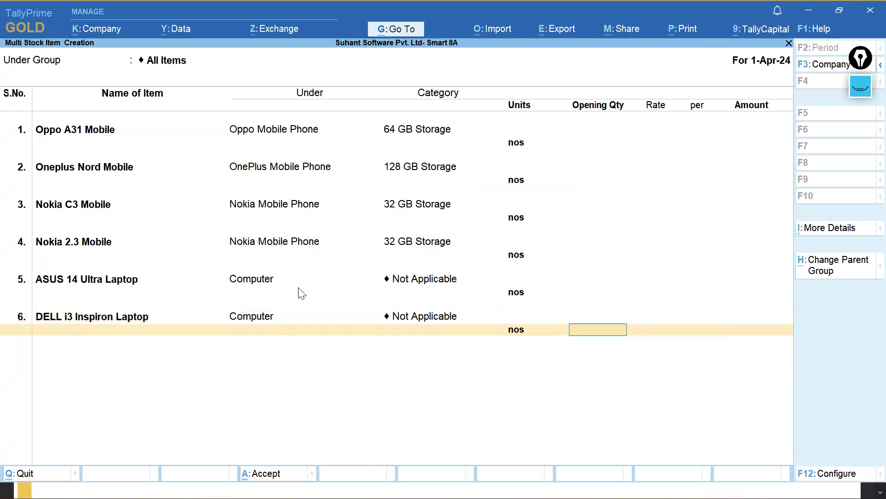
pyautogui.press('Return')
# - Copy HP 15 3rd Gen Laptop from the PDF table and enter it as the seventh stock item's name in TallyPrime
pyautogui.hotkey('alt', 'Tab')
pyautogui.scroll(-1, 123, 332)
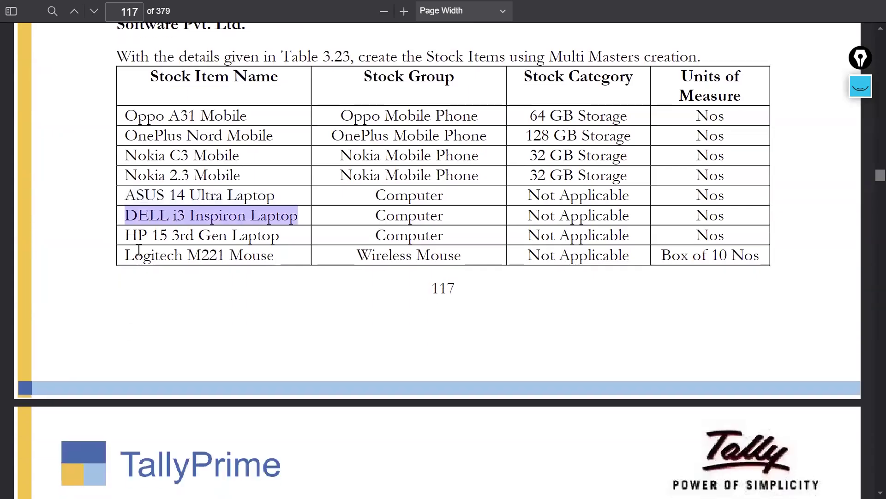
pyautogui.moveTo(137, 235); pyautogui.dragTo(241, 233)
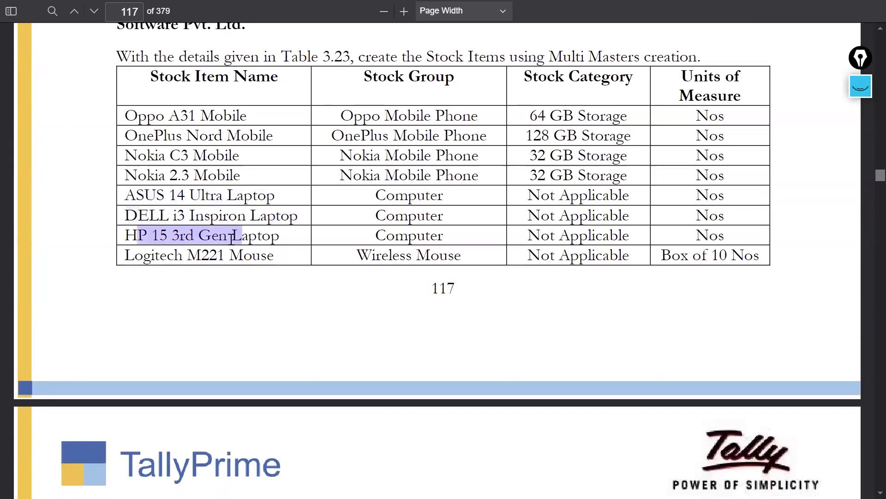
pyautogui.moveTo(124, 235); pyautogui.dragTo(280, 236)
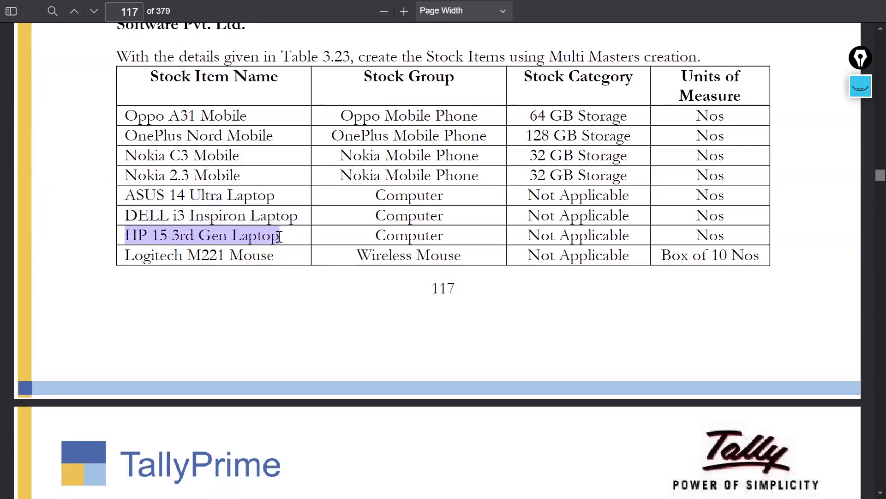
pyautogui.press('super+Tab')
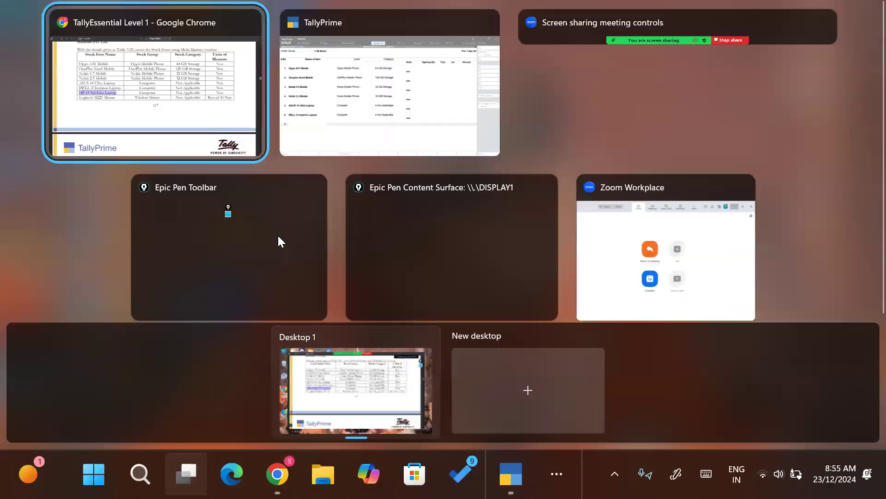
pyautogui.press('Right')
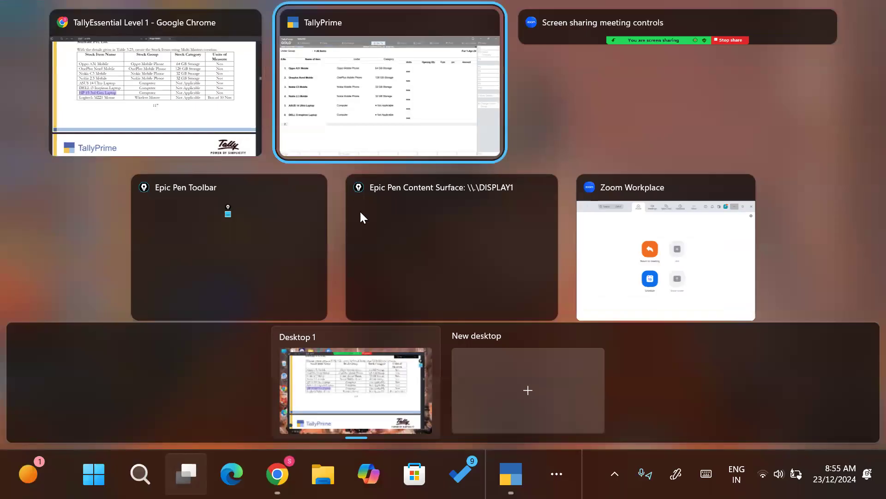
pyautogui.click(339, 150)
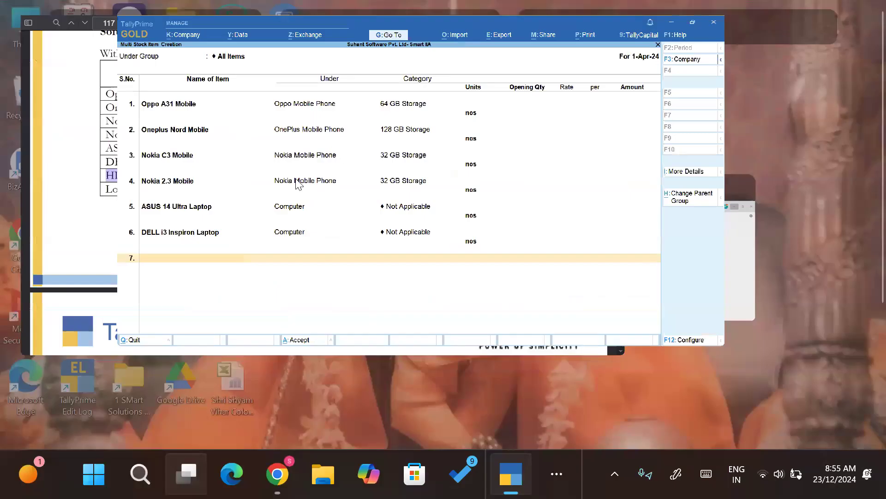
pyautogui.hotkey('ctrl', 'alt', 'v')
pyautogui.press('Return')
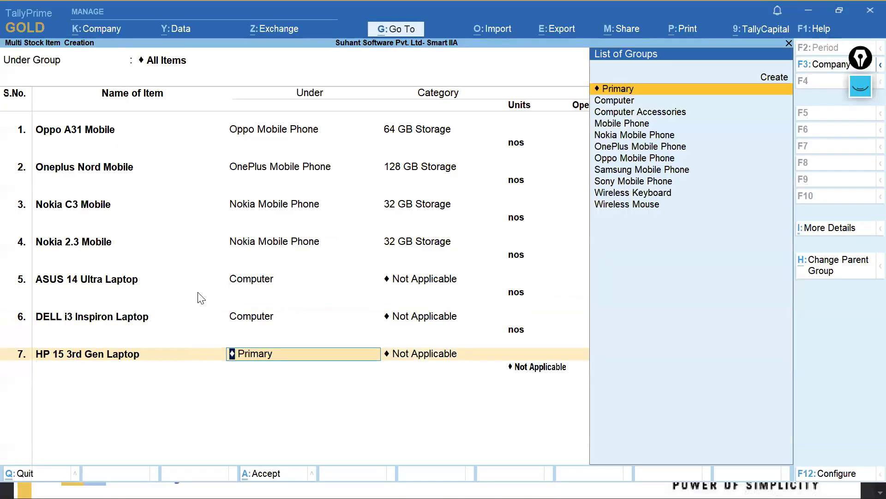
# - Place HP 15 3rd Gen Laptop under Computer with category Not Applicable and units nos, leaving the opening quantity blank
pyautogui.write('Computer')
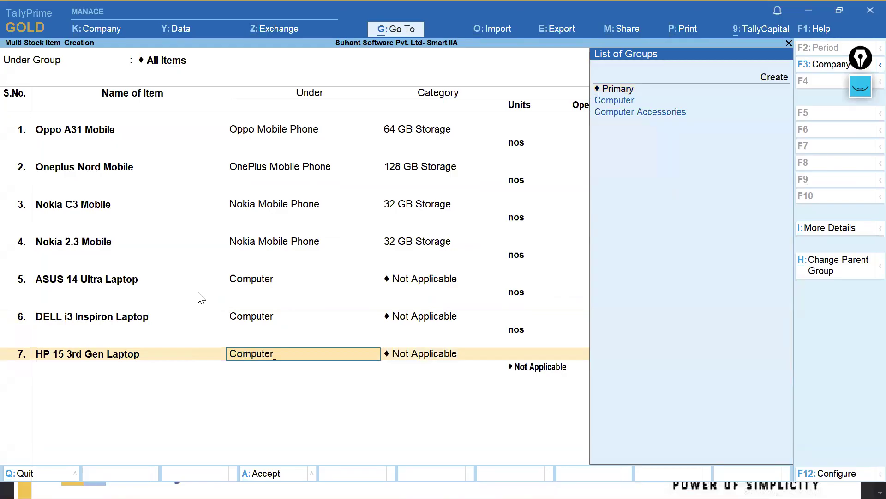
pyautogui.press('Return')
pyautogui.press('Return')
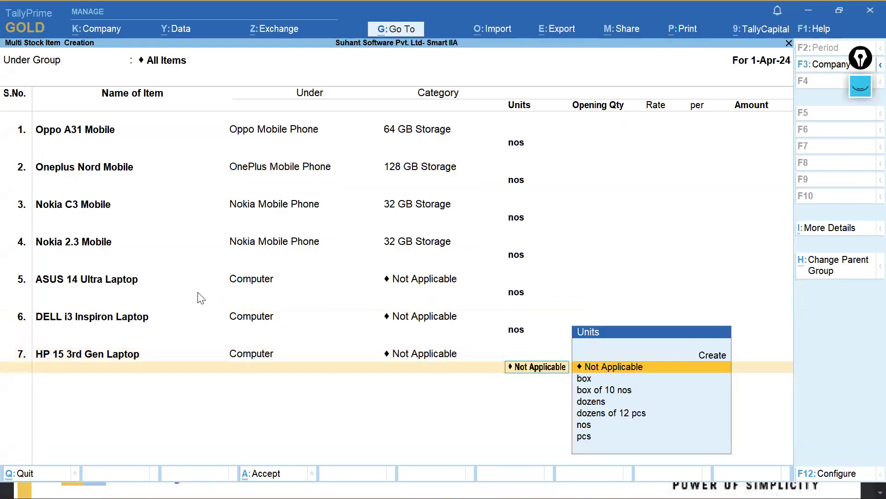
pyautogui.write('nos')
pyautogui.press('Return')
pyautogui.press('Return')
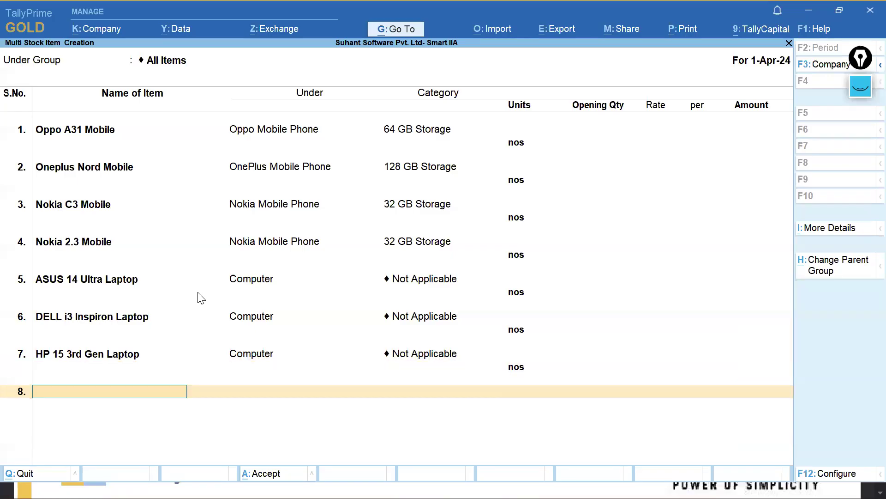
# - Copy Logitech M221 Mouse from the PDF table and enter it as the eighth stock item's name in TallyPrime
pyautogui.hotkey('alt', 'Tab')
pyautogui.moveTo(125, 257); pyautogui.dragTo(273, 261)
pyautogui.hotkey('ctrl', 'c')
pyautogui.hotkey('alt', 'Tab')
pyautogui.hotkey('ctrl', 'alt', 'v')
pyautogui.press('Return')
# - Set the stock group of Logitech M221 Mouse to Wireless Mouse
pyautogui.hotkey('alt', 'Tab')
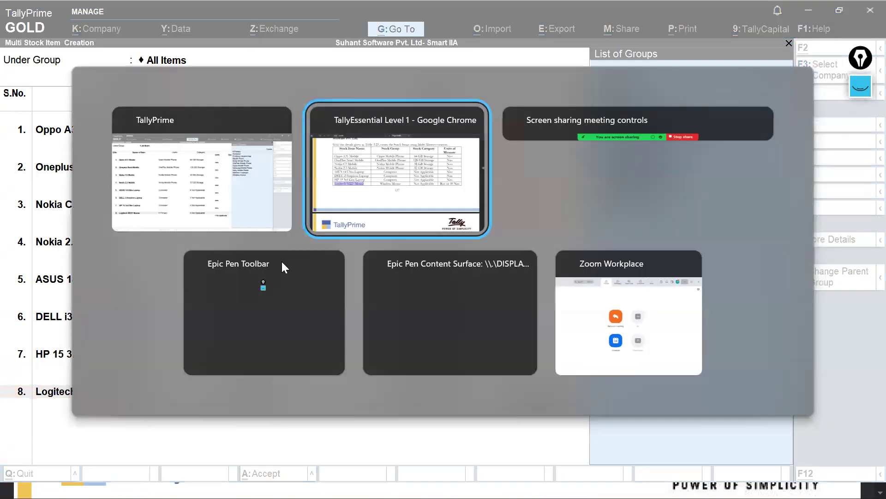
pyautogui.hotkey('alt', 'Tab')
pyautogui.write('W')
pyautogui.press('Down')
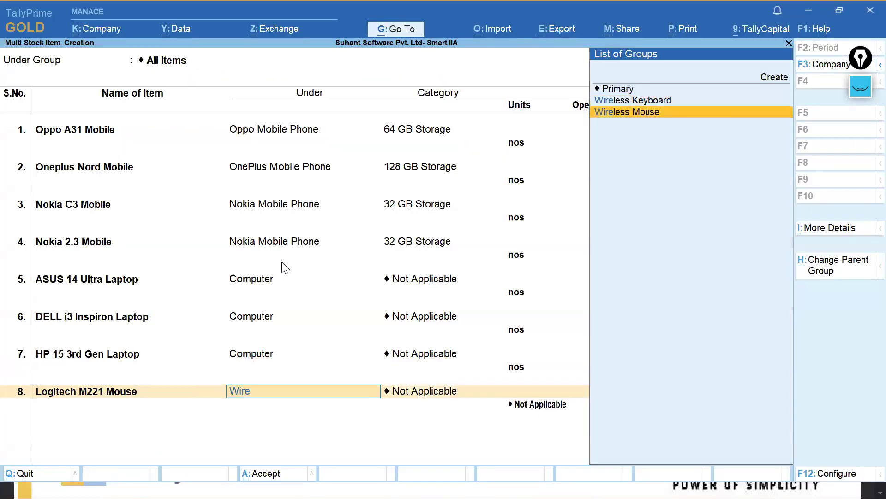
pyautogui.press('Return')
# - Check the mouse's row in the PDF, keep its category Not Applicable and set its units to box of 10 nos, without an opening quantity
pyautogui.hotkey('alt', 'Tab')
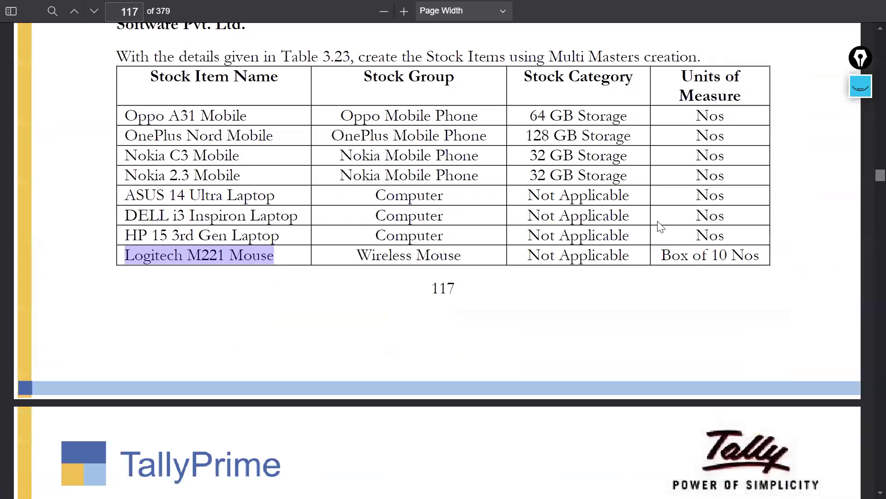
pyautogui.hotkey('alt', 'Tab')
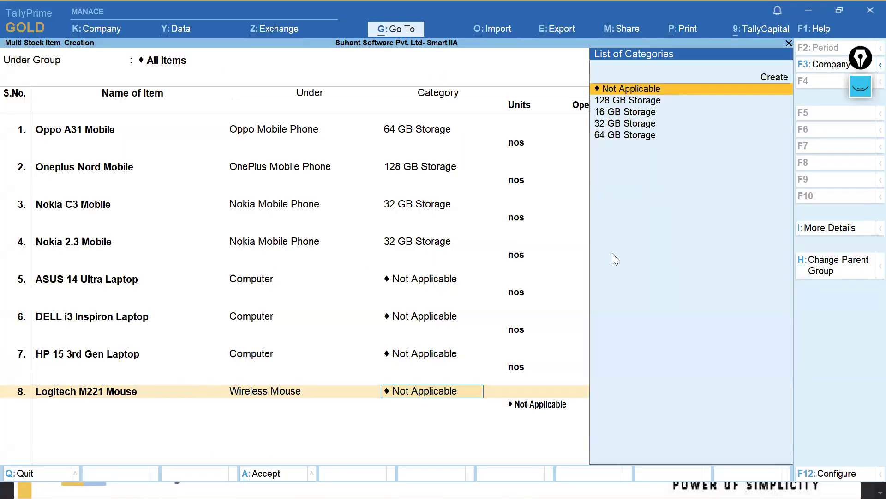
pyautogui.press('Return')
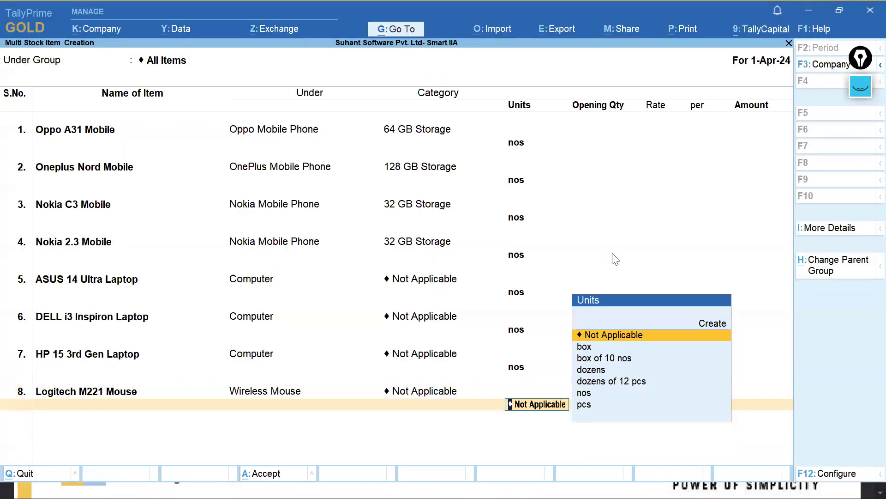
pyautogui.write('bo')
pyautogui.hotkey('alt', 'Tab')
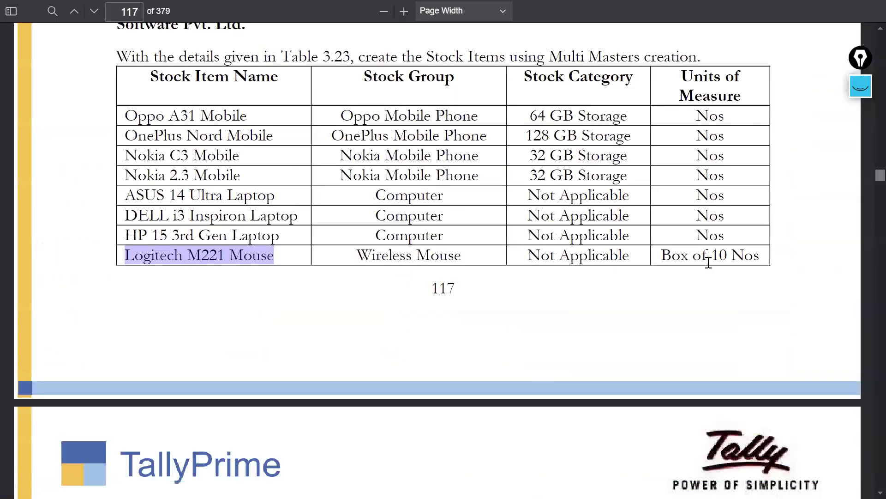
pyautogui.hotkey('alt', 'Tab')
pyautogui.press('Down')
pyautogui.press('Return')
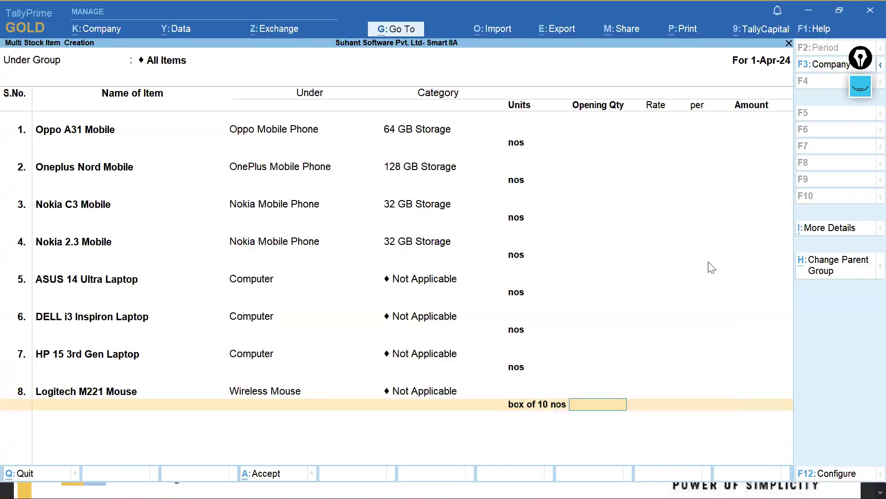
pyautogui.hotkey('alt', 'Tab')
pyautogui.hotkey('alt', 'Tab')
pyautogui.press('Return')
# - Copy Logitech K230 Keyboard from the continued PDF table and enter it as the ninth stock item's name in TallyPrime
pyautogui.hotkey('alt', 'Tab')
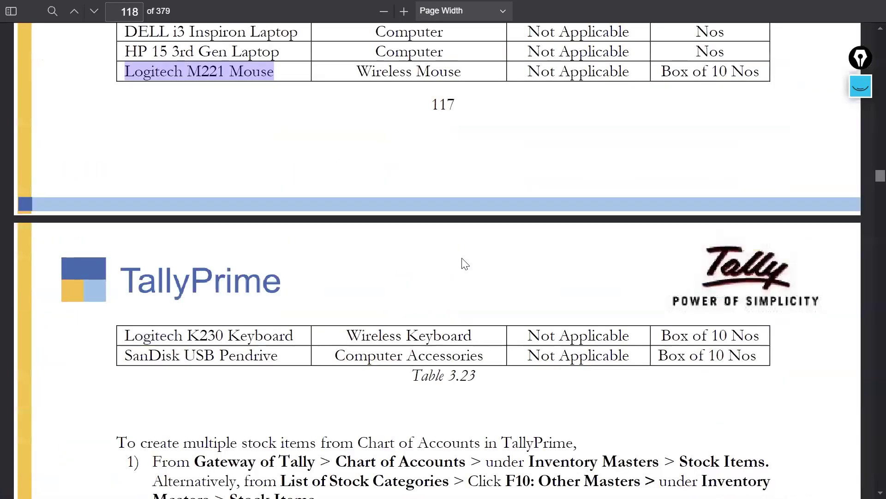
pyautogui.scroll(-3, 462, 263)
pyautogui.moveTo(128, 172); pyautogui.dragTo(292, 172)
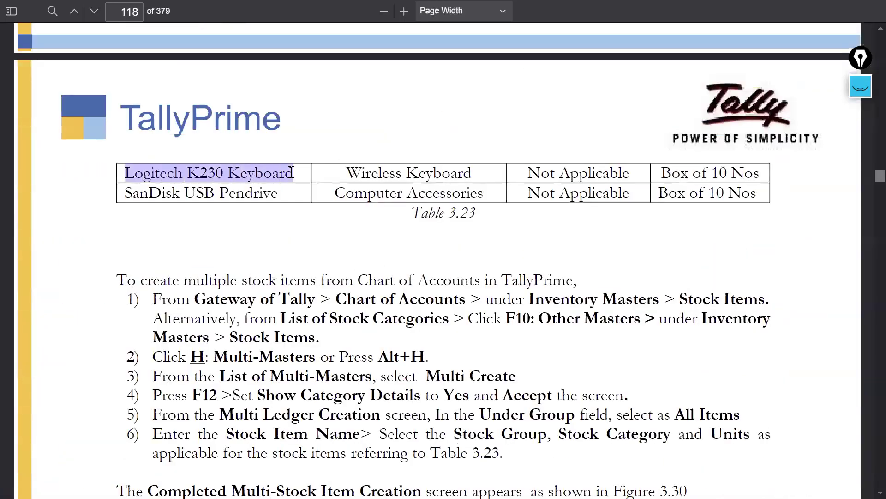
pyautogui.scroll(4, 417, 175)
pyautogui.scroll(-3, 421, 184)
pyautogui.scroll(-1, 423, 189)
pyautogui.hotkey('alt', 'Tab')
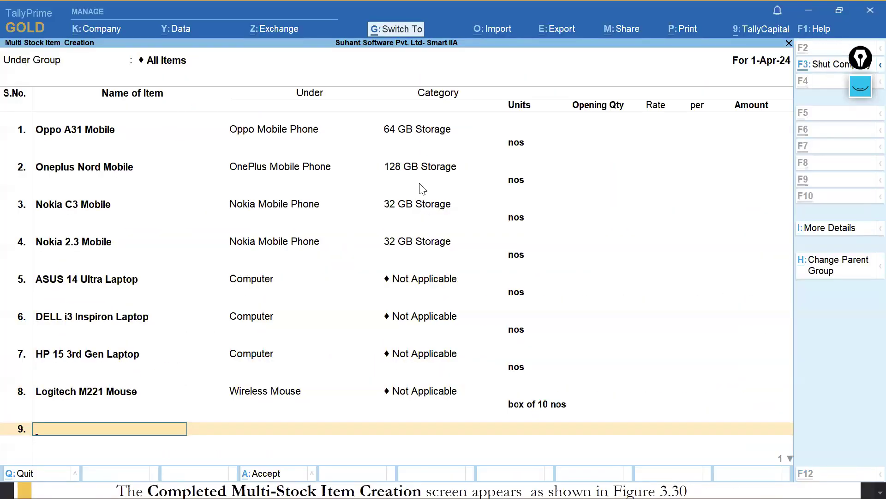
pyautogui.hotkey('ctrl', 'alt', 'v')
pyautogui.press('Return')
# - Check the keyboard's stock group in the PDF and place Logitech K230 Keyboard under Wireless Keyboard in TallyPrime
pyautogui.hotkey('alt', 'Tab')
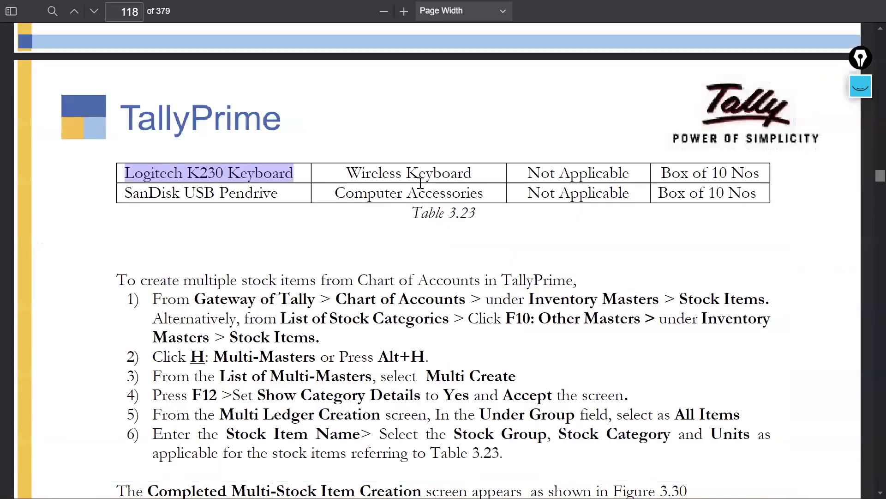
pyautogui.hotkey('alt', 'Tab')
pyautogui.write('Wire')
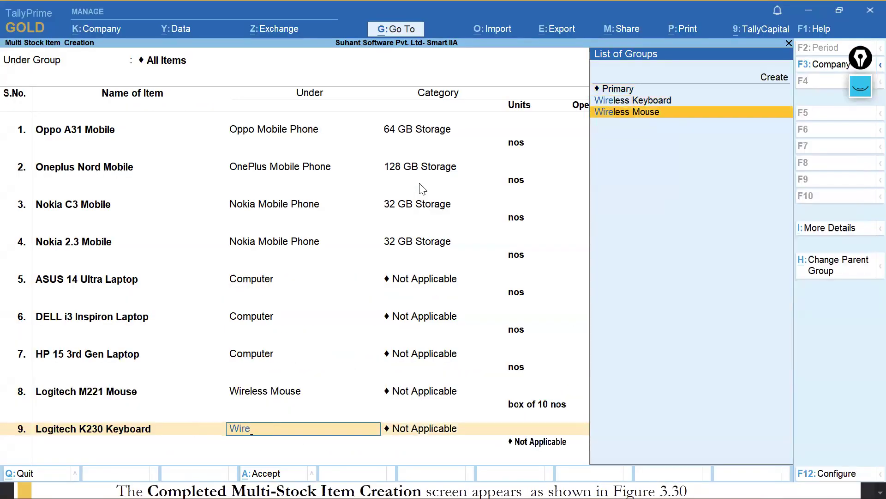
pyautogui.hotkey('alt', 'Tab')
pyautogui.hotkey('alt', 'Tab')
pyautogui.press('Up')
pyautogui.press('Return')
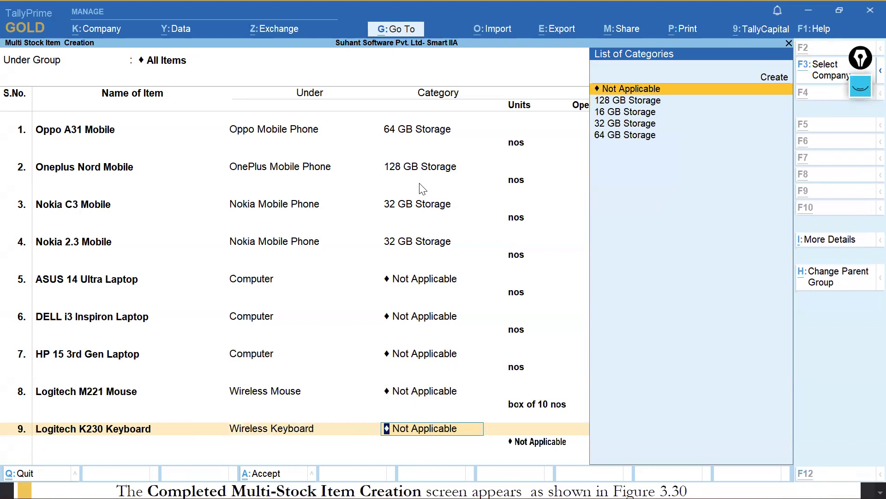
# - Keep the keyboard's category as Not Applicable and set its units to box of 10 nos, leaving the opening quantity blank
pyautogui.hotkey('alt', 'Tab')
pyautogui.hotkey('alt', 'Tab')
pyautogui.press('Return')
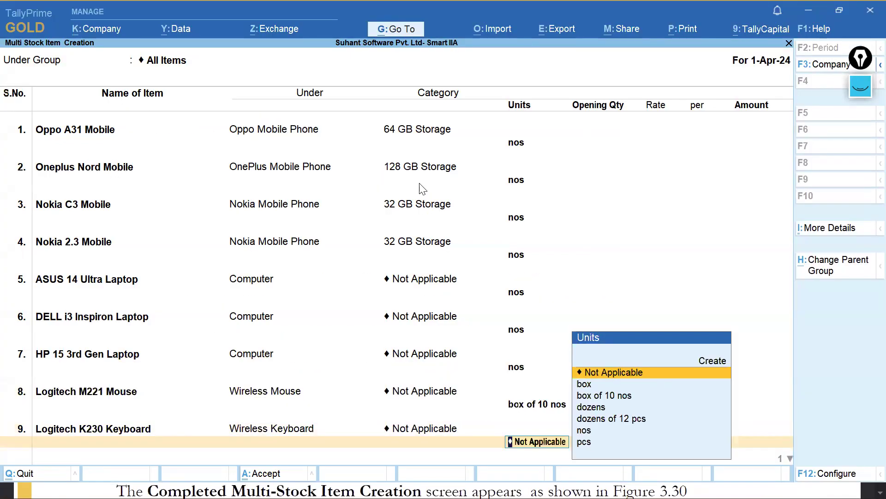
pyautogui.write('box')
pyautogui.press('Down')
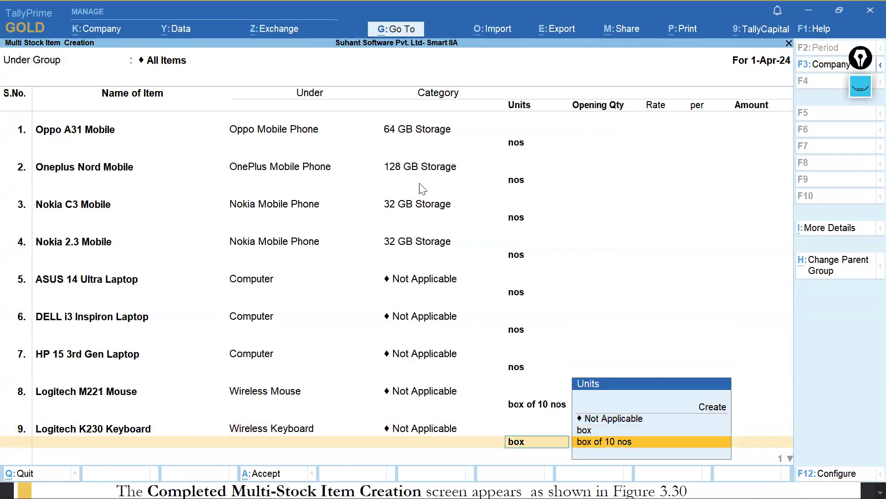
pyautogui.press('Return')
pyautogui.press('Return')
# - Copy SanDisk USB Pendrive from the PDF table and enter it as the tenth stock item's name in TallyPrime
pyautogui.hotkey('alt', 'Tab')
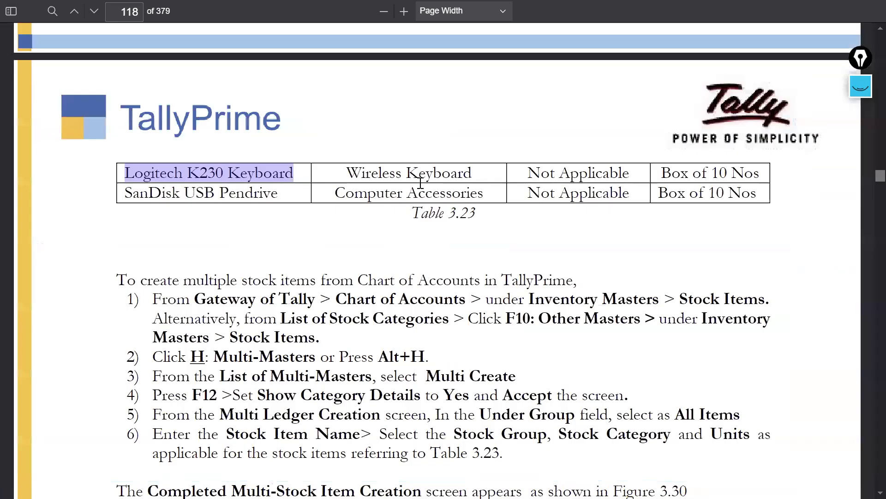
pyautogui.hotkey('alt', 'Tab')
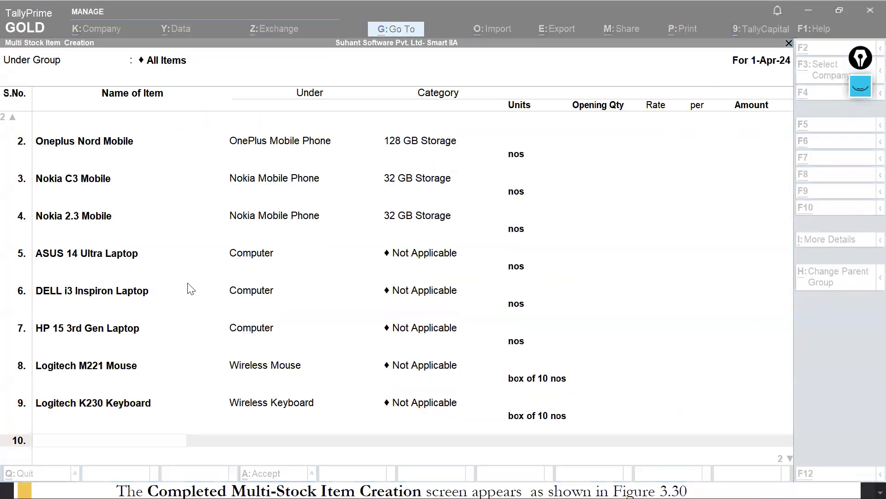
pyautogui.hotkey('alt', 'Tab')
pyautogui.moveTo(126, 192); pyautogui.dragTo(278, 193)
pyautogui.hotkey('ctrl', 'c')
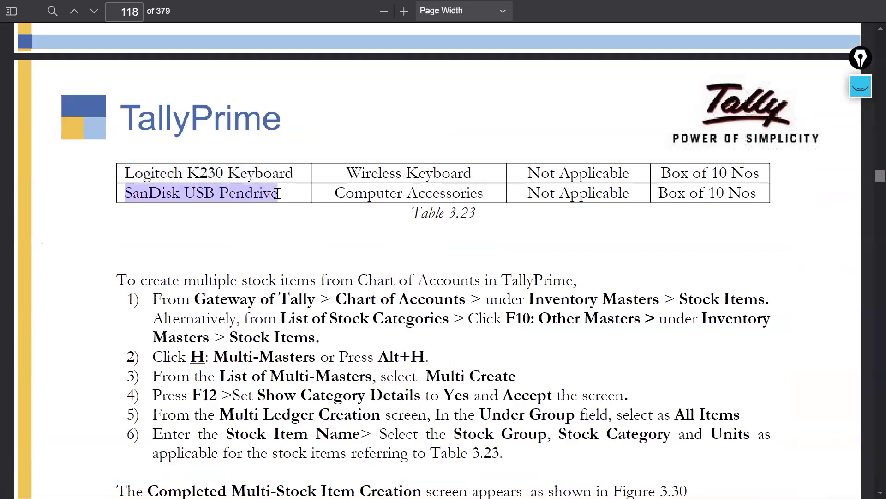
pyautogui.hotkey('alt', 'Tab')
pyautogui.hotkey('ctrl', 'alt', 'v')
pyautogui.press('Return')
# - Place SanDisk USB Pendrive under Computer Accessories with category Not Applicable and units box of 10 nos, and save all the stock items
pyautogui.write('Compu')
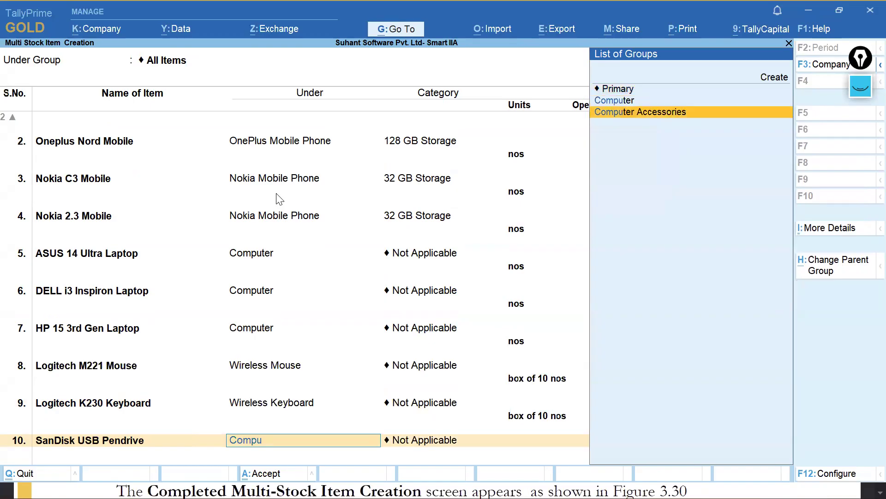
pyautogui.press('Return')
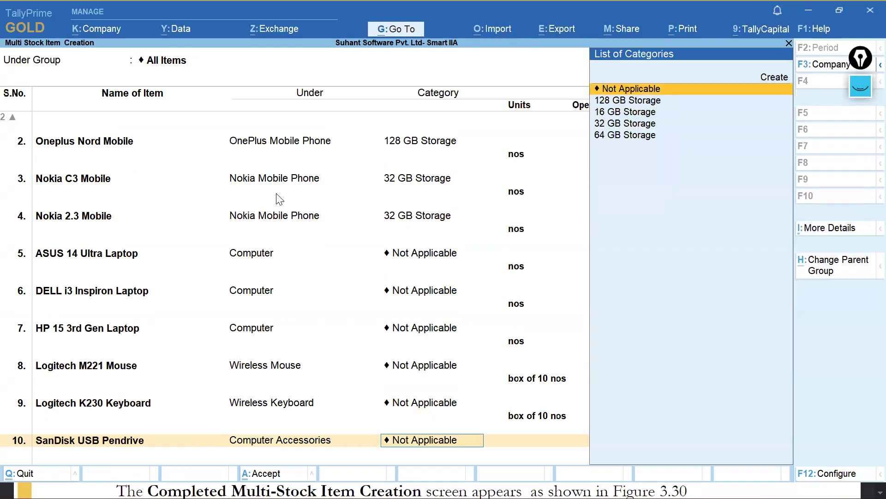
pyautogui.press('Return')
pyautogui.write('box')
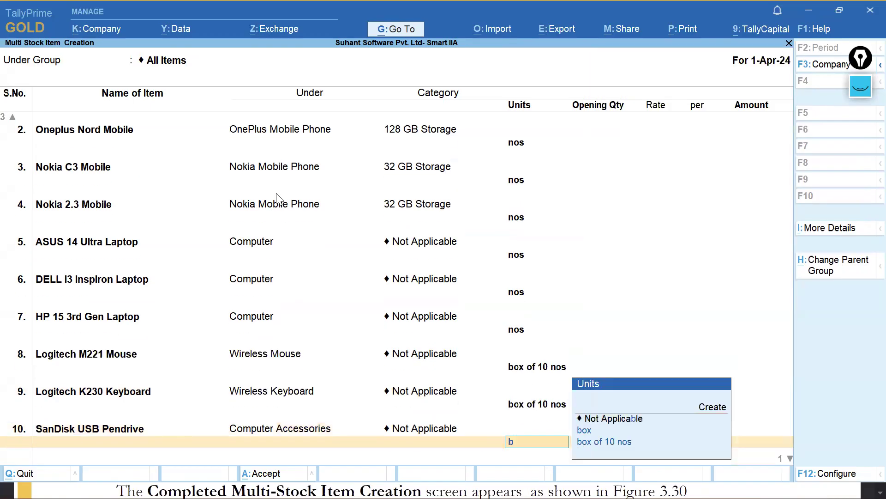
pyautogui.press('Down')
pyautogui.press('Return')
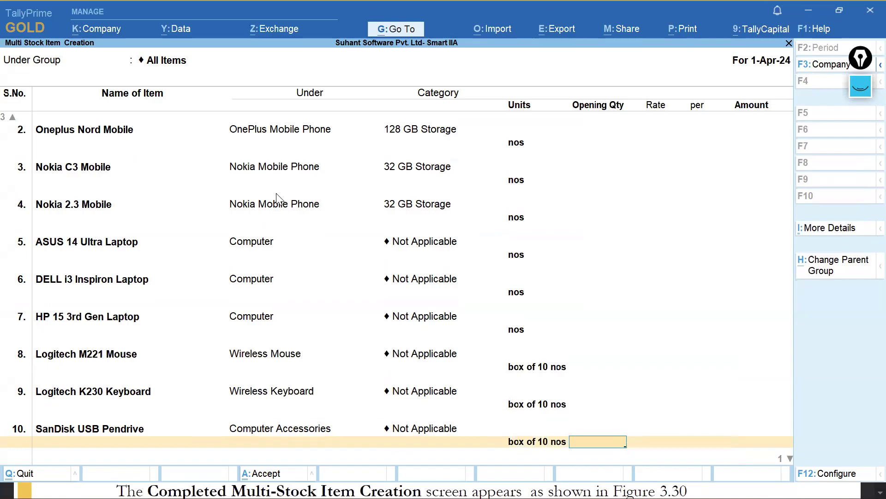
pyautogui.hotkey('ctrl', 'a')
# - Look through the list of stock items to review the newly created entries
pyautogui.press('Down')
pyautogui.press('Down')
pyautogui.press('Down')
pyautogui.press('Down')
pyautogui.press('Down')
pyautogui.press('Down')
pyautogui.press('Down')
pyautogui.press('Down')
pyautogui.press('Down')
pyautogui.press('Down')
pyautogui.press('Down')
pyautogui.press('Down')
pyautogui.press('Down')
pyautogui.press('Down')
pyautogui.press('Down')
pyautogui.press('Down')
pyautogui.press('Down')
pyautogui.press('Down')
pyautogui.press('Down')
pyautogui.press('Down')
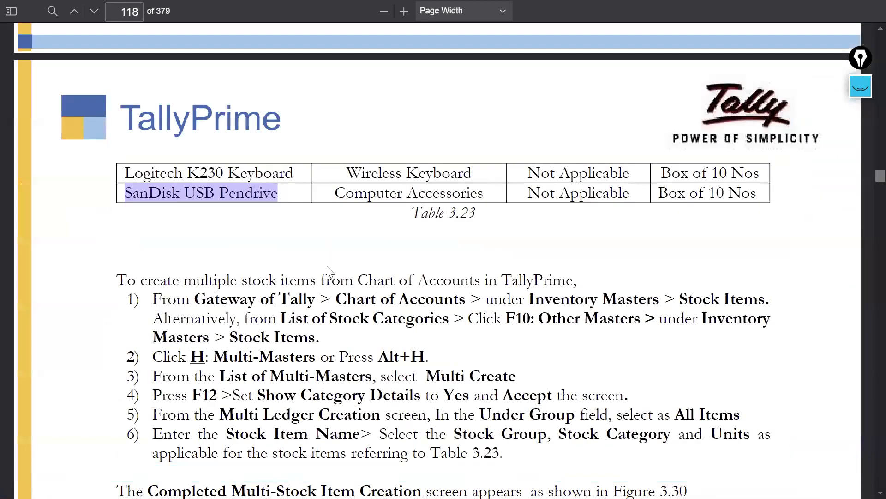
# - Switch to the PDF and read on past the List of Stock Items figure to the Statistics report instructions on page 119
pyautogui.scroll(-5, 326, 277)
pyautogui.scroll(-15, 325, 284)
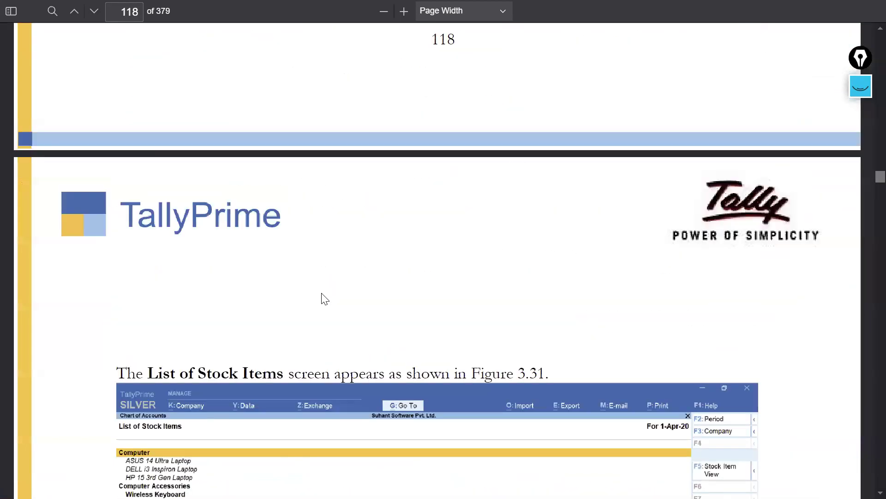
pyautogui.scroll(-10, 325, 301)
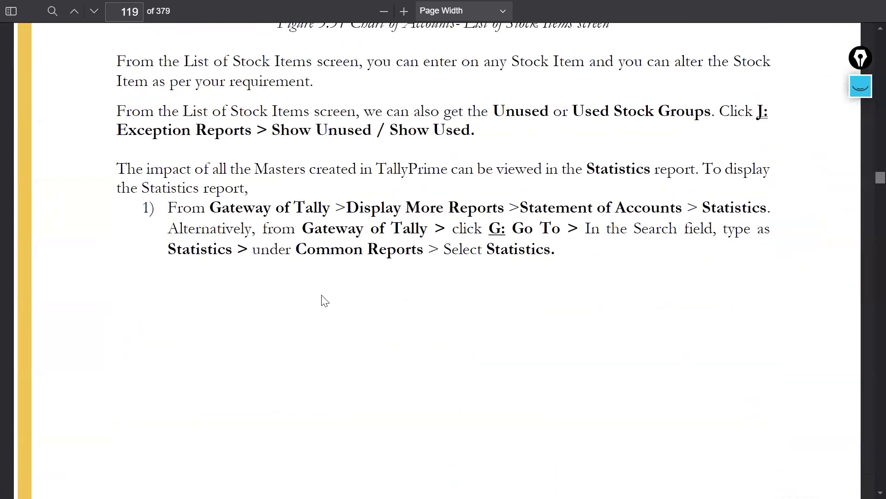
# - Open the Go To search in TallyPrime and check the Statistics report figure on page 120 of the PDF
pyautogui.scroll(-15, 329, 301)
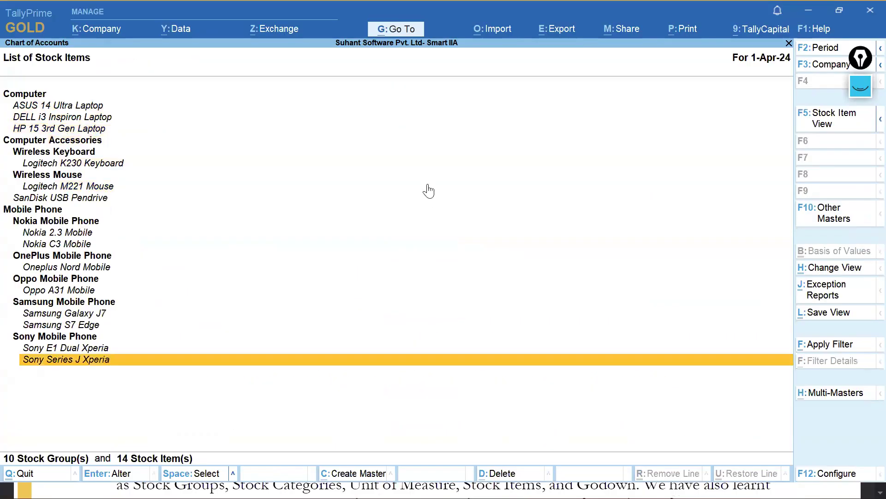
pyautogui.click(404, 29)
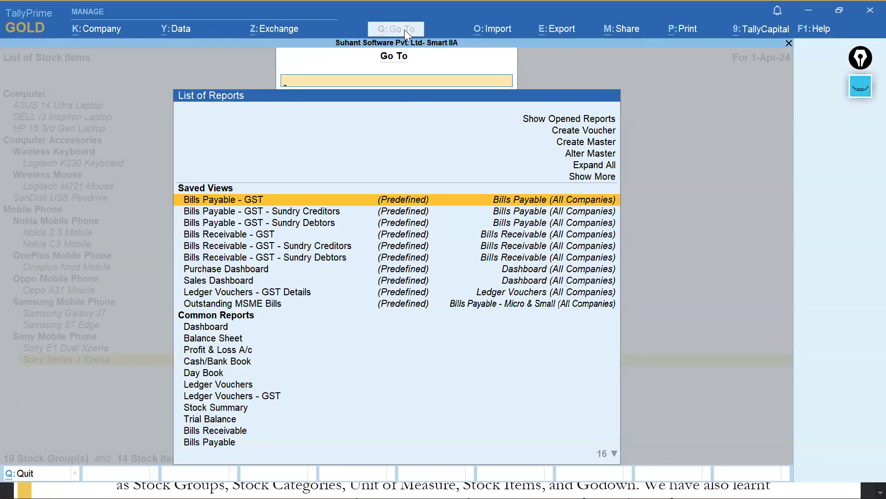
pyautogui.write('g')
pyautogui.press('BackSpace')
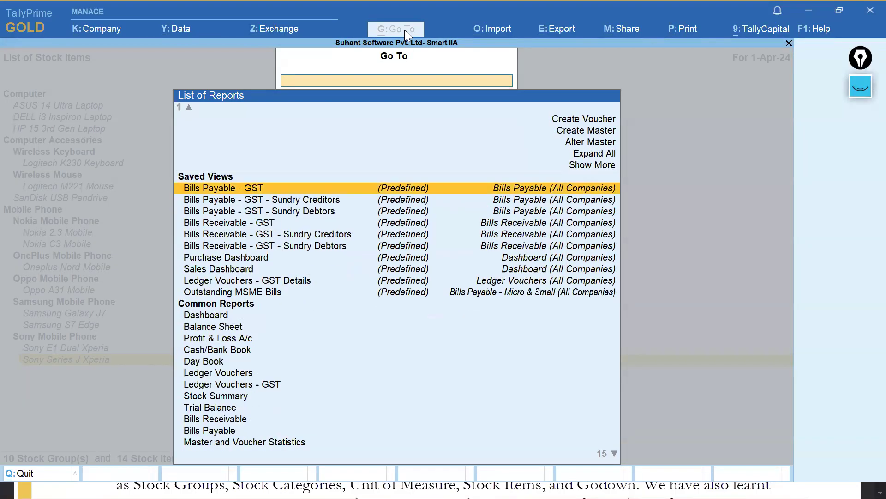
pyautogui.hotkey('alt', 'Tab')
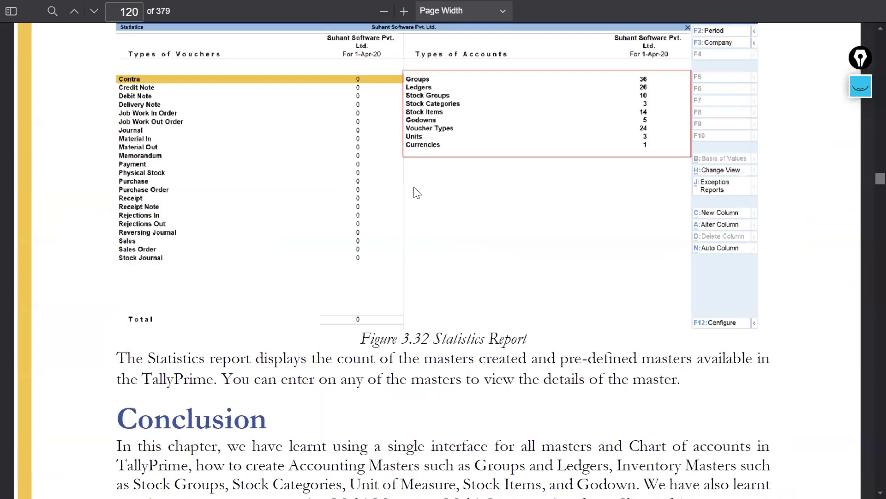
pyautogui.scroll(2, 384, 279)
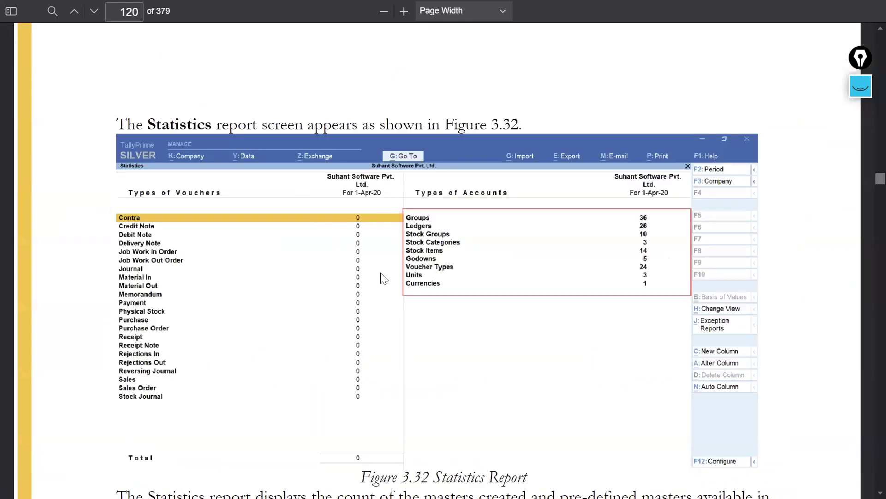
# - Switch back to TallyPrime, search the reports for Stat and open the Statistics report under Common Reports
pyautogui.hotkey('alt', 'Tab')
pyautogui.write('Stat')
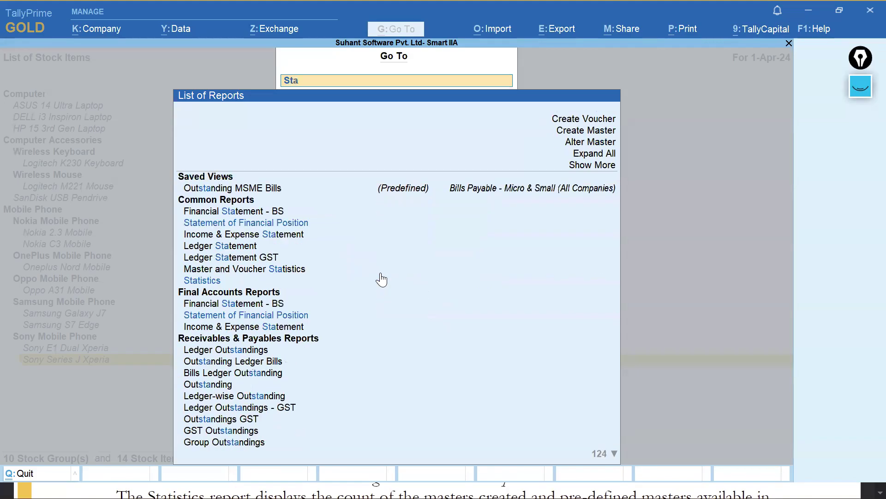
pyautogui.press('Down')
pyautogui.press('Down')
pyautogui.press('Down')
pyautogui.press('Down')
pyautogui.press('Down')
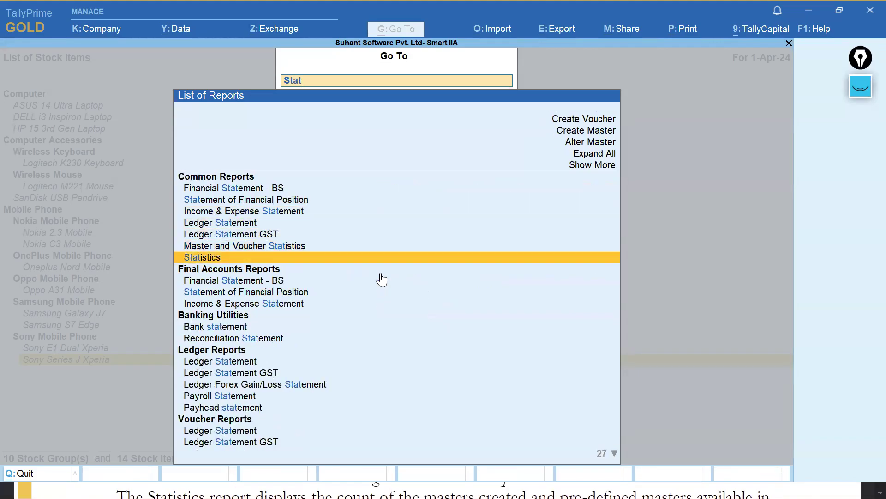
pyautogui.press('Return')
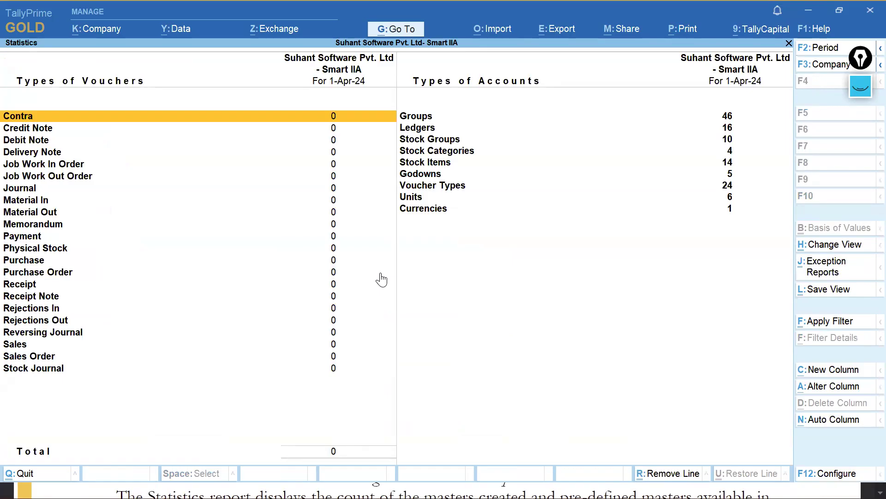
# - Annotate the Statistics report with the screen pen, marking the Types of Vouchers counts and circling the total
pyautogui.click(858, 87)
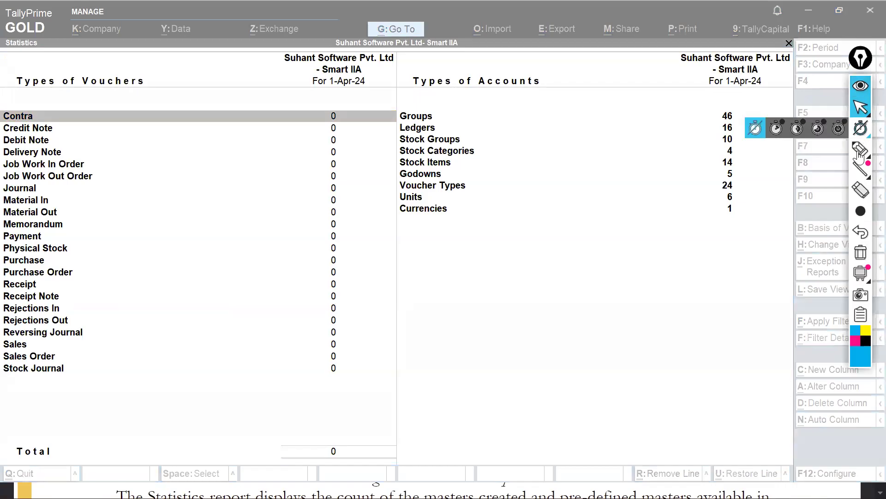
pyautogui.click(858, 154)
pyautogui.moveTo(391, 49); pyautogui.dragTo(296, 39)
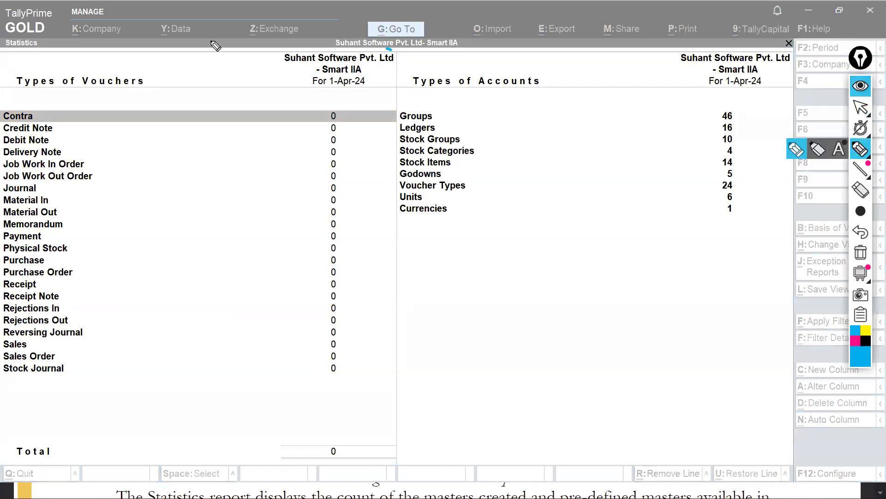
pyautogui.moveTo(47, 71); pyautogui.dragTo(42, 67)
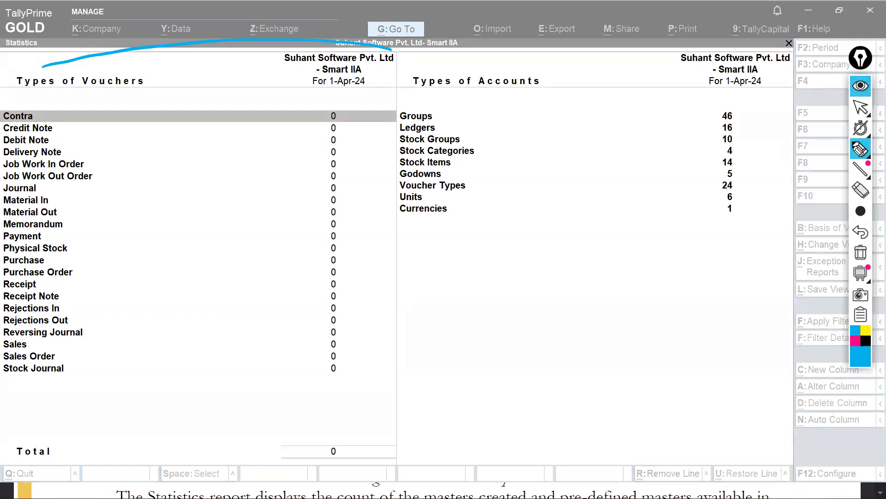
pyautogui.moveTo(345, 96)
pyautogui.mouseDown()
pyautogui.moveTo(328, 100)
pyautogui.moveTo(323, 342)
pyautogui.moveTo(379, 302)
pyautogui.mouseUp()
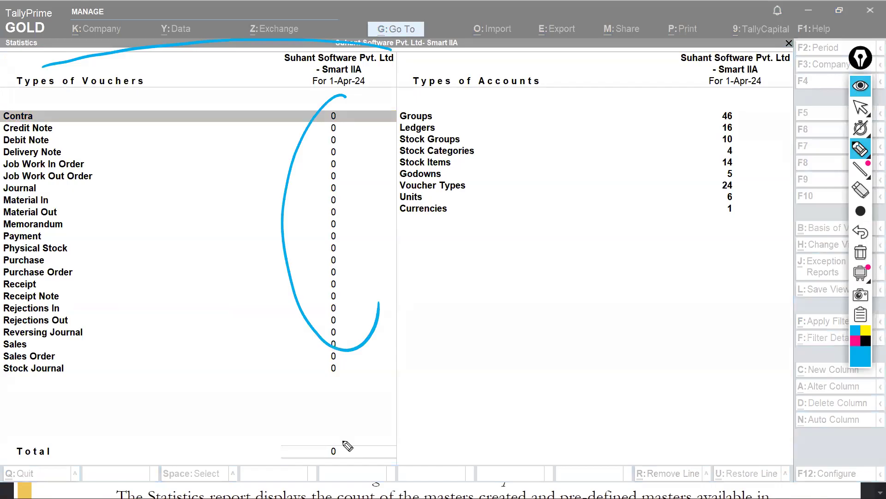
pyautogui.moveTo(344, 442); pyautogui.dragTo(332, 473)
pyautogui.moveTo(385, 114); pyautogui.dragTo(386, 113)
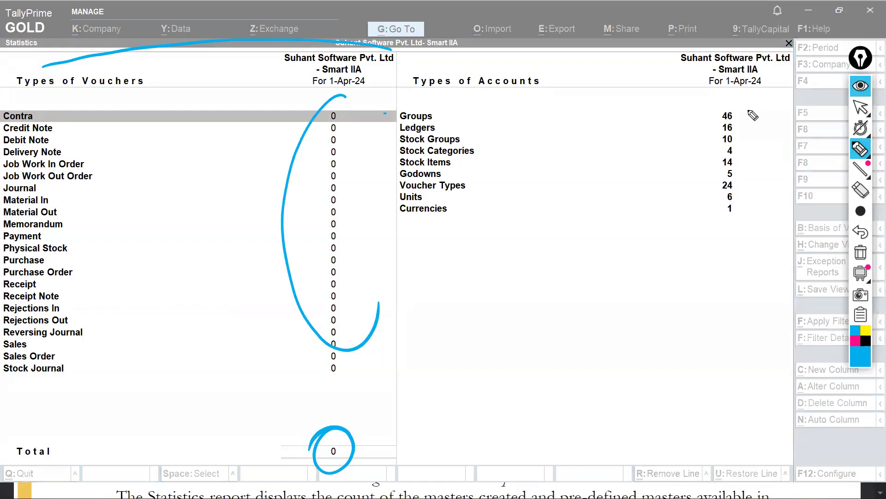
# - Mark each count under Types of Accounts, from Groups down to Currencies, with pen strokes
pyautogui.moveTo(734, 115); pyautogui.dragTo(758, 109)
pyautogui.moveTo(736, 124); pyautogui.dragTo(775, 110)
pyautogui.moveTo(734, 137)
pyautogui.mouseDown()
pyautogui.moveTo(766, 125)
pyautogui.moveTo(776, 134)
pyautogui.mouseUp()
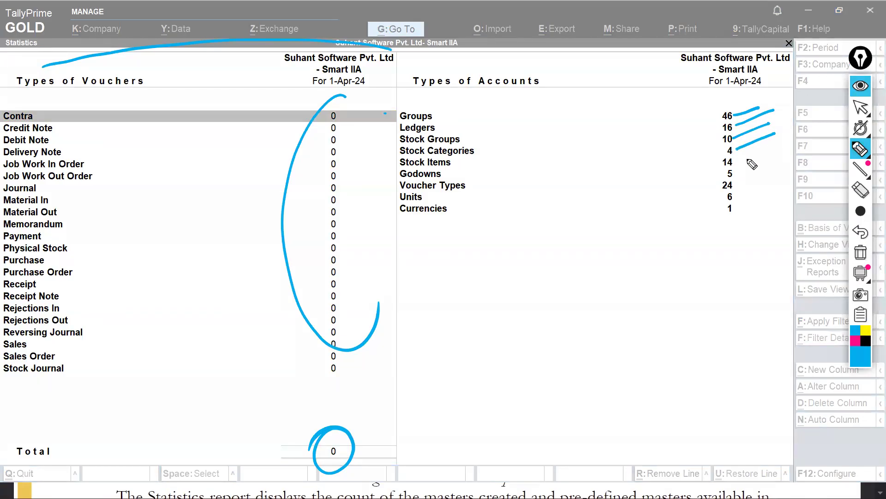
pyautogui.moveTo(736, 162); pyautogui.dragTo(780, 143)
pyautogui.moveTo(736, 174); pyautogui.dragTo(779, 157)
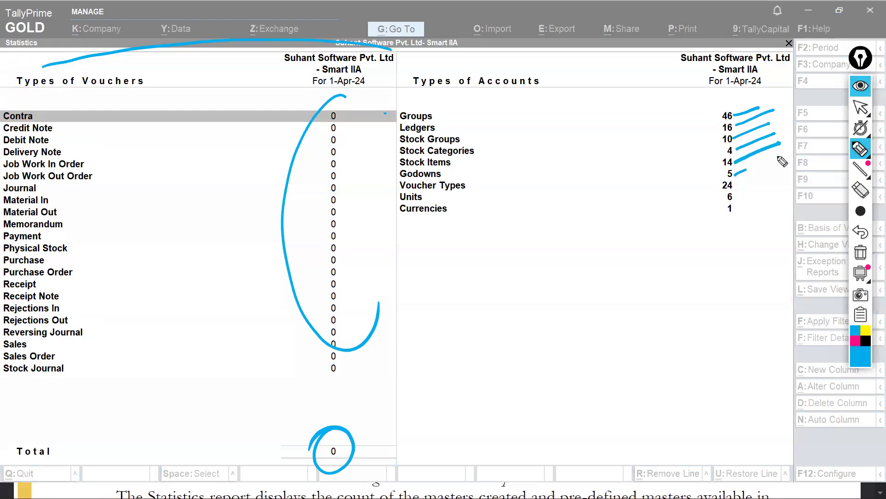
pyautogui.moveTo(733, 185); pyautogui.dragTo(771, 169)
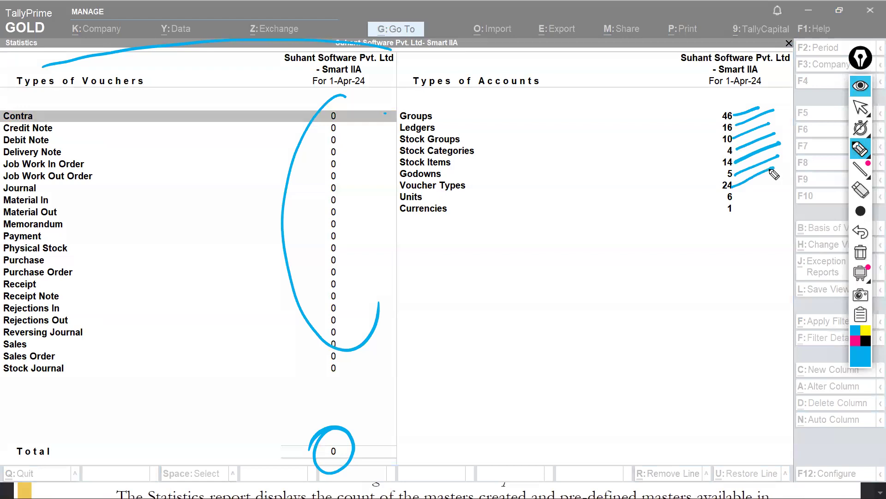
pyautogui.moveTo(738, 196); pyautogui.dragTo(774, 179)
pyautogui.moveTo(729, 217); pyautogui.dragTo(782, 191)
pyautogui.moveTo(739, 211); pyautogui.dragTo(792, 193)
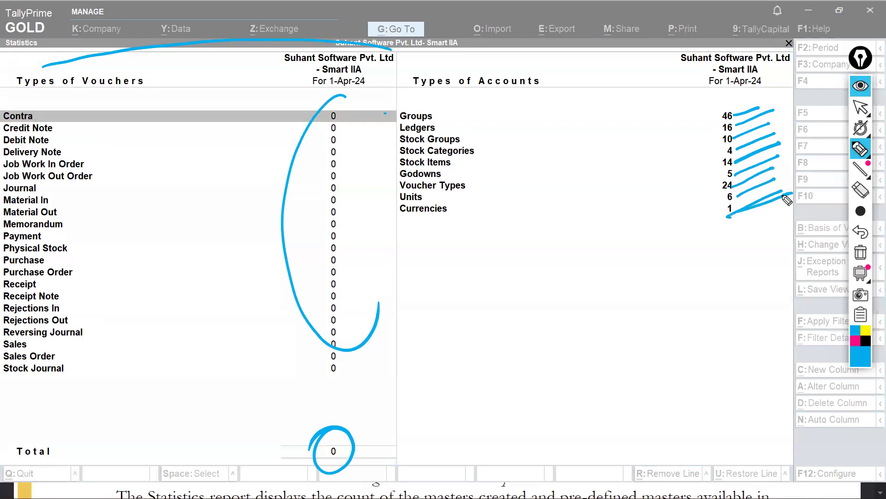
# - Erase the pen marks, circle the voucher total once more, erase that mark too and collapse the annotation tool
pyautogui.click(860, 253)
pyautogui.moveTo(339, 415)
pyautogui.mouseDown()
pyautogui.moveTo(310, 455)
pyautogui.moveTo(316, 421)
pyautogui.mouseUp()
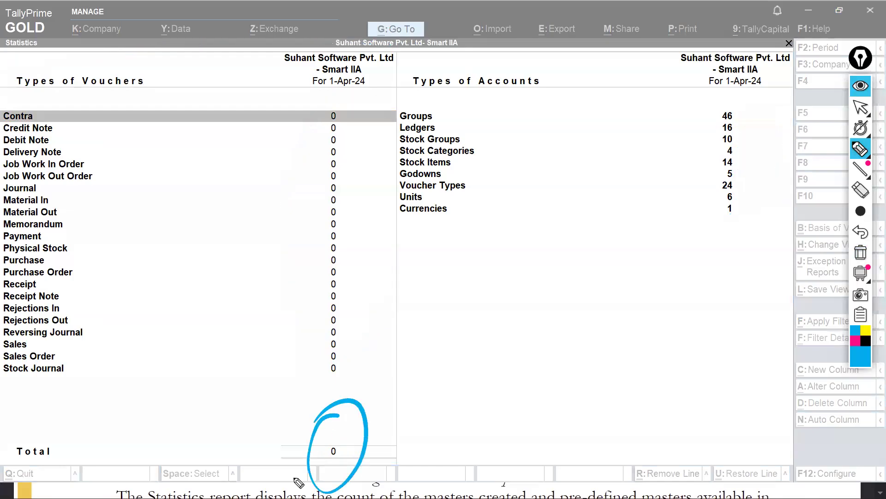
pyautogui.click(860, 253)
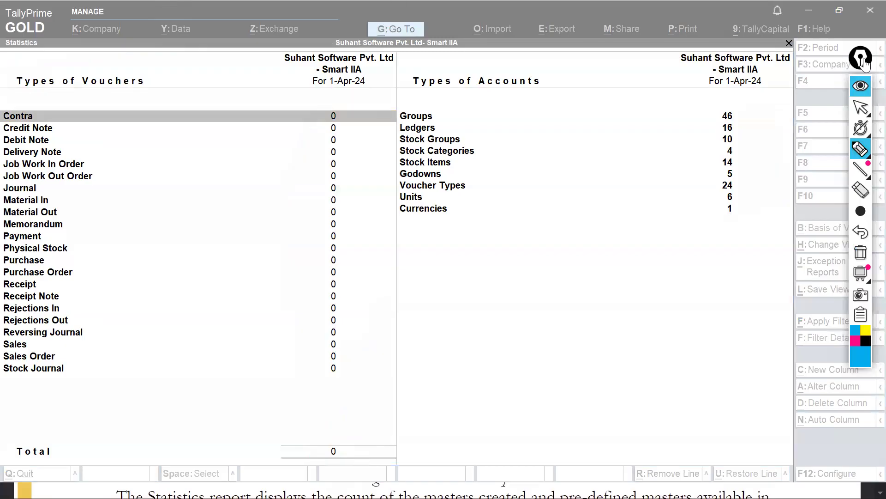
pyautogui.click(867, 87)
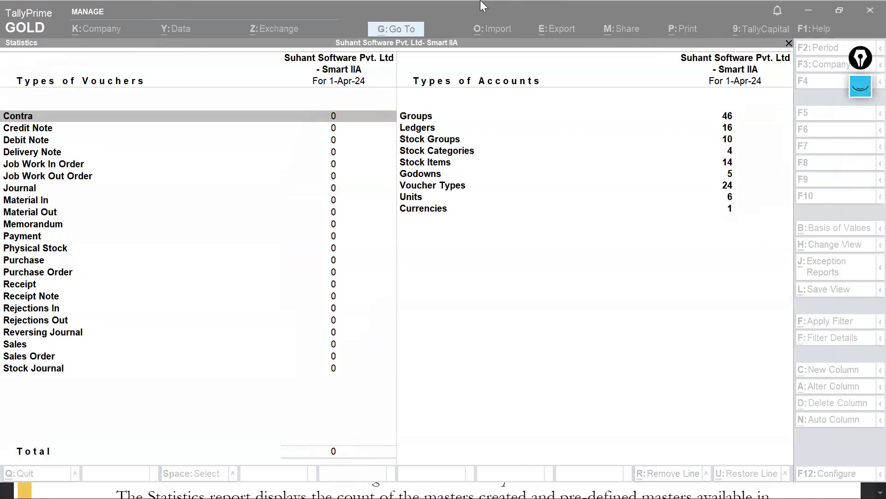
# - Drill down into Groups from the Statistics report, look through the list of groups and return to the report
pyautogui.click(727, 120)
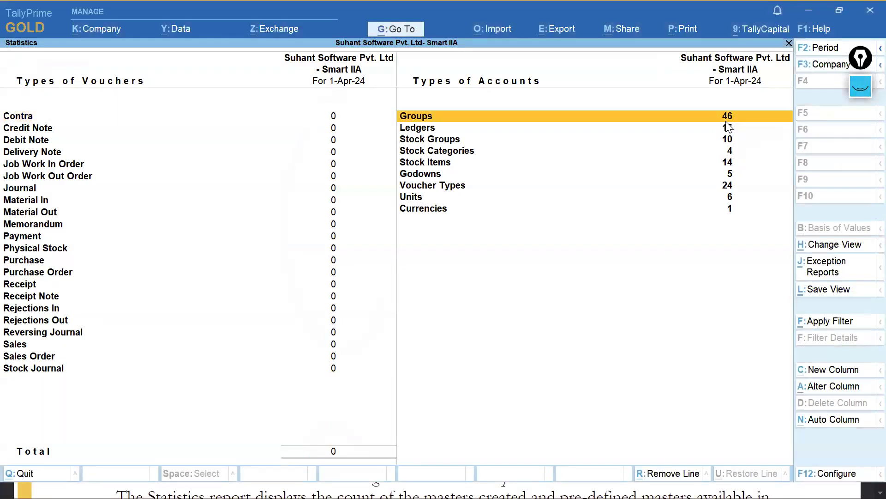
pyautogui.press('Return')
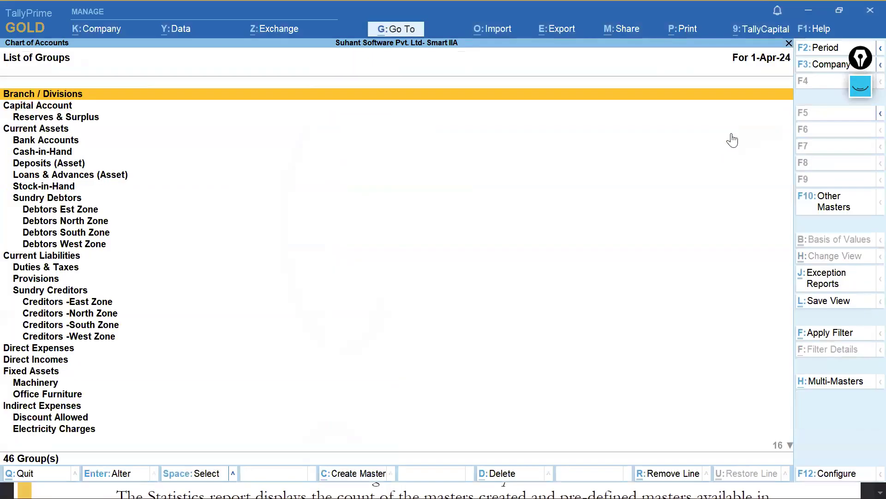
pyautogui.press('Down')
pyautogui.press('Down')
pyautogui.press('Down')
pyautogui.press('Down')
pyautogui.press('Down')
pyautogui.press('Down')
pyautogui.press('Down')
pyautogui.press('Down')
pyautogui.press('Down')
pyautogui.press('Down')
pyautogui.press('Down')
pyautogui.press('Down')
pyautogui.press('Down')
pyautogui.press('Down')
pyautogui.press('Down')
pyautogui.press('Down')
pyautogui.press('Down')
pyautogui.press('Down')
pyautogui.press('Down')
pyautogui.press('Down')
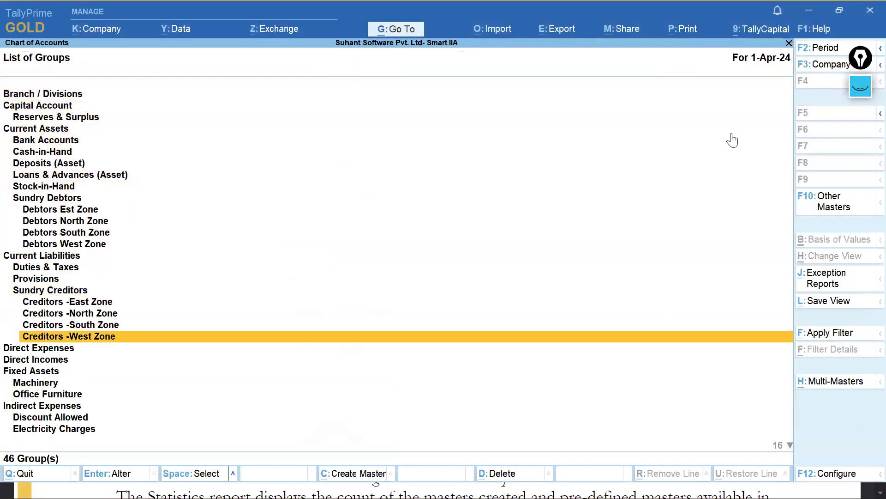
pyautogui.press('Escape')
# - Drill down into Ledgers from the Statistics report and look through the ledgers arranged under their groups
pyautogui.press('Down')
pyautogui.press('Return')
pyautogui.press('Down')
pyautogui.press('Down')
pyautogui.press('Down')
pyautogui.press('Down')
pyautogui.press('Down')
pyautogui.press('Down')
pyautogui.press('Down')
pyautogui.press('Down')
pyautogui.press('Down')
pyautogui.press('Down')
pyautogui.press('Down')
pyautogui.press('Down')
pyautogui.press('Down')
pyautogui.press('Down')
pyautogui.press('Down')
pyautogui.press('Down')
pyautogui.press('Down')
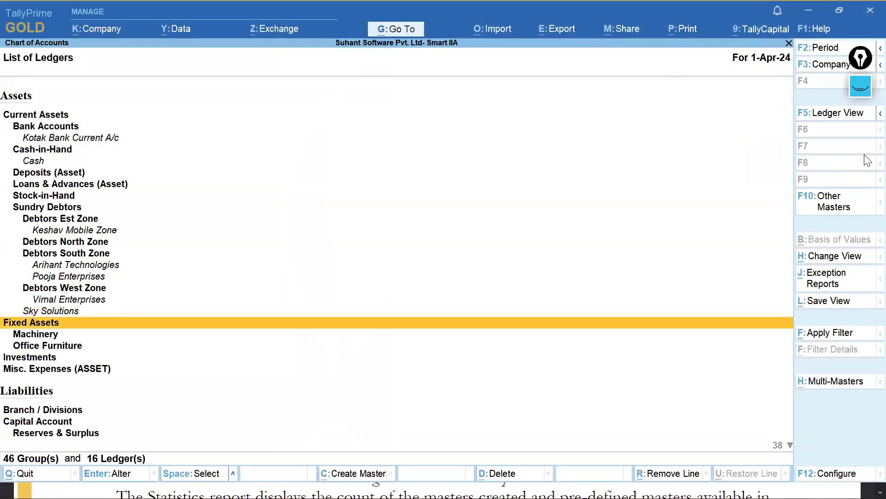
# - Display the list of ledgers in Ledger View, look through it and return to the Statistics report
pyautogui.click(836, 114)
pyautogui.press('Down')
pyautogui.press('Down')
pyautogui.press('Down')
pyautogui.press('Down')
pyautogui.press('Down')
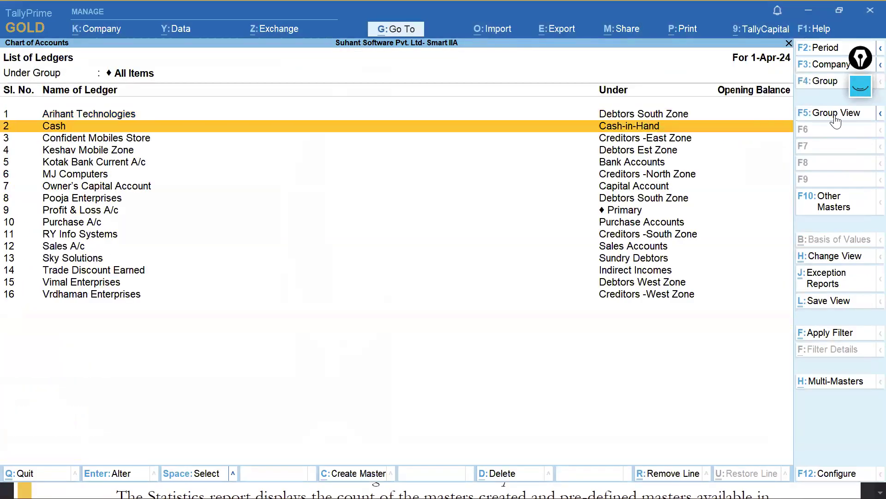
pyautogui.press('Down')
pyautogui.press('Down')
pyautogui.press('Down')
pyautogui.press('Down')
pyautogui.press('Escape')
# - Drill down into Stock Categories from the Statistics report, review the list and return to the report
pyautogui.press('Down')
pyautogui.press('Down')
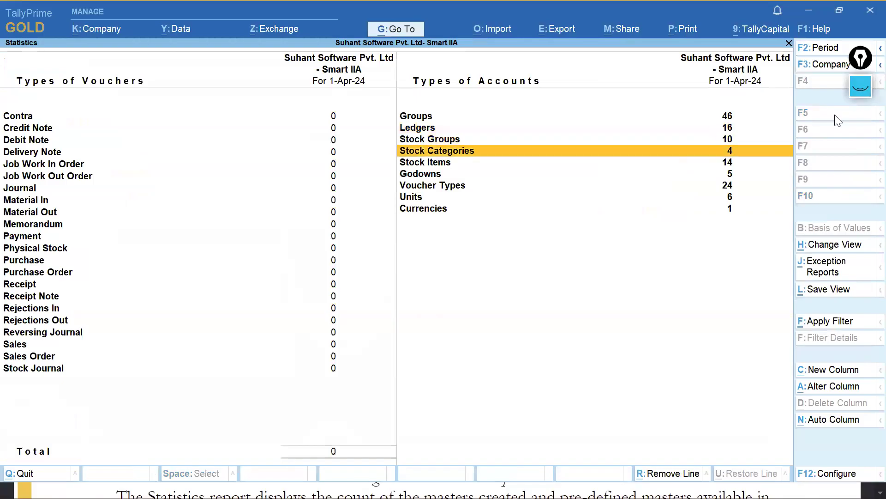
pyautogui.press('Return')
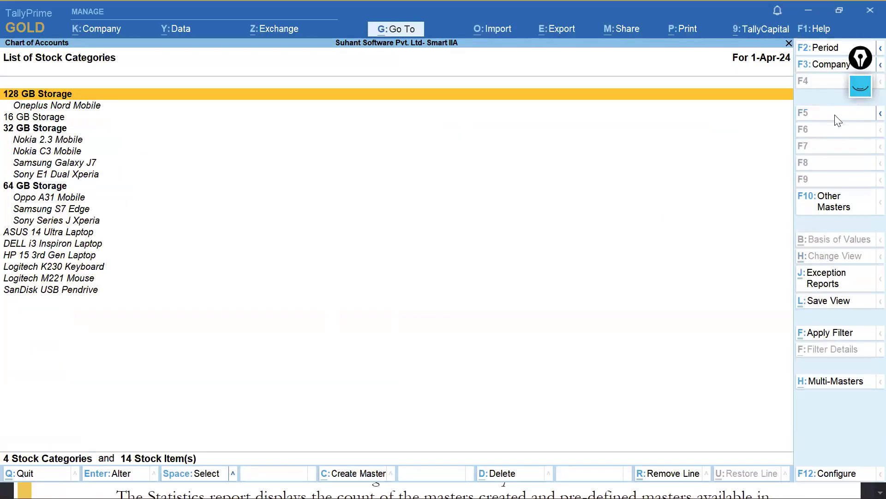
pyautogui.press('Escape')
# - Drill down into Stock Items from the Statistics report and review them in Stock Item View
pyautogui.press('Down')
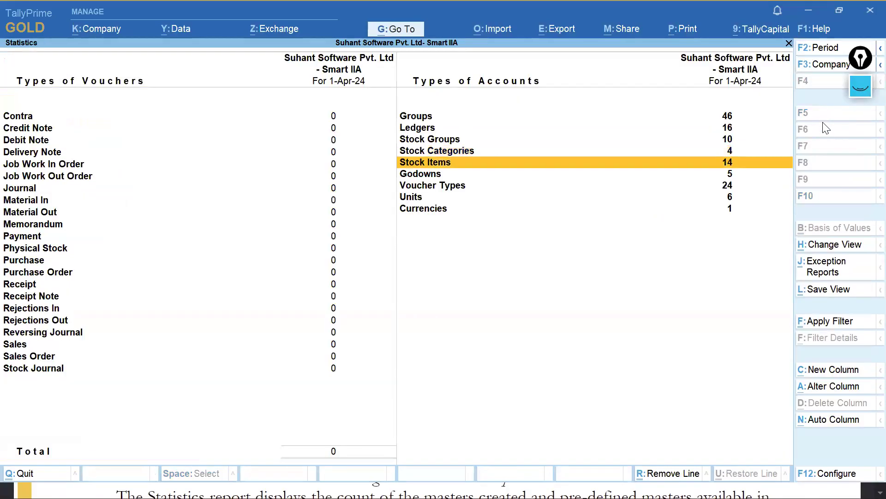
pyautogui.press('Return')
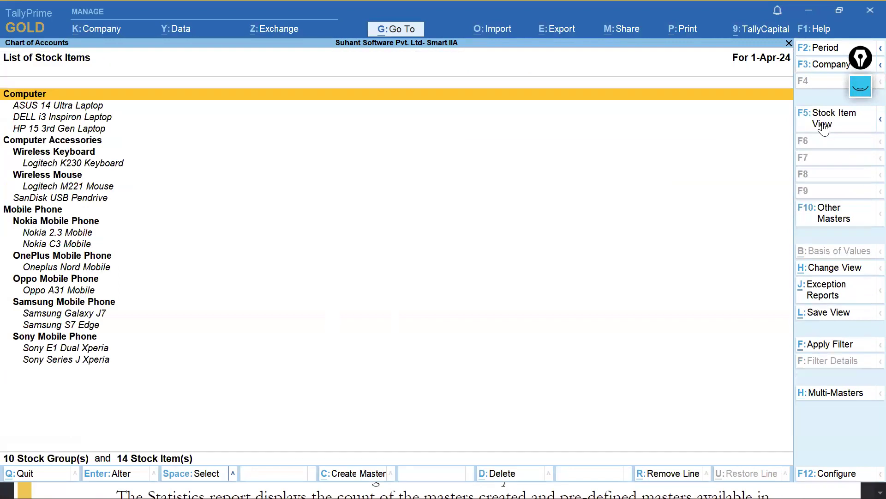
pyautogui.click(823, 128)
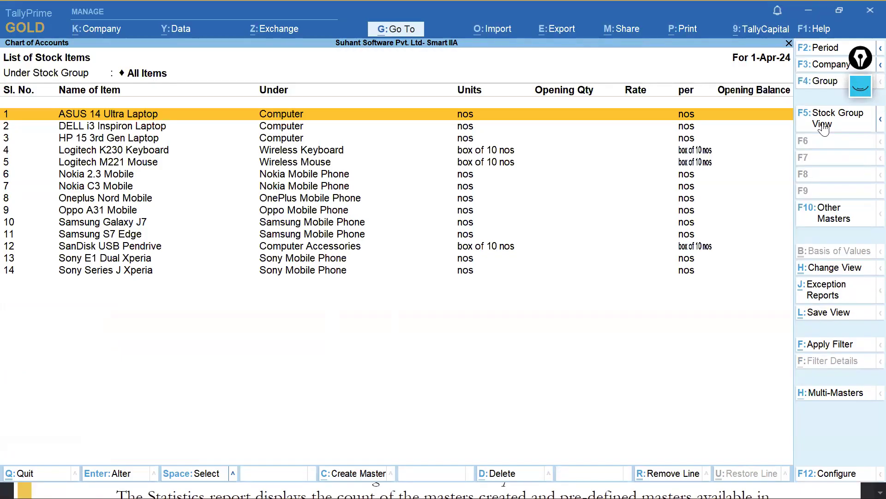
pyautogui.click(860, 87)
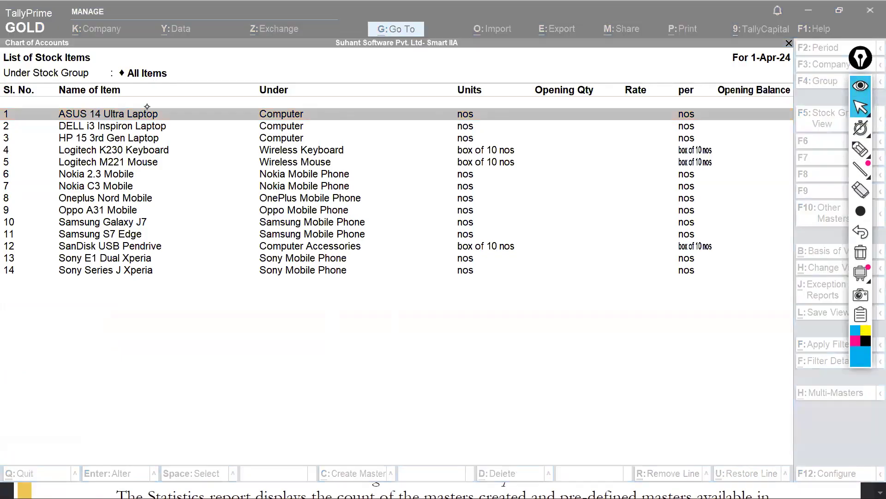
pyautogui.click(297, 75)
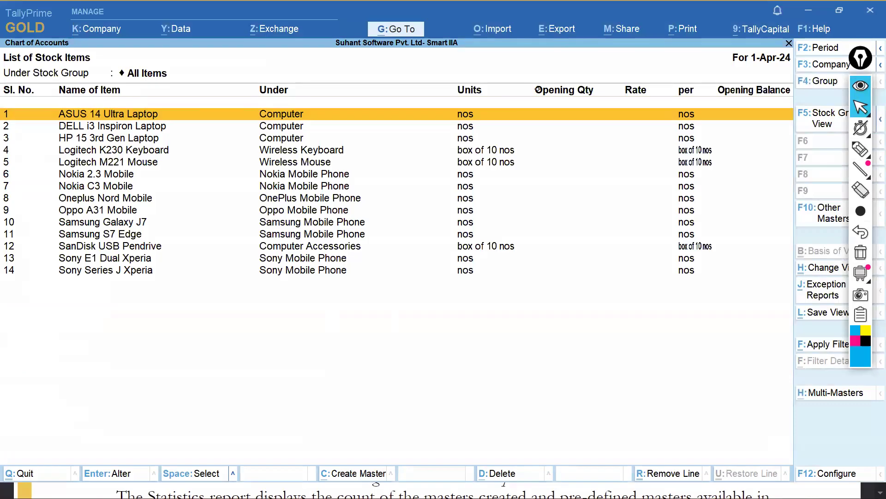
# - Open the ASUS 14 Ultra Laptop stock item to check its details and units, quit without saving, and return to the Statistics report
pyautogui.press('Return')
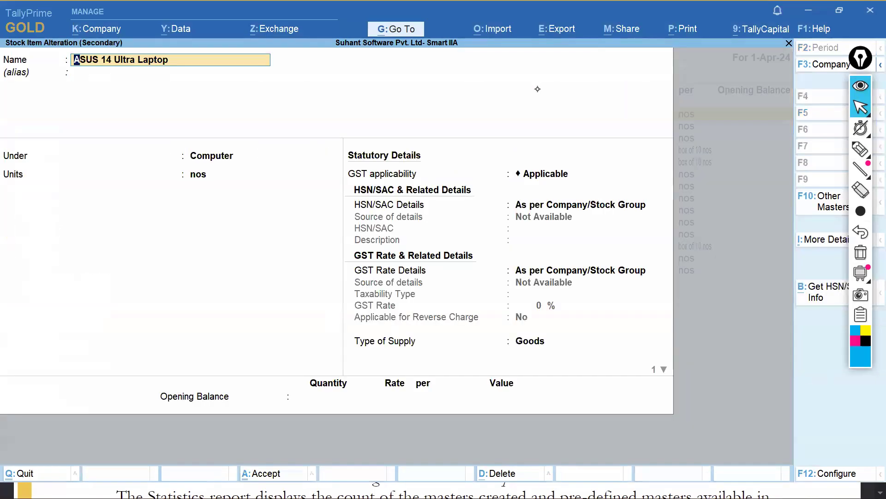
pyautogui.press('Return')
pyautogui.press('Return')
pyautogui.press('BackSpace')
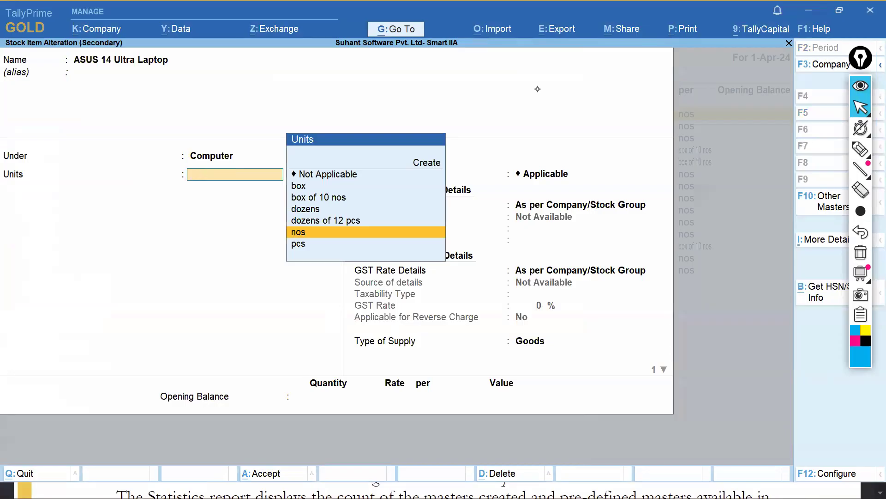
pyautogui.press('Escape')
pyautogui.press('y')
pyautogui.press('Escape')
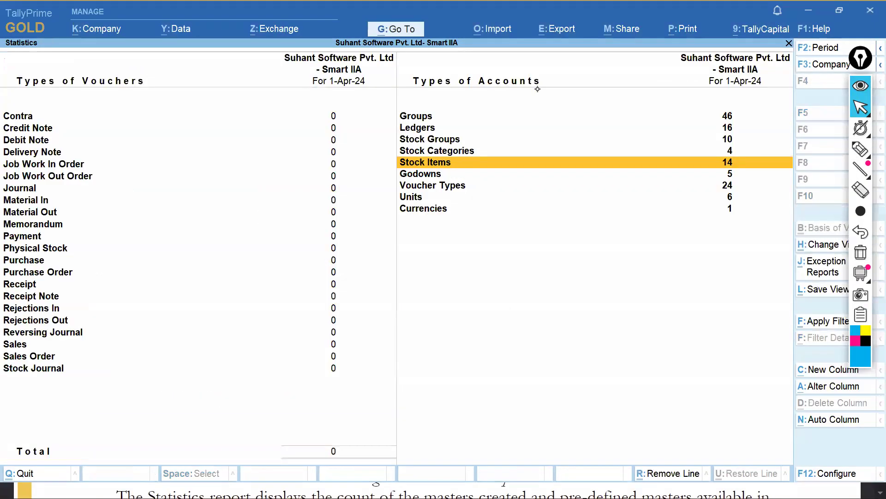
# - Reopen the stock items list, then switch to the courseware PDF in Chrome and skim from the Statistics Report figure to Chapter 4
pyautogui.press('Return')
pyautogui.hotkey('alt', 'Tab')
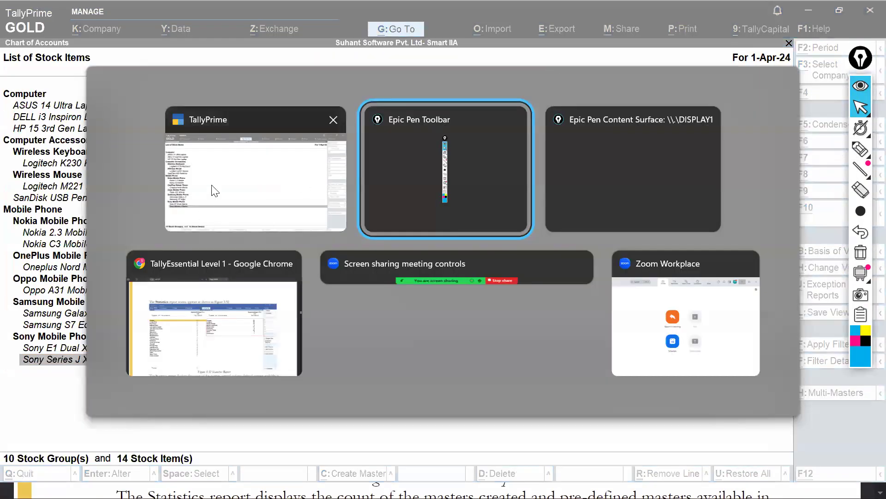
pyautogui.click(232, 306)
pyautogui.scroll(-4, 408, 308)
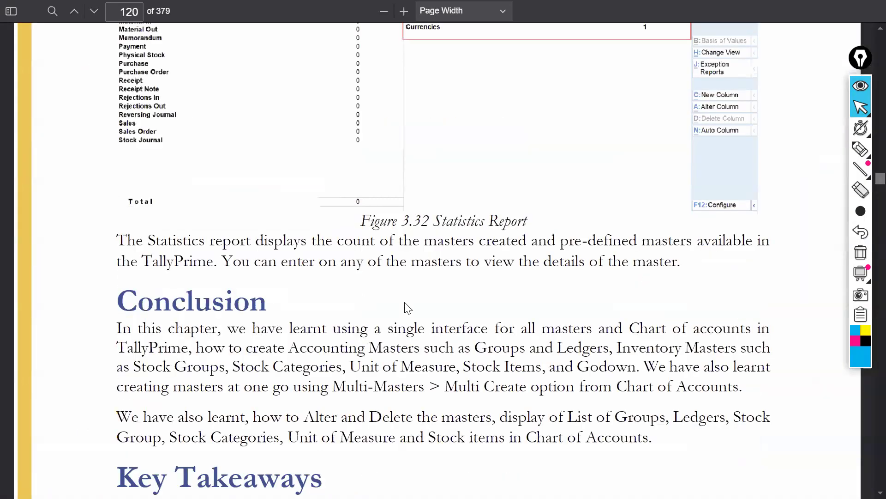
pyautogui.scroll(-5, 356, 283)
pyautogui.scroll(1, 350, 281)
pyautogui.scroll(-15, 222, 274)
pyautogui.scroll(-15, 332, 299)
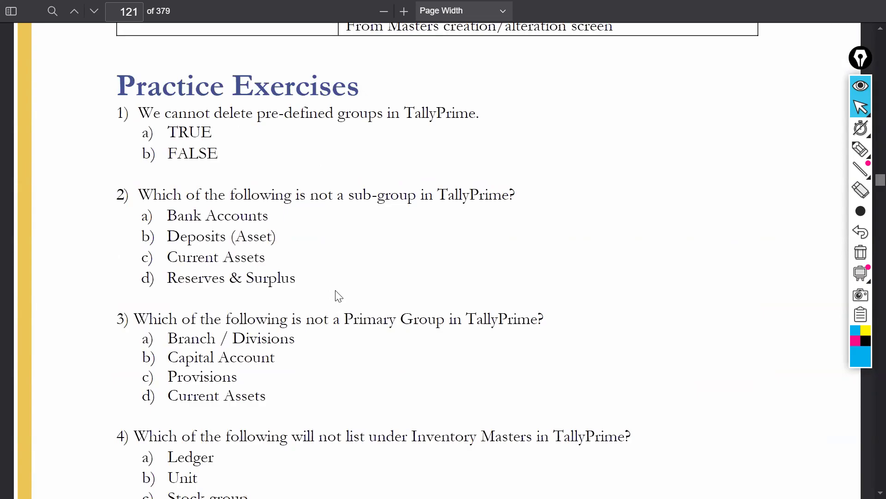
pyautogui.scroll(-20, 348, 273)
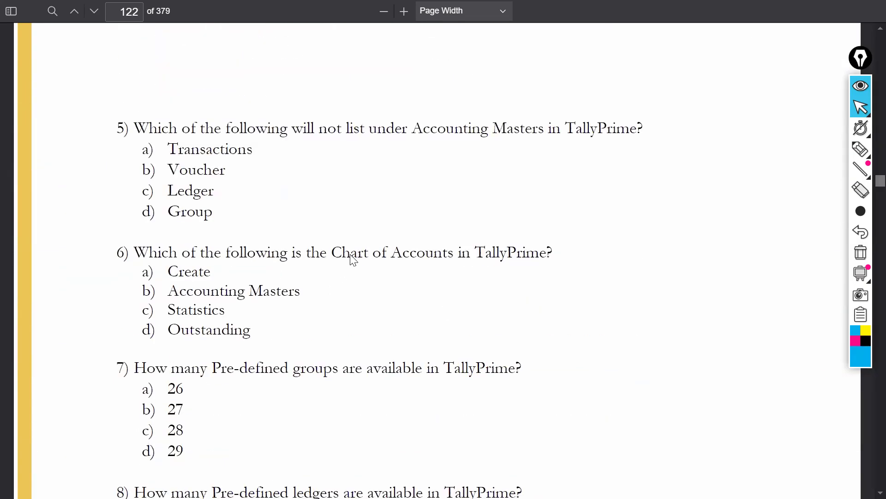
pyautogui.scroll(-5, 348, 252)
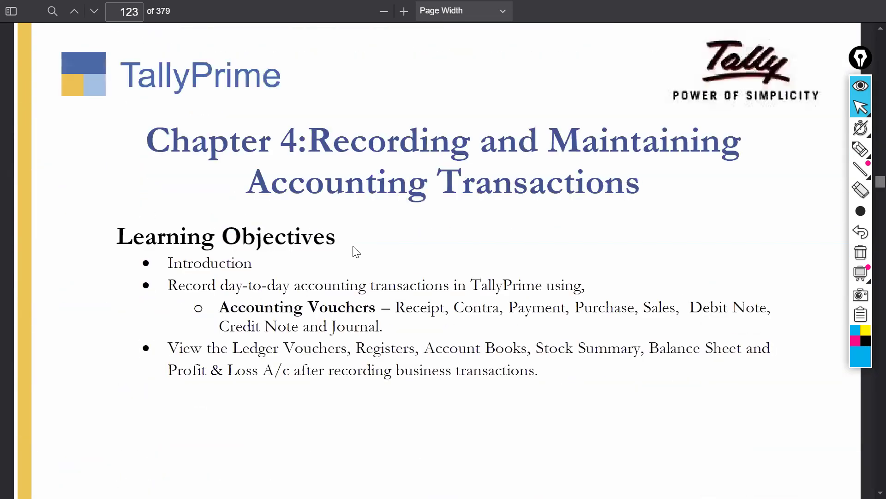
# - Look over the Practice Exercises questions on pages 121 and 122 and return to questions 1 and 2
pyautogui.scroll(20, 389, 248)
pyautogui.scroll(20, 397, 247)
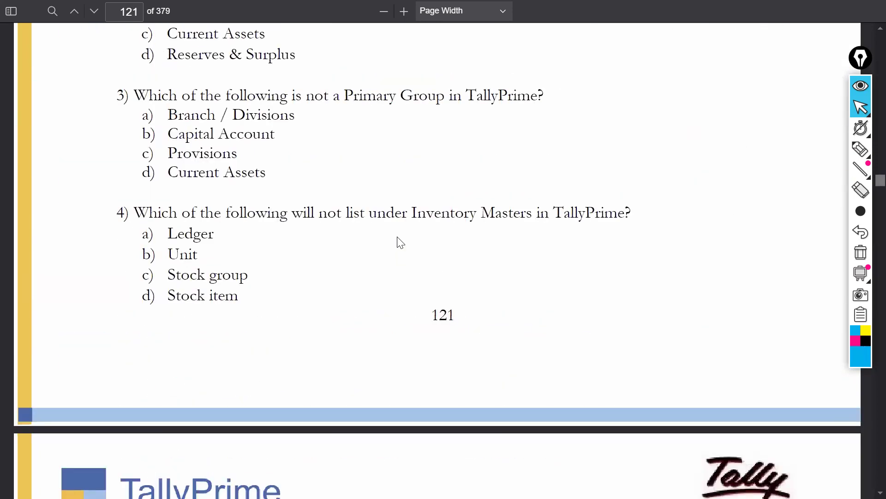
pyautogui.scroll(-8, 408, 237)
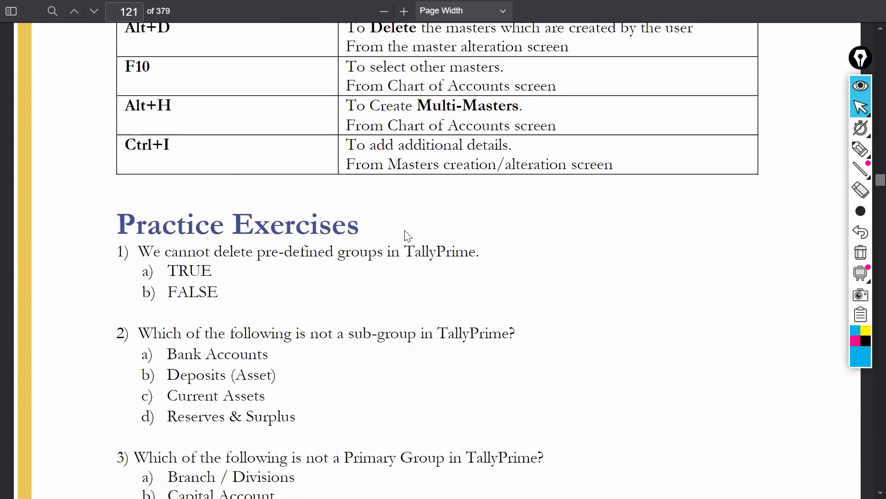
pyautogui.scroll(-2, 398, 238)
pyautogui.scroll(4, 398, 234)
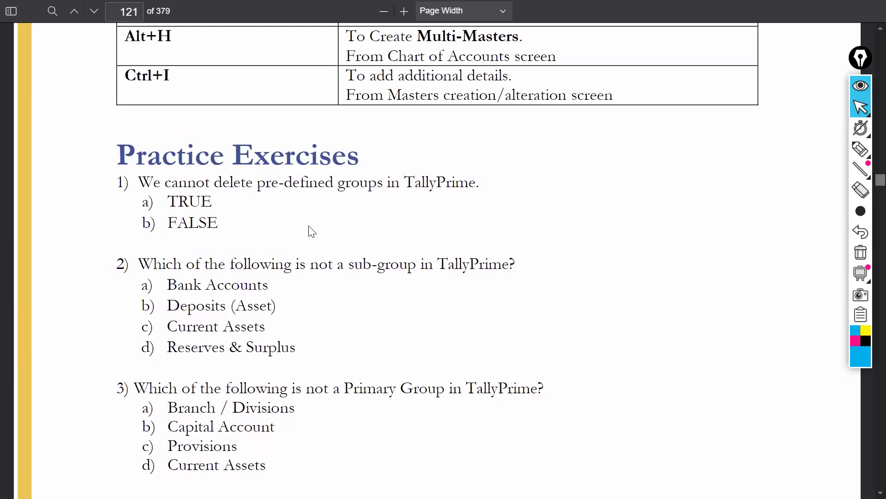
pyautogui.scroll(-8, 301, 238)
pyautogui.scroll(-8, 317, 233)
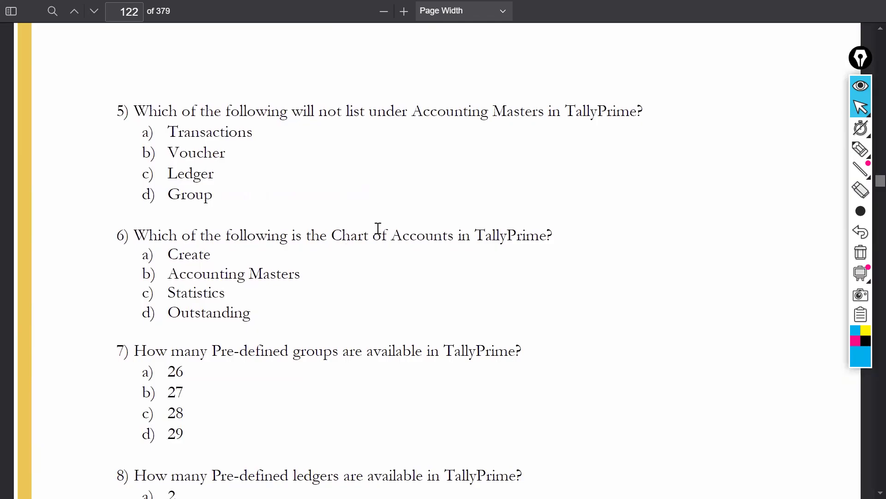
pyautogui.scroll(-15, 383, 249)
pyautogui.scroll(2, 388, 251)
pyautogui.scroll(20, 416, 249)
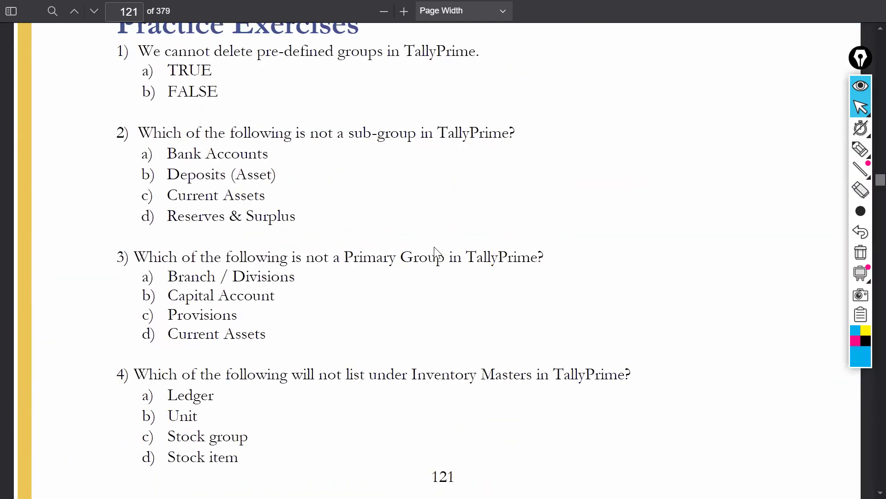
pyautogui.scroll(4, 372, 272)
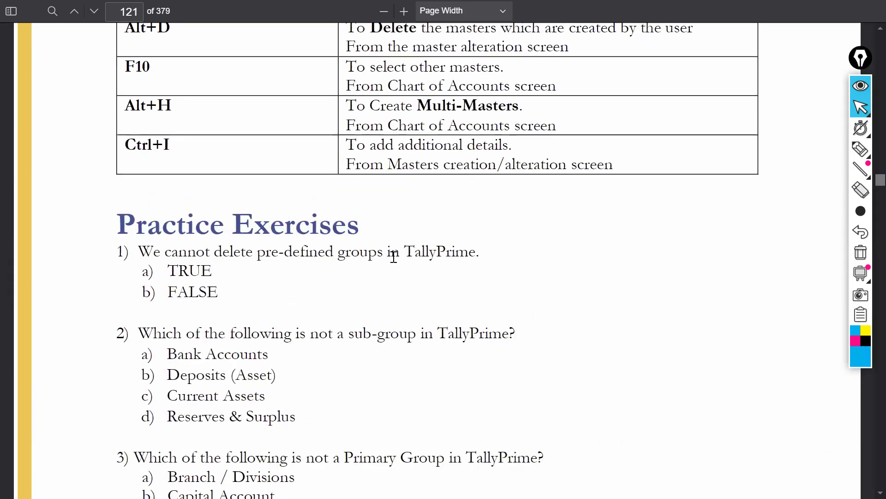
pyautogui.scroll(-2, 392, 255)
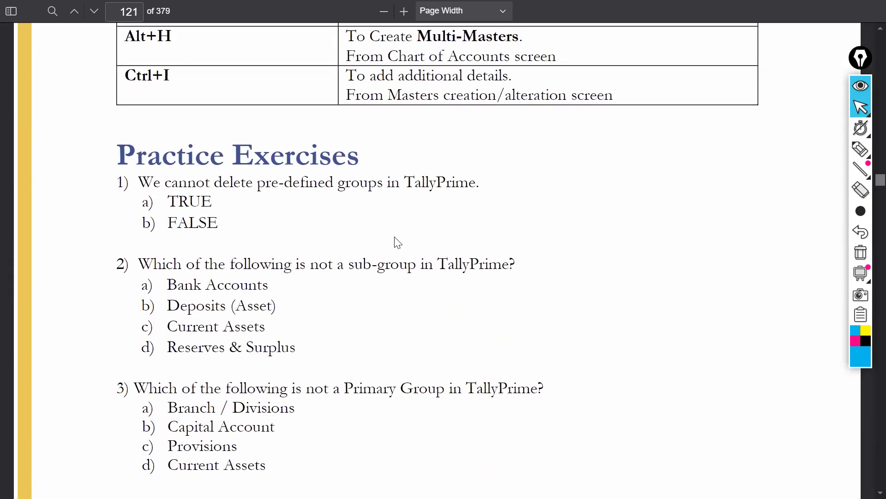
pyautogui.scroll(-1, 398, 243)
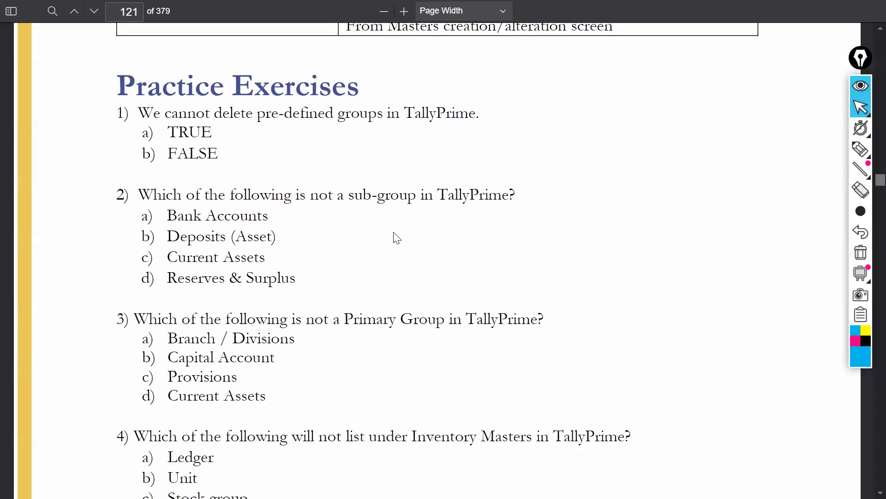
# - Mark TRUE for question 1 and Current Assets for question 2 with the Epic Pen pencil, then clear the ink
pyautogui.click(860, 149)
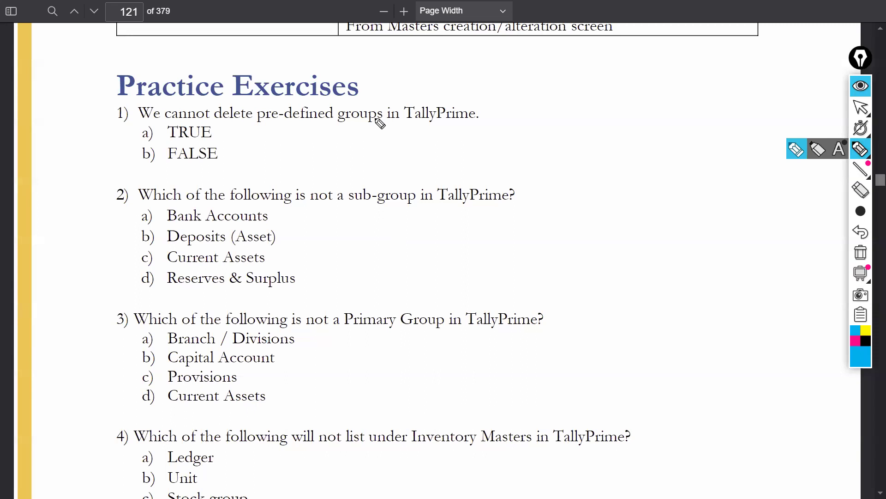
pyautogui.moveTo(123, 132); pyautogui.dragTo(200, 108)
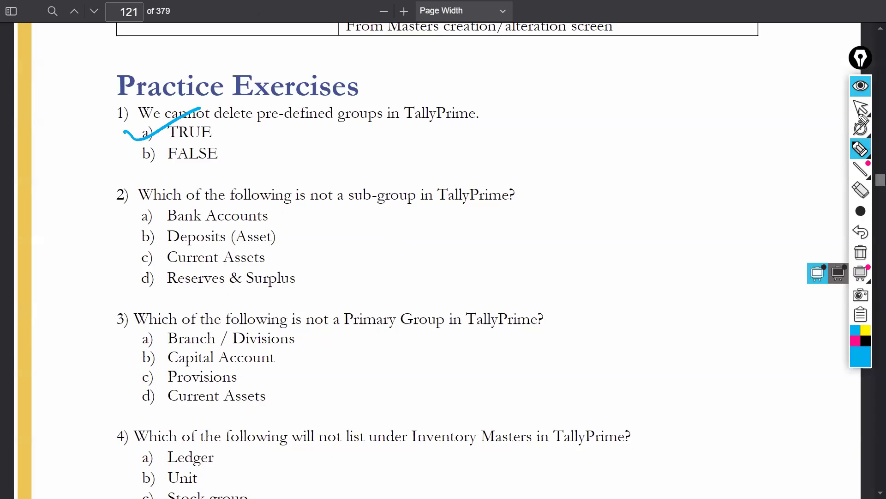
pyautogui.click(386, 221)
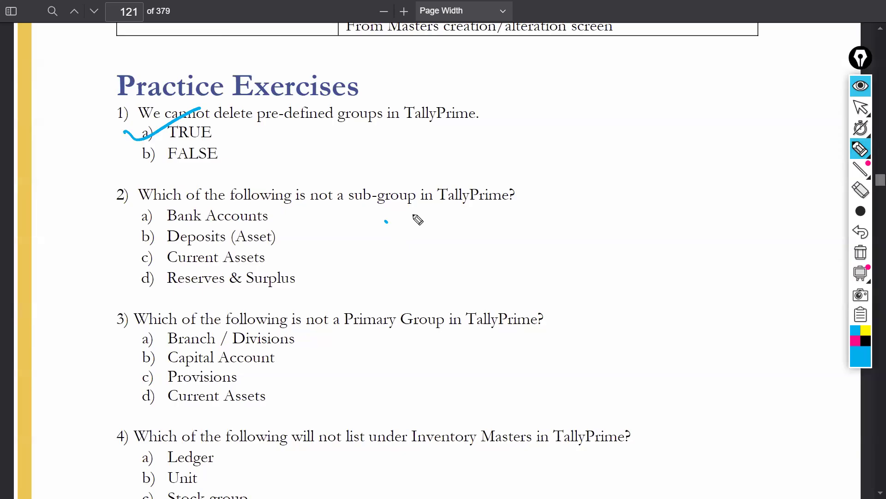
pyautogui.moveTo(132, 260); pyautogui.dragTo(165, 253)
pyautogui.click(860, 252)
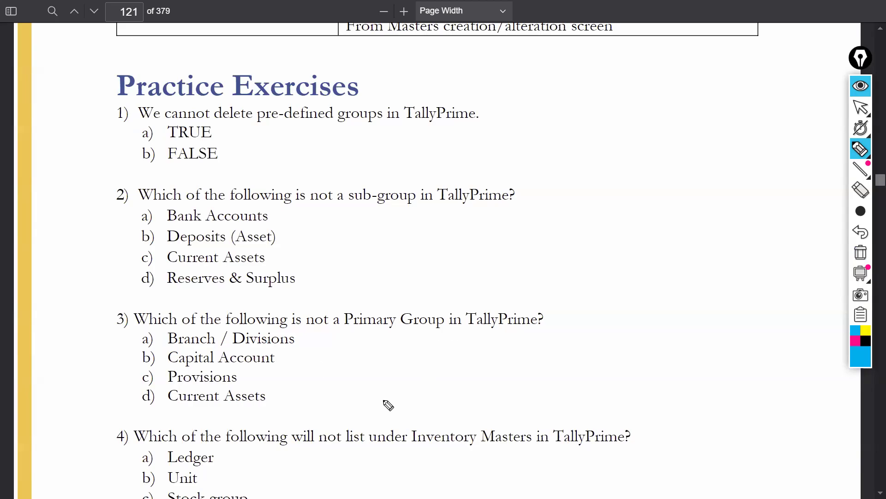
# - Draw pen strokes over options d) Current Assets and b) Capital Account in question 3, then clear the ink
pyautogui.moveTo(134, 396); pyautogui.dragTo(176, 395)
pyautogui.moveTo(136, 360); pyautogui.dragTo(170, 358)
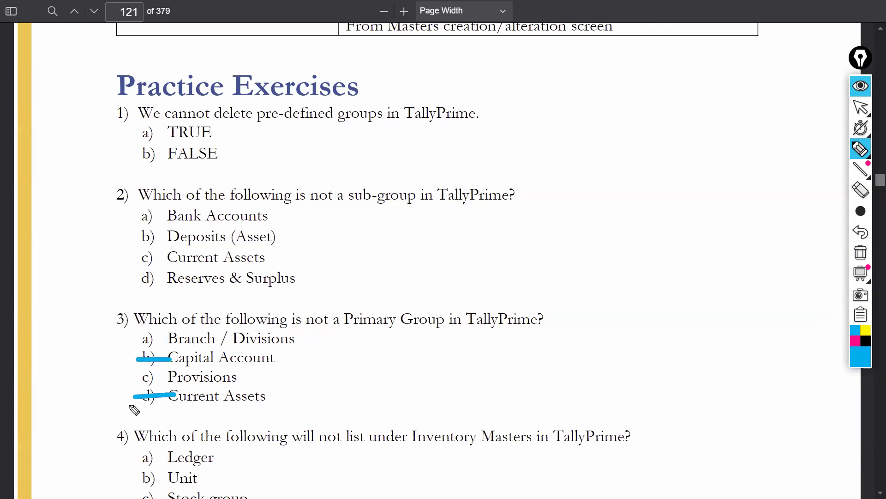
pyautogui.click(863, 255)
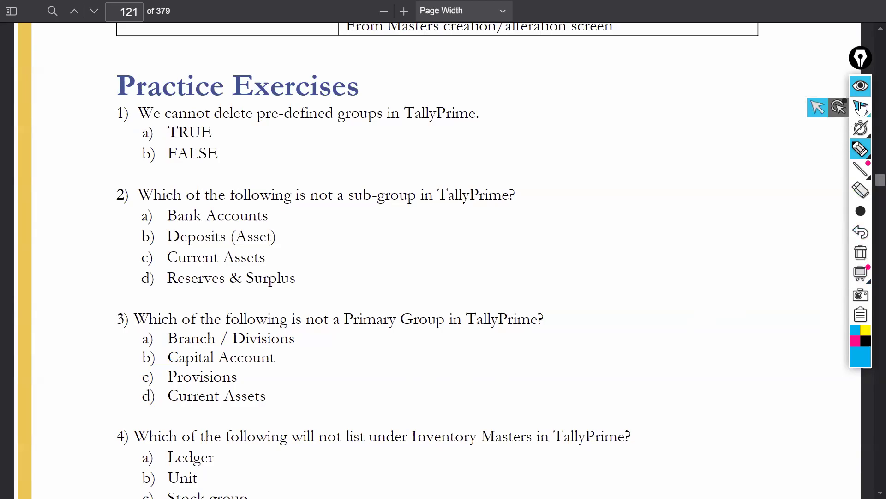
# - Mark option c) Provisions as the answer to question 3 with the pencil, then clear the ink
pyautogui.click(859, 87)
pyautogui.scroll(-3, 291, 357)
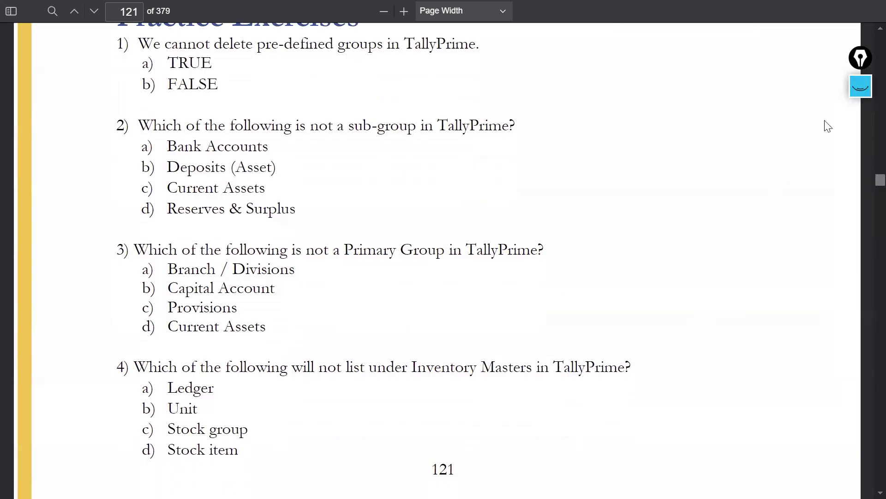
pyautogui.click(856, 91)
pyautogui.click(859, 149)
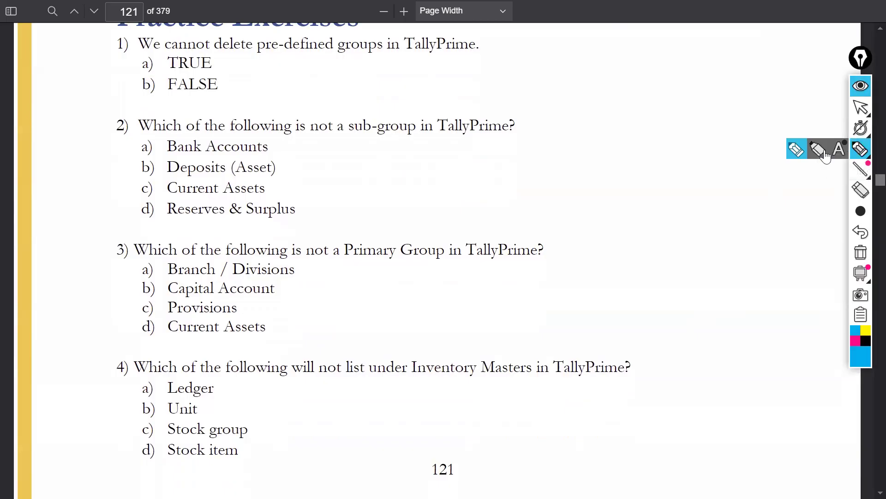
pyautogui.moveTo(135, 311); pyautogui.dragTo(158, 310)
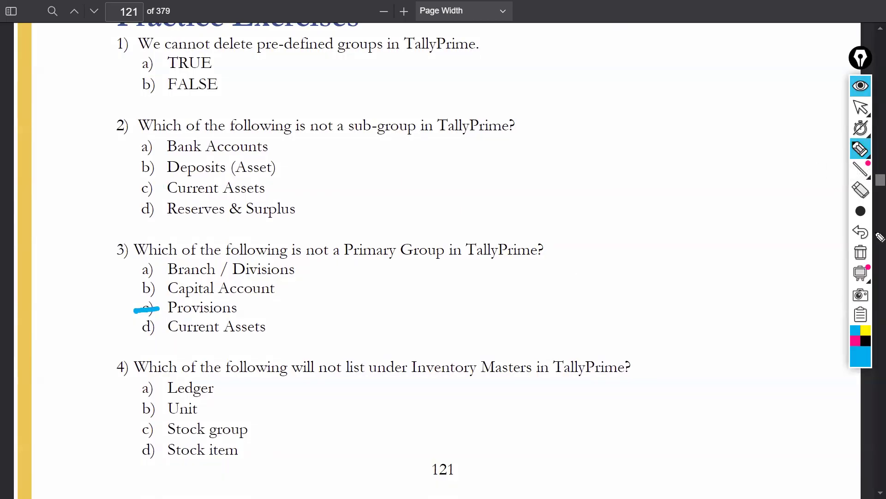
pyautogui.click(858, 253)
# - Mark option a) Ledger as the answer to question 4 on Inventory Masters, then clear the ink
pyautogui.click(860, 85)
pyautogui.scroll(-1, 441, 297)
pyautogui.scroll(-1, 383, 318)
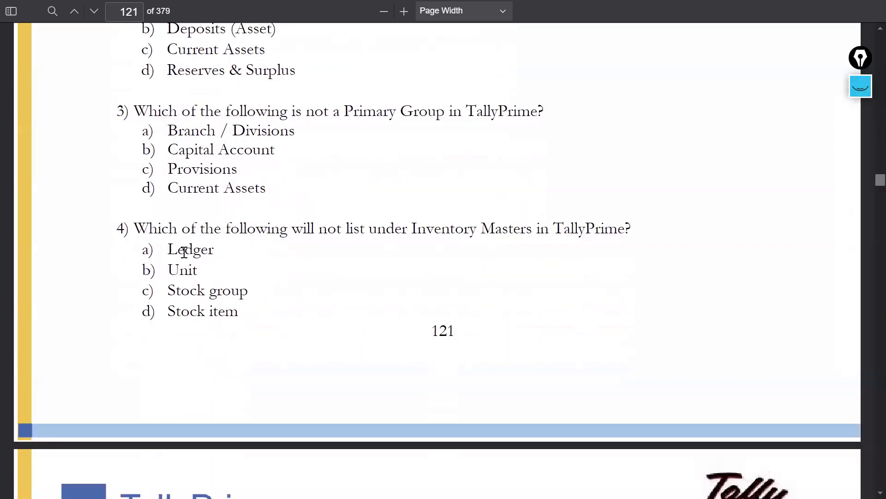
pyautogui.scroll(-1, 240, 245)
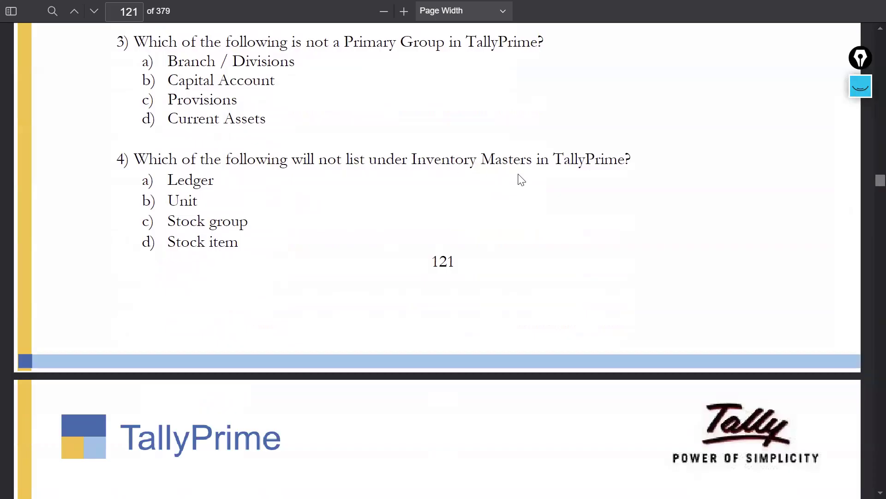
pyautogui.click(857, 91)
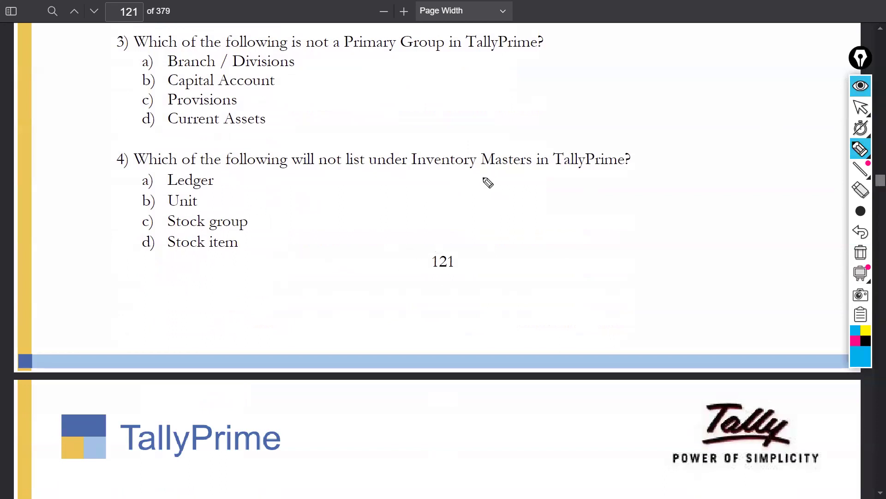
pyautogui.moveTo(126, 182); pyautogui.dragTo(200, 184)
pyautogui.click(861, 257)
# - In question 5, strike through Transactions and tick Voucher, Ledger and Group with the pencil, then clear the ink
pyautogui.moveTo(864, 138)
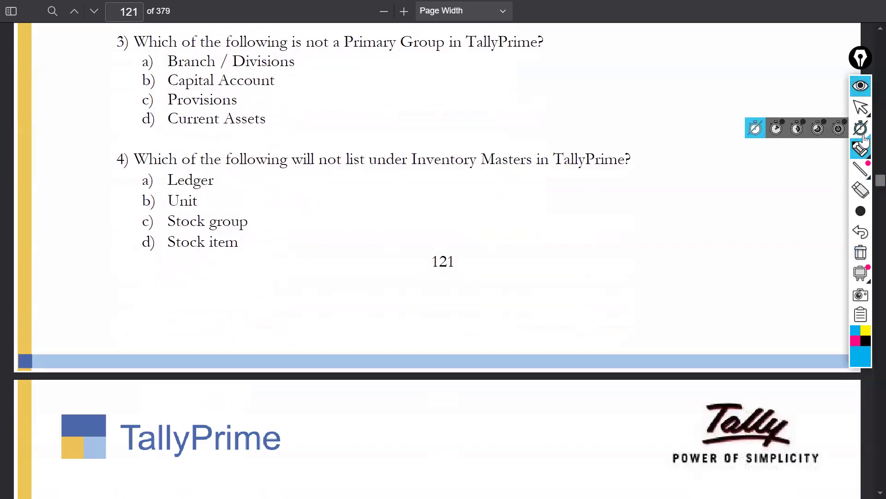
pyautogui.click(861, 107)
pyautogui.scroll(-5, 304, 203)
pyautogui.scroll(-3, 316, 254)
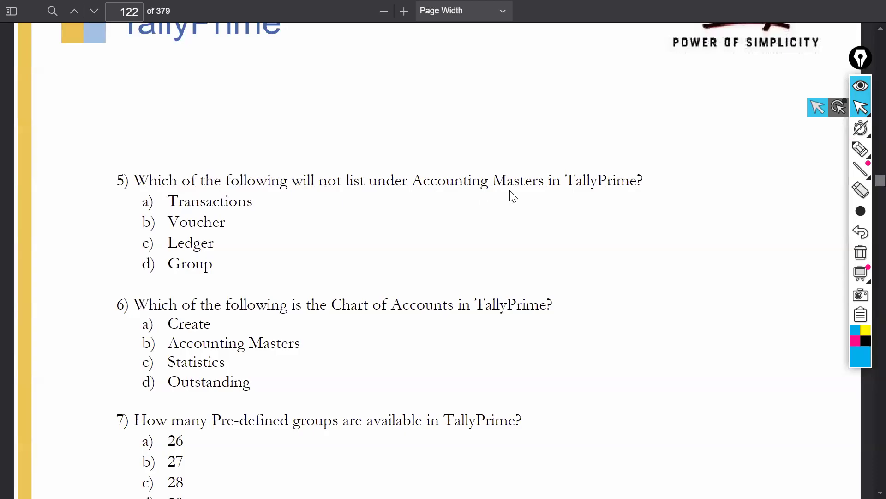
pyautogui.click(860, 149)
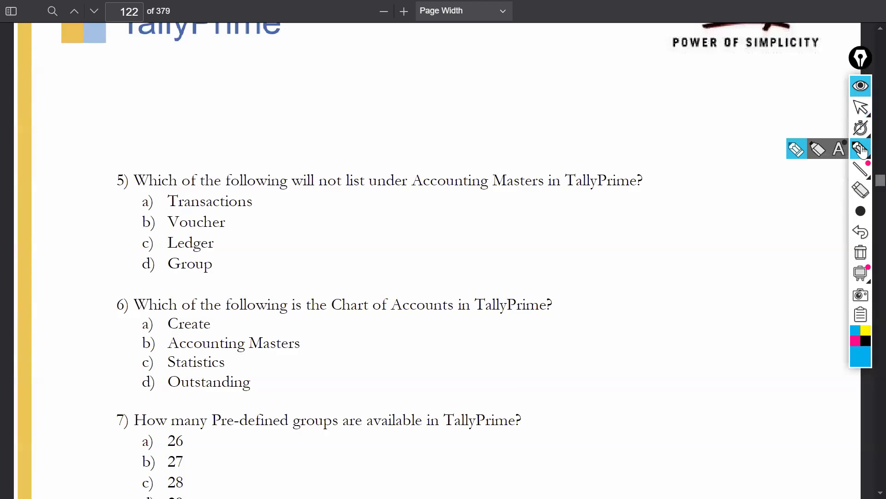
pyautogui.moveTo(125, 202); pyautogui.dragTo(262, 195)
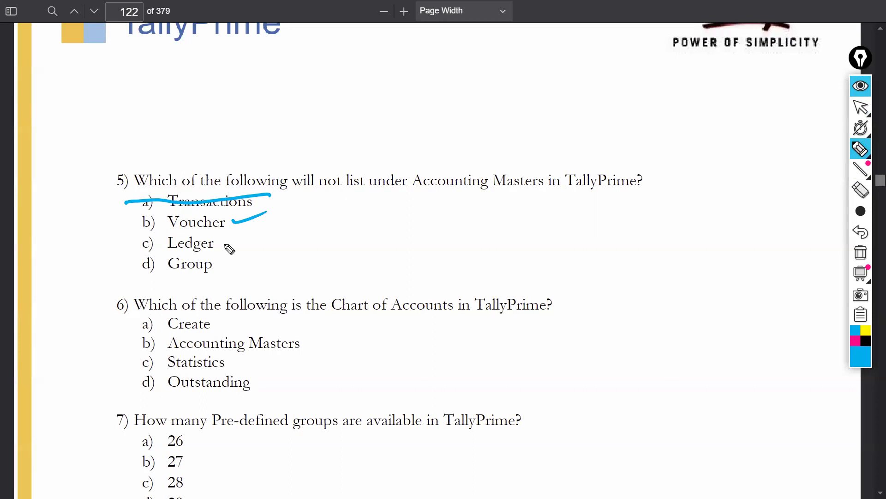
pyautogui.click(227, 239)
pyautogui.moveTo(221, 262); pyautogui.dragTo(270, 253)
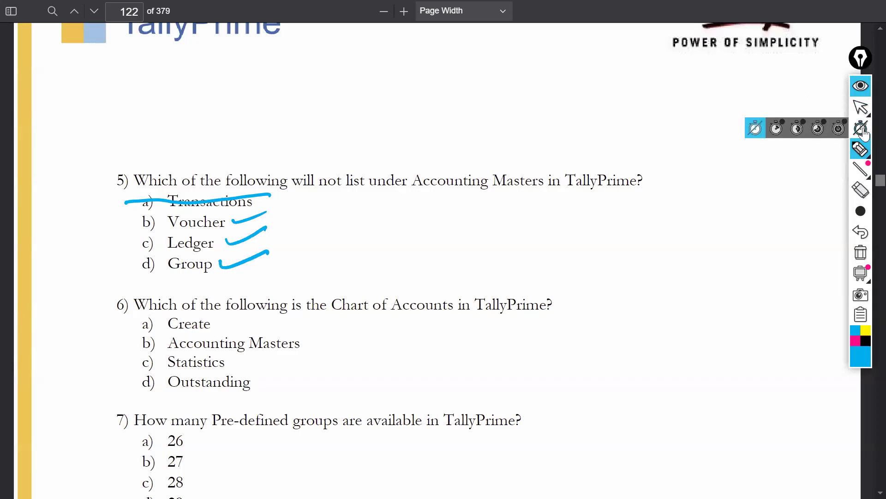
pyautogui.click(869, 259)
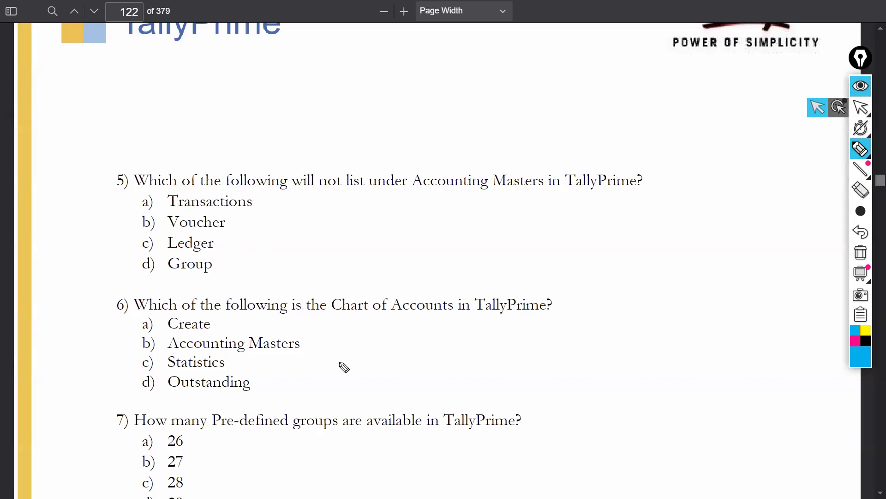
# - Mark Accounting Masters for question 6 and 28 for question 7, clearing the ink after each answer
pyautogui.moveTo(128, 342); pyautogui.dragTo(183, 343)
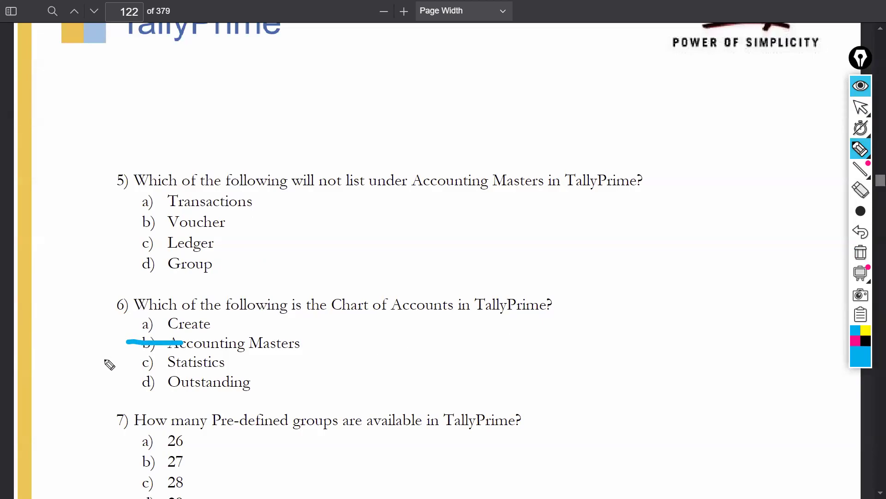
pyautogui.click(861, 252)
pyautogui.click(861, 85)
pyautogui.scroll(-3, 548, 211)
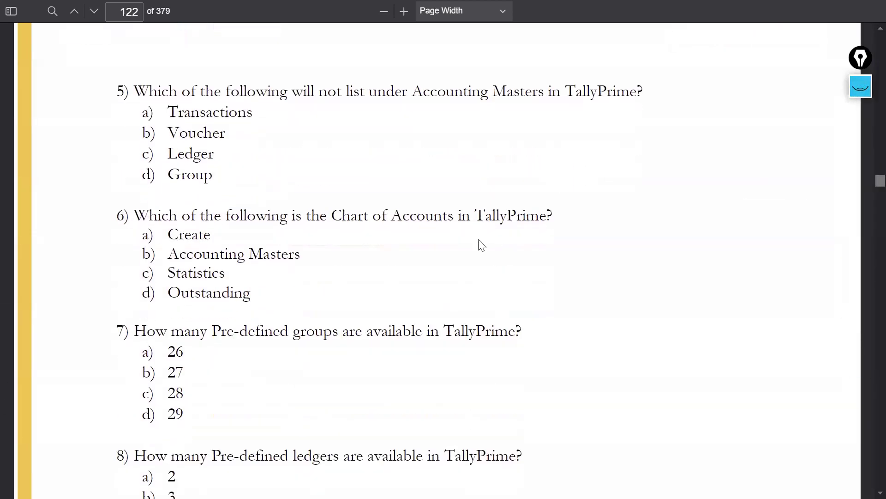
pyautogui.click(859, 87)
pyautogui.moveTo(140, 345); pyautogui.dragTo(168, 345)
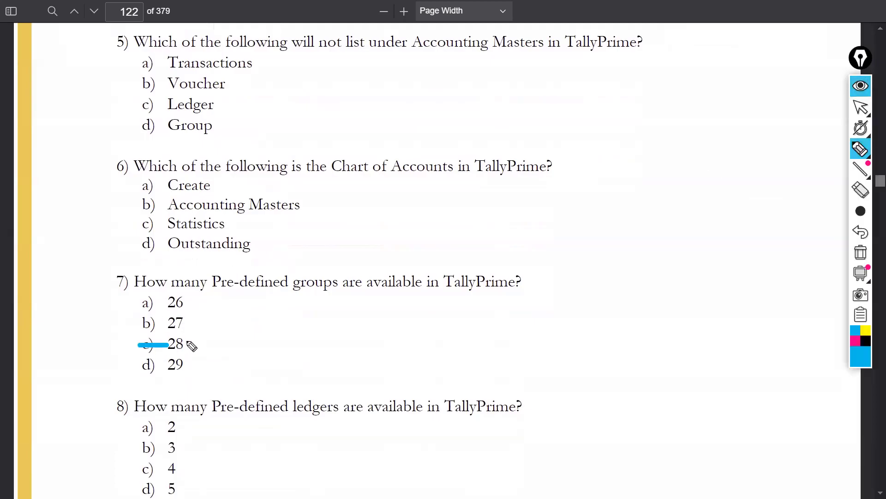
pyautogui.click(861, 254)
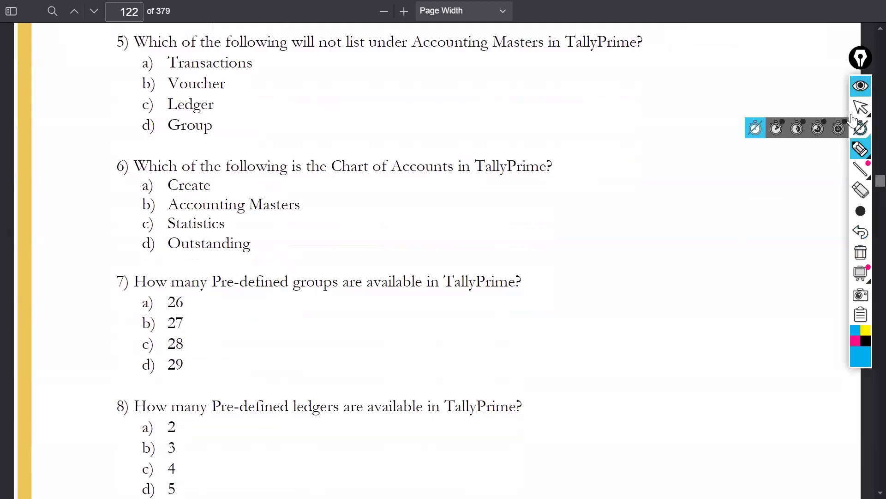
# - Mark option a) 2 for question 8 and option a) Cash for question 9 with the pencil, then clear the ink
pyautogui.click(860, 86)
pyautogui.scroll(-3, 203, 341)
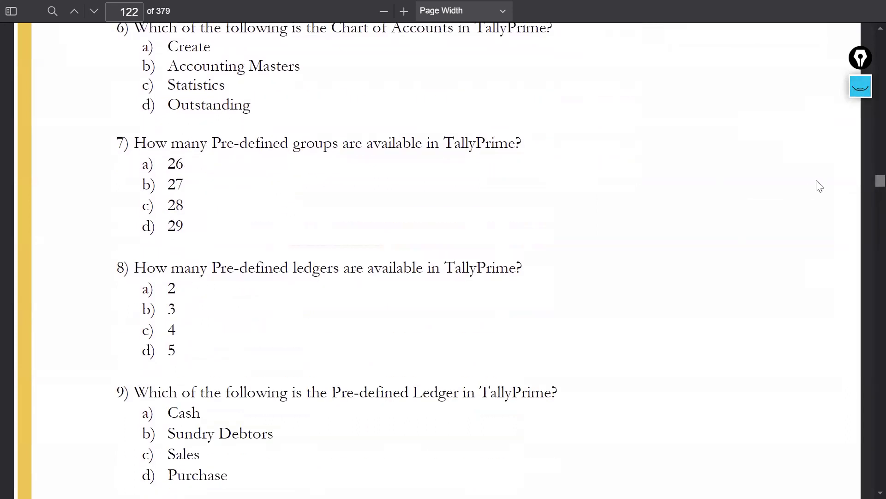
pyautogui.click(861, 86)
pyautogui.moveTo(129, 295); pyautogui.dragTo(163, 285)
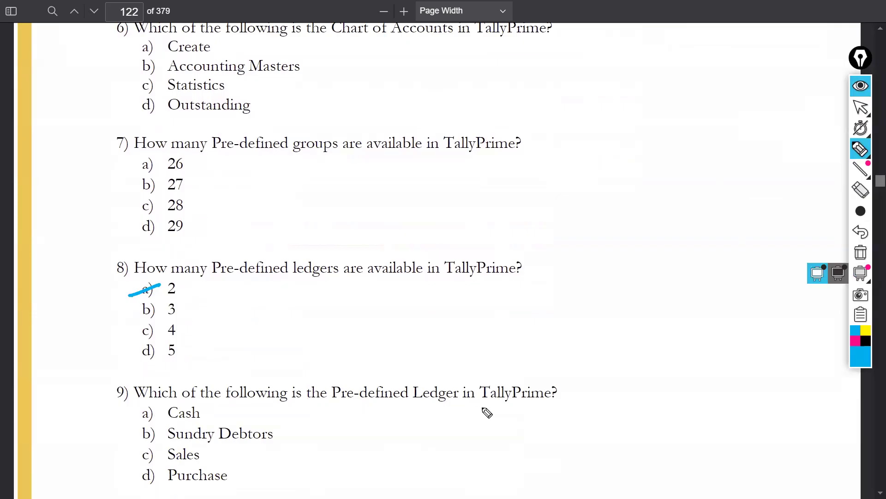
pyautogui.moveTo(138, 413); pyautogui.dragTo(171, 413)
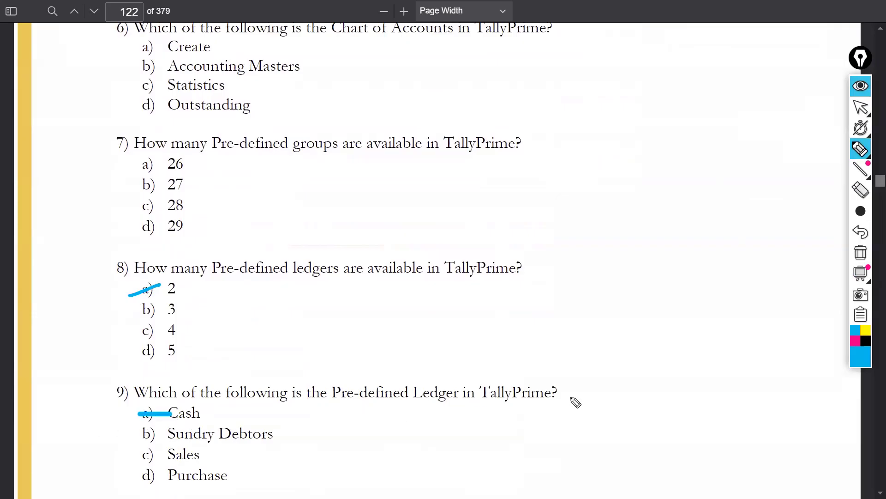
pyautogui.click(860, 253)
pyautogui.click(861, 87)
# - Tick option a) TRUE for question 10 on Multi-Masters, clear the ink, and go on to the start of Chapter 4
pyautogui.scroll(-4, 417, 353)
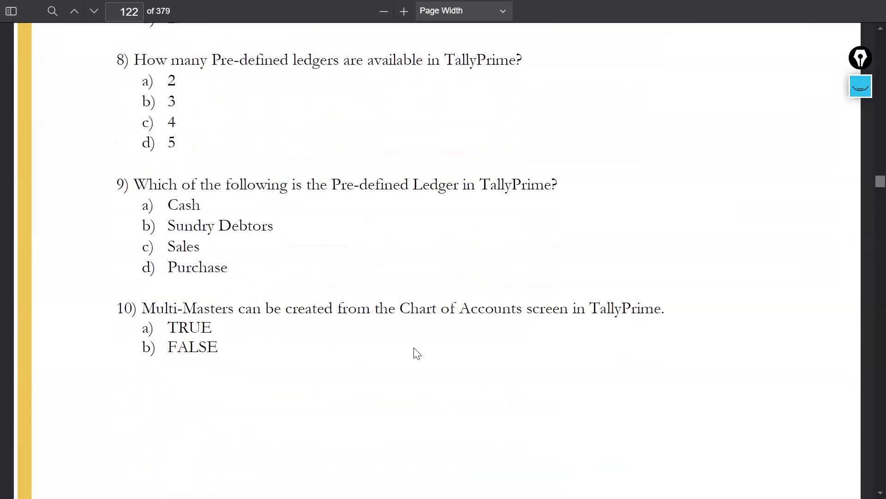
pyautogui.scroll(-1, 182, 268)
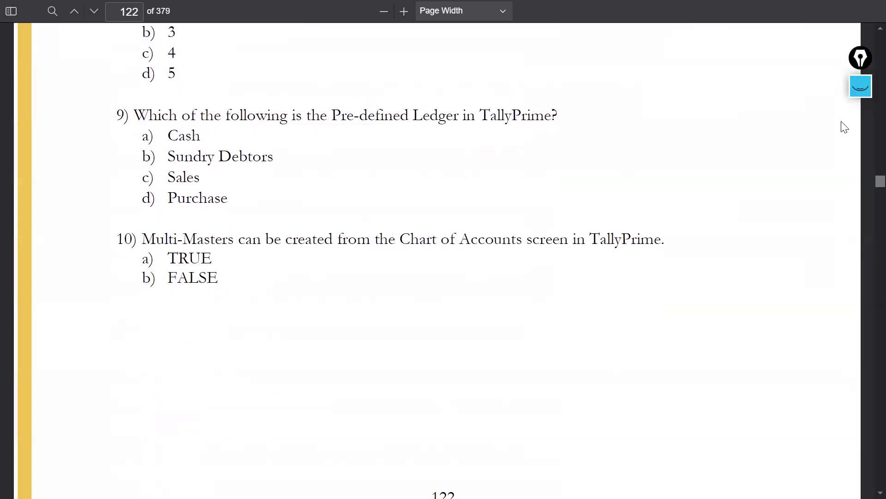
pyautogui.click(858, 88)
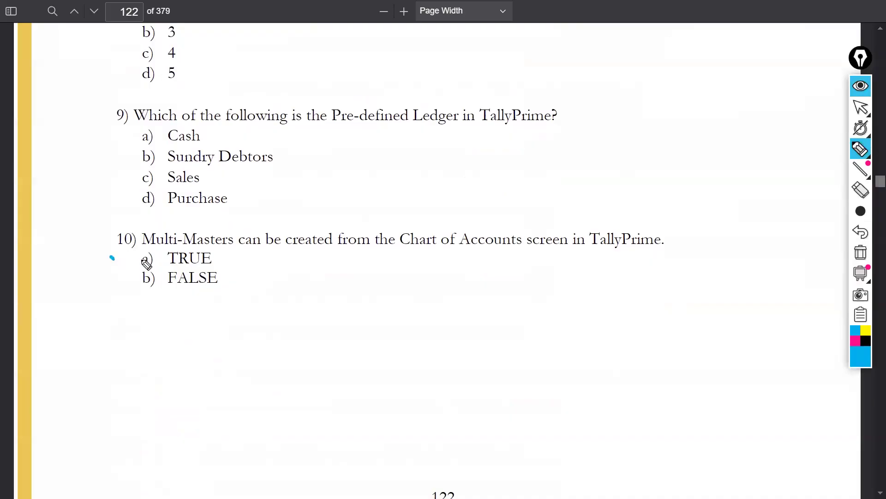
pyautogui.moveTo(111, 256); pyautogui.dragTo(206, 222)
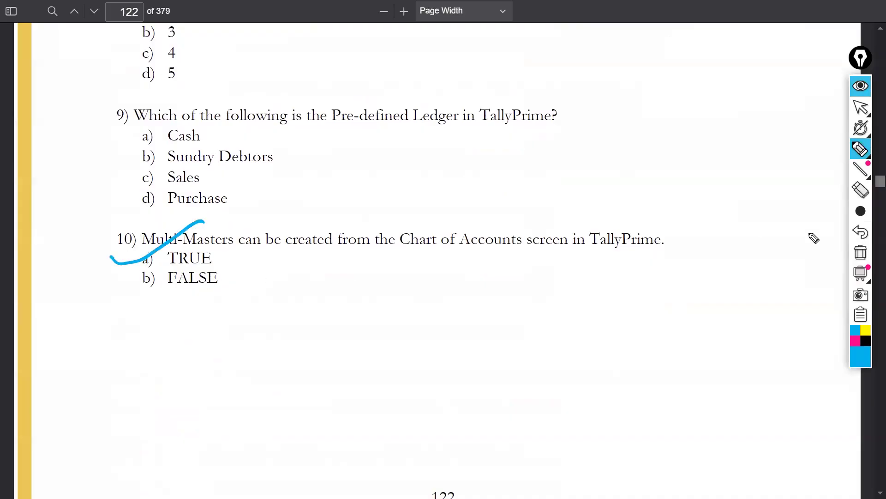
pyautogui.click(860, 253)
pyautogui.click(860, 86)
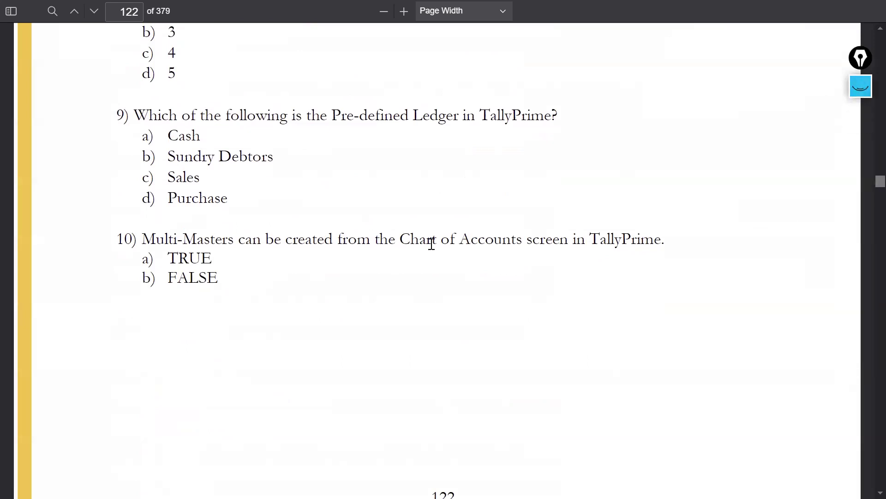
pyautogui.scroll(-5, 433, 267)
pyautogui.scroll(-2, 432, 294)
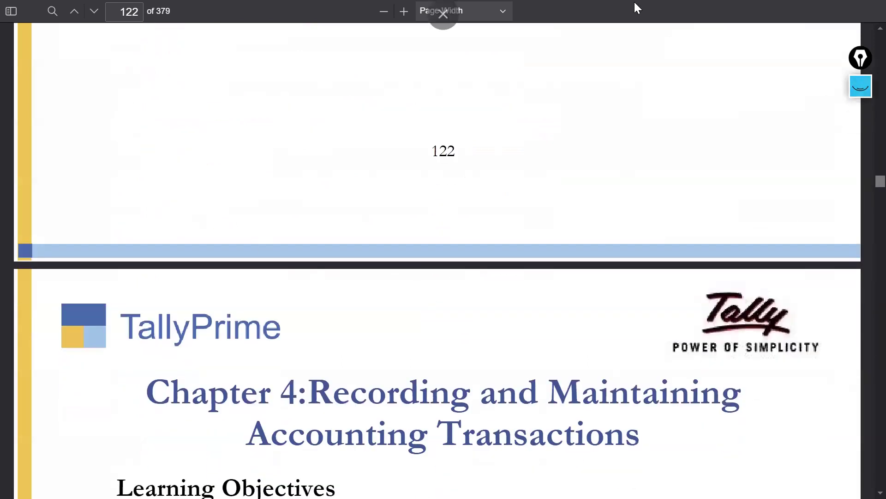